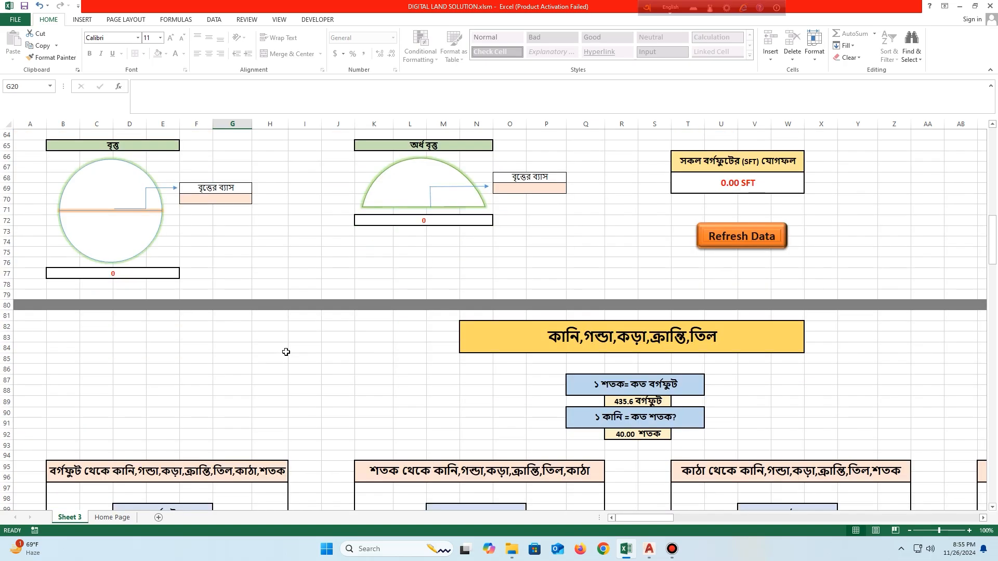
- Look through the land-area calculators on Sheet 3, covering the triangle, quadrilateral and circle shapes and the unit conversion tables
scroll(325, 392, "down", 4)
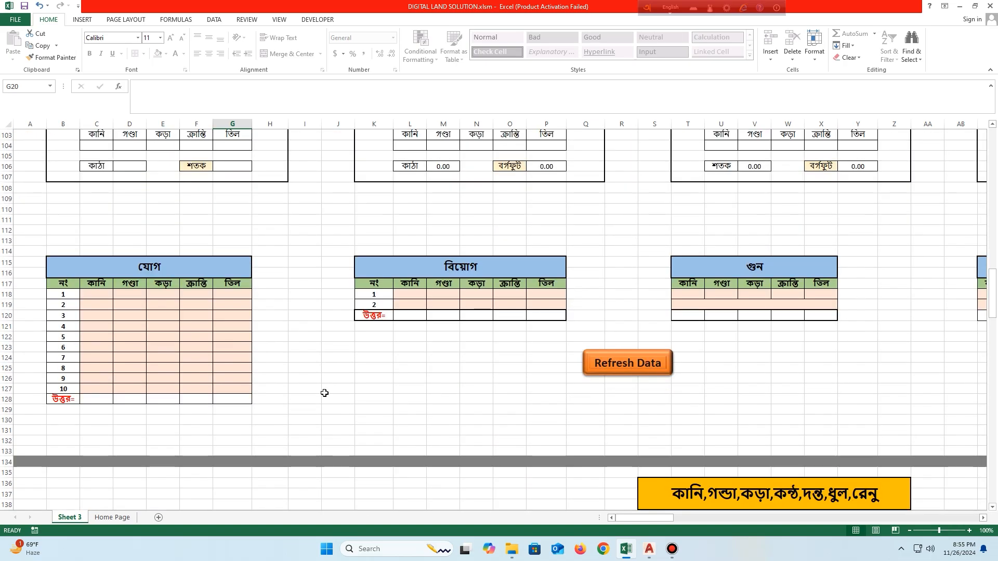
scroll(321, 393, "up", 4)
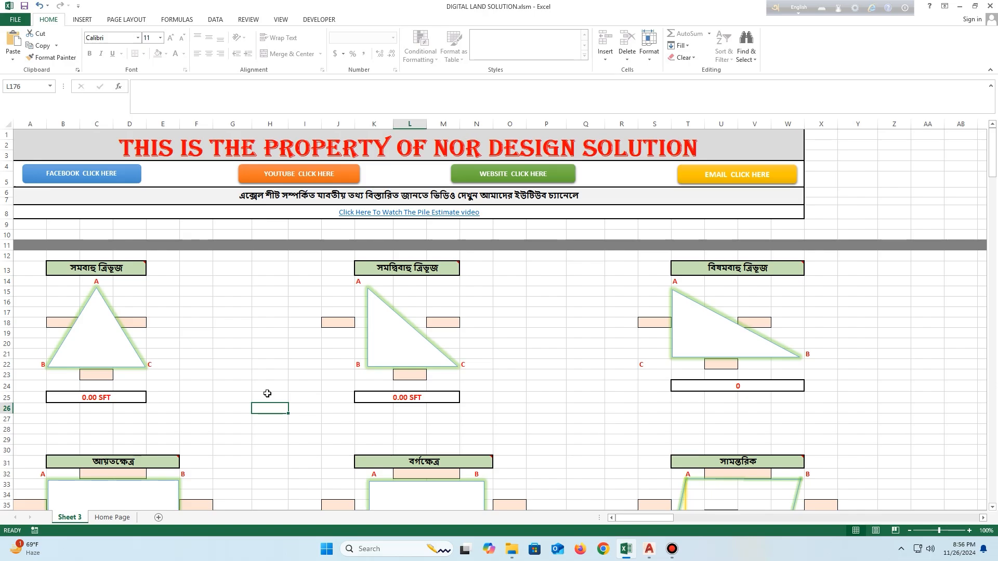
left_click(271, 384)
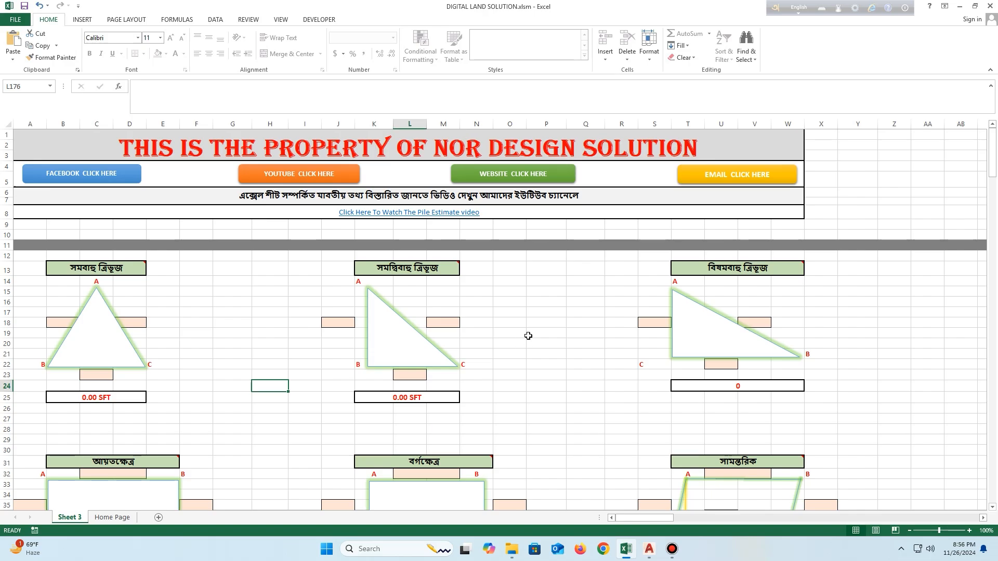
scroll(512, 340, "down", 1)
scroll(543, 319, "down", 5)
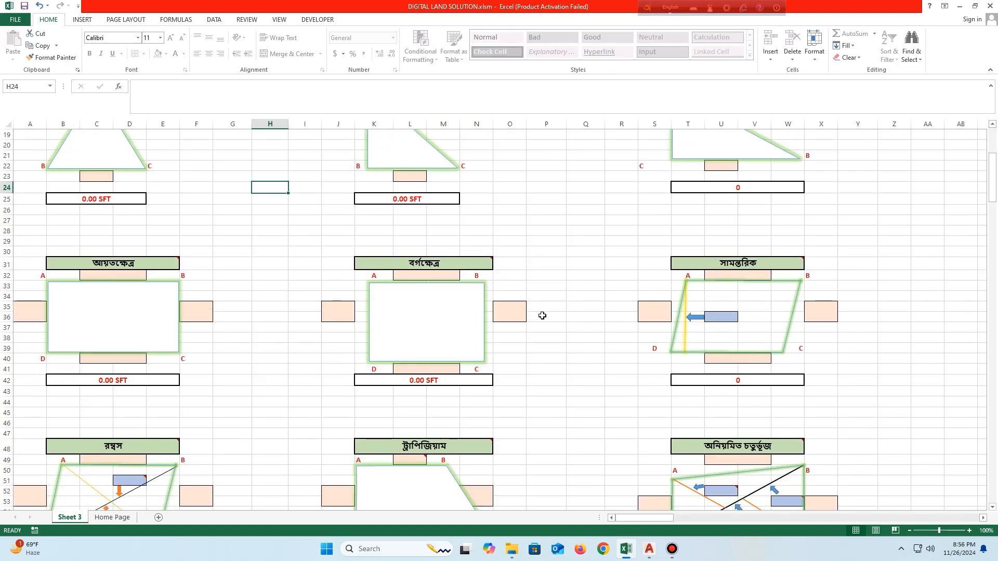
scroll(570, 305, "down", 2)
scroll(574, 302, "down", 1)
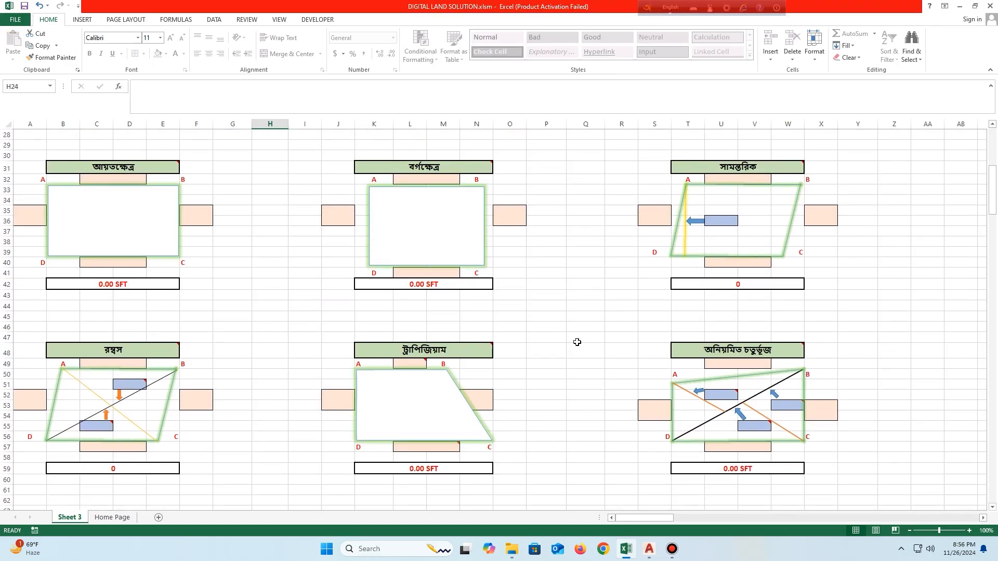
scroll(576, 394, "up", 7)
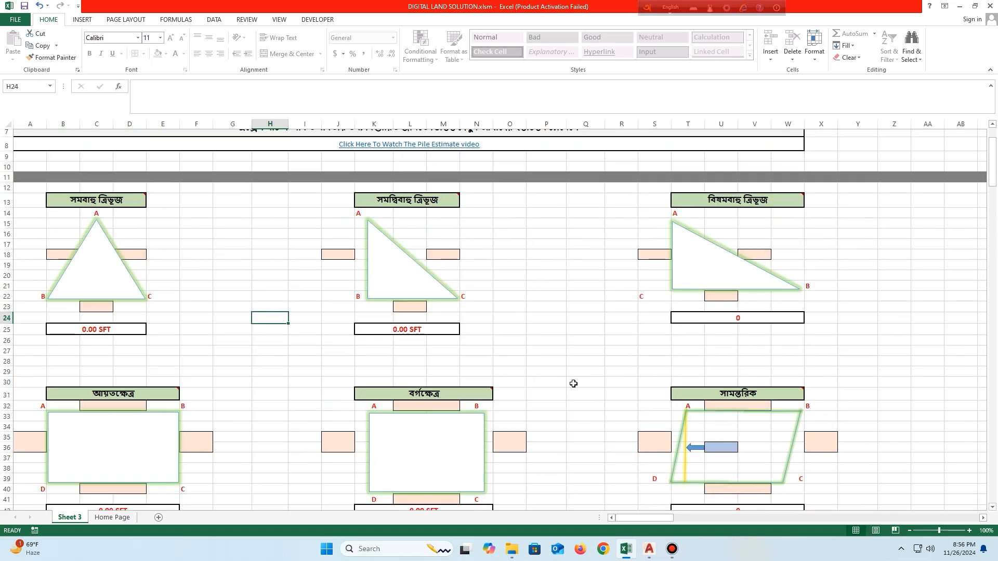
left_click(651, 255)
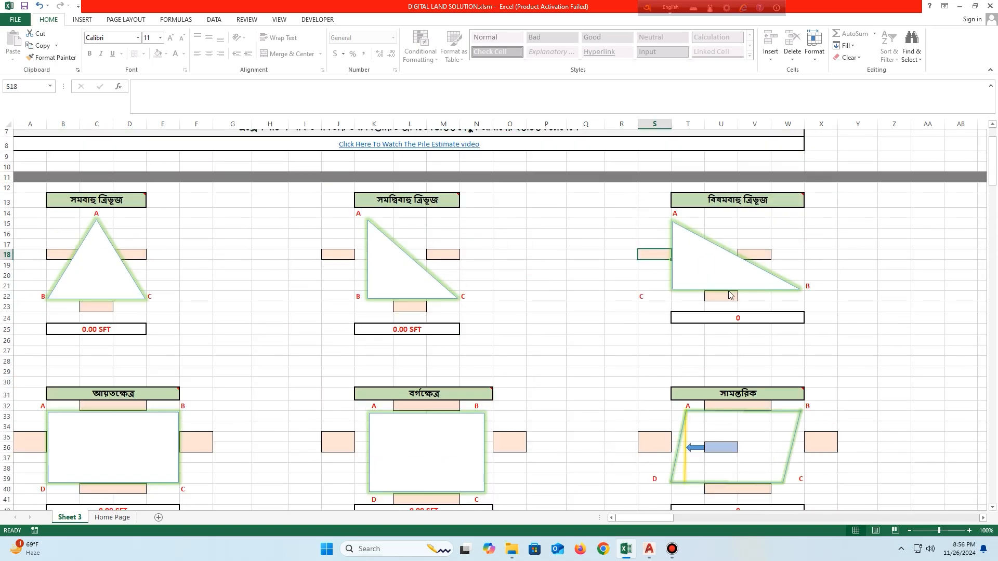
- Switch to AutoCAD and examine the irregular plot outline in Drawing1, highlighting all of its edges
key("alt+Tab")
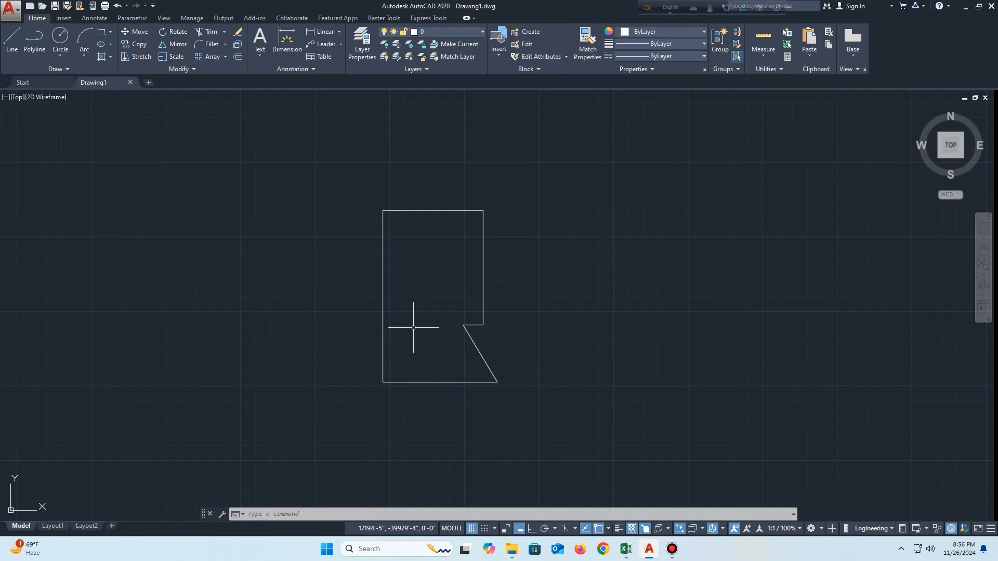
scroll(424, 308, "up", 2)
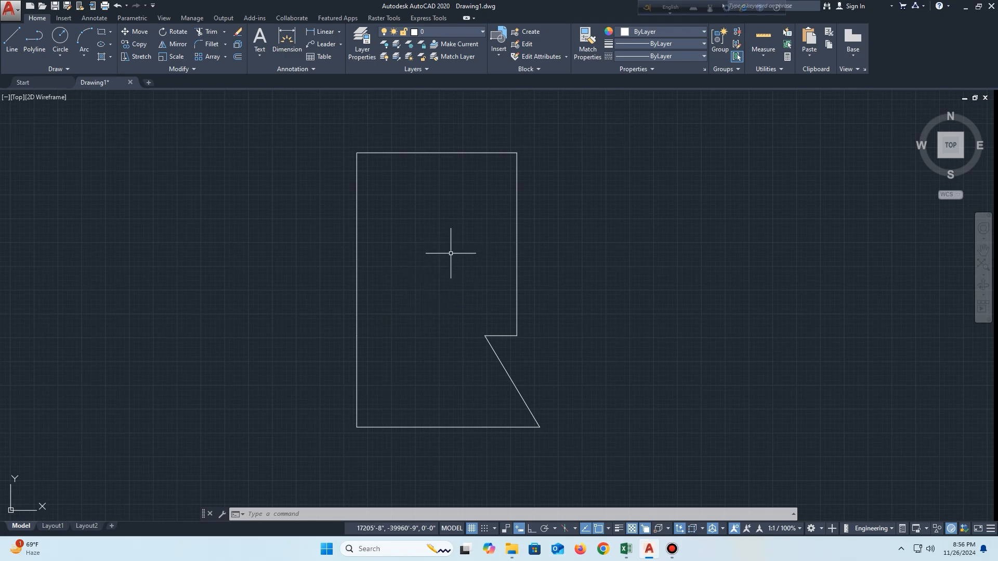
scroll(444, 262, "down", 2)
left_click(589, 133)
left_click(291, 415)
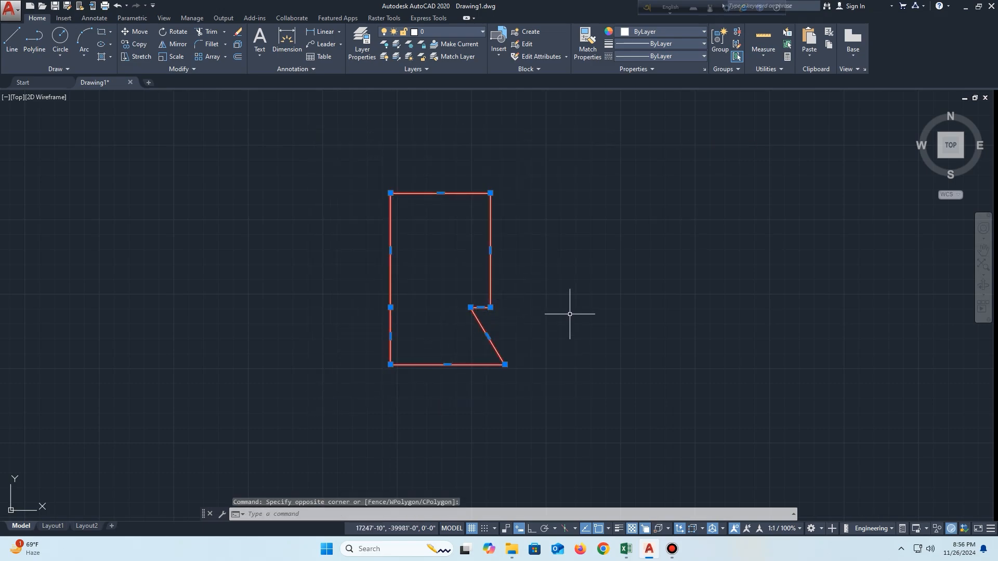
middle_click_drag(449, 311, 584, 299)
key("Escape")
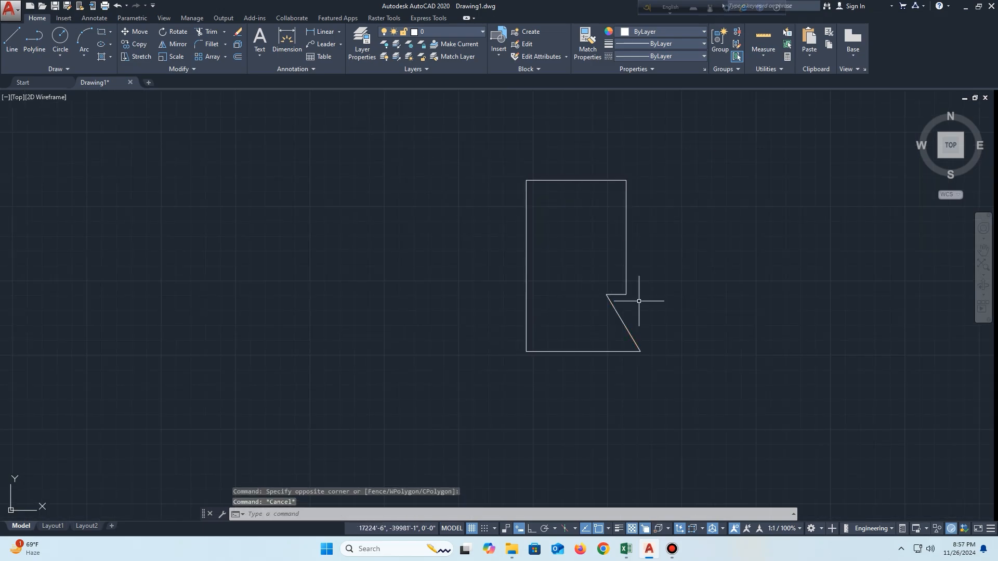
- Copy the whole plot outline three times to its left with Ortho on, forming a horizontal row of four outlines
left_click(685, 172)
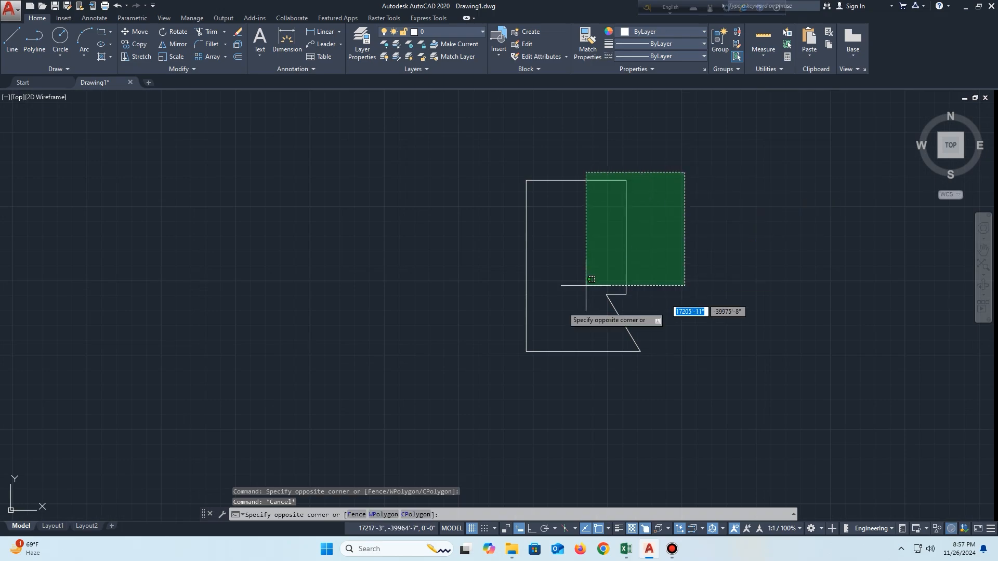
left_click(476, 384)
type("cp")
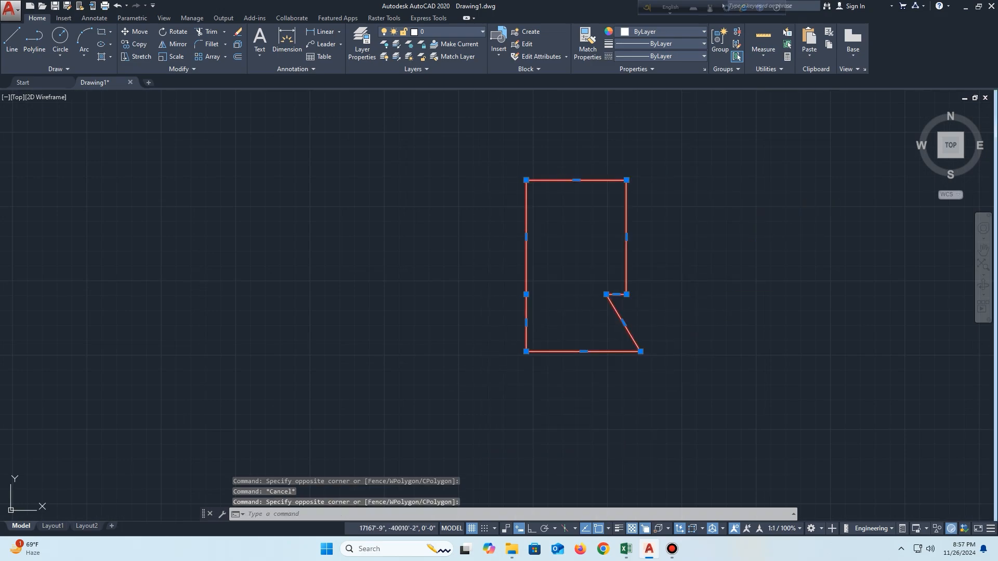
key("Return")
key("F8")
left_click(583, 352)
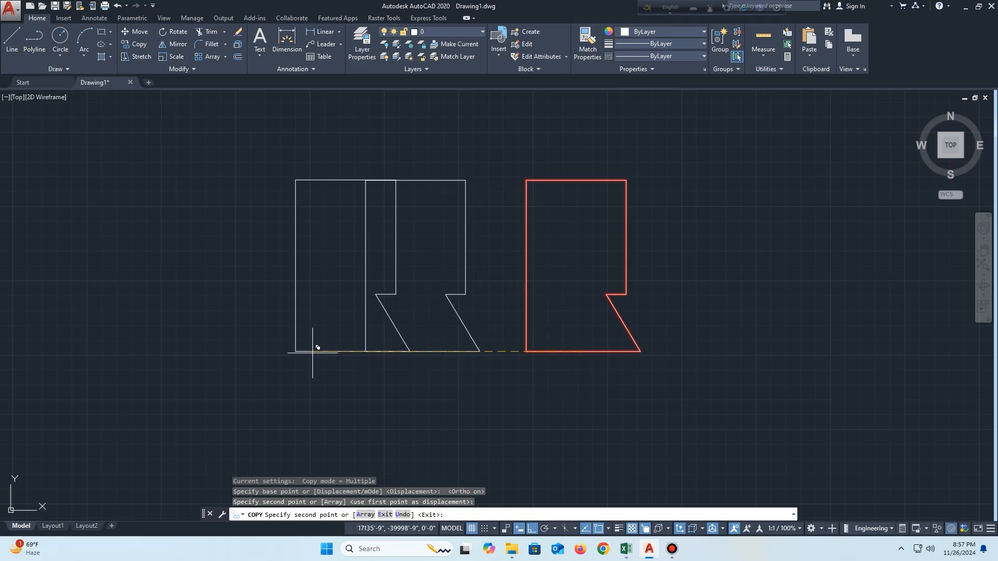
left_click(271, 349)
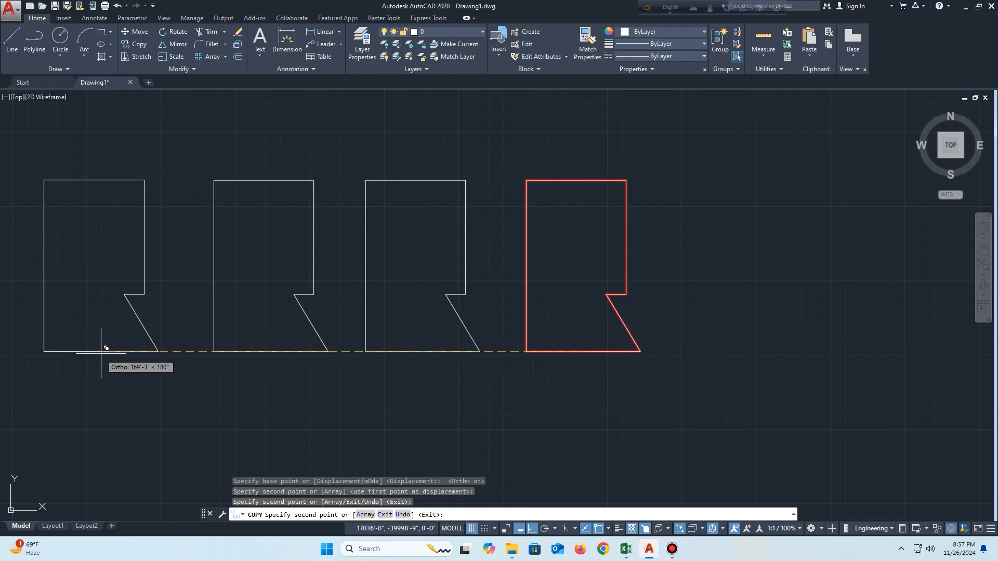
left_click(101, 353)
key("Escape")
middle_click_drag(339, 367, 442, 369)
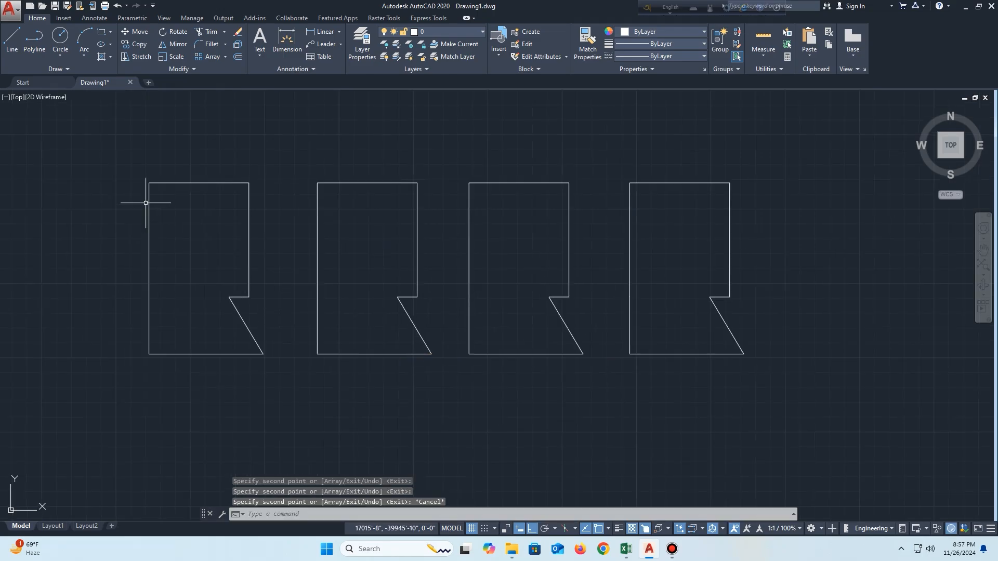
left_click(12, 38)
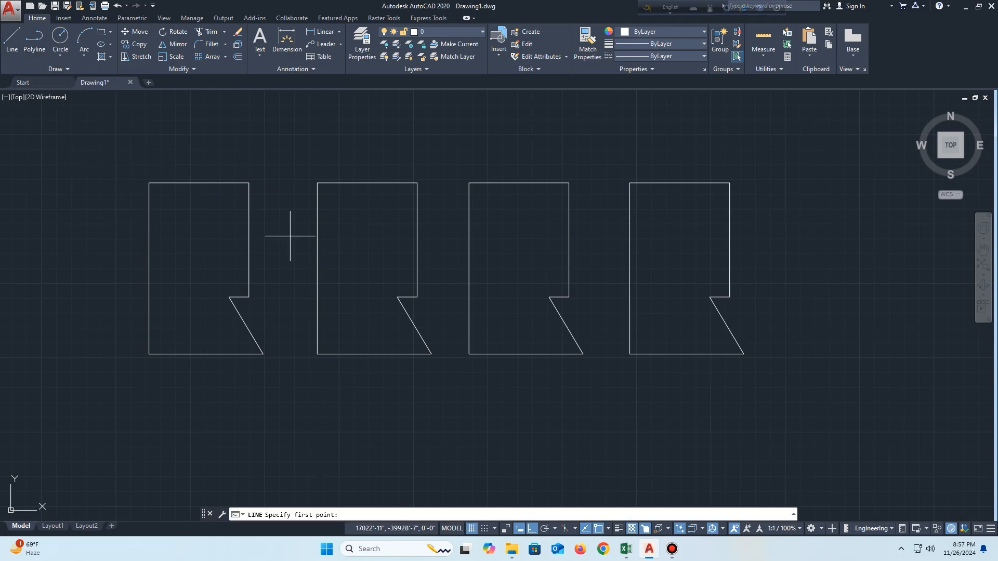
key("Escape")
key("Escape")
key("Escape")
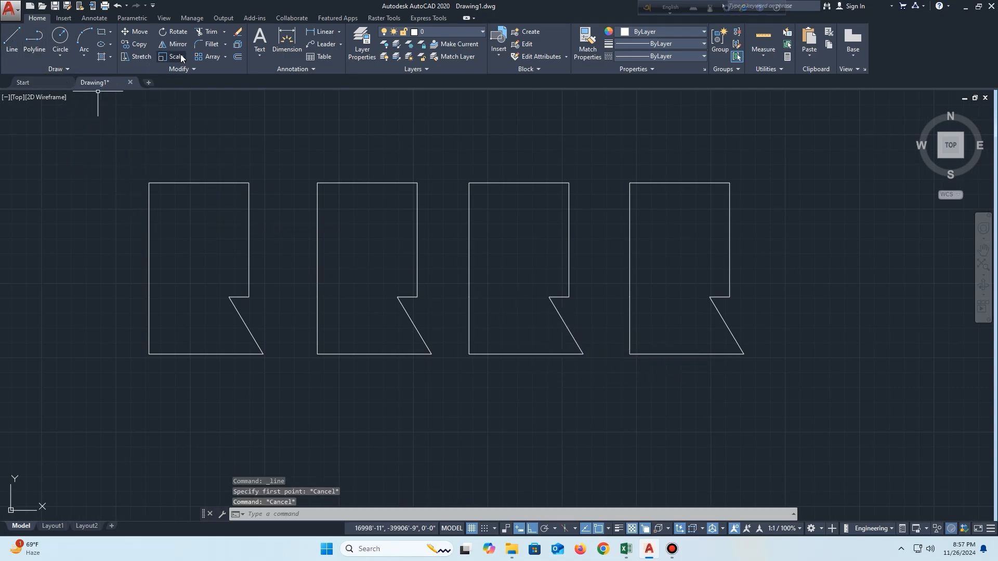
- Label the four outlines from right to left with the texts typ-1, typ-2, typ-3 and typ-4 below them
left_click(264, 38)
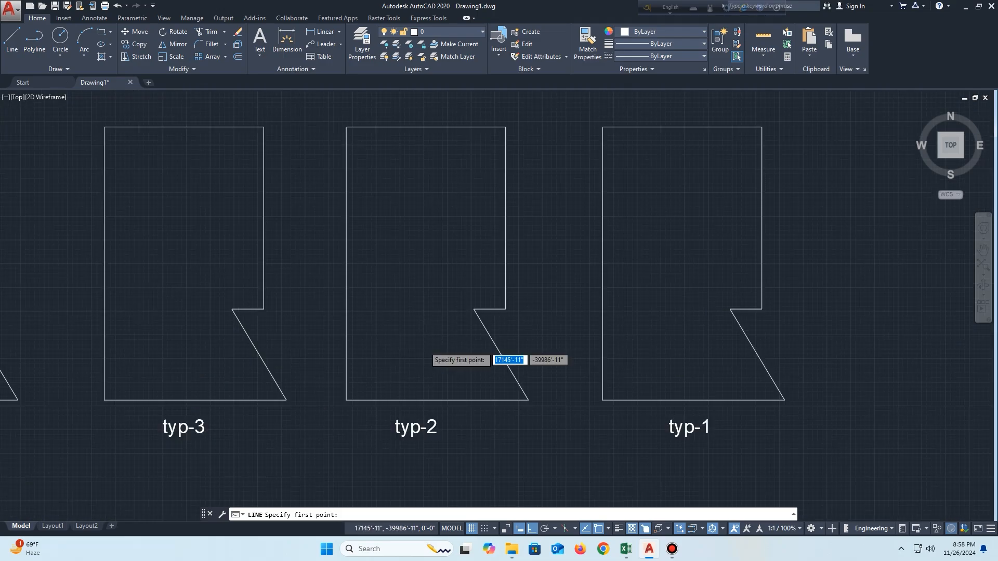
scroll(424, 347, "down", 2)
middle_click_drag(441, 339, 502, 312)
key("Escape")
- Highlight the undivided typ-1 outline together with its label to review it
left_click(669, 209)
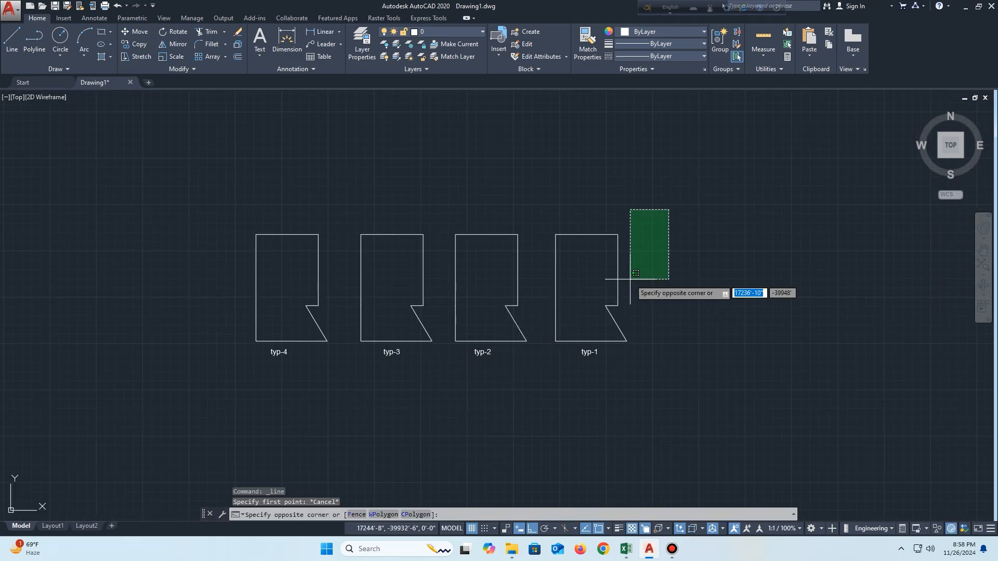
left_click(543, 366)
scroll(539, 319, "up", 2)
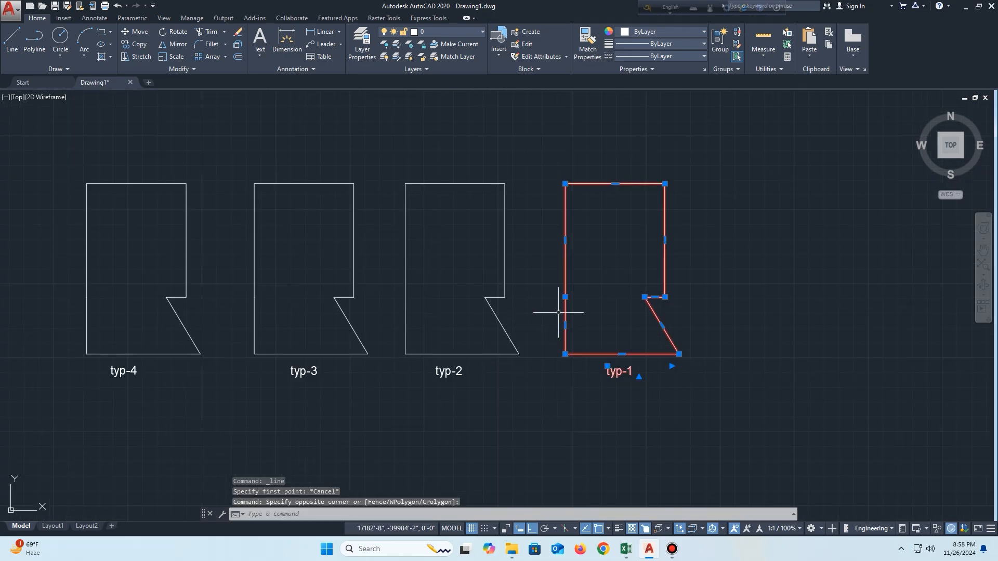
- Draw a horizontal line in typ-2 from the inner notch corner to the left edge, dividing it into two parts
left_click(11, 39)
scroll(427, 279, "up", 2)
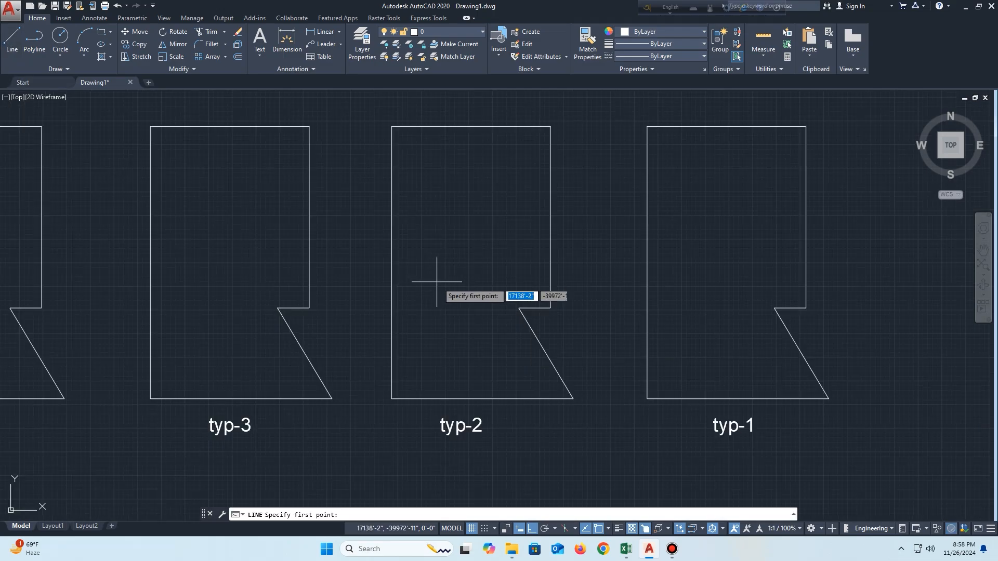
left_click(519, 308)
left_click(391, 308)
key("Escape")
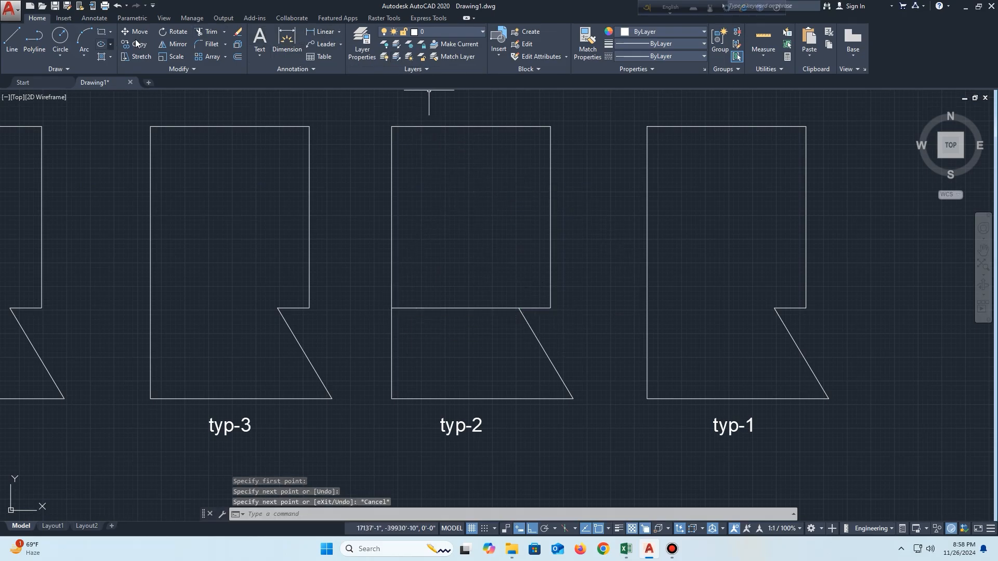
key("Escape")
- Highlight the upper rectangular part and the lower trapezoid part of typ-2 to examine how it is divided
left_click(379, 121)
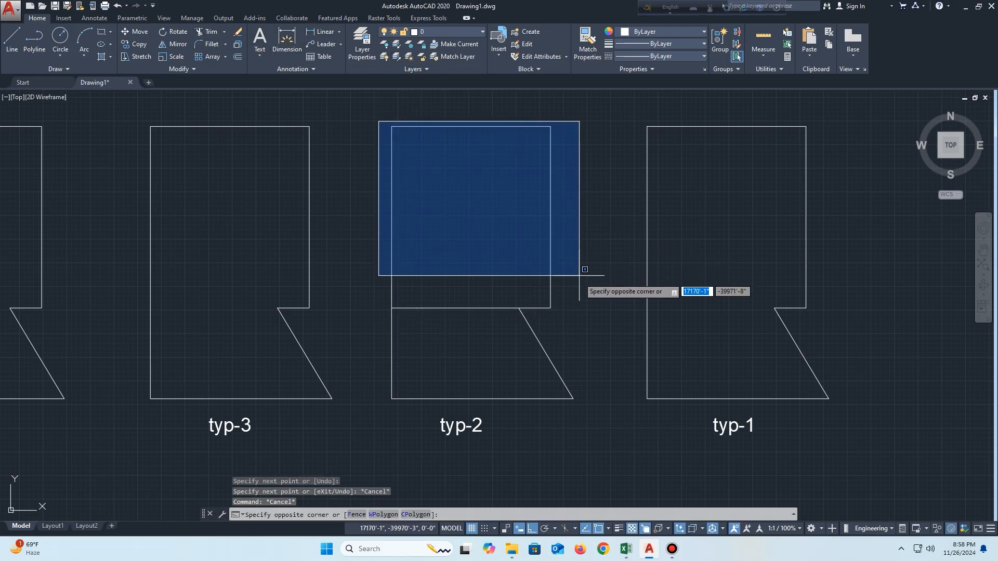
left_click(578, 301)
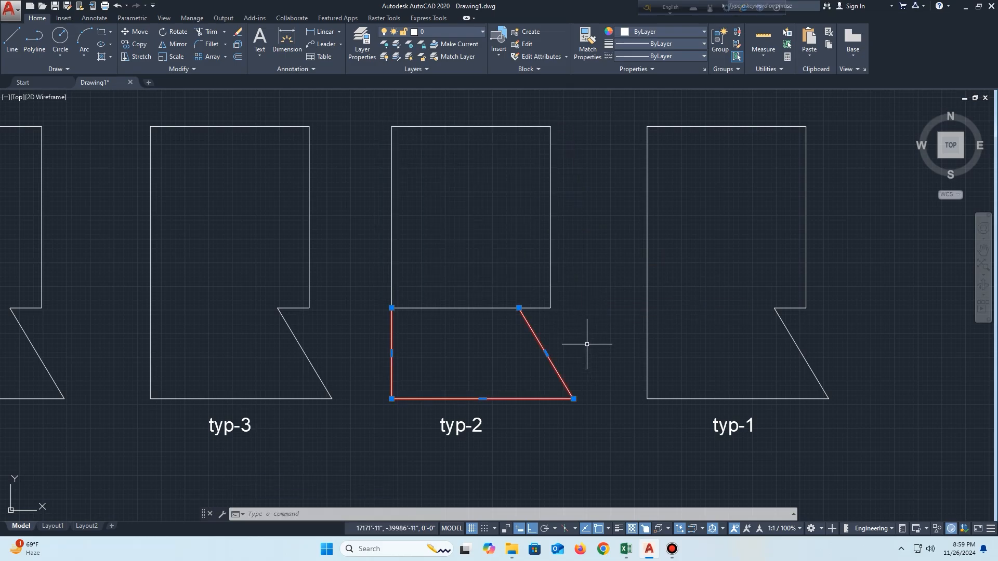
key("Escape")
left_click(593, 335)
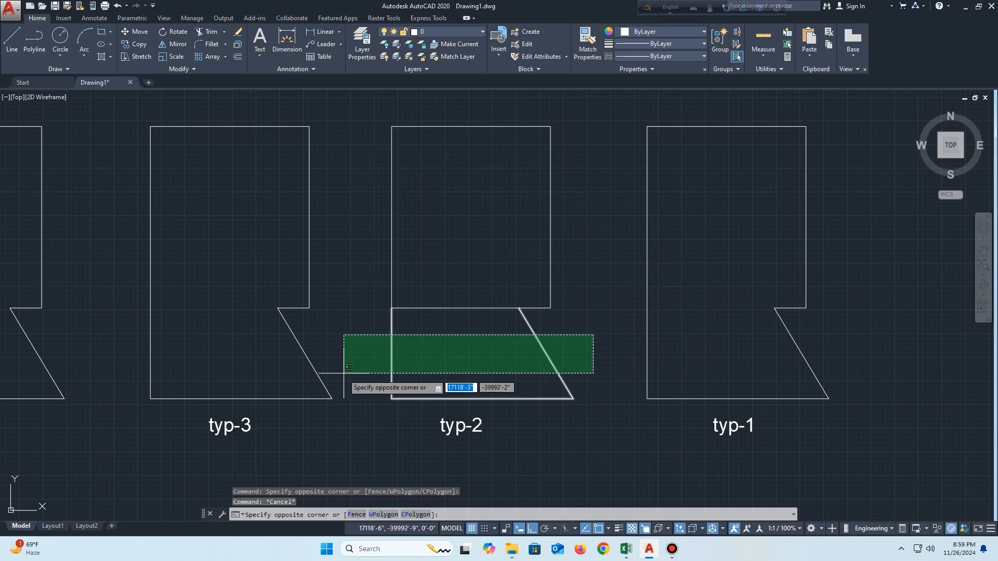
left_click(365, 389)
left_click(581, 329)
left_click(347, 385)
left_click(589, 143)
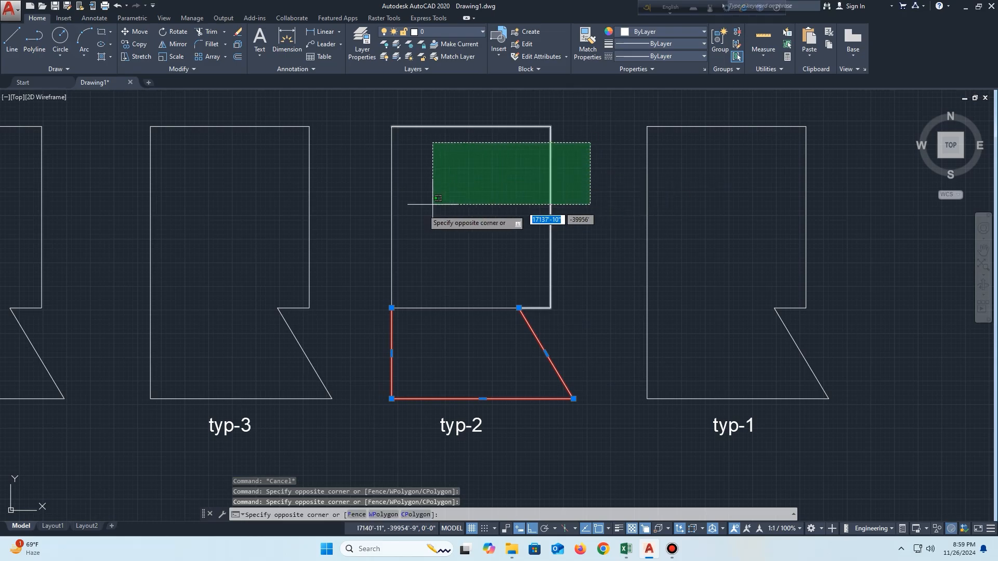
left_click(366, 251)
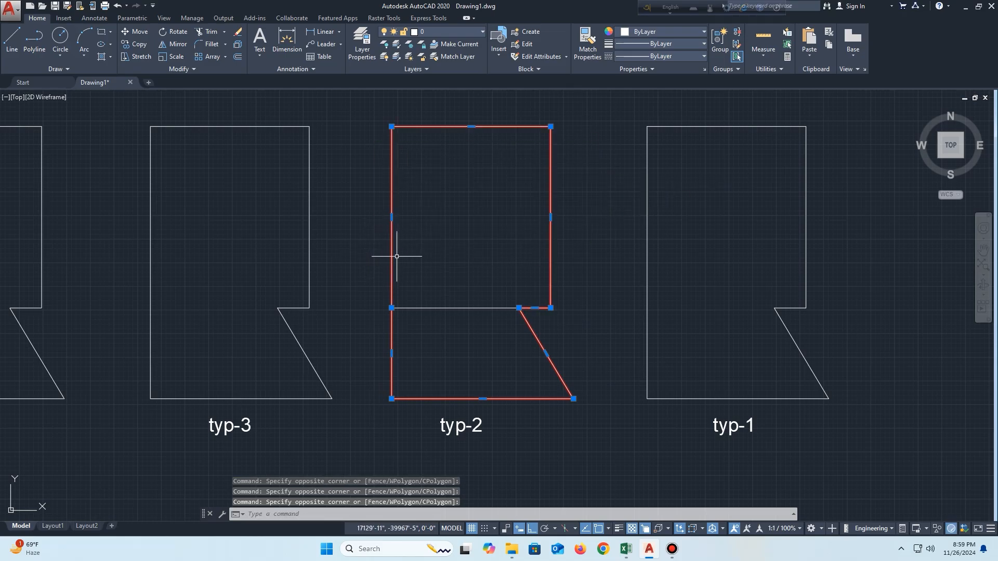
key("Escape")
- Draw a horizontal line in typ-3 from the inner notch corner to the left edge
middle_click_drag(357, 349, 500, 357)
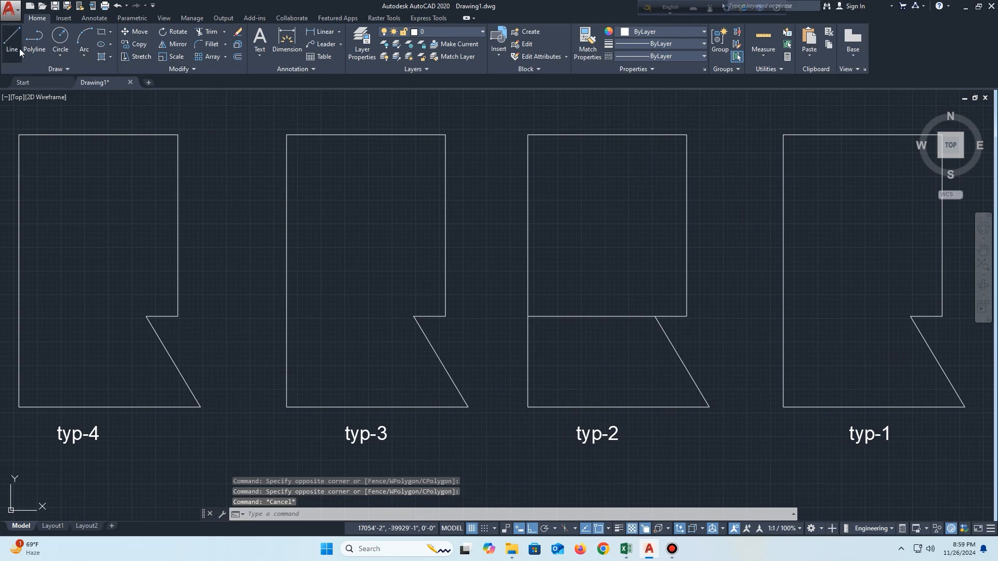
left_click(20, 51)
left_click(414, 316)
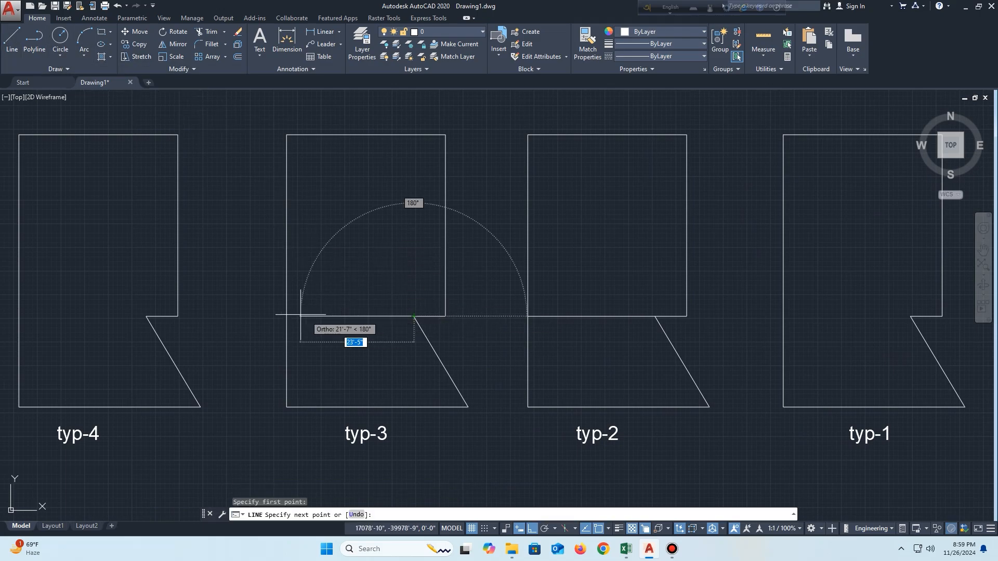
left_click(286, 316)
key("Escape")
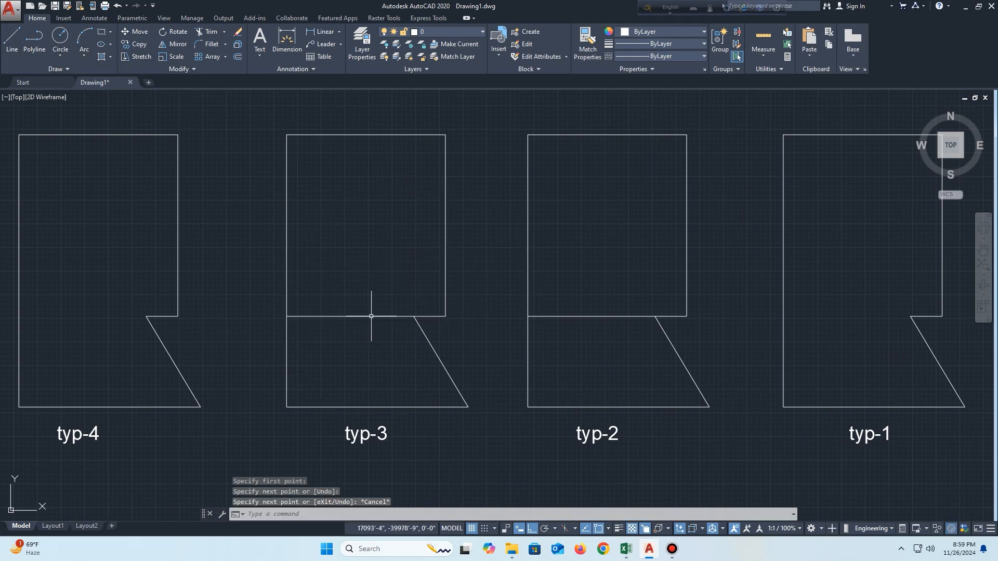
- Draw a vertical line in typ-3 from the inner notch corner down to the bottom edge, separating a triangle from a rectangle
key("Return")
left_click(411, 316)
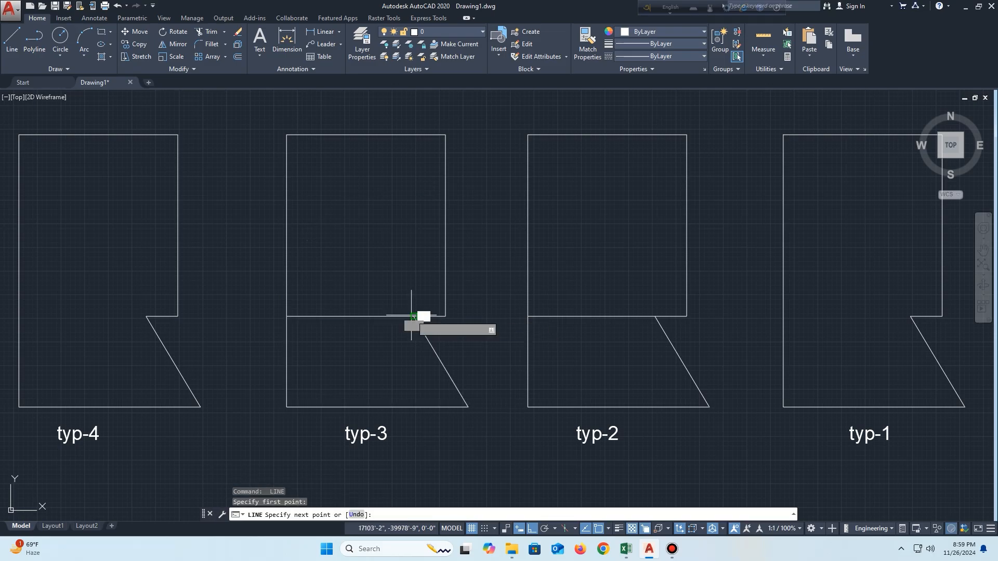
left_click(413, 407)
key("Return")
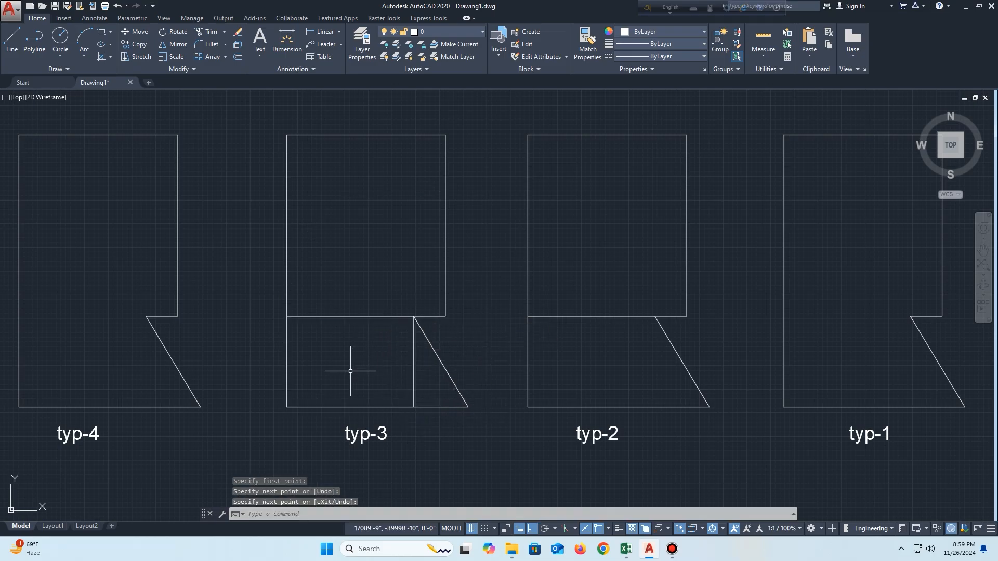
- Highlight the upper rectangle, the lower rectangle and the triangle of typ-3 to examine its three-part division
left_click(472, 127)
left_click(231, 265)
left_click(357, 288)
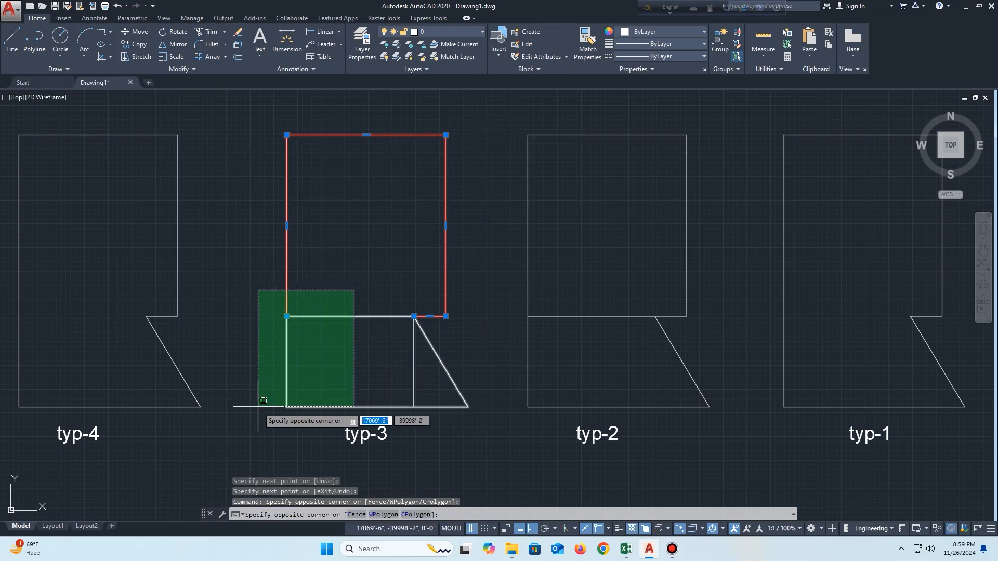
left_click(257, 412)
key("Escape")
left_click(422, 346)
left_click(405, 387)
left_click(461, 356)
left_click(418, 415)
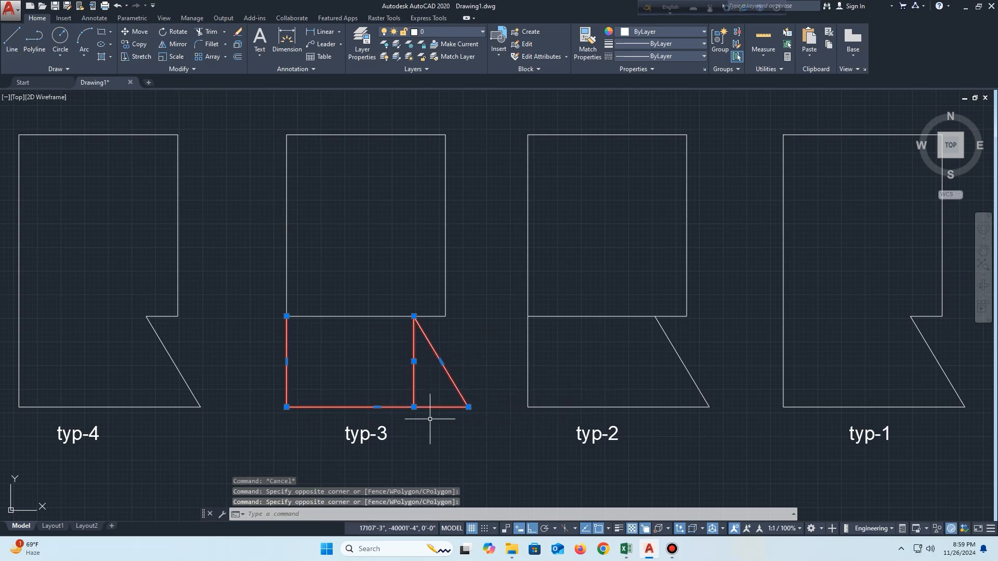
- Draw a diagonal line in typ-4 from the inner notch corner to the outline's lower-left corner
key("Escape")
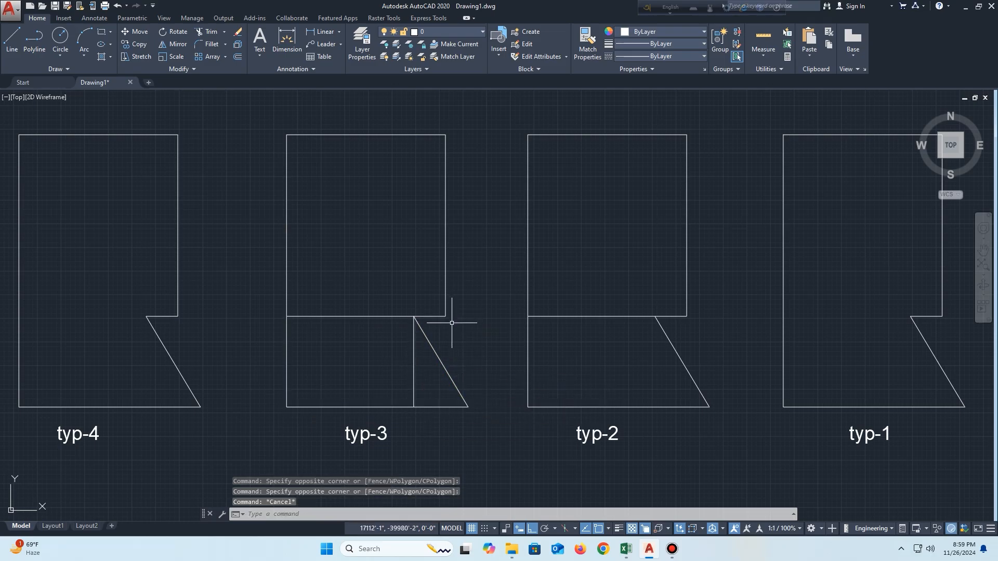
middle_click_drag(255, 365, 397, 344)
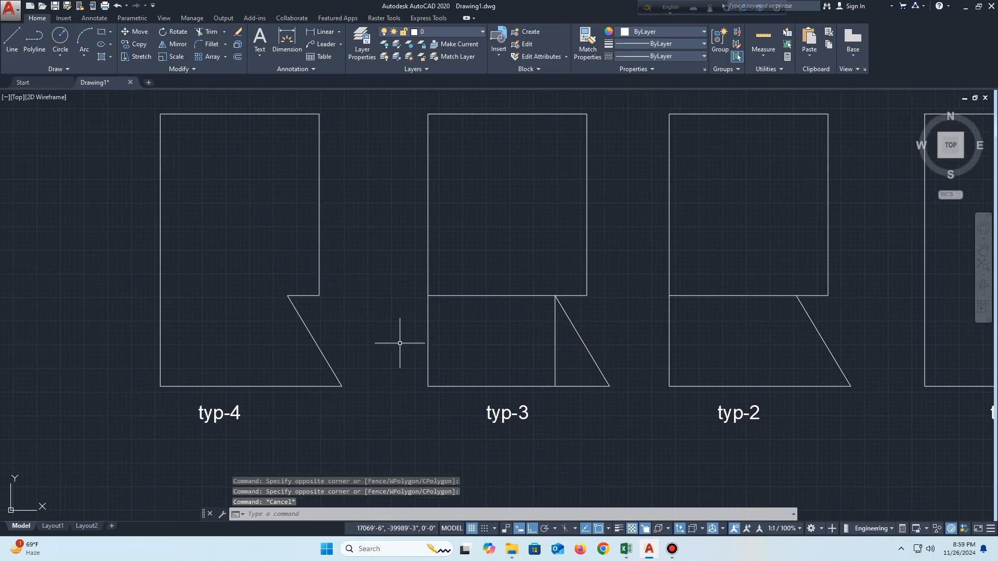
left_click(12, 39)
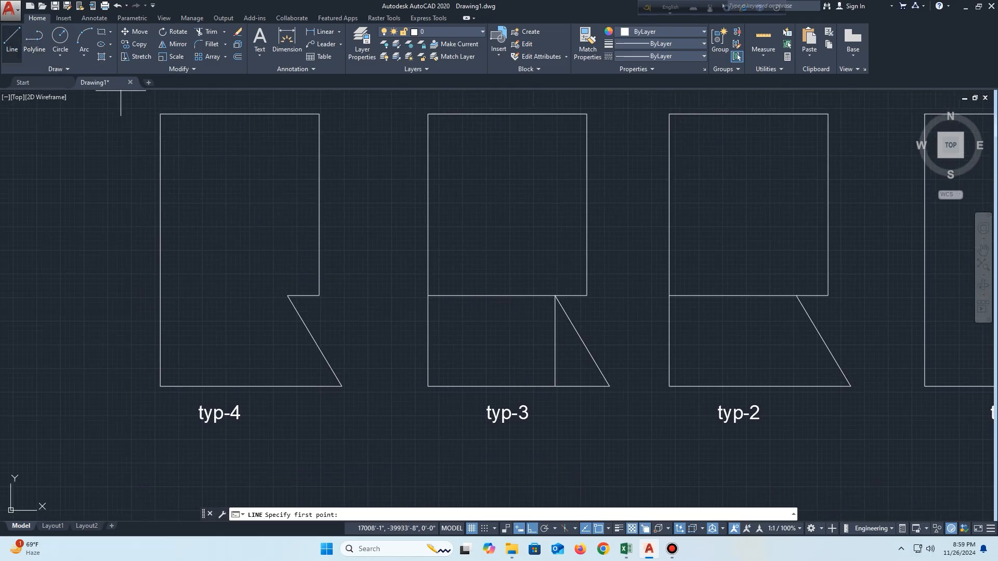
left_click(287, 295)
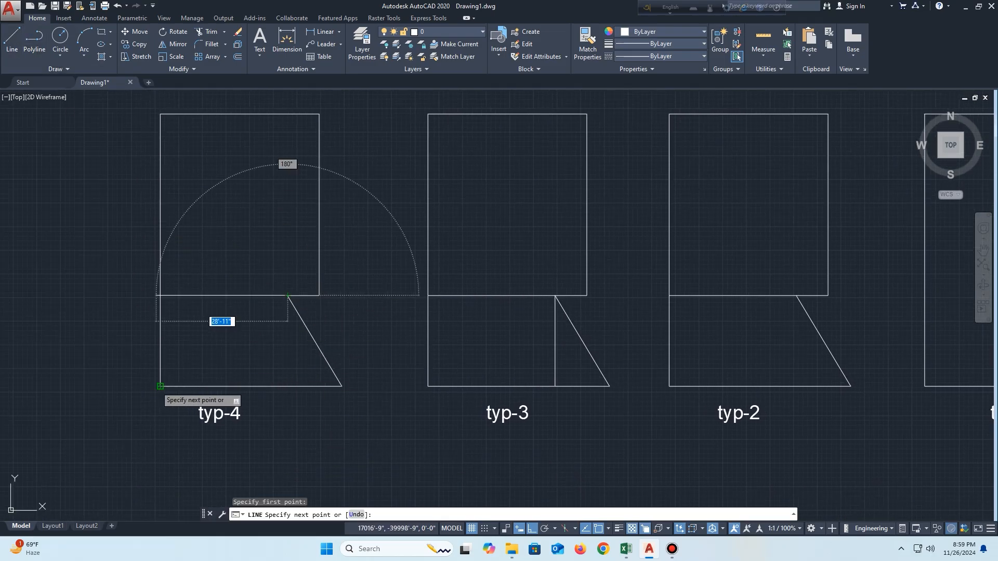
left_click(160, 386)
key("Escape")
- Draw a horizontal line in typ-4 from the inner notch corner to the left edge
key("space")
left_click(287, 296)
left_click(161, 297)
key("Return")
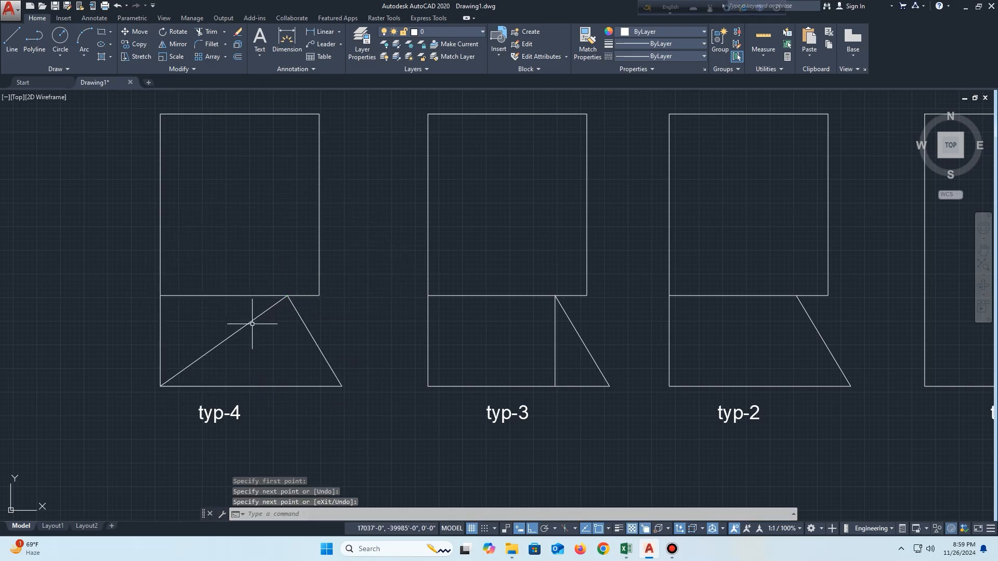
- Highlight the upper rectangle of typ-4 and examine the two triangles below it
left_click(344, 162)
left_click(179, 296)
left_click(187, 316)
left_click(270, 361)
left_click(276, 355)
key("Escape")
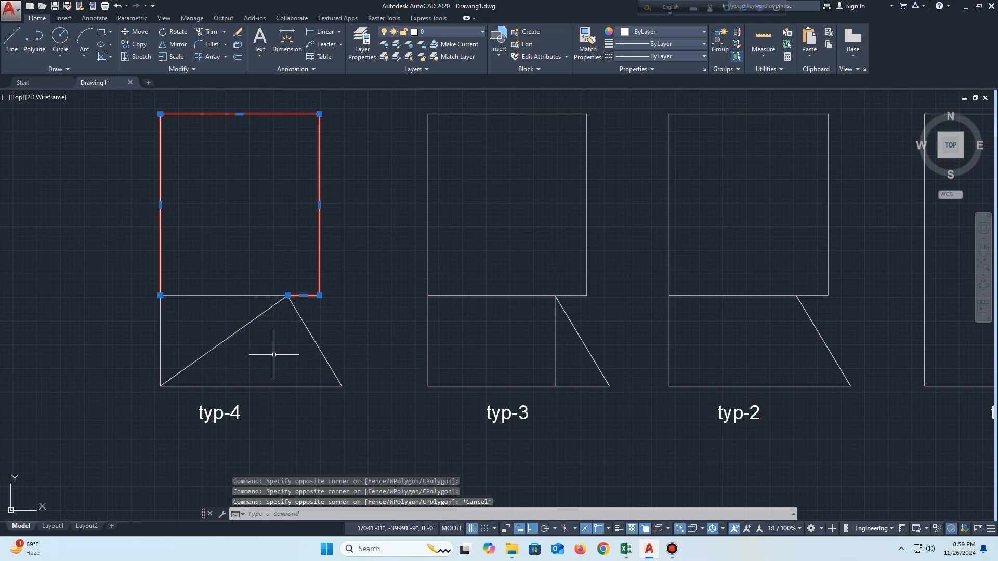
key("Escape")
- Compare the divisions of all four plot copies and highlight the whole typ-2 figure to examine its two parts
scroll(270, 352, "down", 2)
middle_click_drag(426, 354, 379, 353)
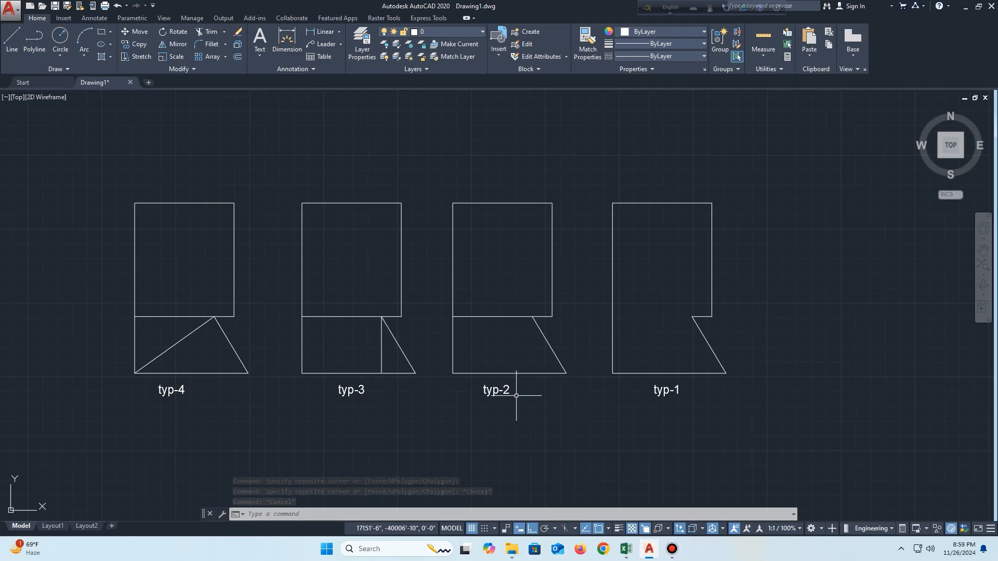
scroll(562, 341, "up", 2)
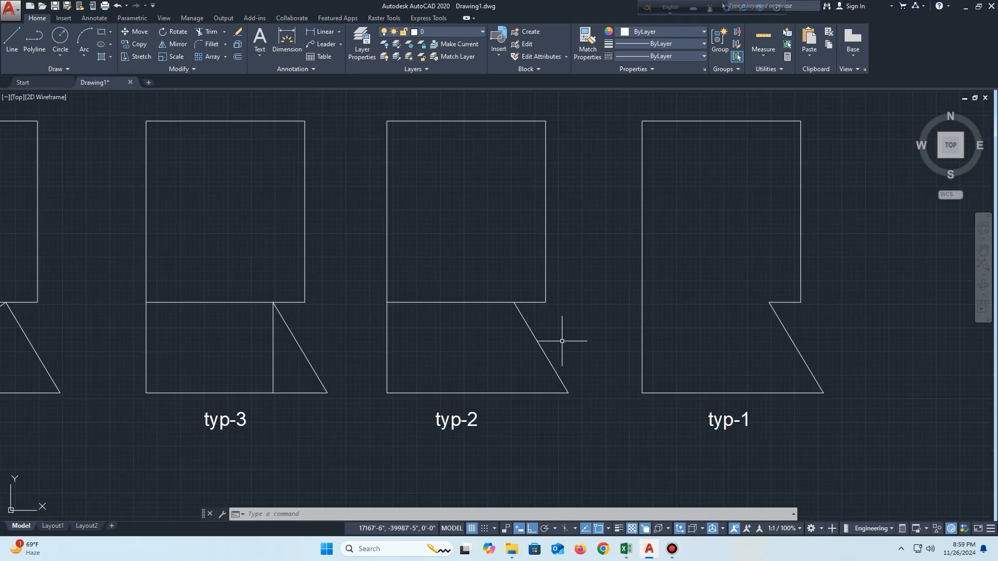
left_click(588, 115)
left_click(365, 405)
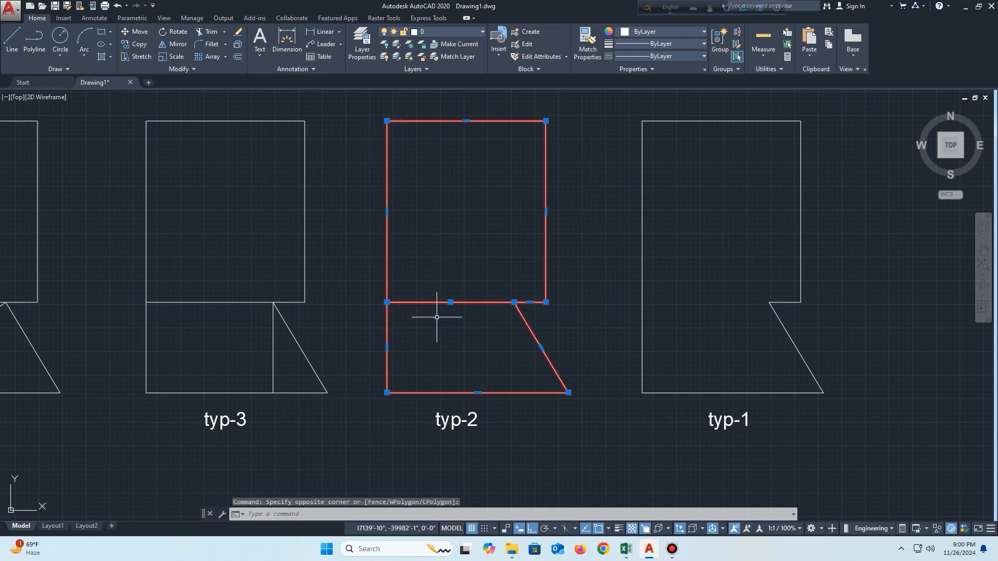
scroll(436, 317, "down", 2)
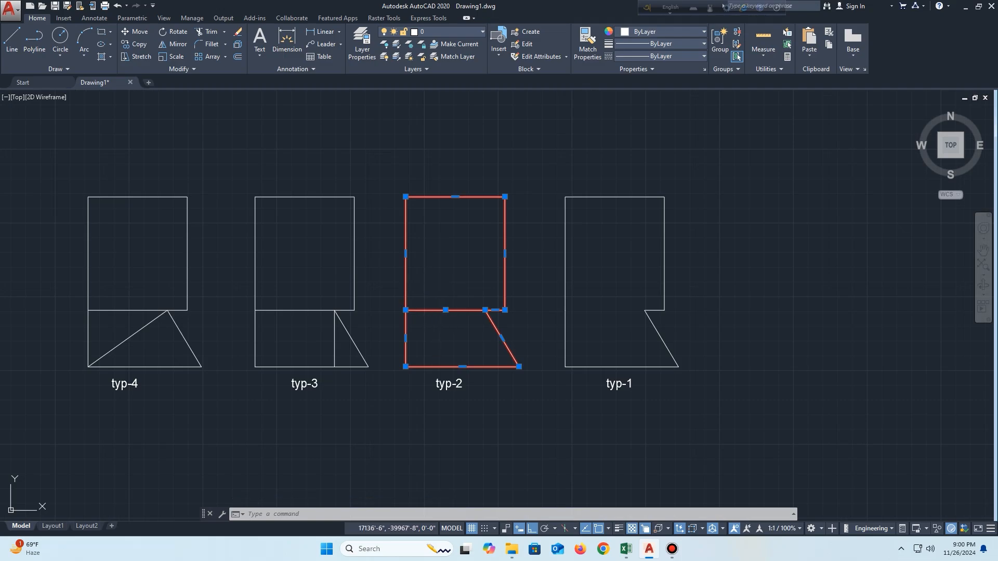
key("Escape")
- Dimension the top edge and the right edge of typ-2's upper rectangle, placing both dimensions outside the shape
left_click(287, 39)
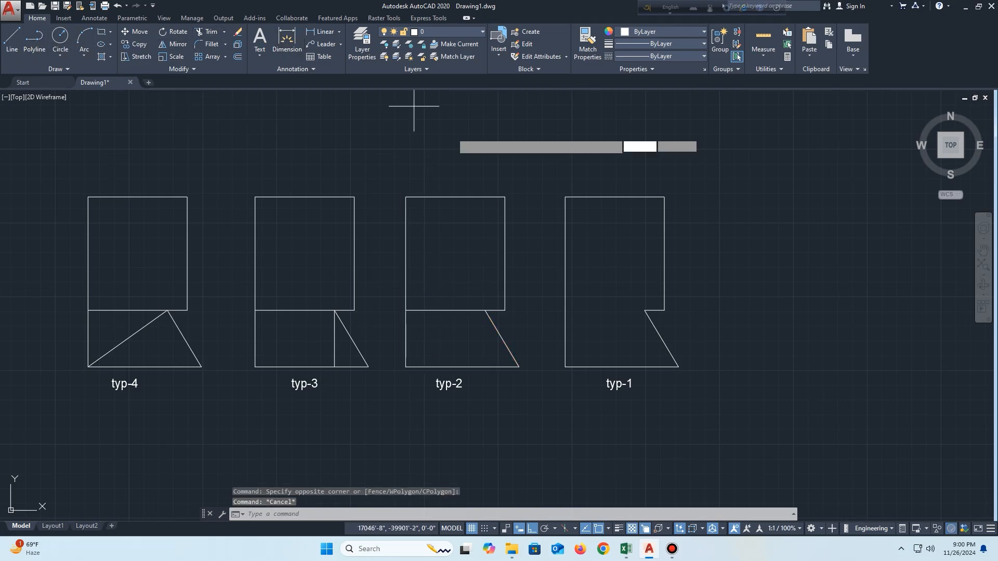
scroll(518, 196, "up", 2)
left_click(497, 198)
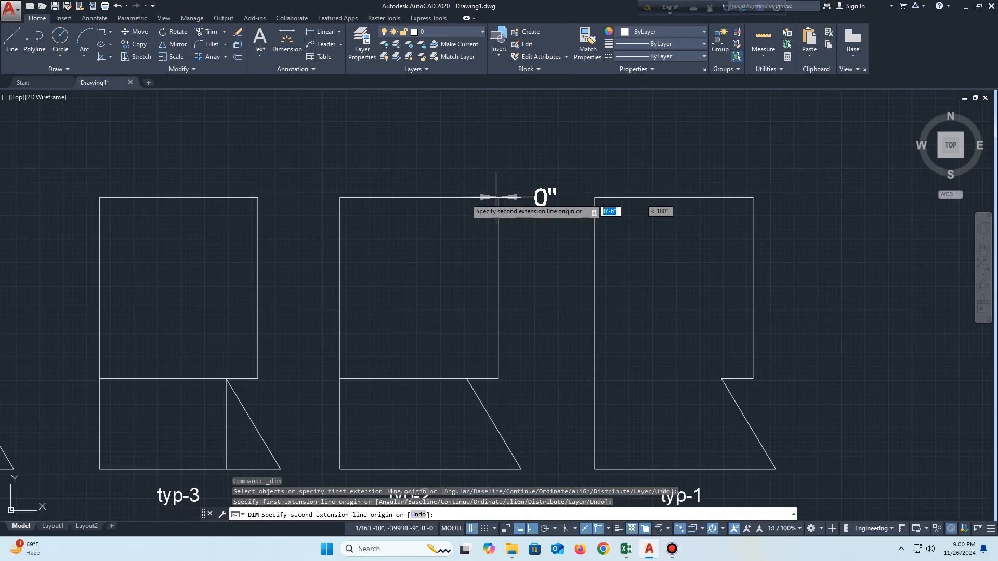
left_click(340, 197)
left_click(344, 175)
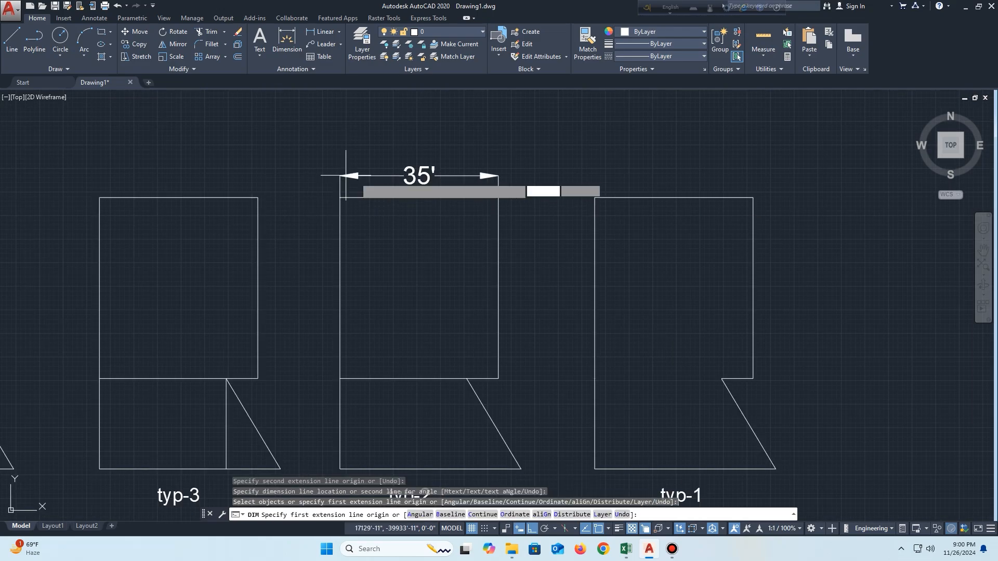
left_click(498, 197)
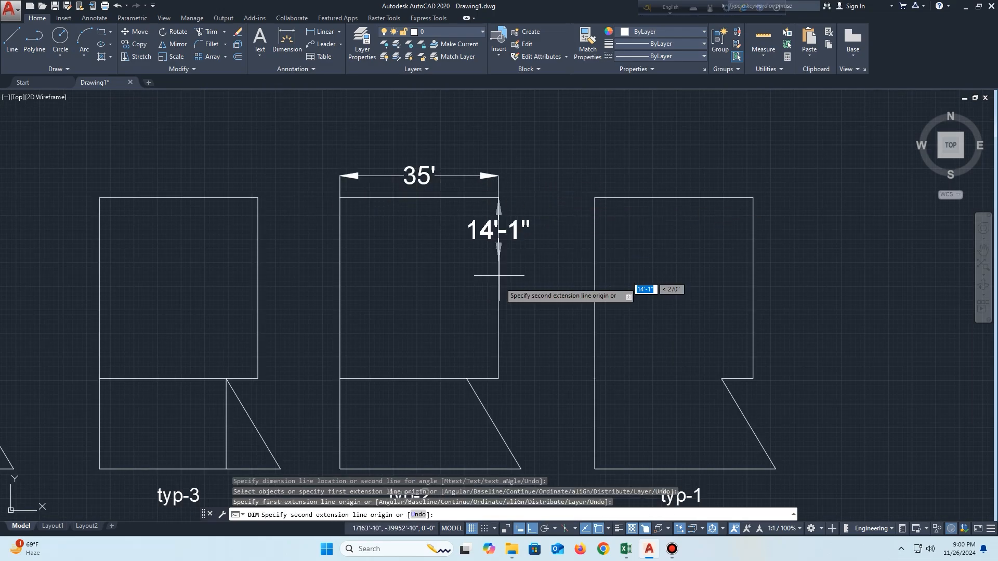
left_click(498, 379)
left_click(522, 370)
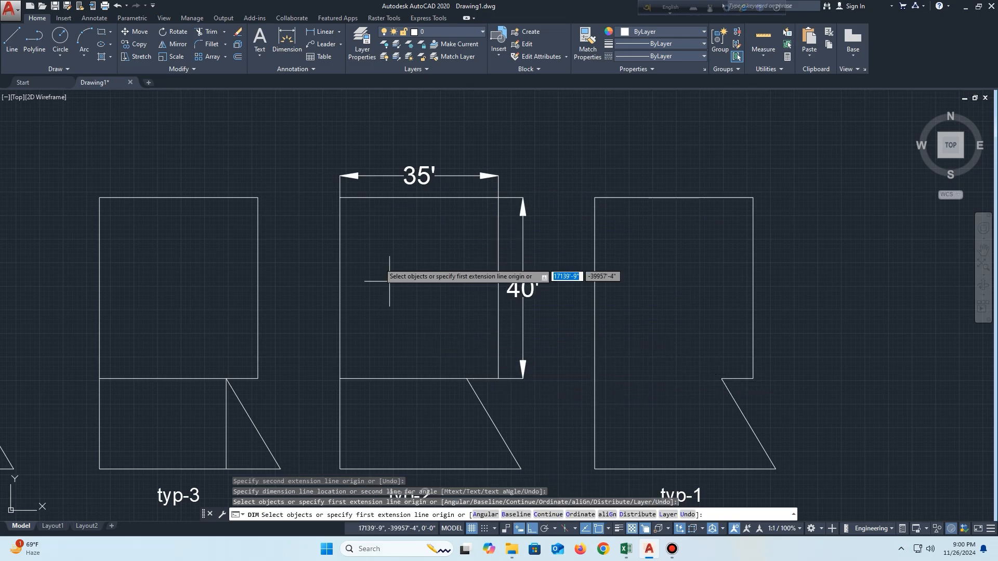
- Dimension the left edge of typ-2's upper rectangle outside the shape and its bottom edge inside it
left_click(341, 198)
left_click(340, 378)
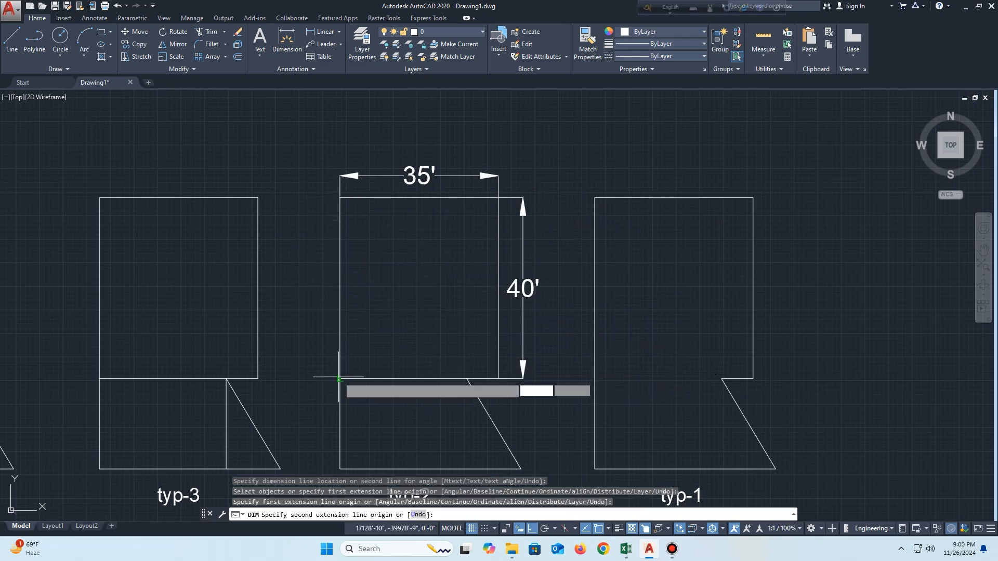
left_click(319, 375)
left_click(340, 379)
left_click(498, 378)
left_click(491, 346)
- Dimension the top edge and the left vertical side of typ-2's lower trapezoid
middle_click_drag(432, 407, 440, 348)
left_click(475, 319)
left_click(349, 320)
left_click(357, 333)
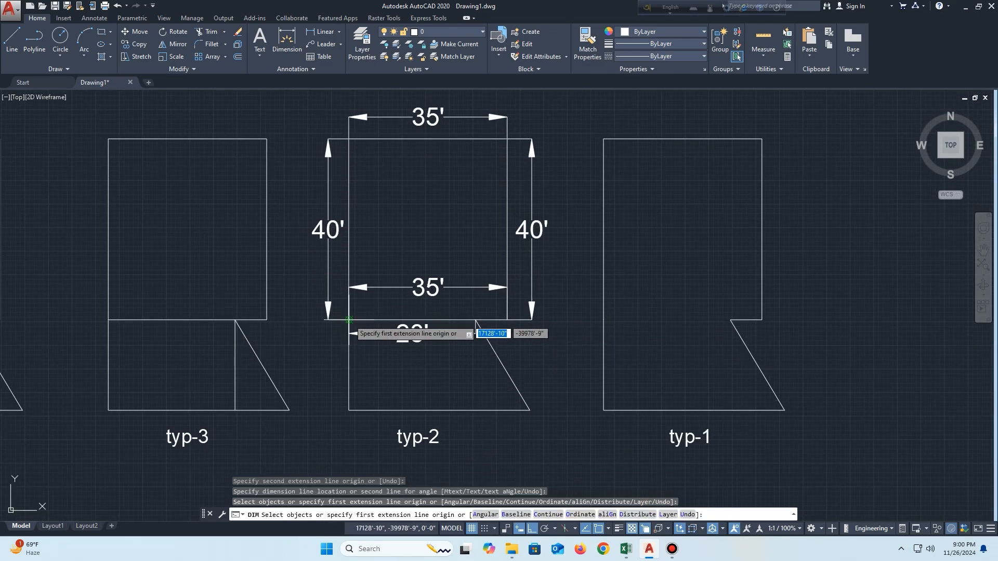
left_click(348, 320)
left_click(349, 410)
left_click(328, 410)
- Dimension the bottom edge of typ-2's lower trapezoid and end the dimension command
left_click(349, 410)
left_click(529, 410)
left_click(529, 417)
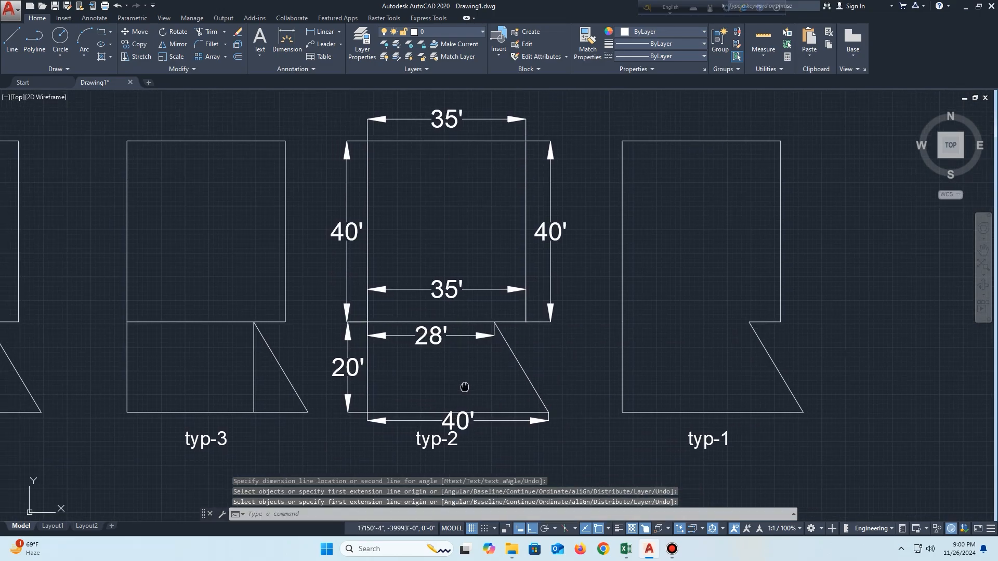
middle_click_drag(461, 388, 480, 404)
key("Escape")
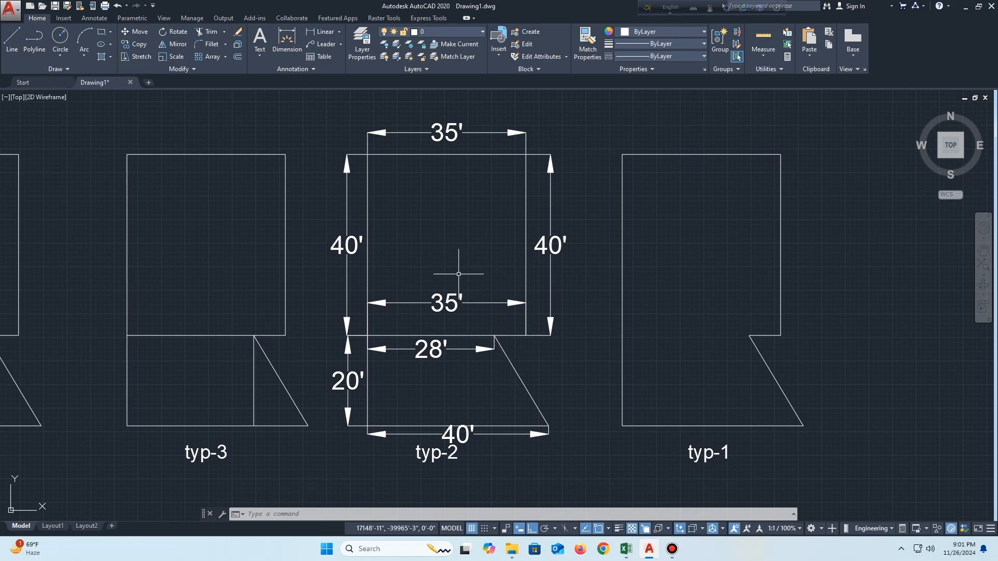
- Check the shapes on the Excel area sheet and highlight typ-2's upper rectangle with its dimensions in AutoCAD
left_click(625, 549)
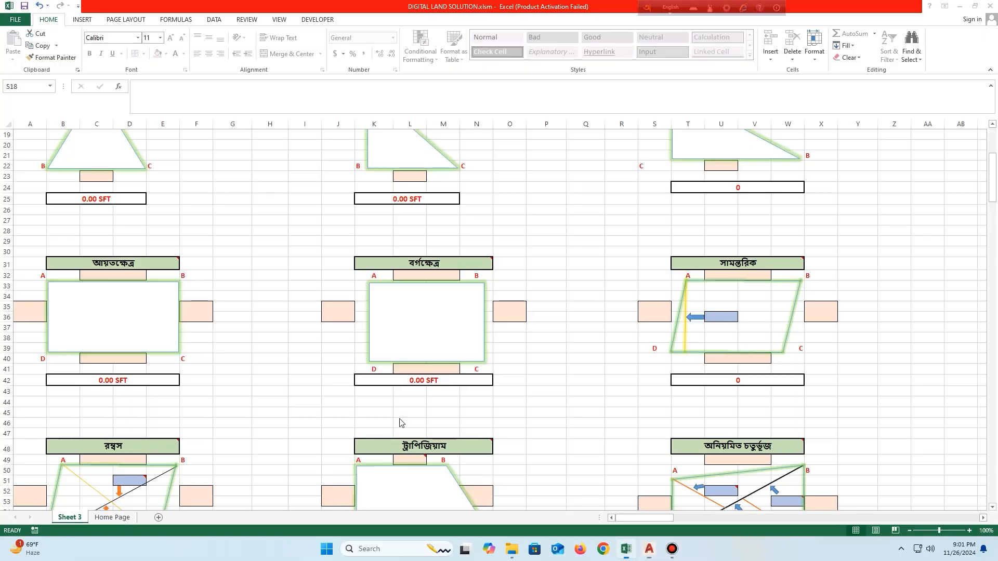
left_click(649, 548)
left_click(567, 120)
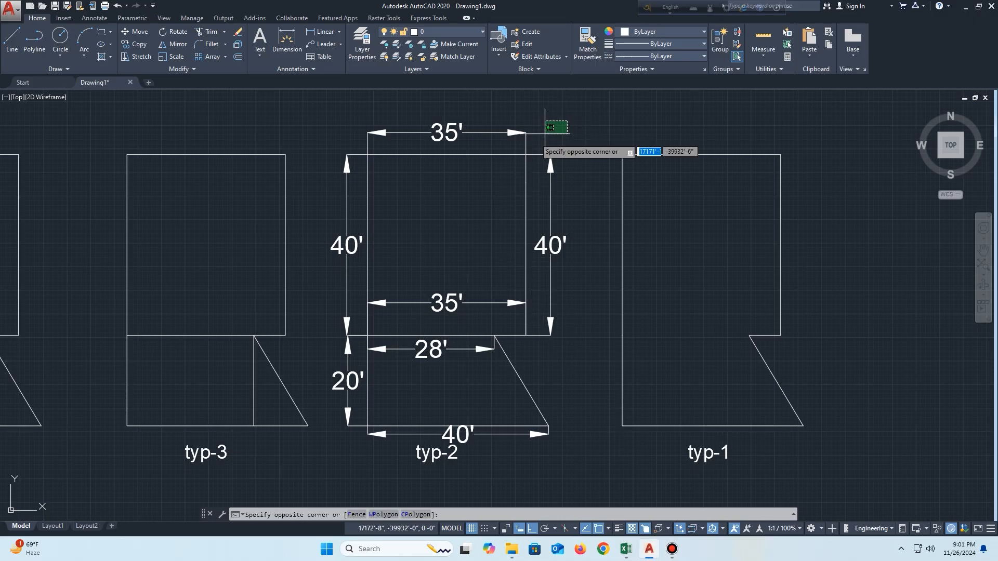
left_click(323, 325)
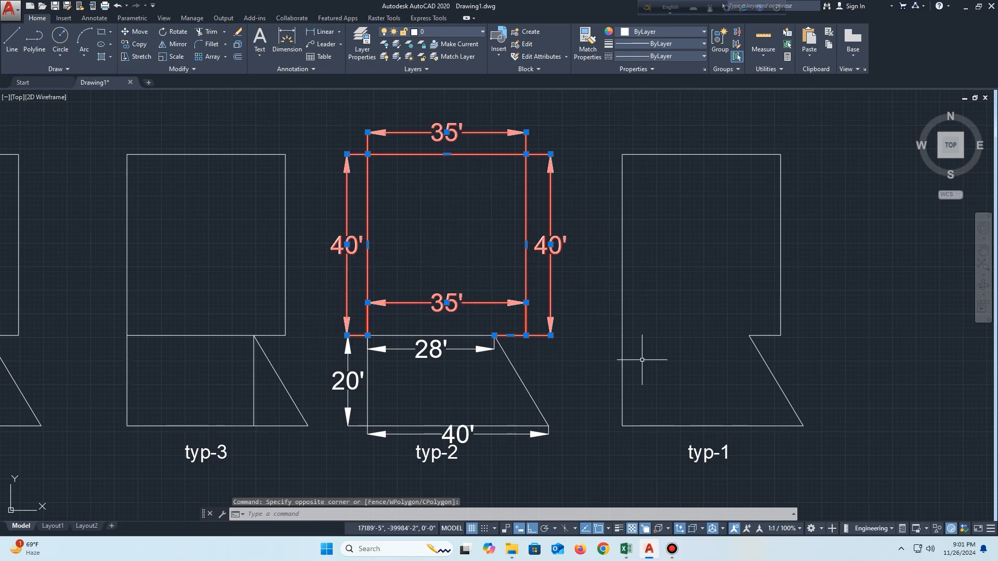
- Switch to the Excel area sheet and enter 35 for sides AB and DC of the rectangle (আয়তক্ষেত্র)
left_click(649, 549)
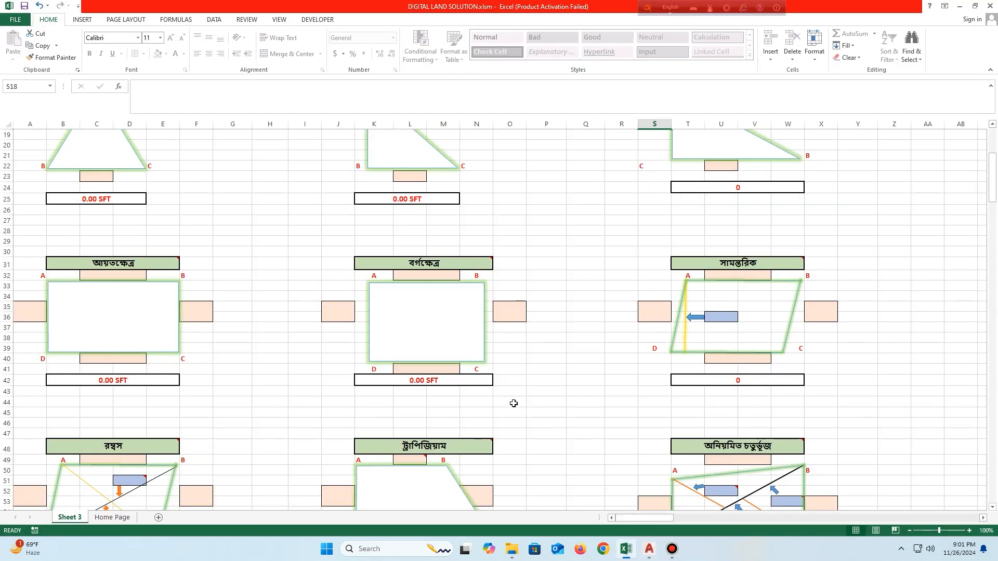
scroll(200, 345, "up", 4)
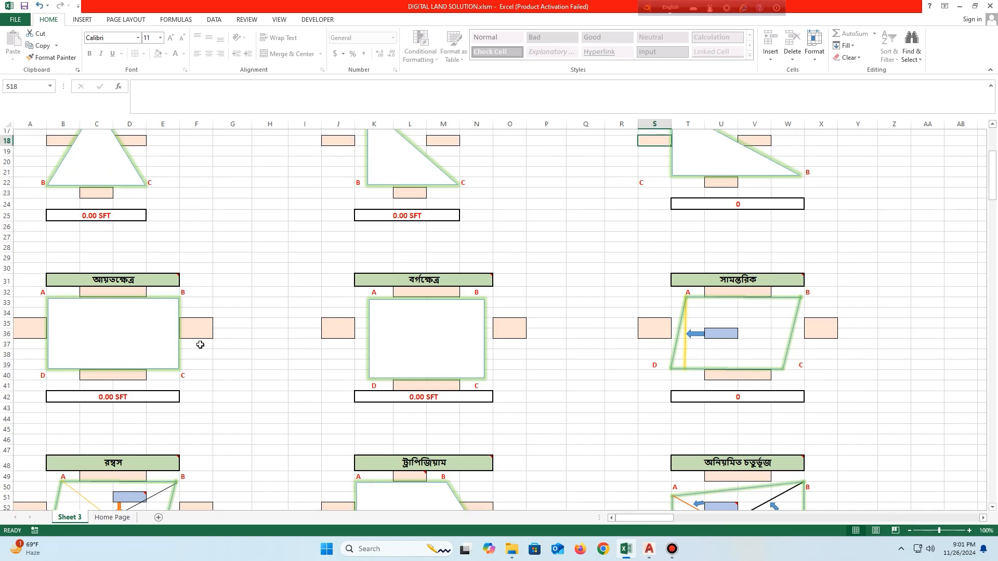
scroll(120, 359, "down", 2)
left_click(114, 343)
type("35")
key("Return")
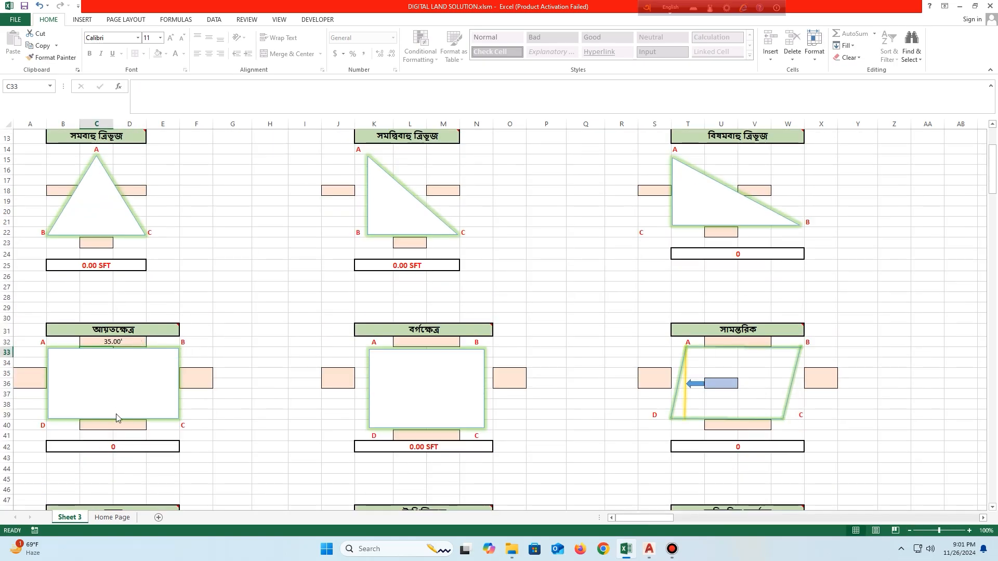
left_click(118, 425)
type("36")
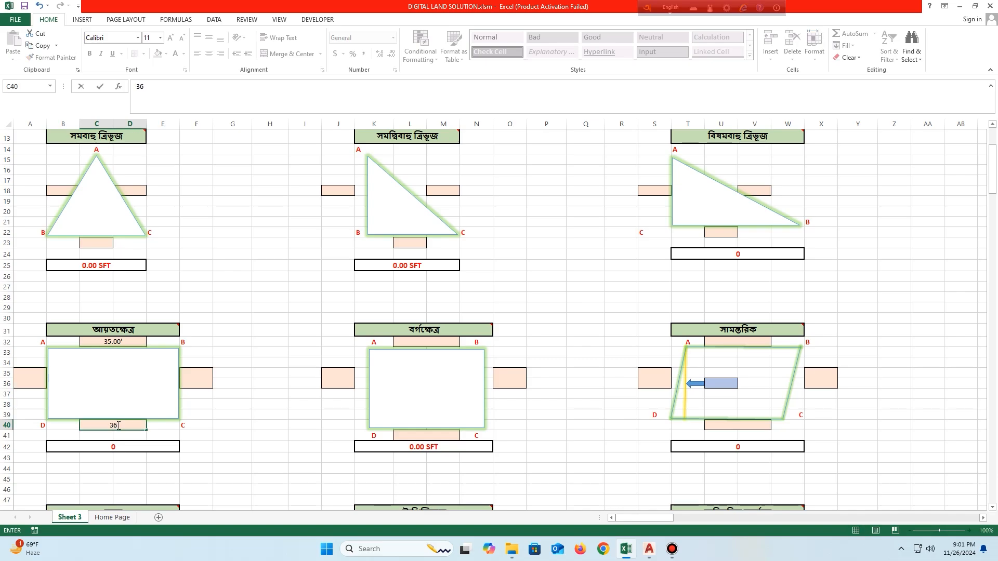
key("Return")
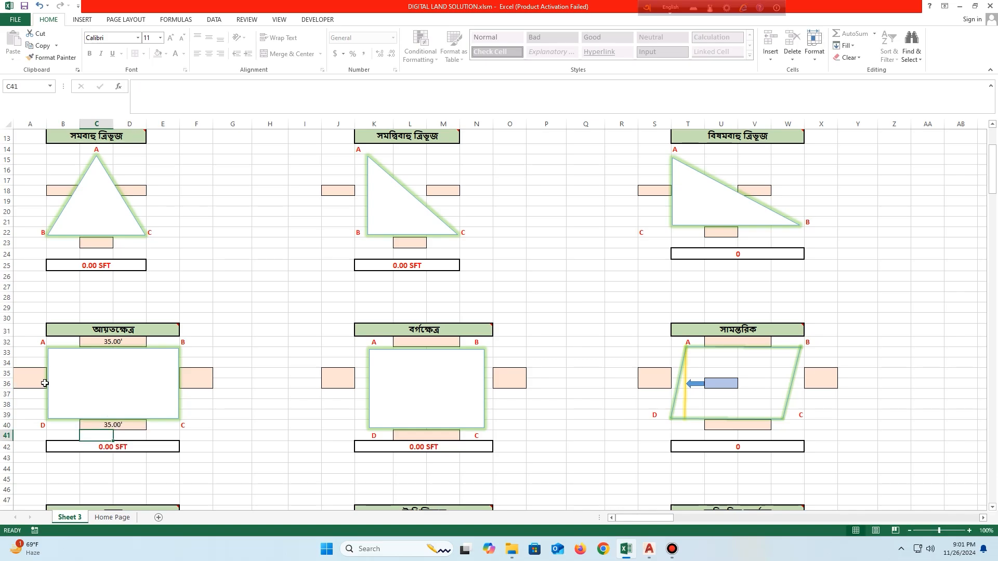
- Enter 40 for both vertical sides, AD and BC, of the rectangle (আয়তক্ষেত্র) to calculate its area
left_click(30, 375)
type("40")
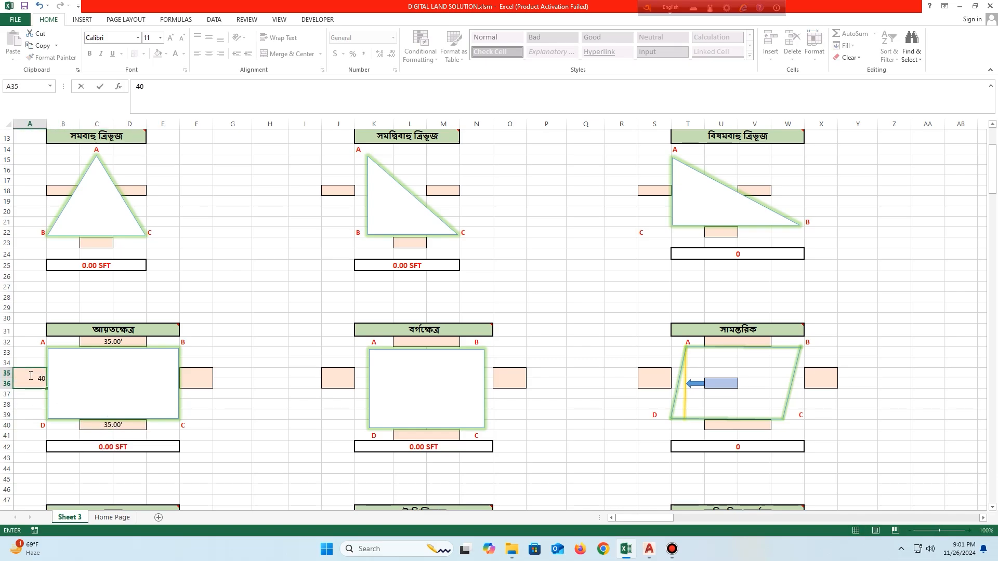
key("Return")
left_click(210, 375)
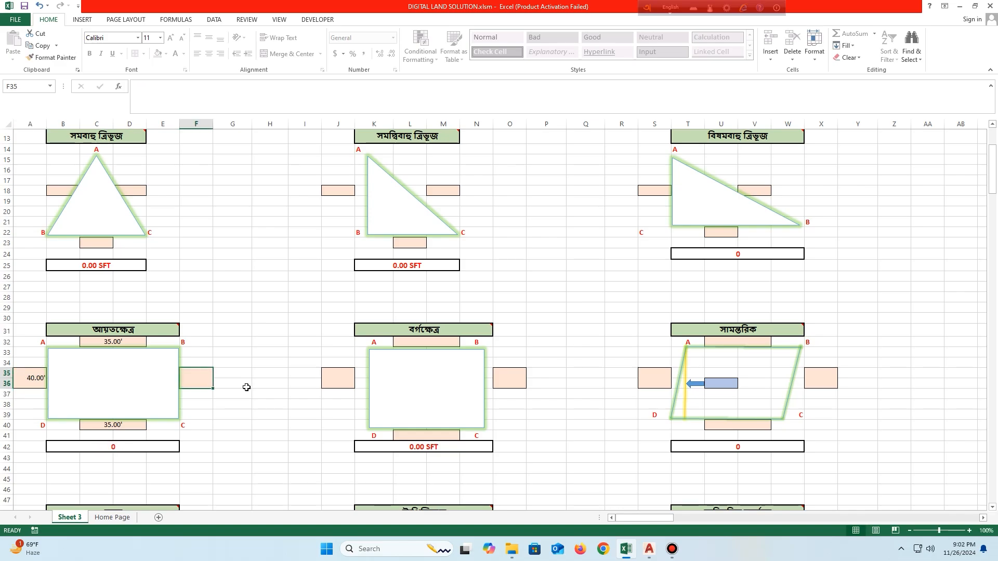
type("40")
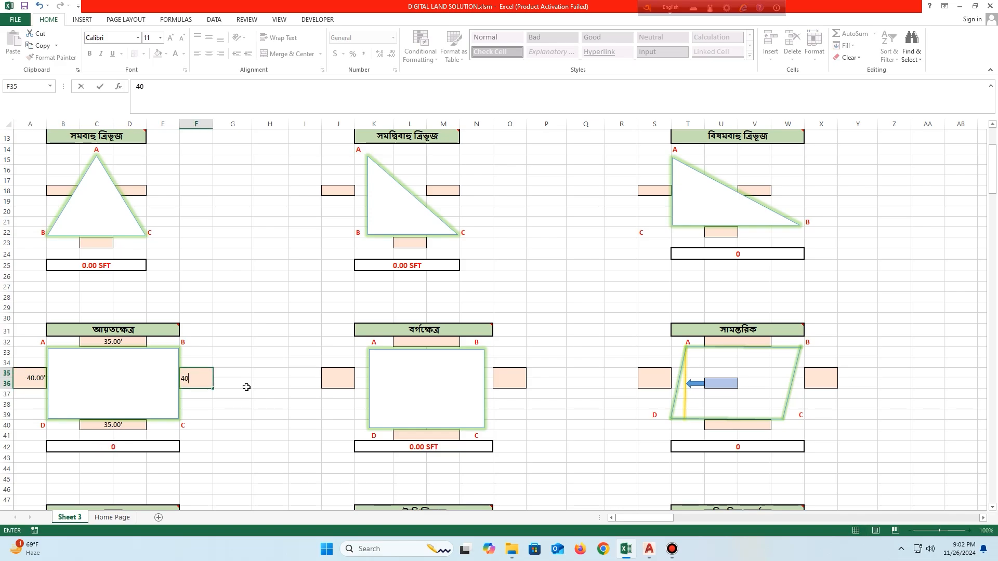
key("Return")
scroll(238, 425, "down", 1)
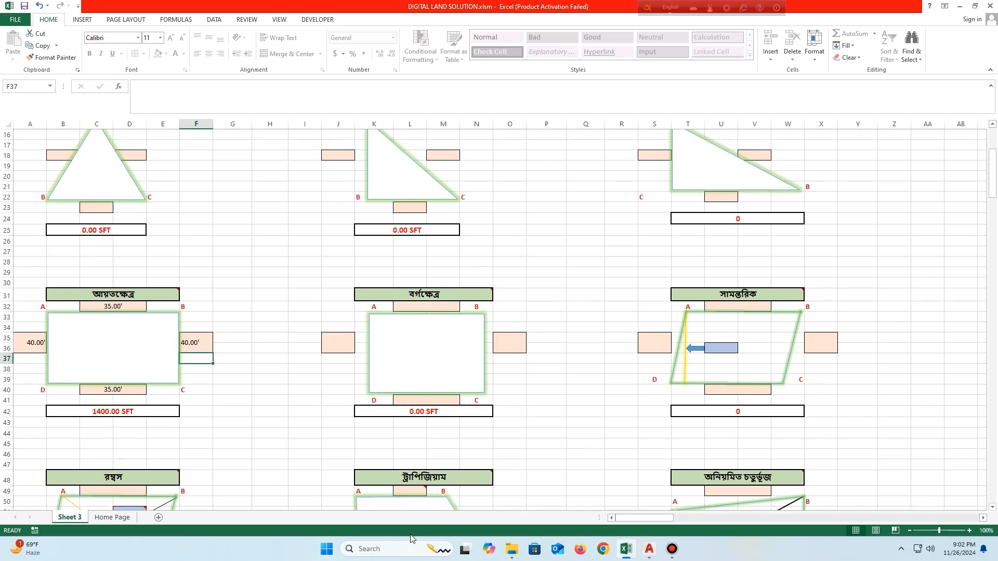
- Switch back to AutoCAD and clear the selection of typ-2's upper rectangle
left_click(649, 549)
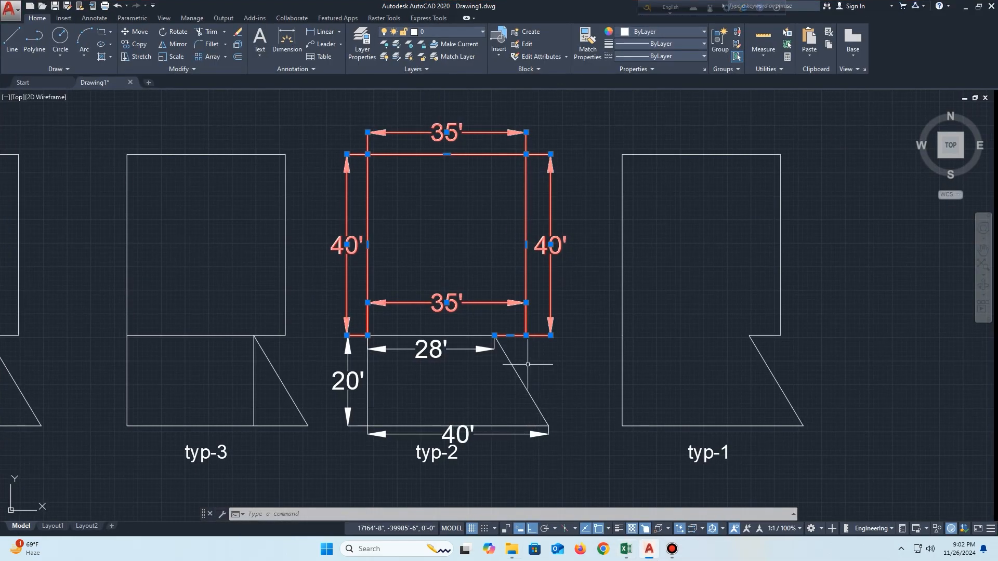
key("Escape")
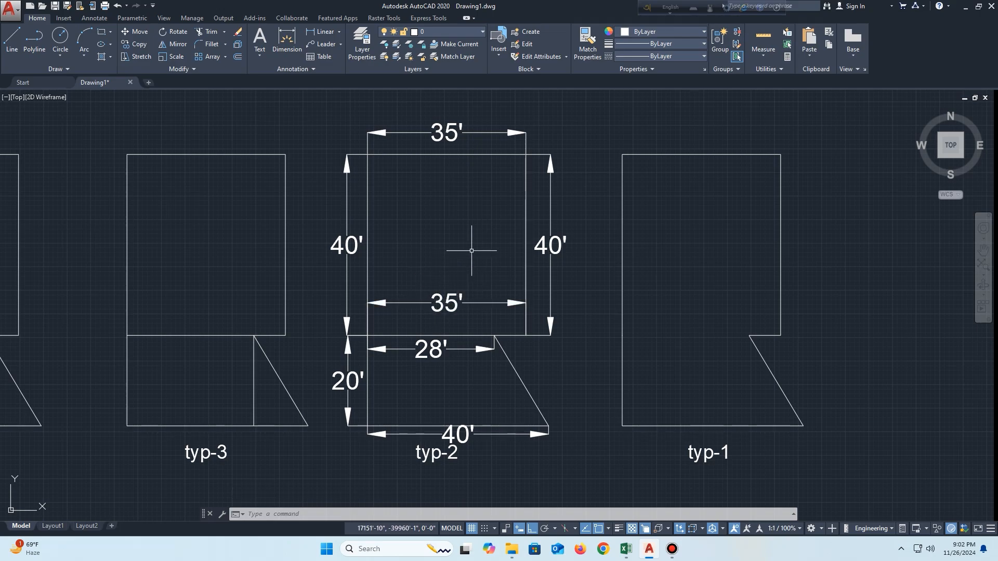
left_click(474, 280)
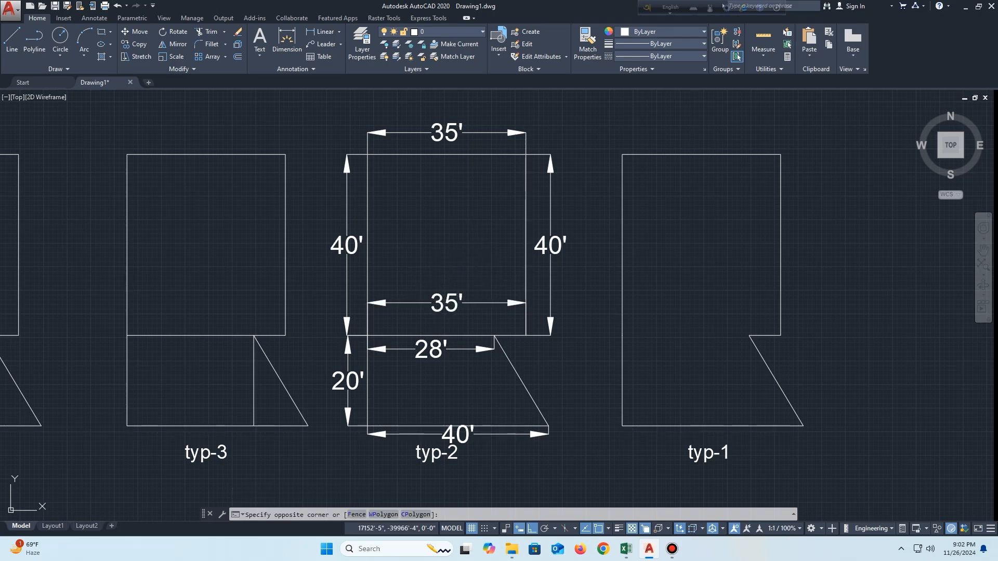
key("Escape")
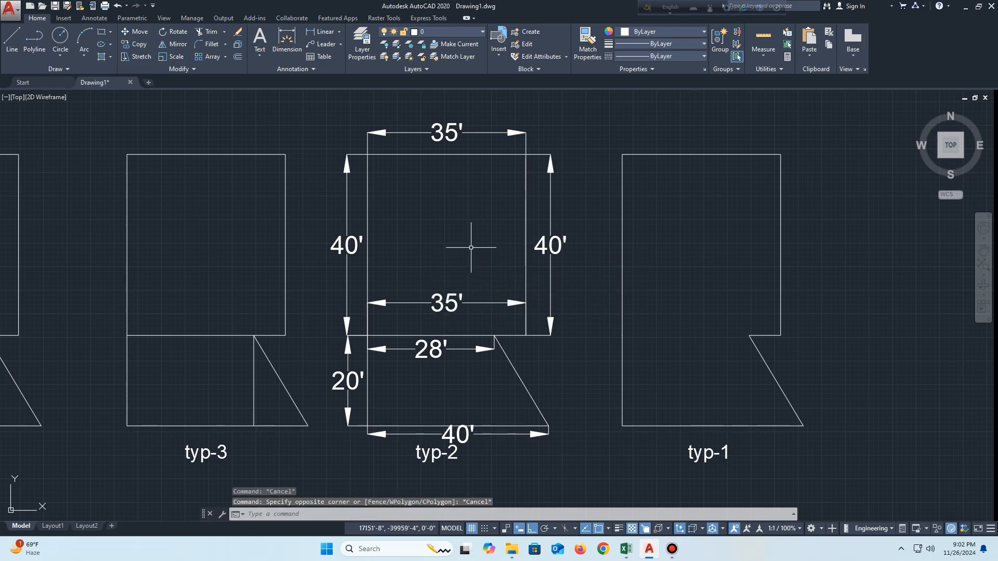
- Create a boundary polyline from an internal point of typ-2's upper rectangle
type("bo")
key("Return")
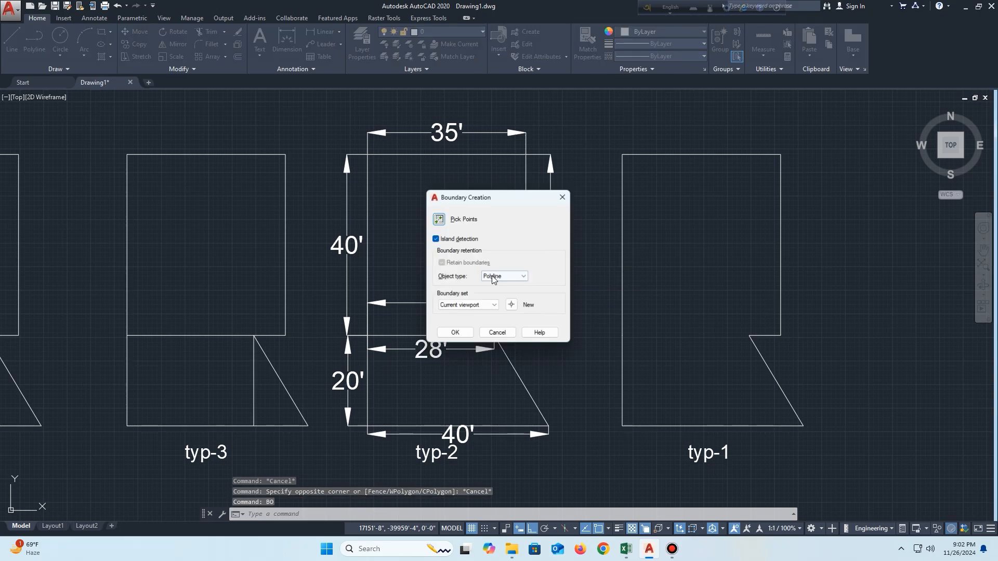
left_click(437, 219)
left_click(423, 218)
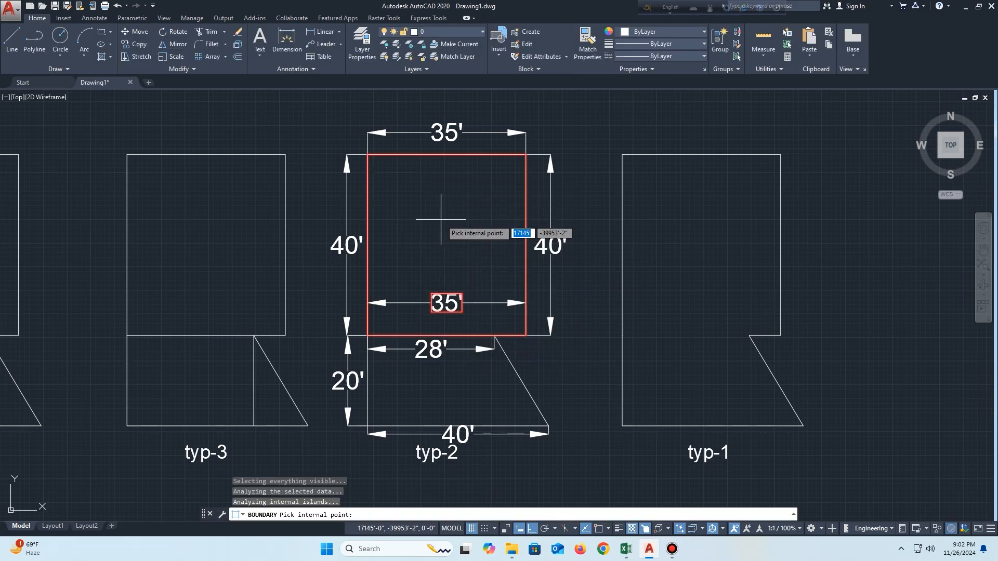
key("Return")
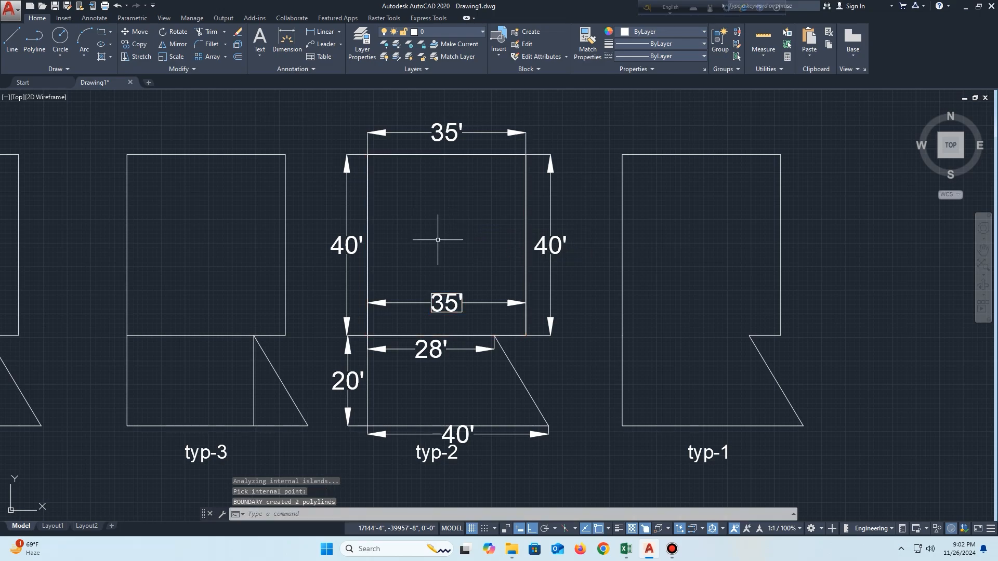
- Select the upper rectangle's boundary polyline and list its properties to read the area
left_click(527, 212)
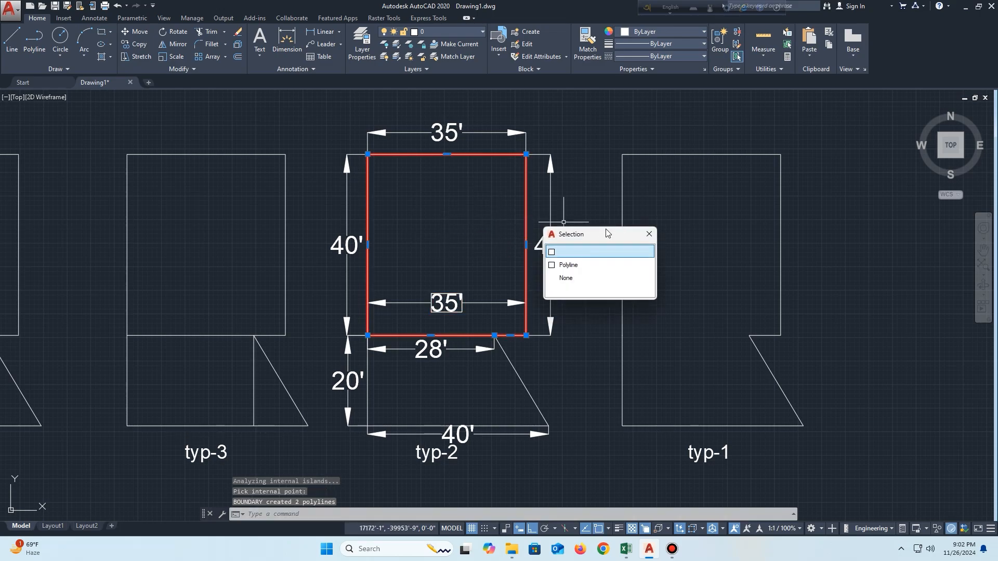
left_click(594, 252)
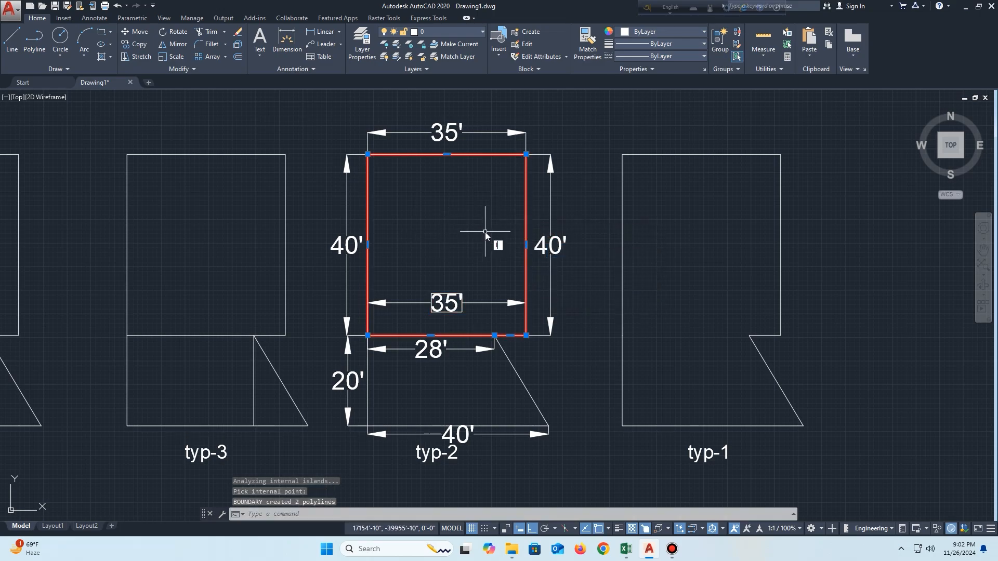
type("LI")
key("Return")
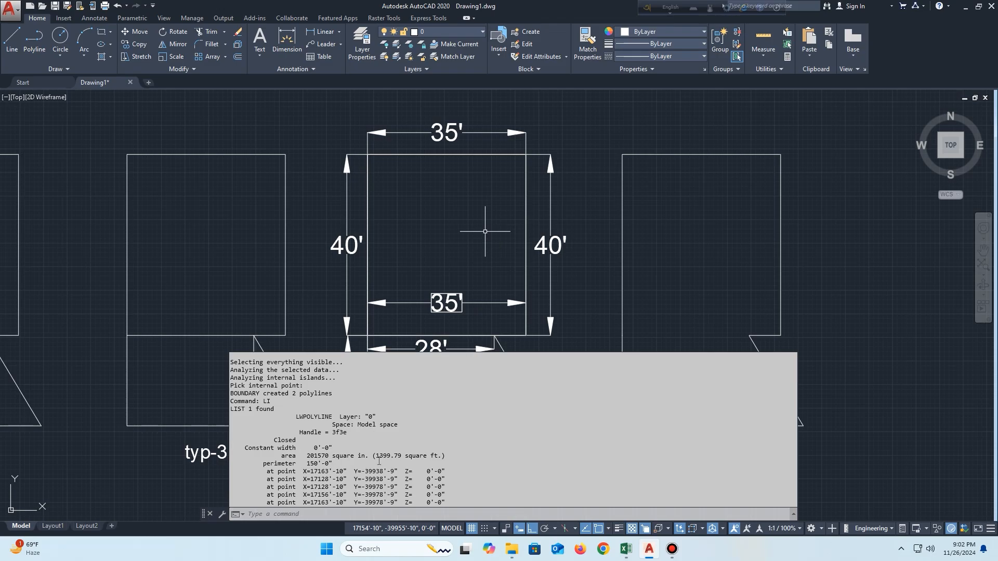
- Copy the listed square-foot area and place it as the text "1399.79 square ft" inside typ-2's upper rectangle
left_click_drag(379, 456, 380, 463)
double_click(380, 457)
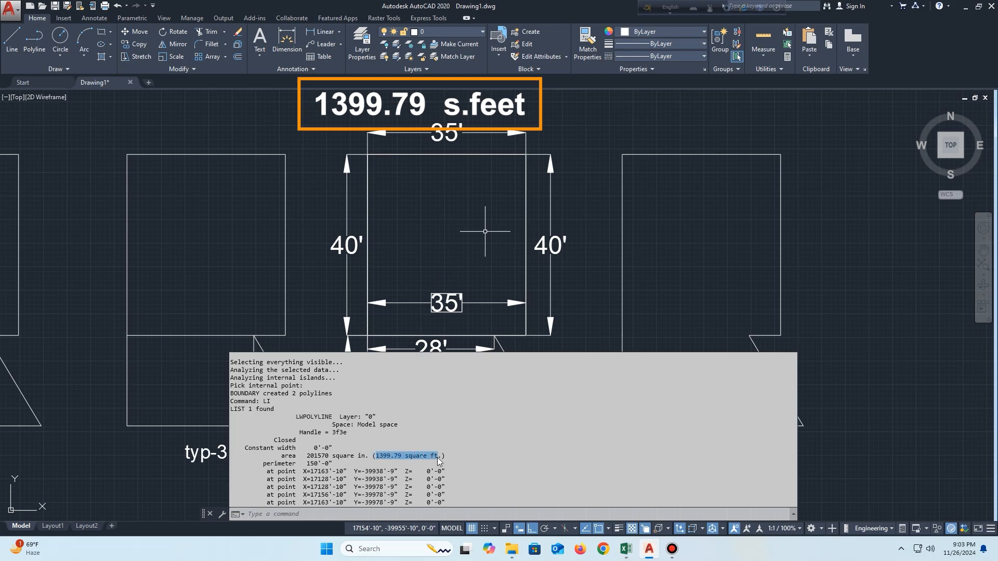
key("F2")
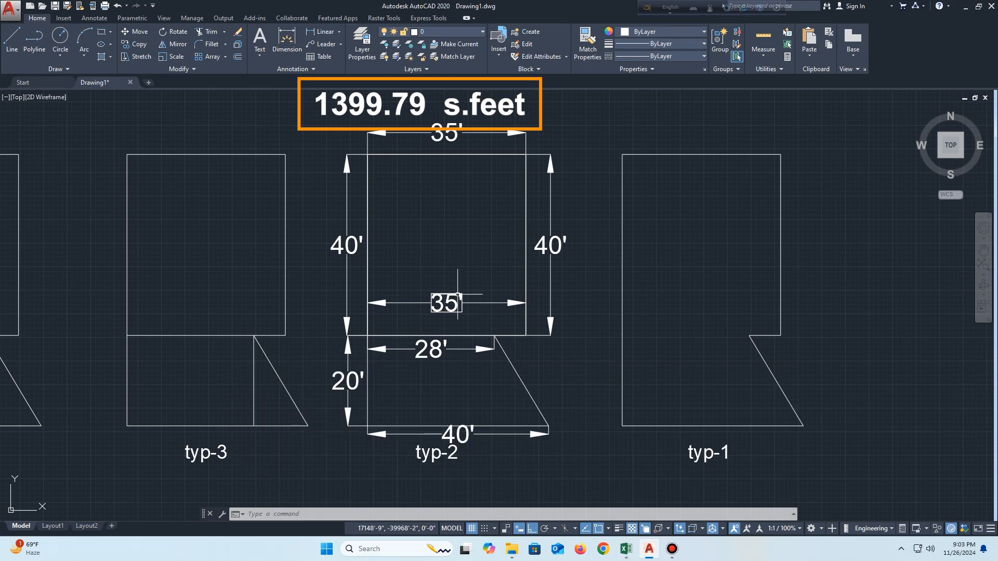
left_click(437, 454)
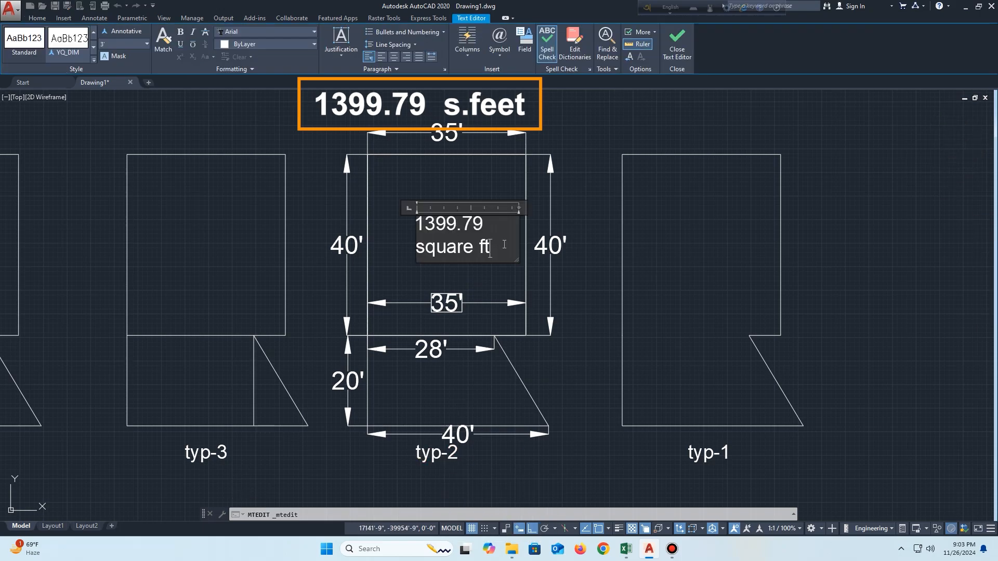
left_click(584, 278)
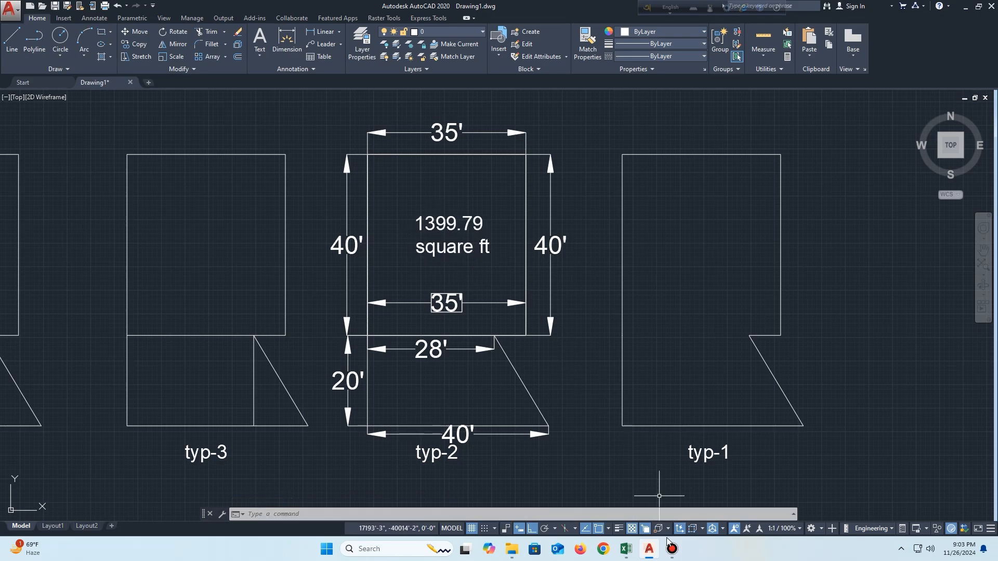
- Compare the rectangle's area on the Excel area sheet and find the trapezium (ট্রাপিজিয়াম) that matches typ-2's lower shape in AutoCAD
left_click(626, 549)
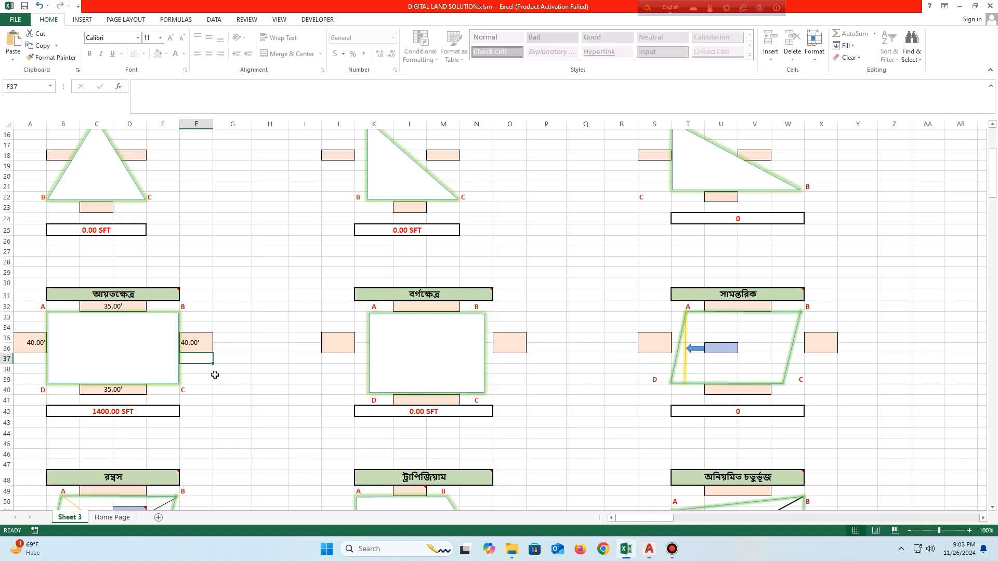
left_click(650, 551)
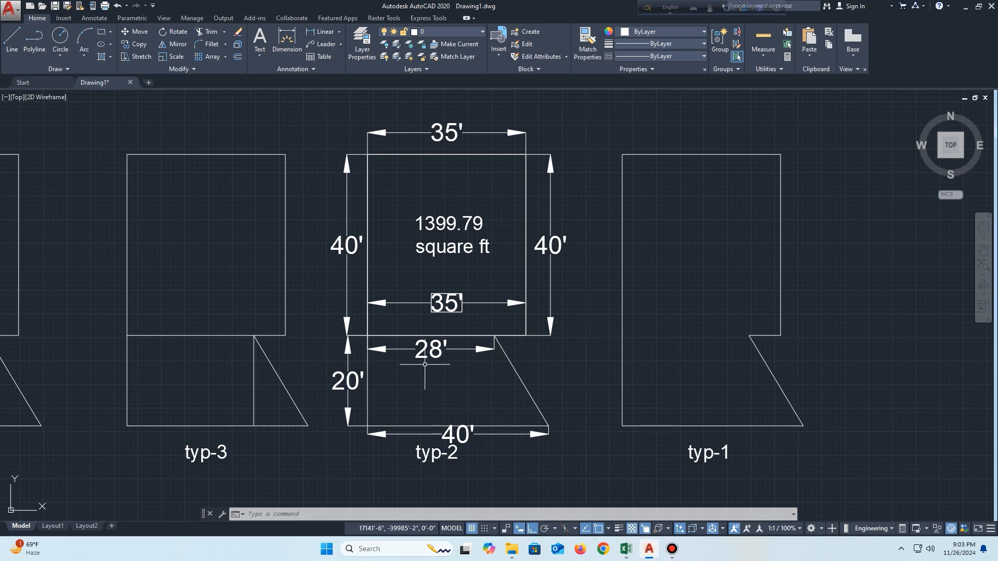
left_click(626, 549)
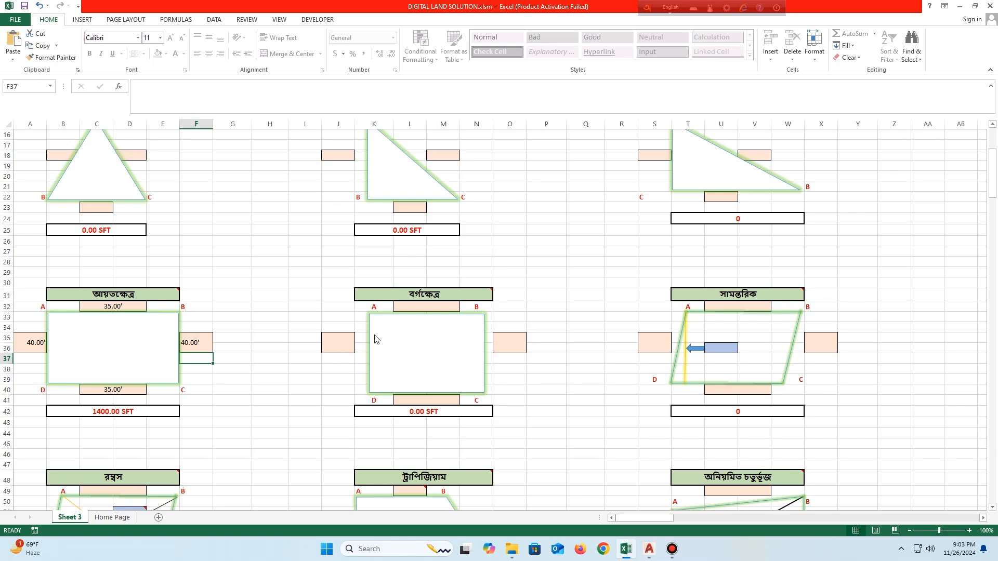
scroll(473, 368, "down", 3)
scroll(441, 390, "down", 2)
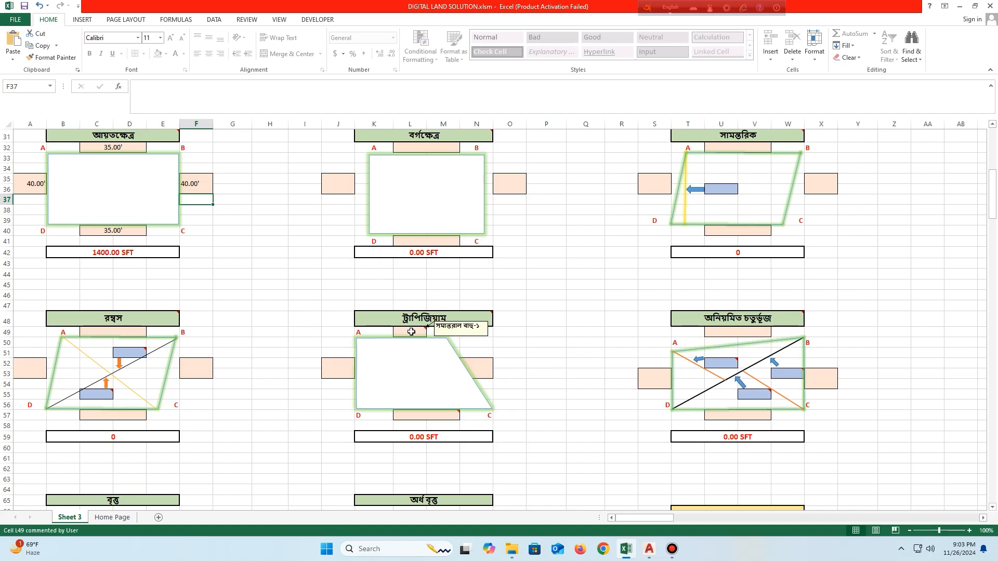
left_click(648, 549)
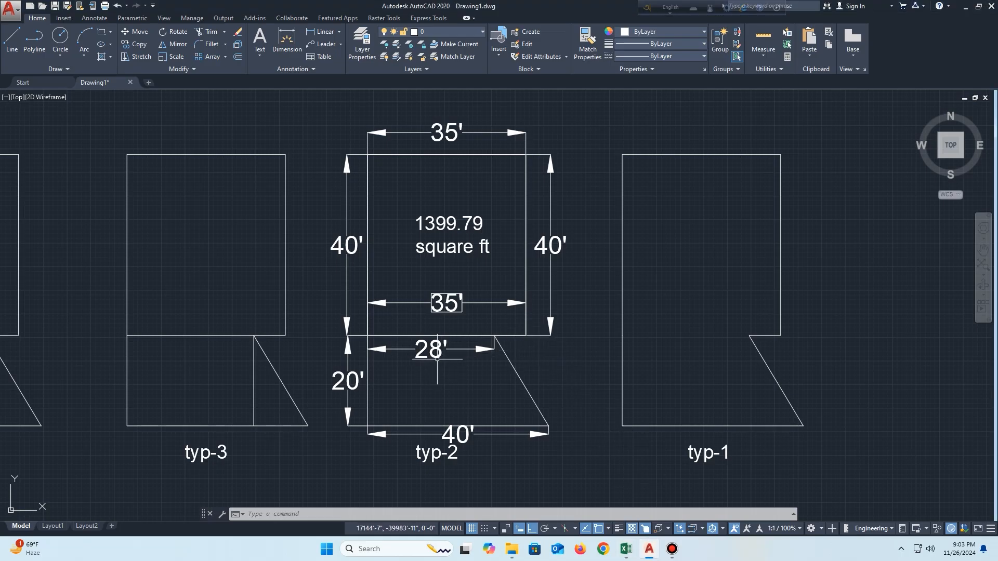
- Switch to the Excel area sheet and enter the trapezium's (ট্রাপিজিয়াম) sides: 28 for AB, 20 for AD and 40 for DC
left_click(632, 554)
left_click(415, 331)
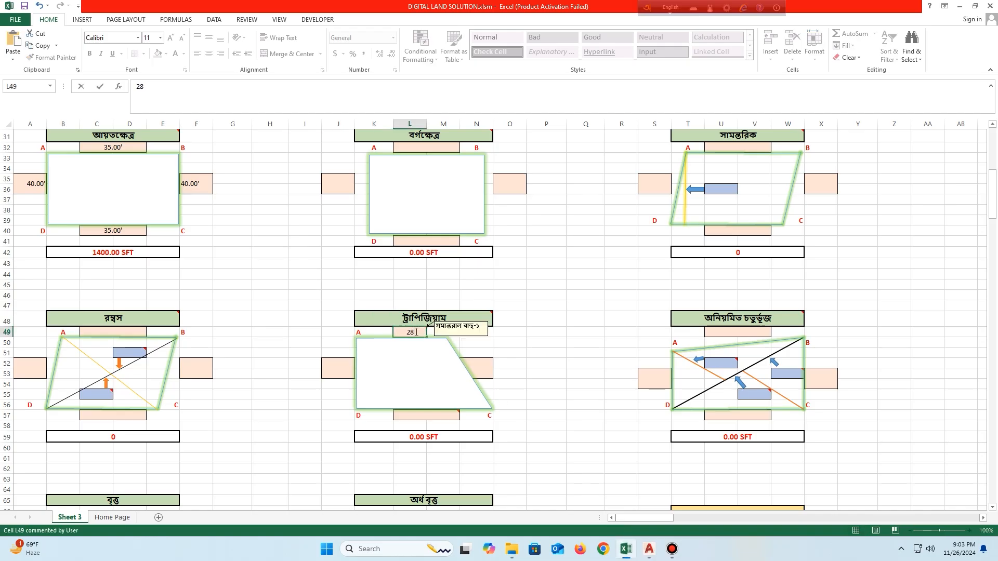
key("Return")
left_click(336, 369)
type("20")
key("Return")
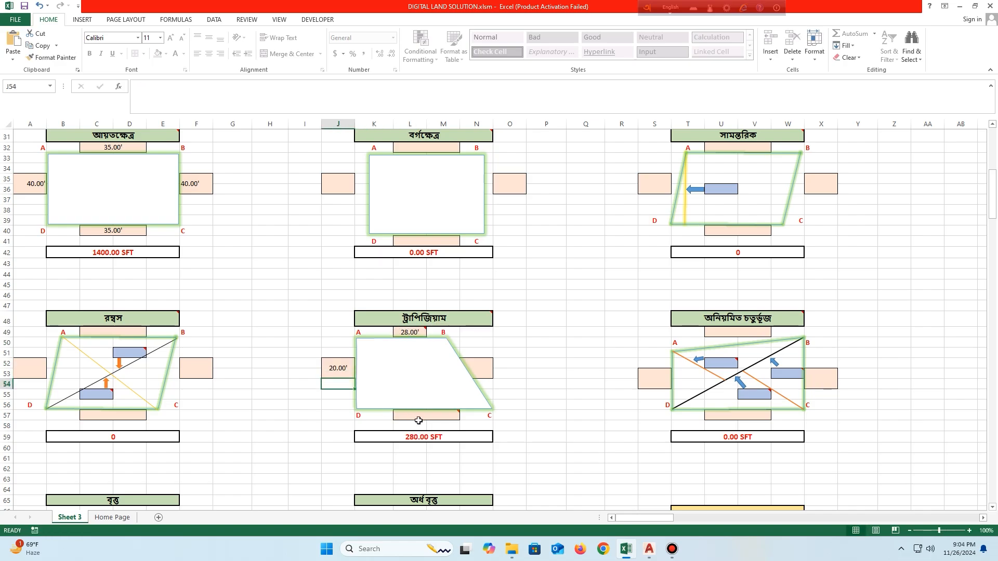
left_click(418, 420)
left_click(420, 415)
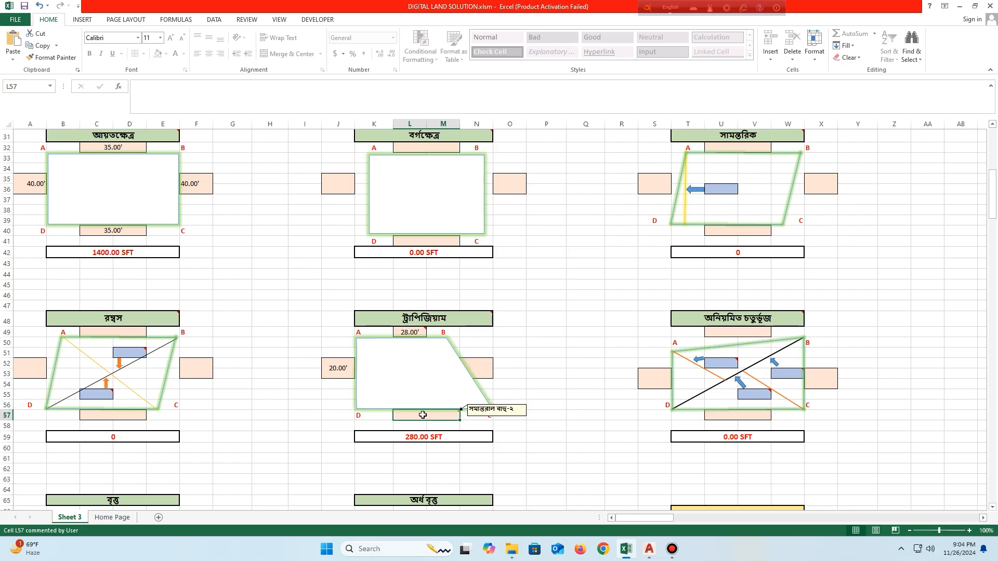
type("40")
key("Return")
- Switch to AutoCAD and add an aligned dimension along the slanted side of typ-2's lower trapezium
left_click(648, 549)
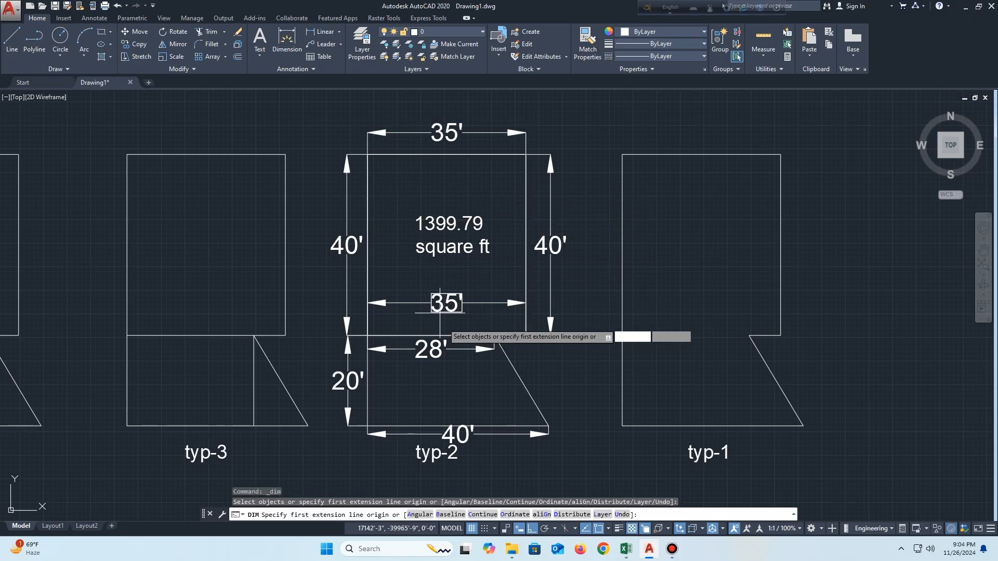
left_click(494, 336)
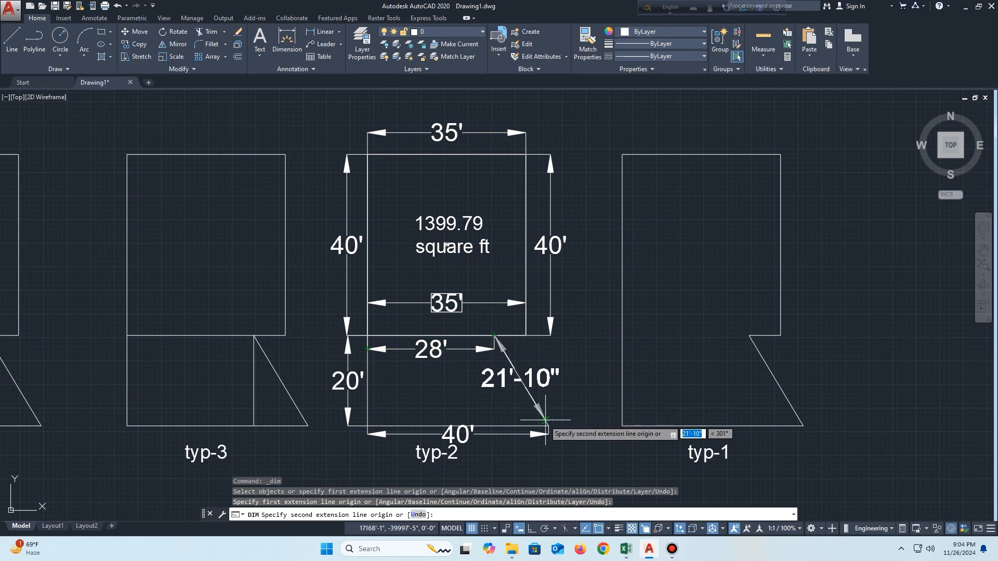
left_click(549, 426)
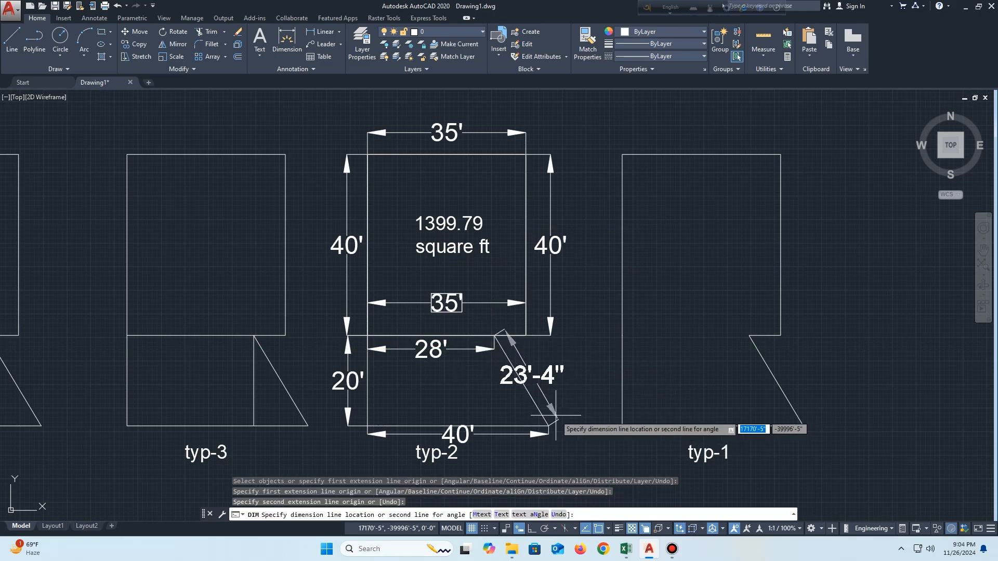
left_click(556, 415)
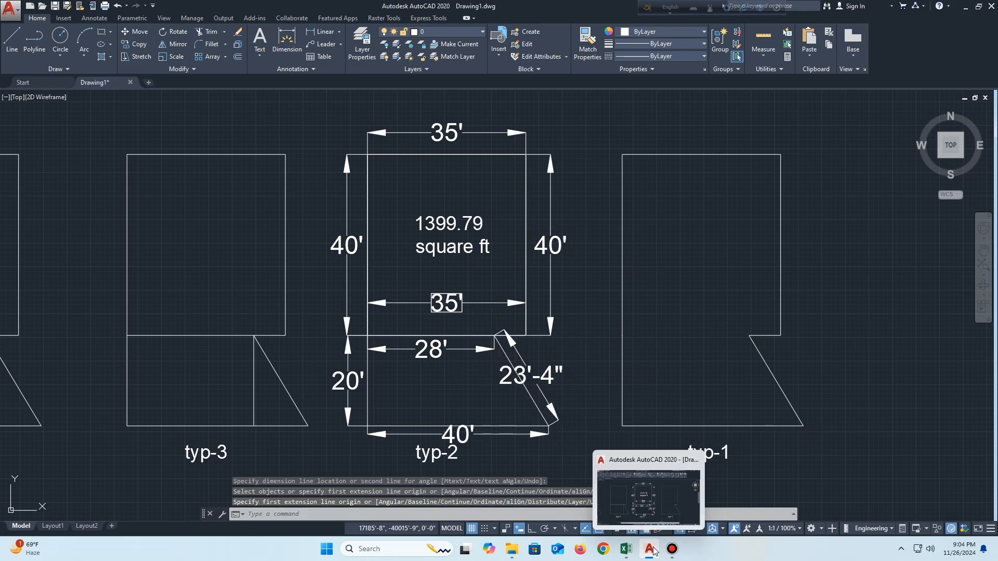
- Switch to the Excel area sheet and enter 23.33 for the trapezium's slanted side BC
left_click(625, 548)
left_click(485, 373)
type("23.33")
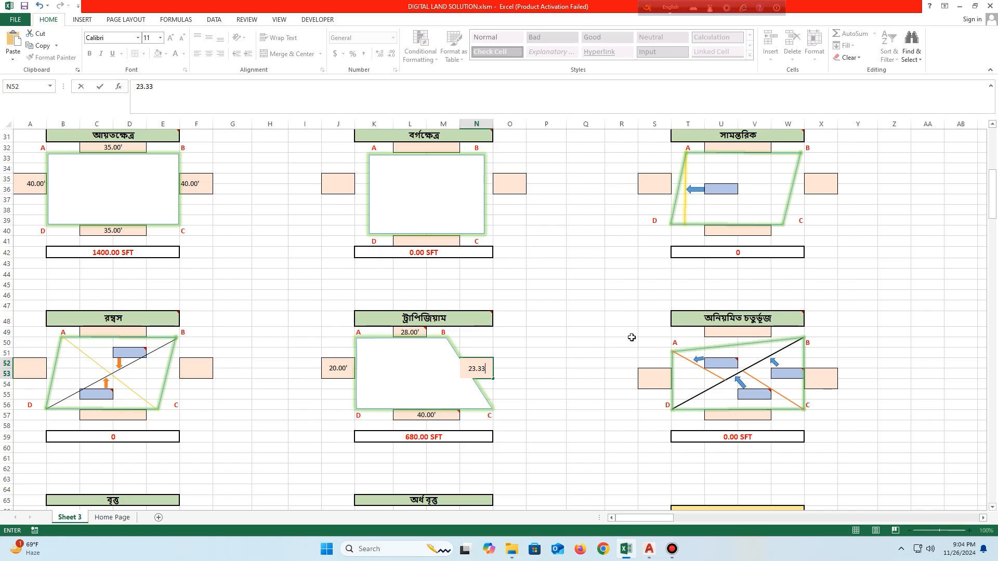
key("Return")
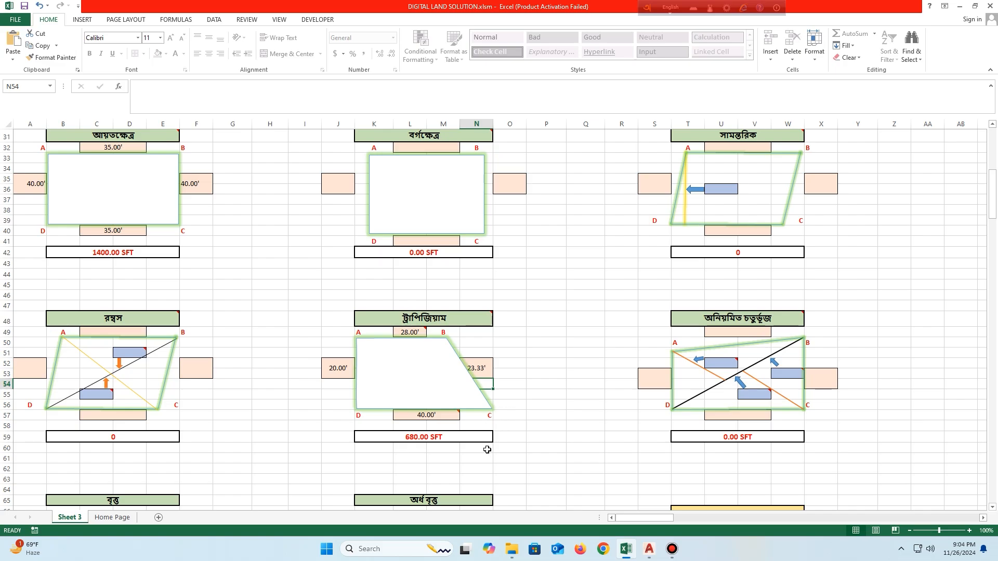
- Switch back to AutoCAD and create a boundary polyline from an internal point of typ-2's lower trapezium
left_click(654, 552)
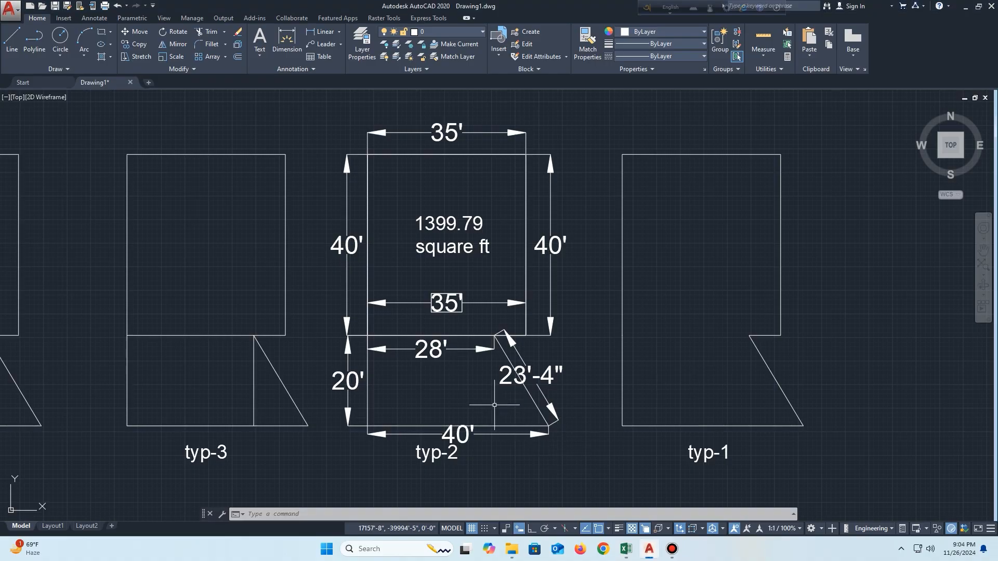
type("b")
key("Escape")
type("bo")
key("Return")
left_click(437, 218)
left_click(458, 384)
key("Return")
- List the properties of the lower trapezium's boundary polyline and copy its area in square feet
left_click(479, 425)
left_click(532, 463)
type("li")
key("Return")
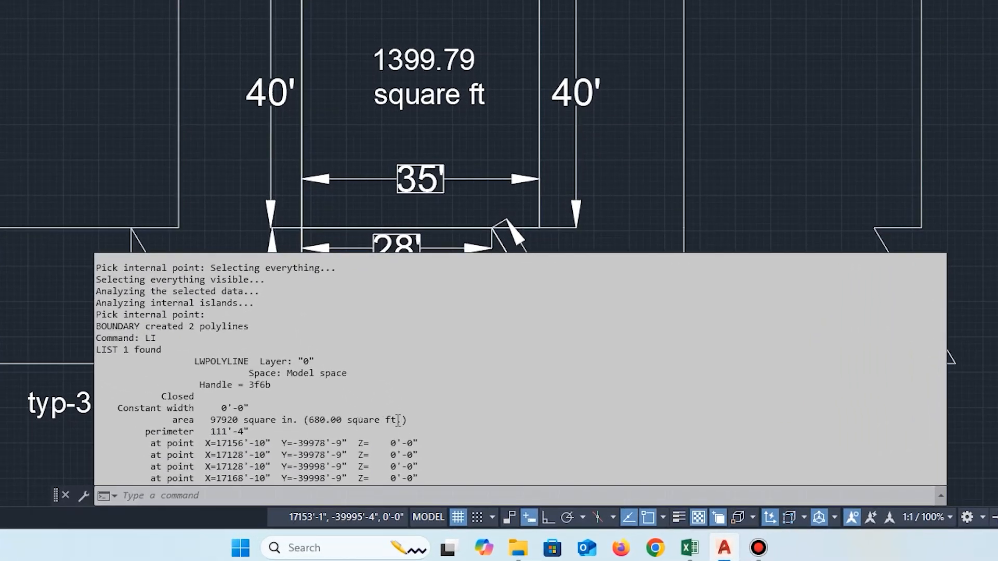
left_click_drag(374, 420, 310, 421)
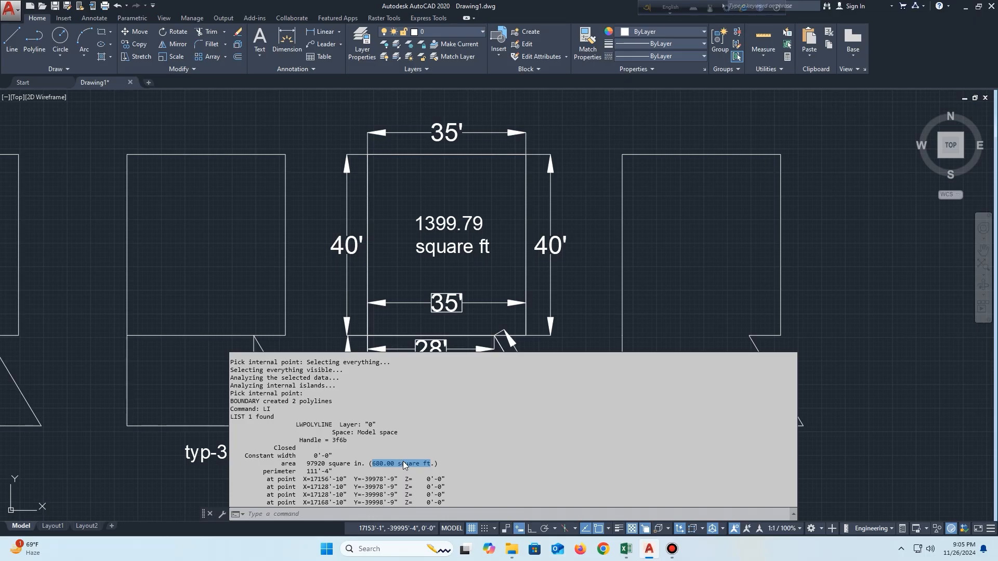
key("F2")
- Copy the "1399.79 square ft" text from typ-2's upper rectangle into the lower trapezium
left_click(452, 224)
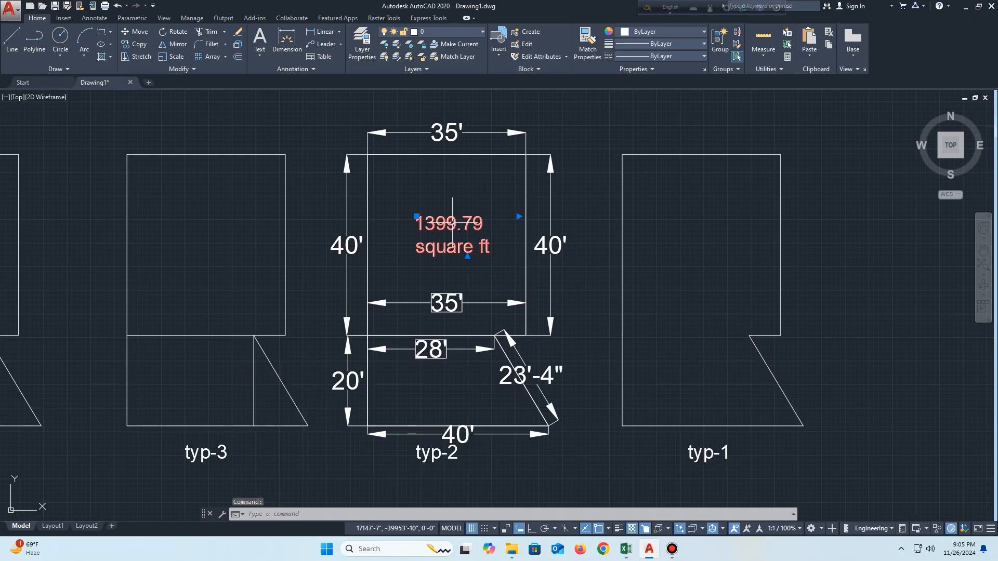
type("co")
key("Return")
left_click(442, 223)
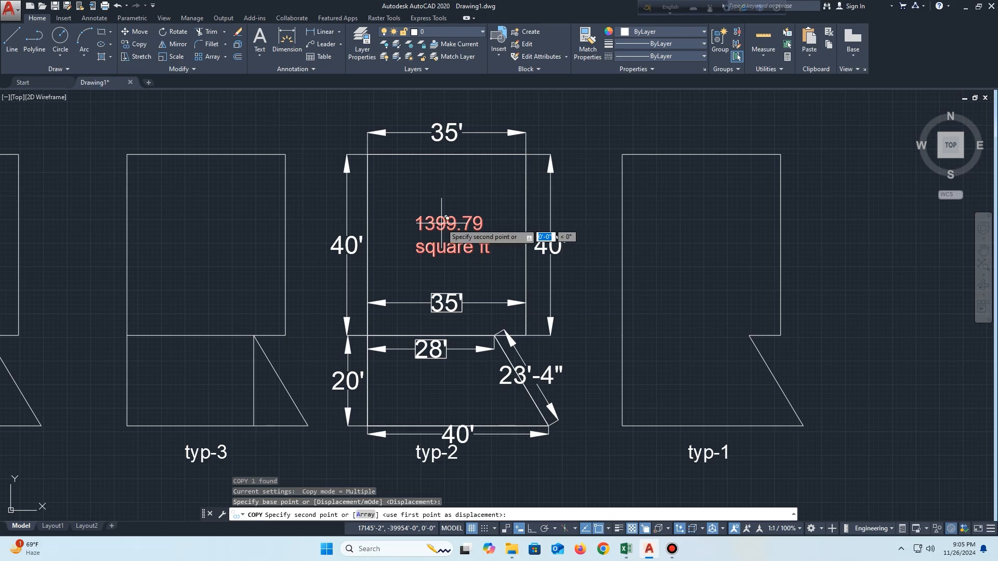
left_click(432, 371)
key("Escape")
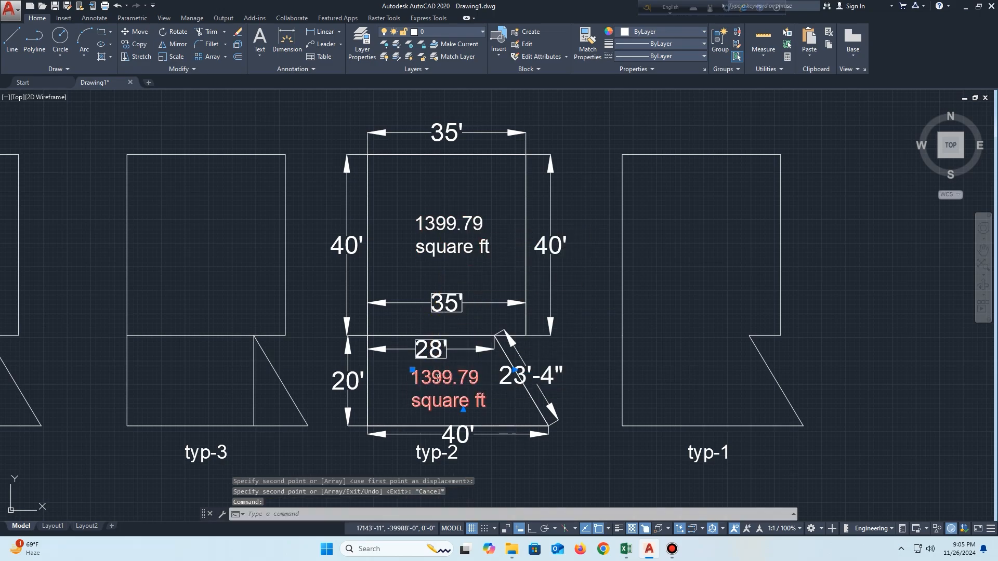
- Replace the copied text in the lower trapezium with "680.00 square ft"
double_click(438, 378)
key("ctrl+a")
type("680.00 square ft")
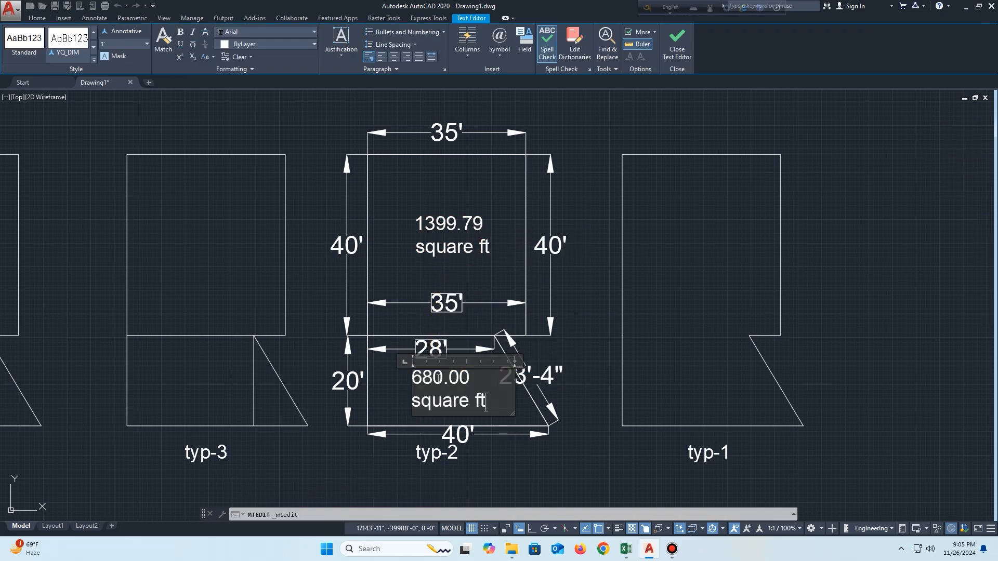
left_click(585, 358)
- Delete all of typ-2's dimensions and the outlines around their text, and switch to the Excel area sheet
middle_click_drag(444, 355, 441, 306)
left_click(441, 307)
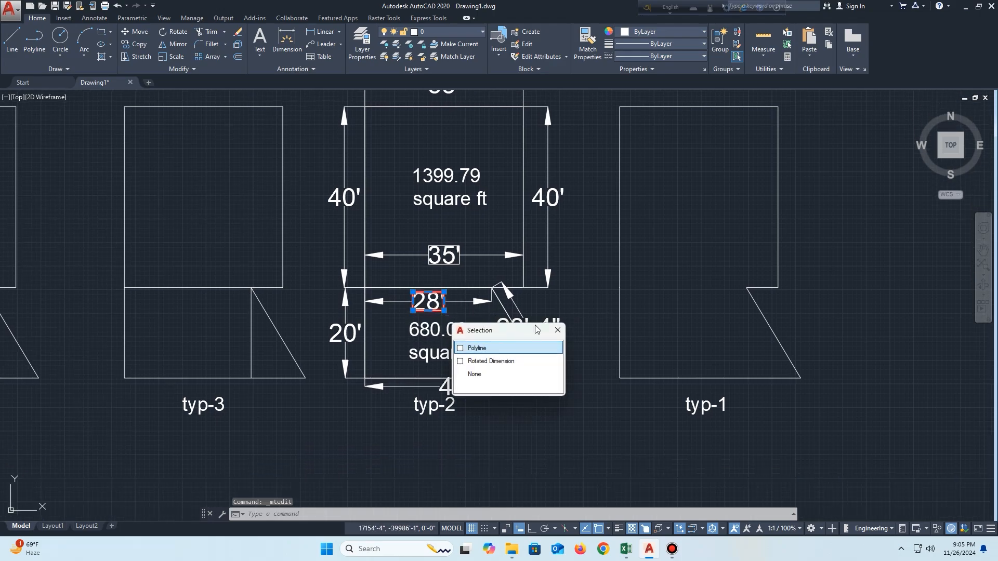
key("Delete")
left_click(456, 303)
key("Delete")
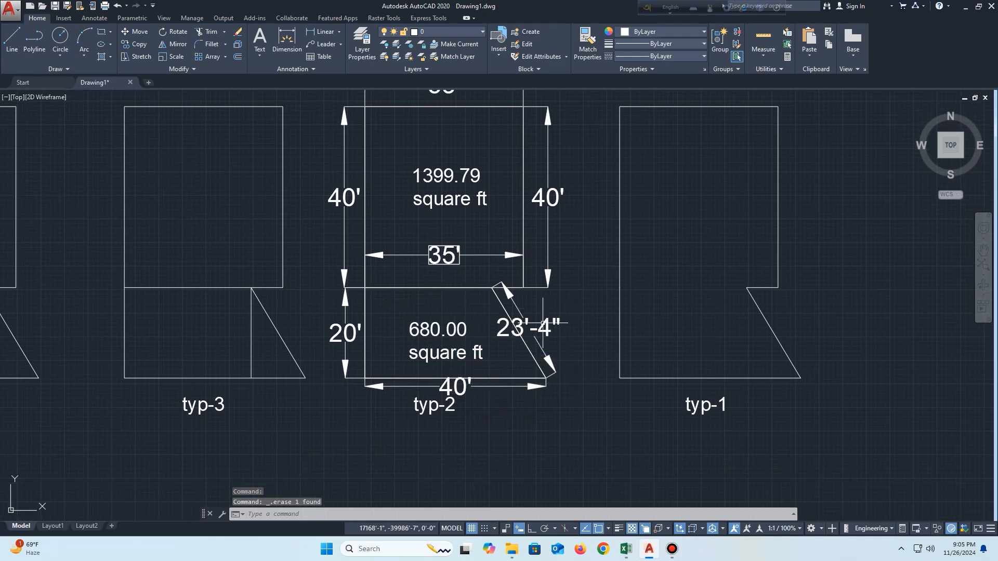
left_click(512, 327)
key("Delete")
left_click(401, 383)
left_click(371, 392)
key("Delete")
left_click(345, 354)
key("Delete")
left_click(349, 229)
middle_click_drag(428, 352, 405, 364)
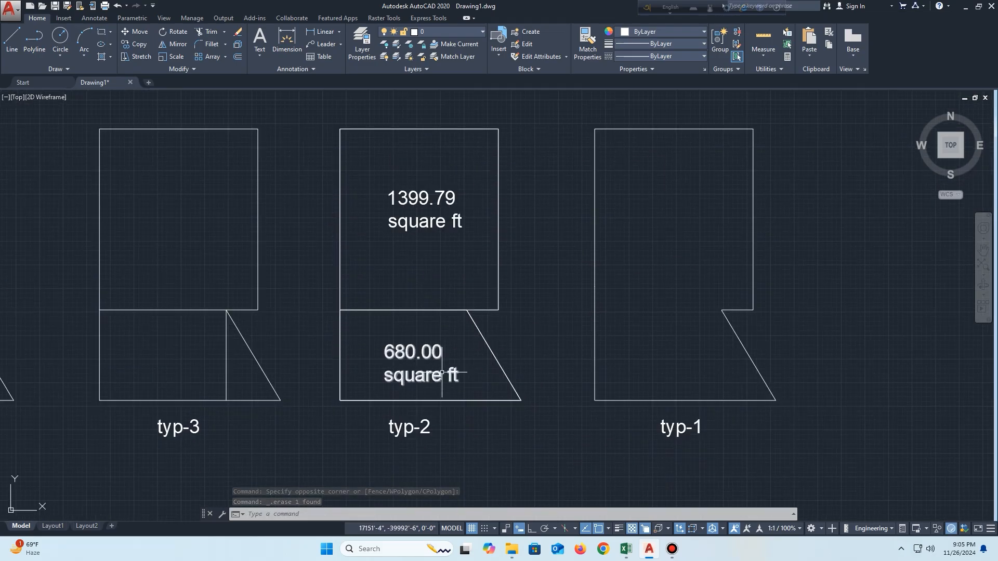
left_click(626, 550)
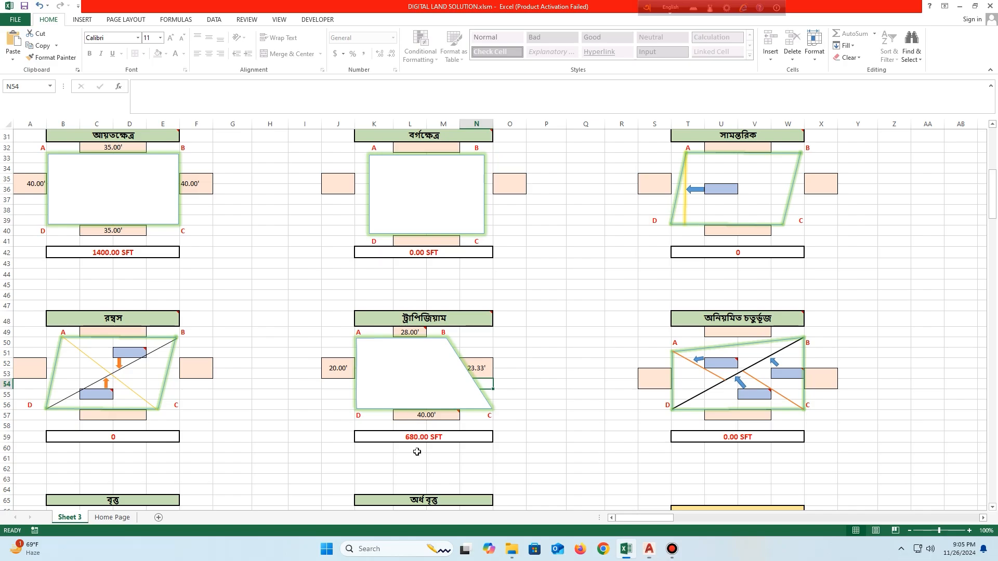
- Switch to AutoCAD and create a boundary polyline from a point inside typ-1's outline
left_click(657, 555)
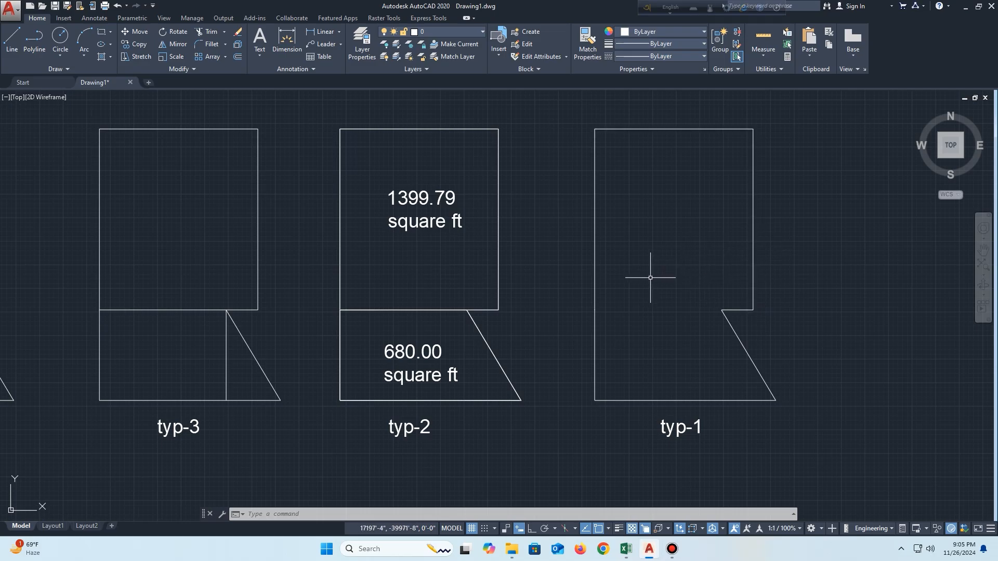
type("bo")
key("Return")
left_click(438, 219)
left_click(648, 243)
key("Return")
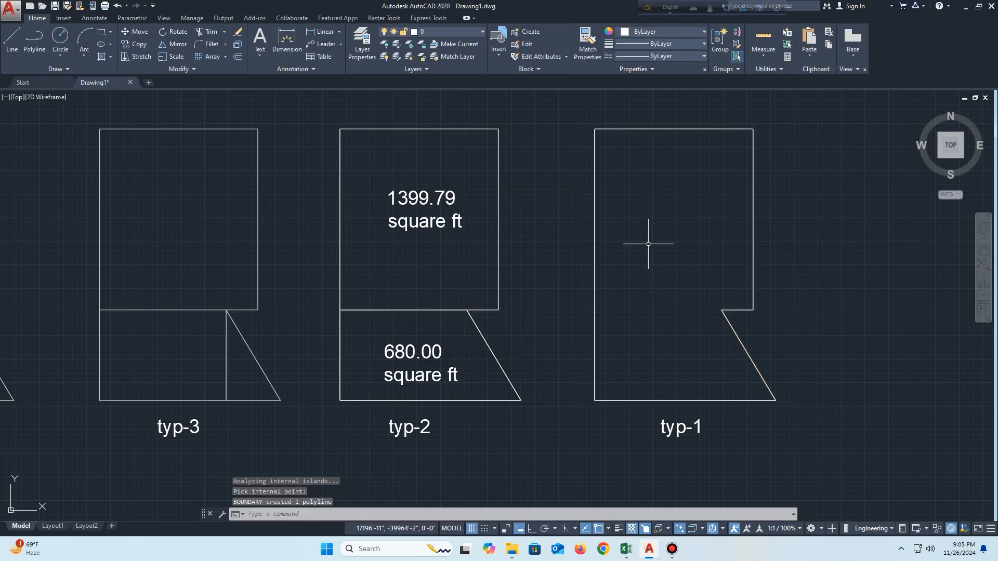
- List the properties of typ-1's boundary polyline and copy its area in square feet
left_click(768, 260)
left_click(679, 227)
type("li")
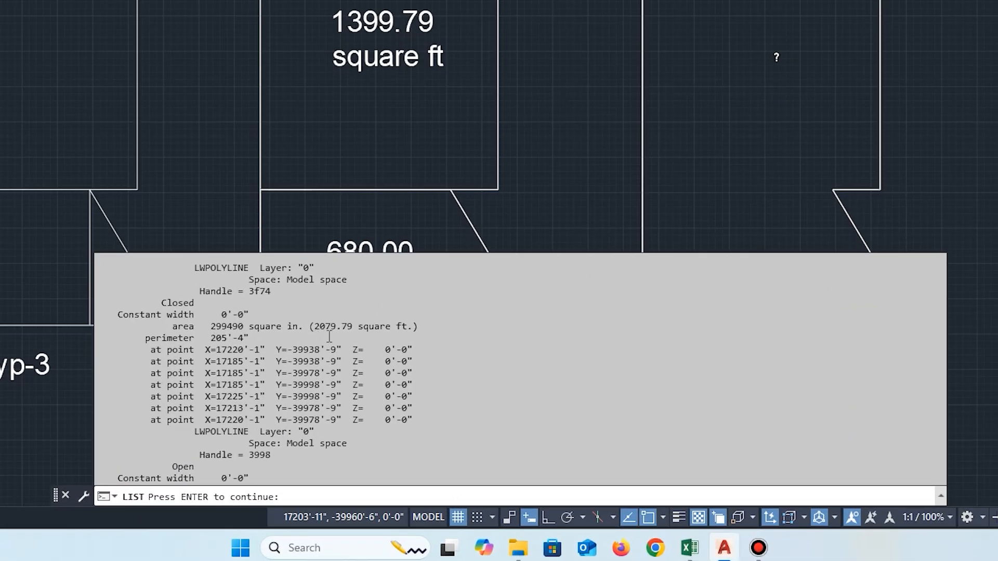
key("Return")
left_click_drag(336, 328, 327, 327)
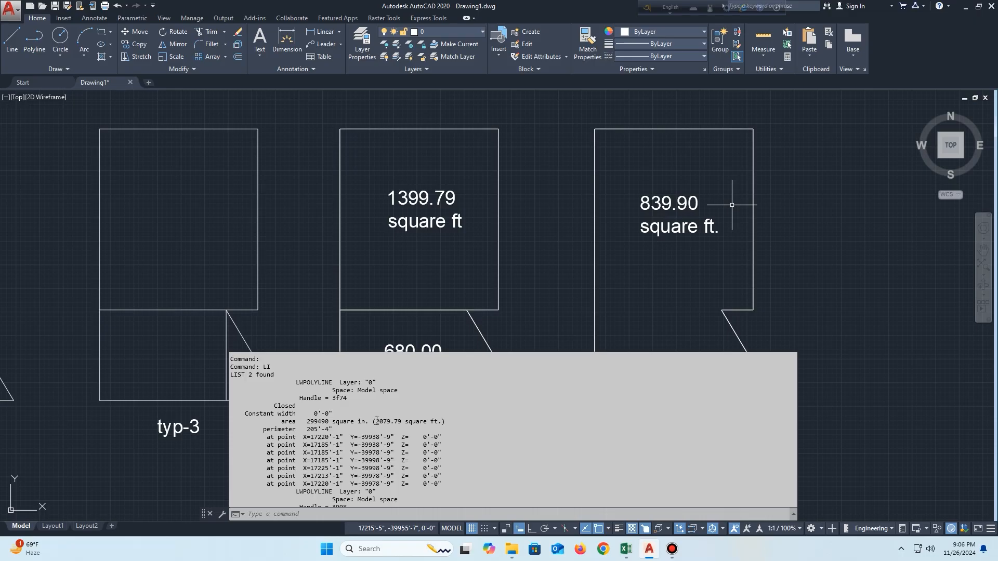
left_click_drag(315, 326, 383, 335)
left_click_drag(421, 427, 434, 420)
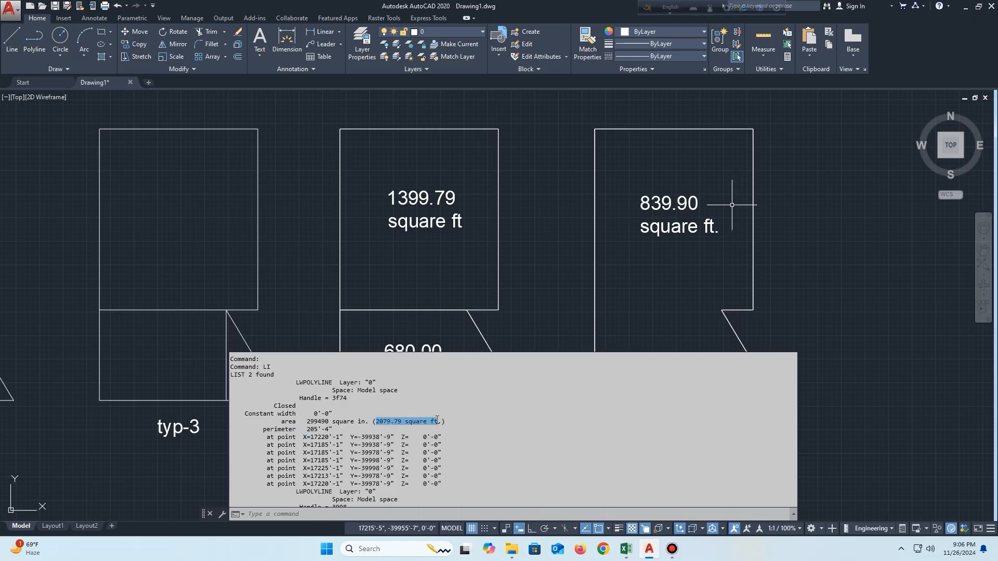
key("ctrl+c")
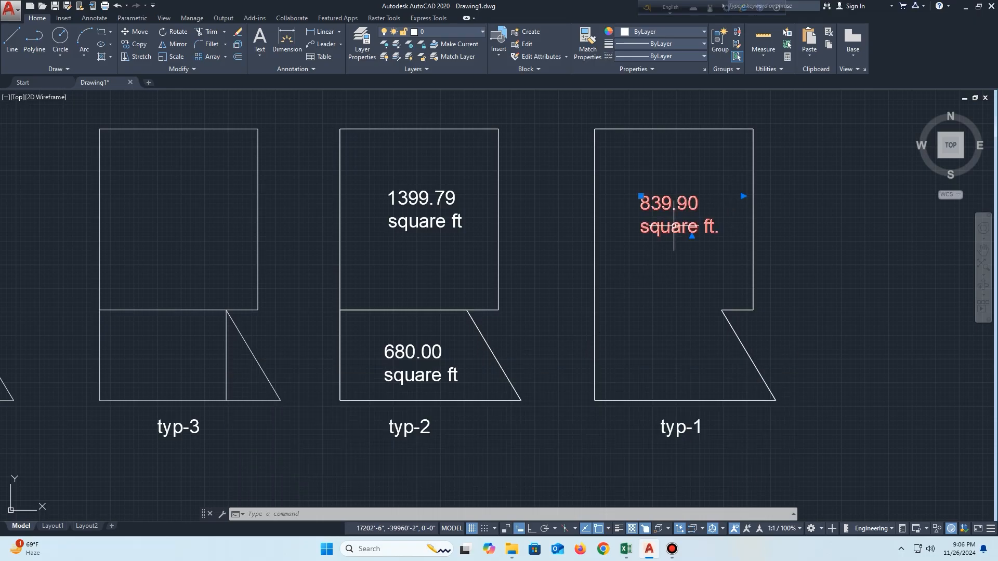
- Replace the area text inside typ-1 with "2079.79 square ft"
double_click(674, 218)
key("ctrl+v")
left_click(675, 294)
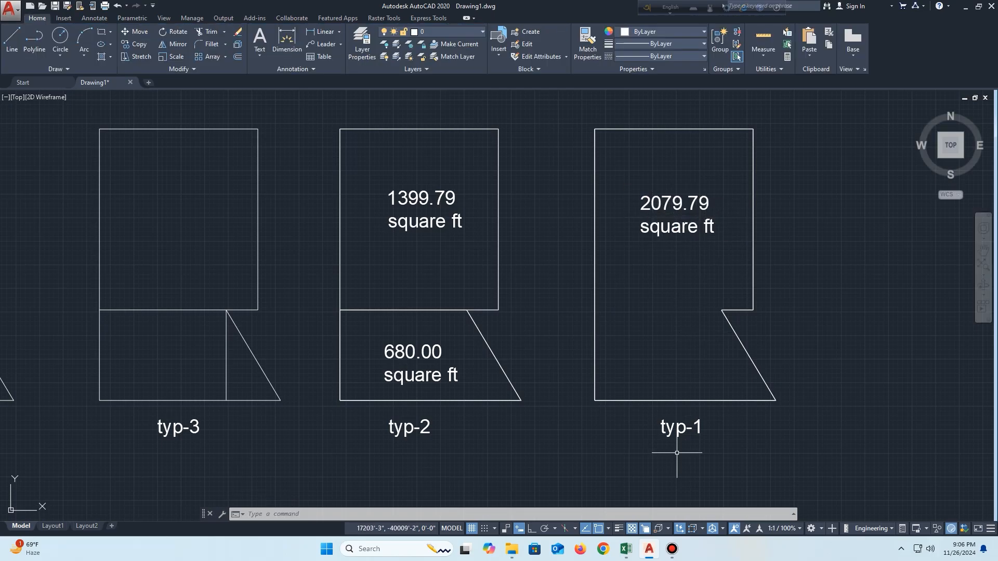
- Compare the rectangle and trapezium areas in the Excel sheet with typ-1's area text in AutoCAD
left_click(627, 549)
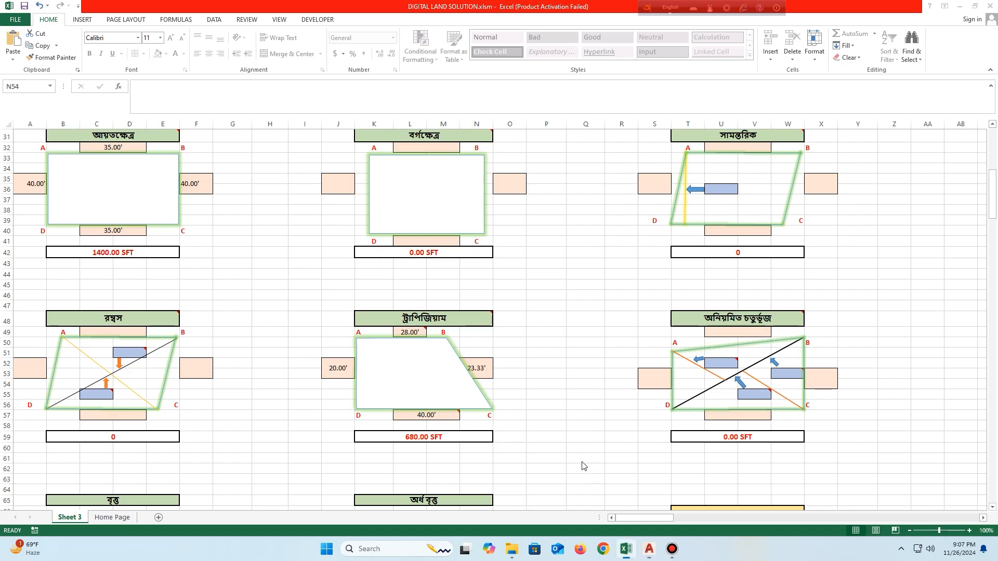
scroll(130, 207, "up", 1)
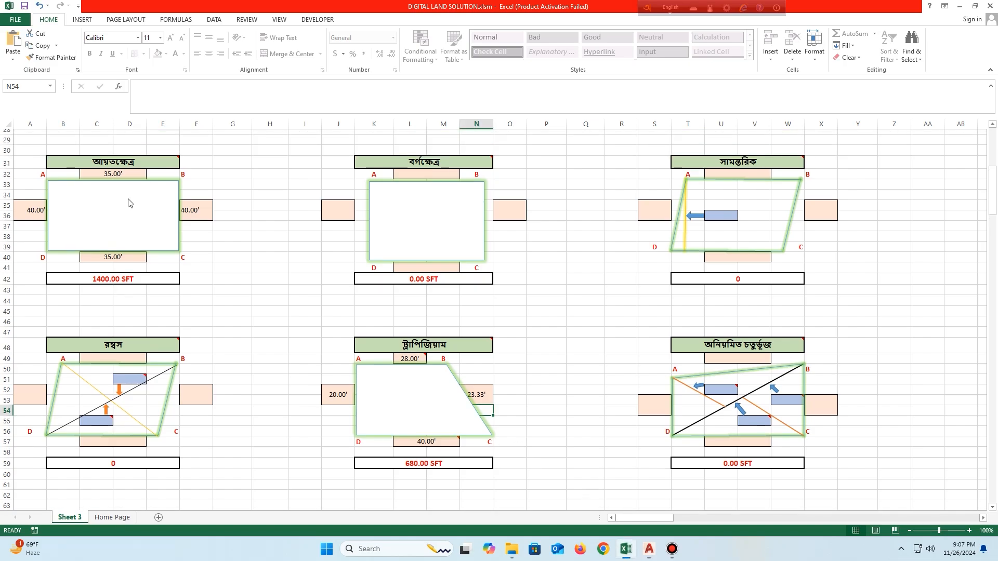
scroll(398, 397, "down", 1)
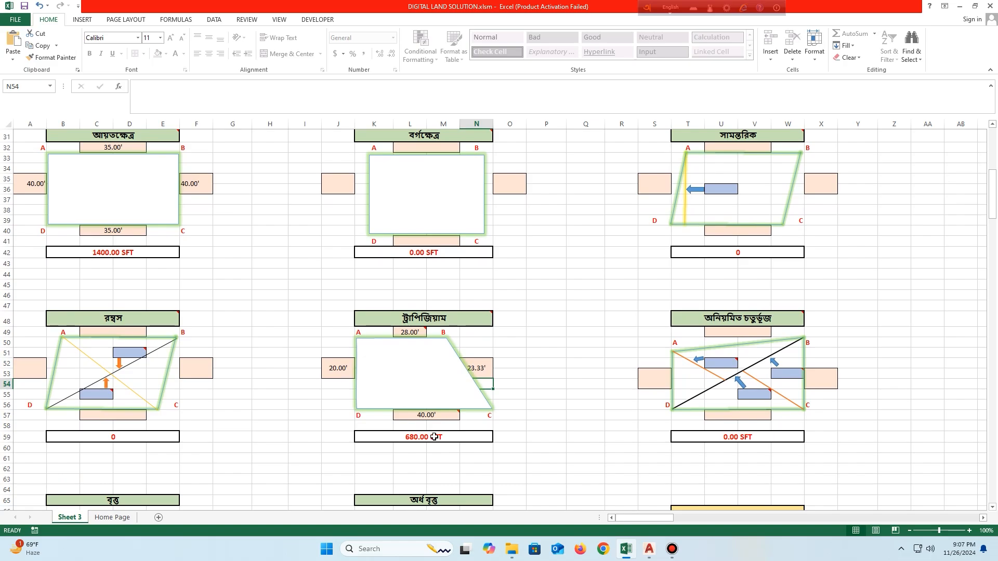
scroll(559, 371, "down", 5)
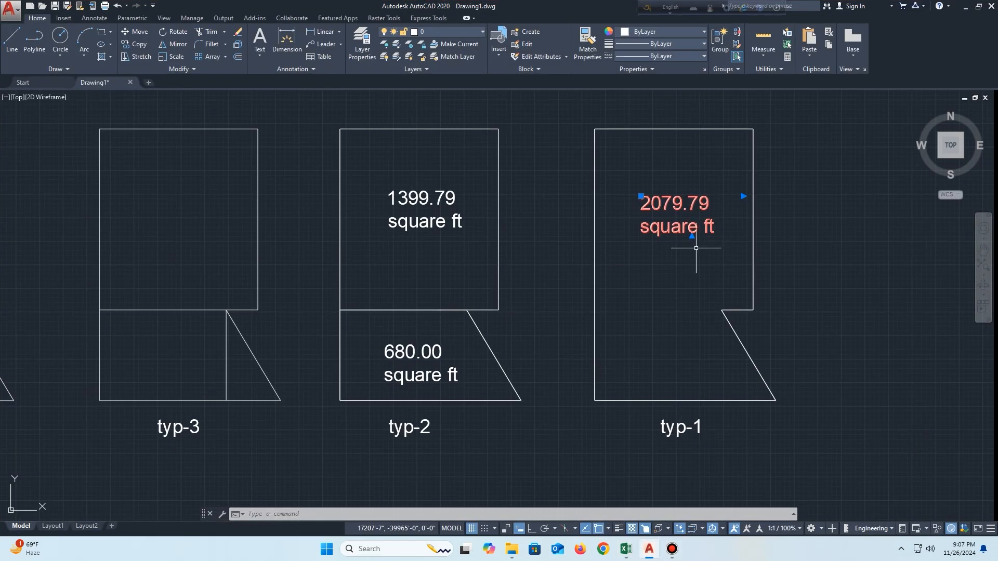
right_click(711, 236)
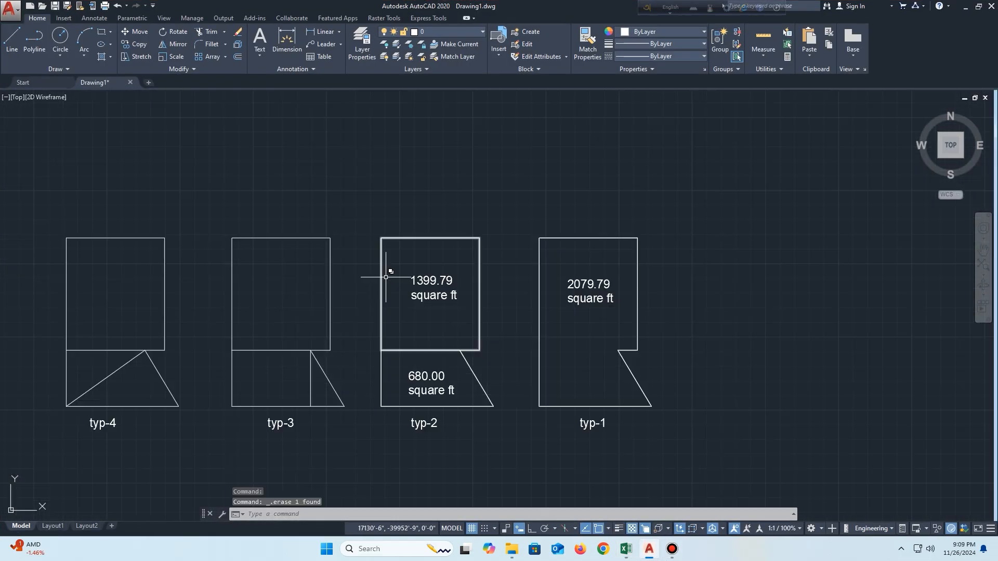
- Examine how typ-3 and typ-4 divide the plot, selecting typ-3's upper rectangle, lower rectangle and triangle in turn
middle_click_drag(356, 302, 391, 291)
key("Escape")
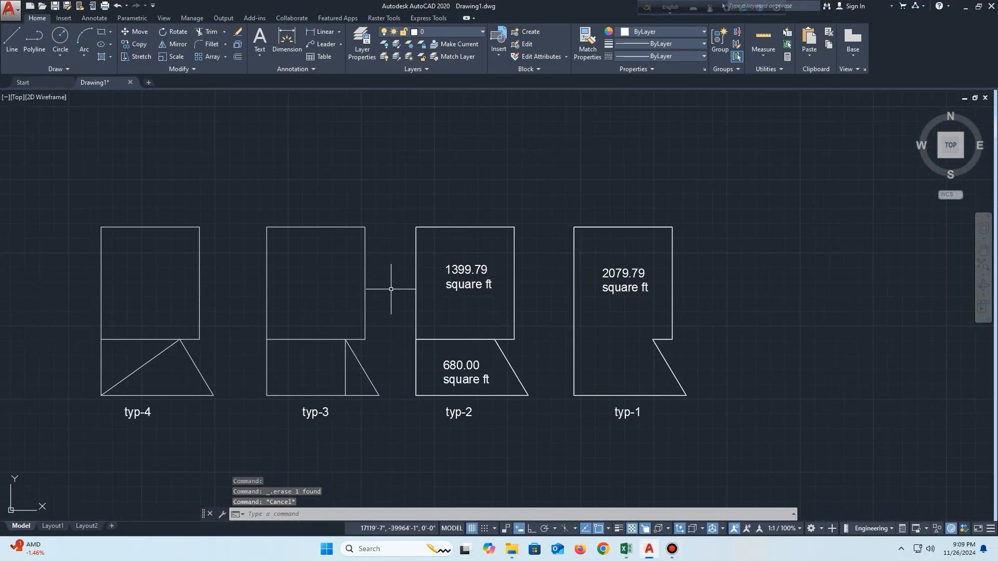
left_click(401, 200)
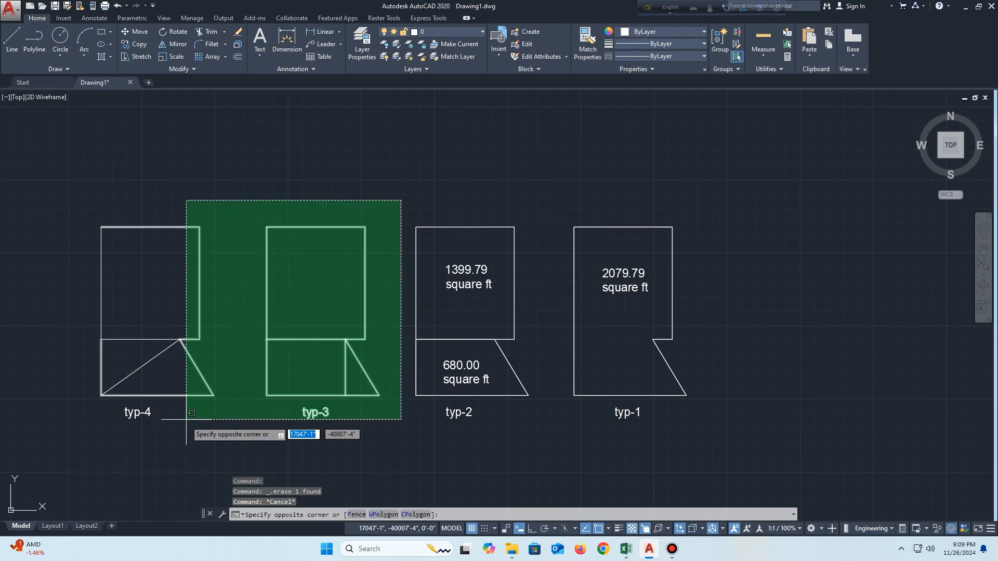
left_click(91, 435)
scroll(104, 418, "up", 2)
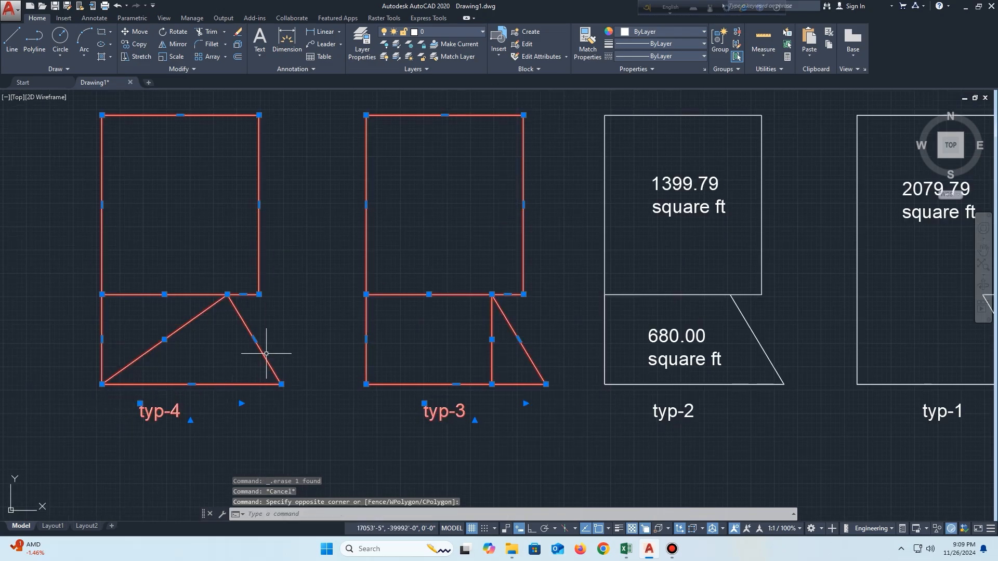
key("Escape")
left_click(515, 151)
left_click(311, 237)
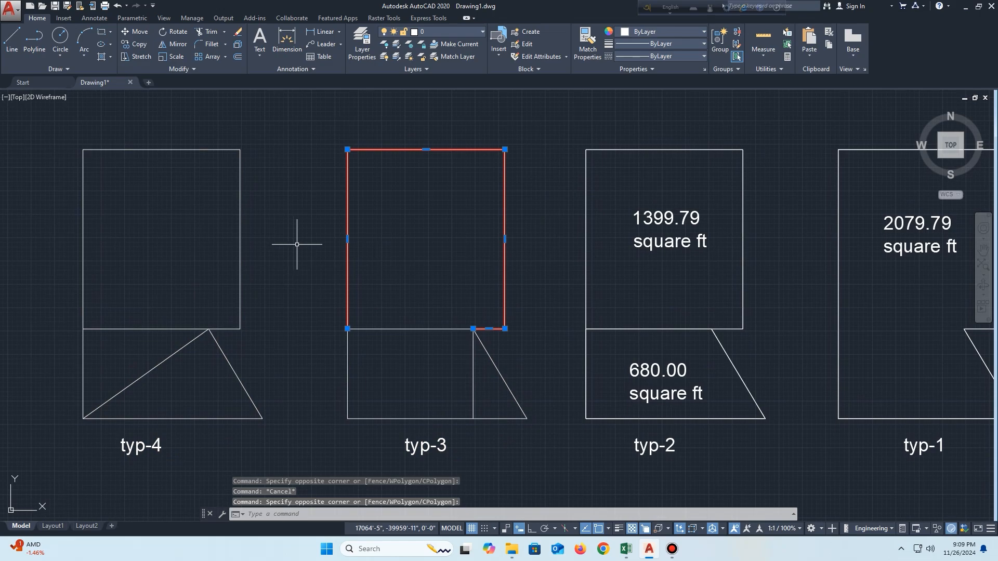
left_click(434, 305)
left_click(305, 423)
left_click(540, 360)
left_click(495, 428)
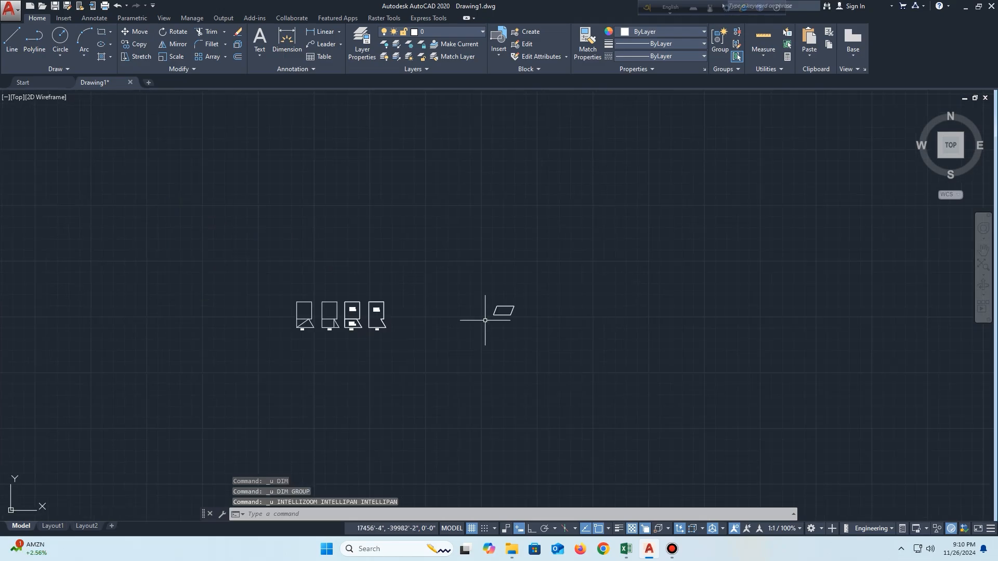
- Copy the separate parallelogram about 78 ft to its right
scroll(496, 319, "up", 5)
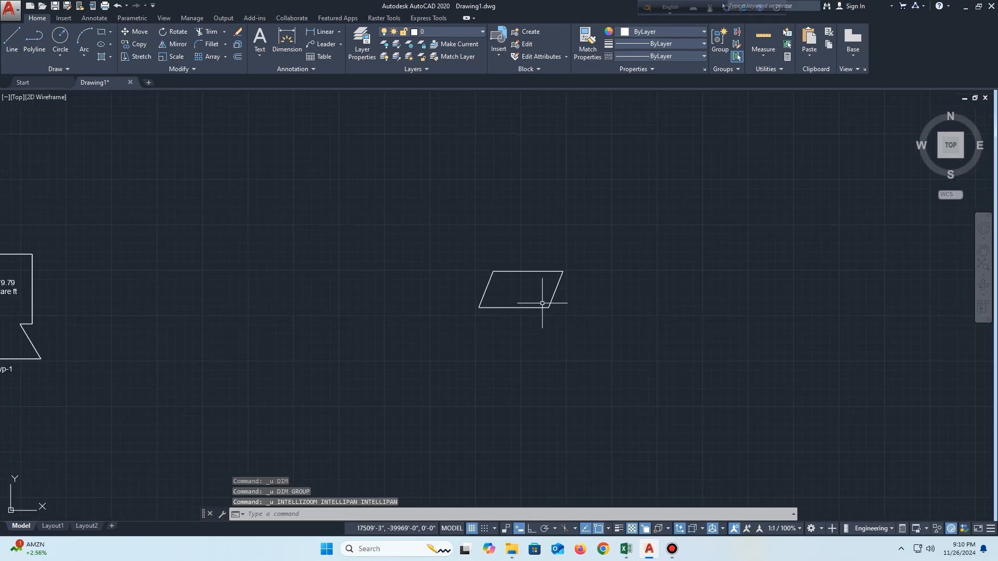
left_click(621, 204)
left_click(276, 414)
type("co")
key("Return")
left_click(478, 301)
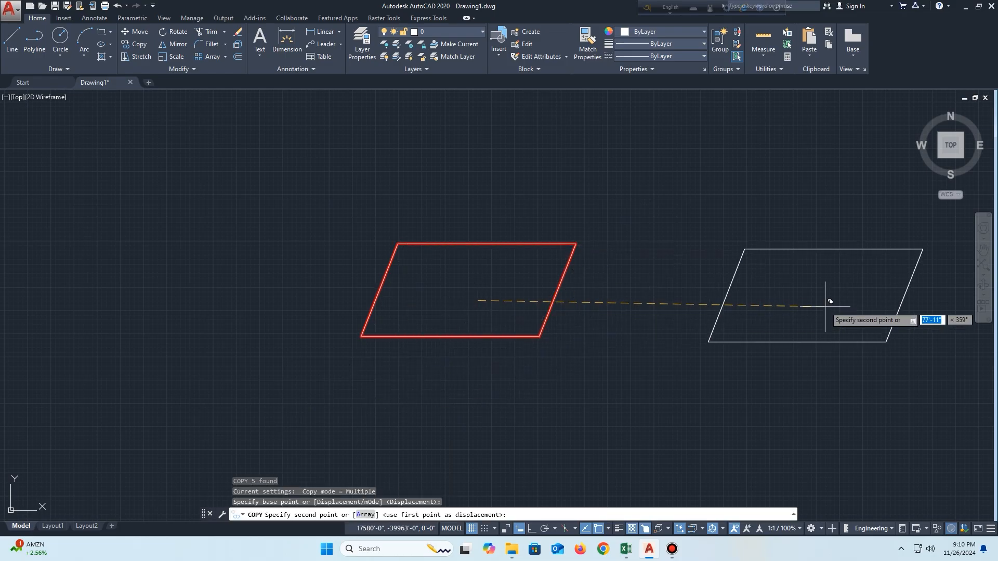
left_click(830, 297)
- Dimension all four sides of the original parallelogram
left_click(287, 39)
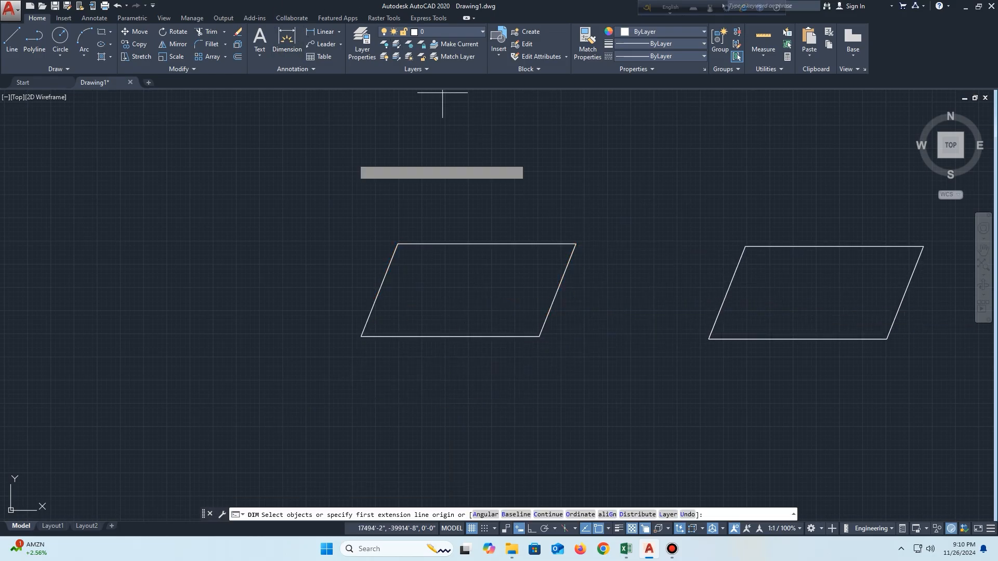
left_click(398, 244)
left_click(575, 243)
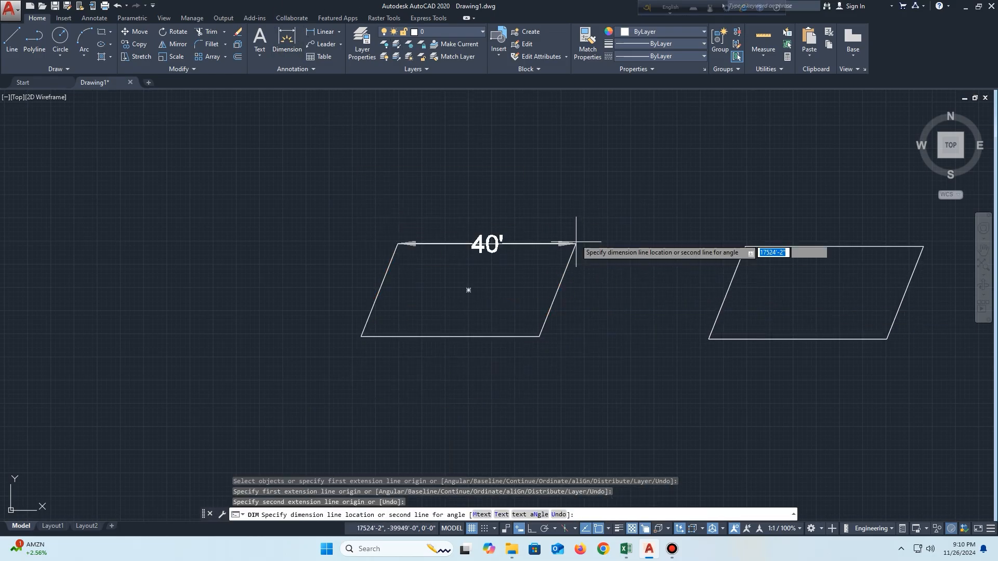
left_click(576, 243)
left_click(539, 337)
left_click(566, 348)
left_click(540, 337)
left_click(361, 337)
left_click(362, 358)
left_click(361, 337)
left_click(398, 243)
left_click(363, 230)
key("Return")
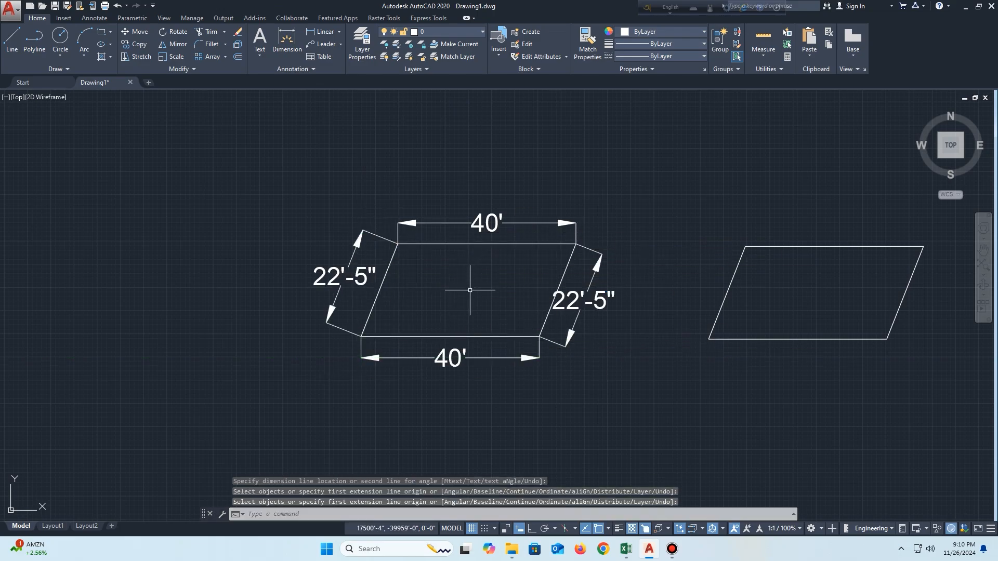
- Switch to the Excel area sheet and enter 40 for the parallelogram's AB and DC sides
mouse_move(654, 555)
left_click(626, 549)
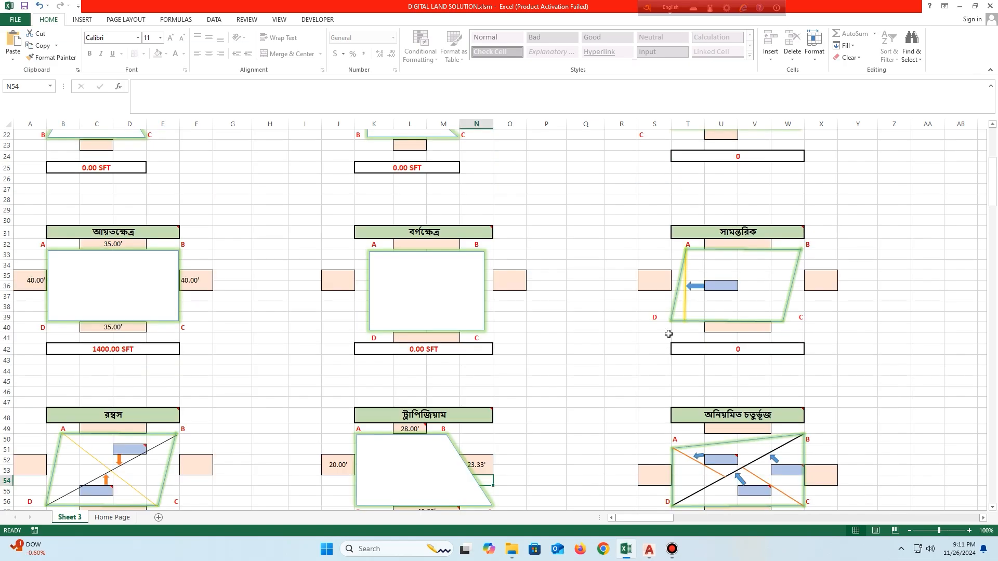
left_click(727, 243)
type("40")
key("Return")
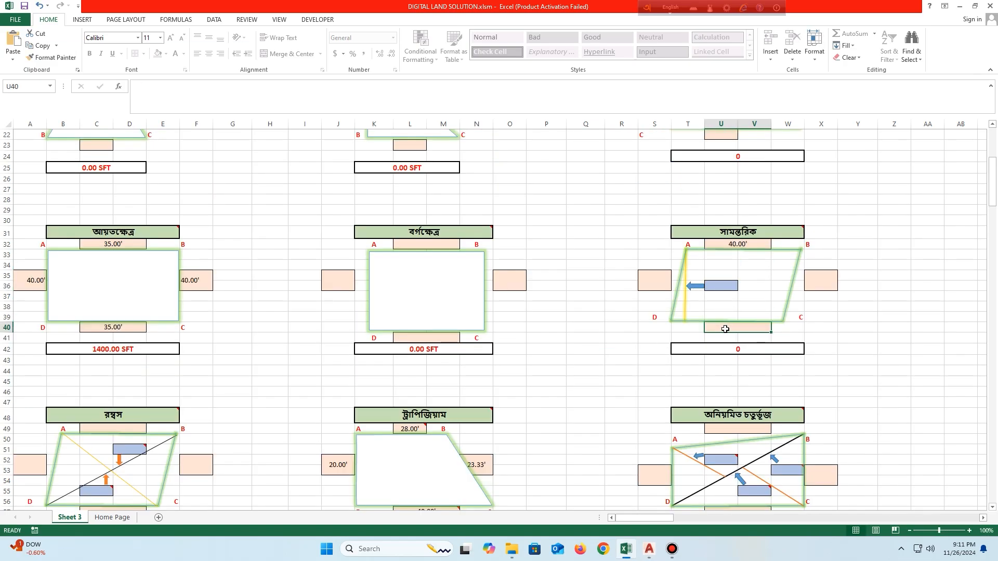
left_click(725, 330)
- Convert 5 inches to feet in Calculator as 5 ÷ 12 and enter 22.42 for the parallelogram's two slanted sides
left_click(657, 280)
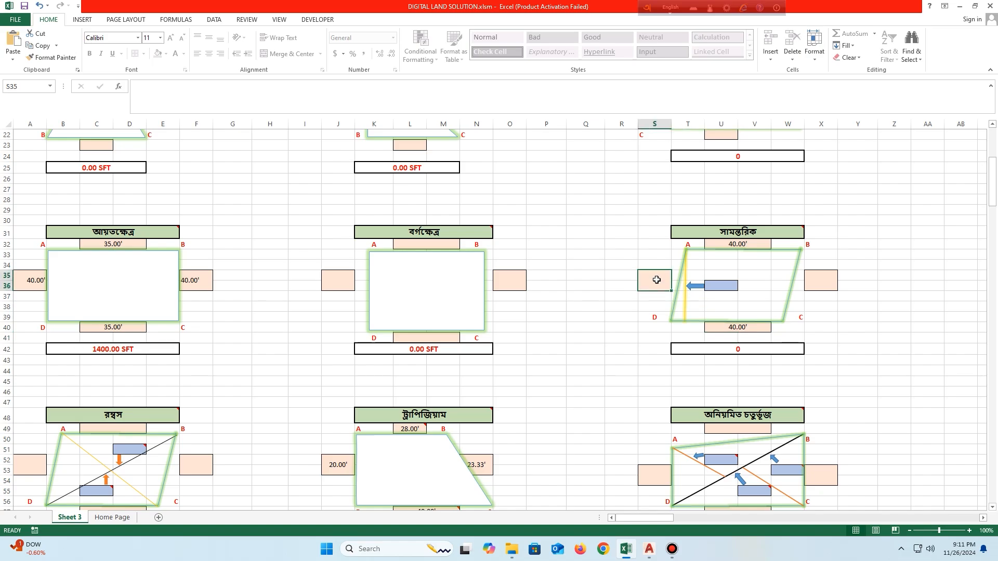
type("22.")
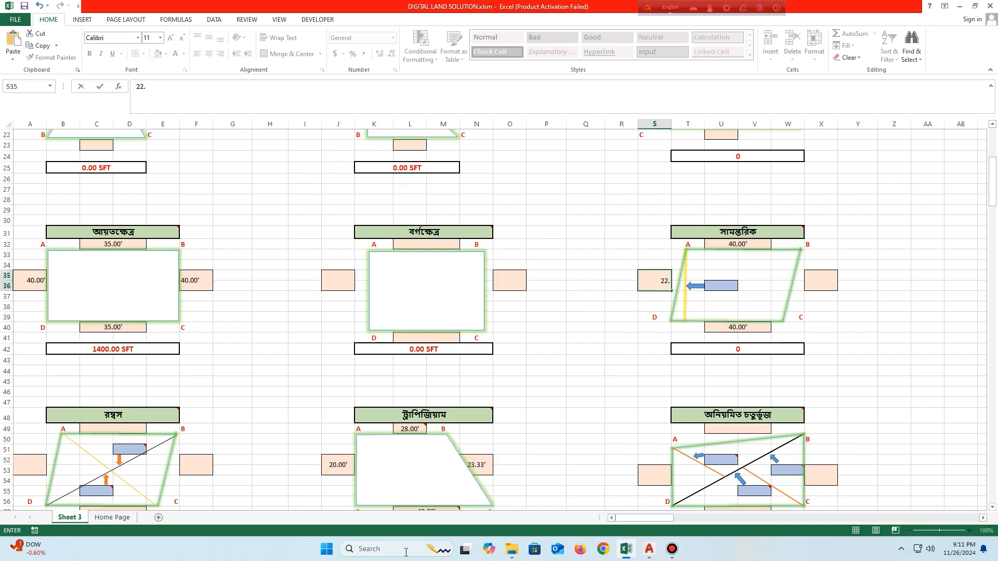
left_click(406, 550)
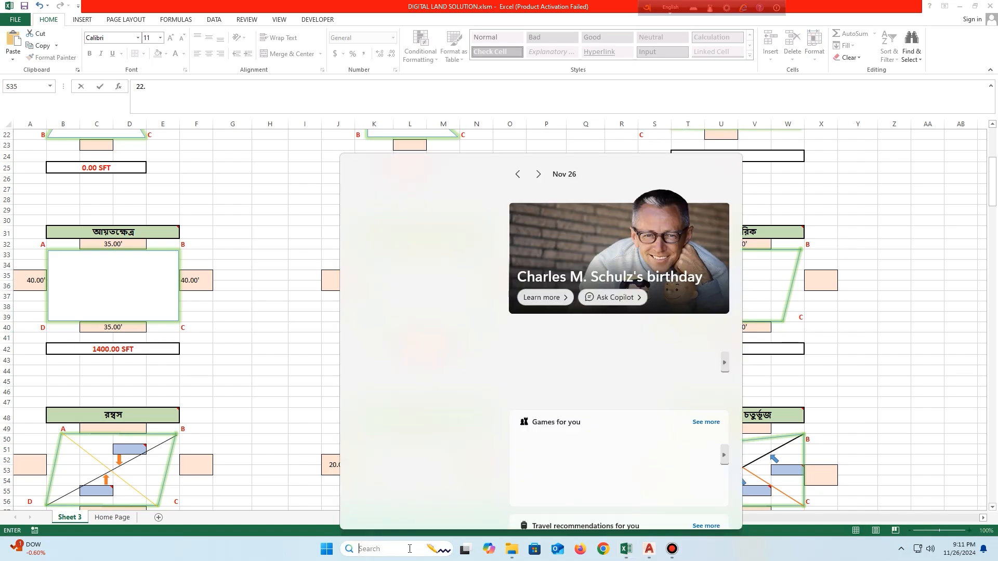
type("calculator")
left_click(397, 225)
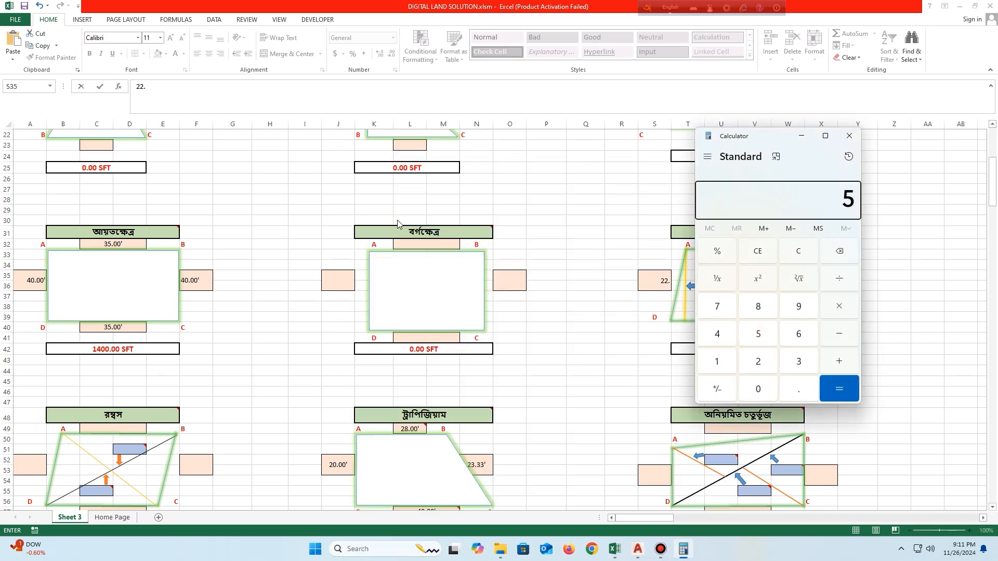
key("Return")
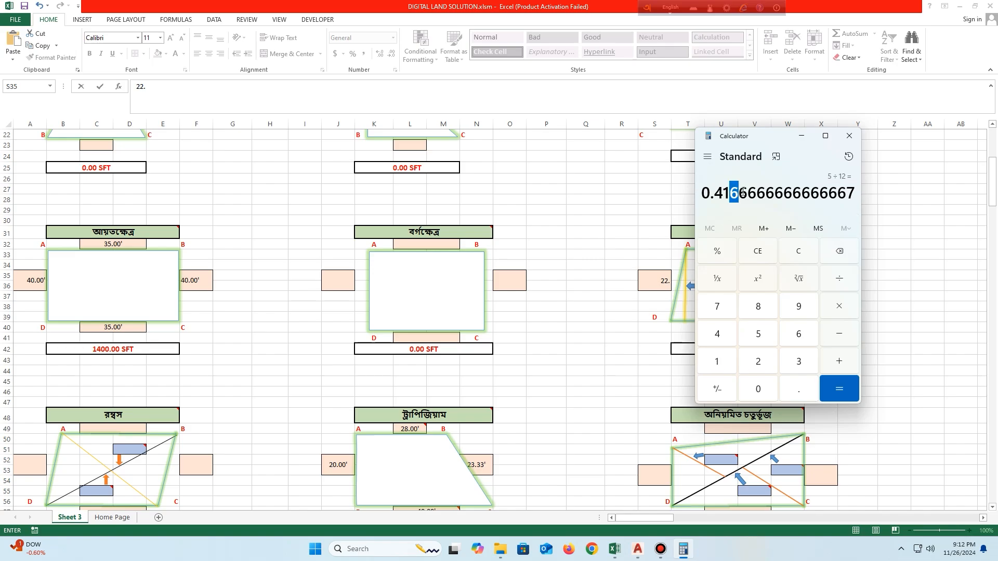
left_click(850, 136)
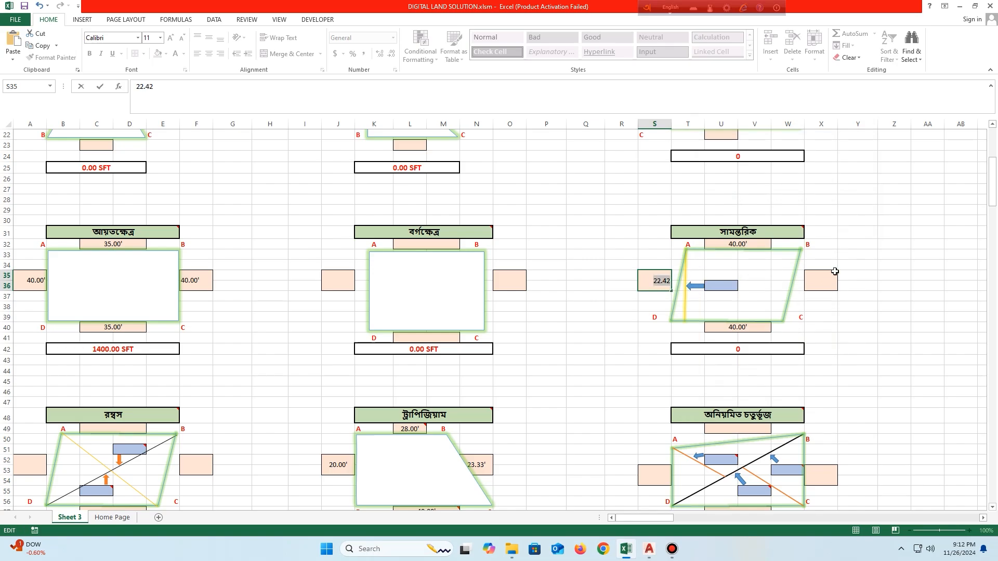
left_click(834, 272)
left_click(858, 338)
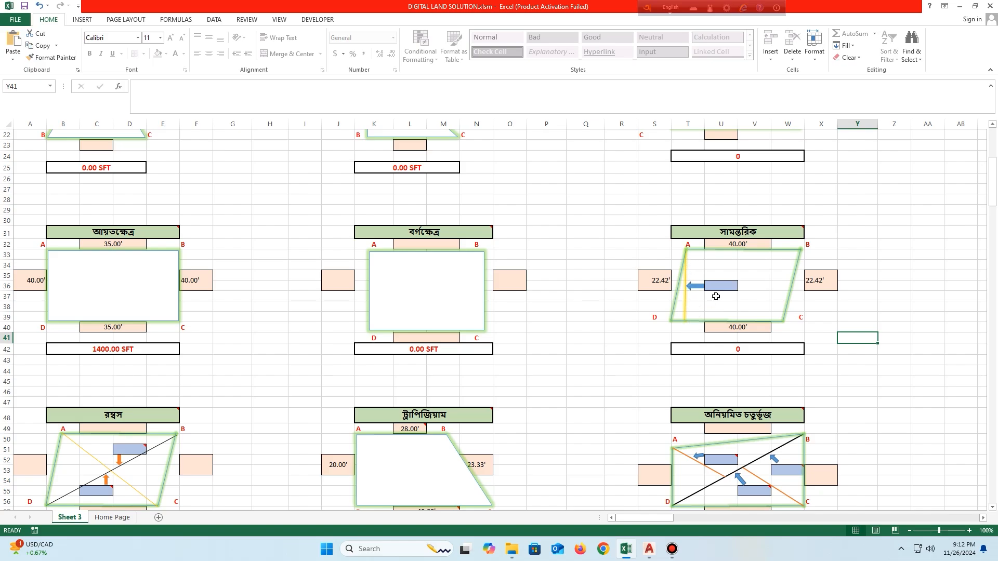
- Switch to AutoCAD and draw a vertical height line in the copied parallelogram from its upper-left corner to its base with ortho on
left_click(650, 549)
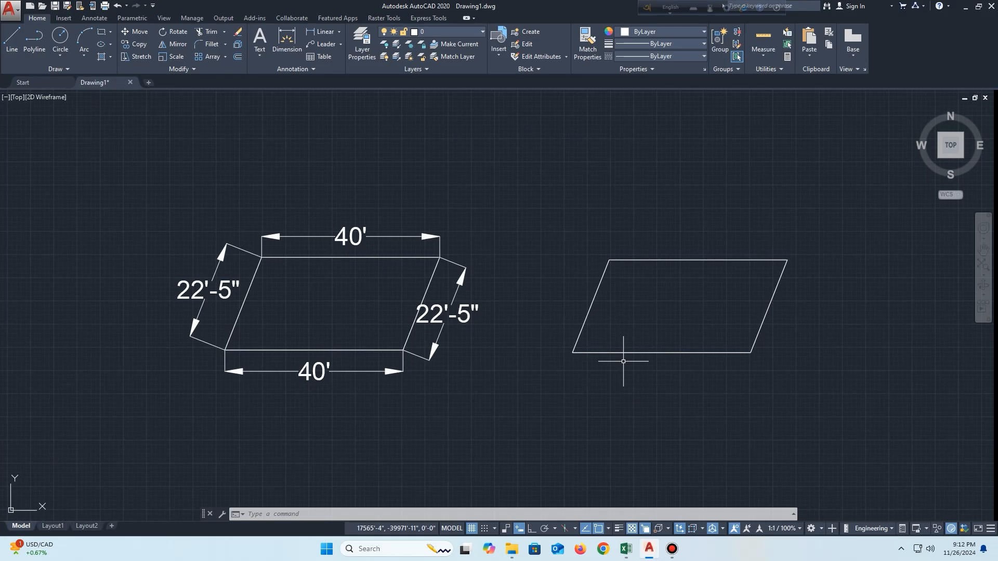
left_click(13, 41)
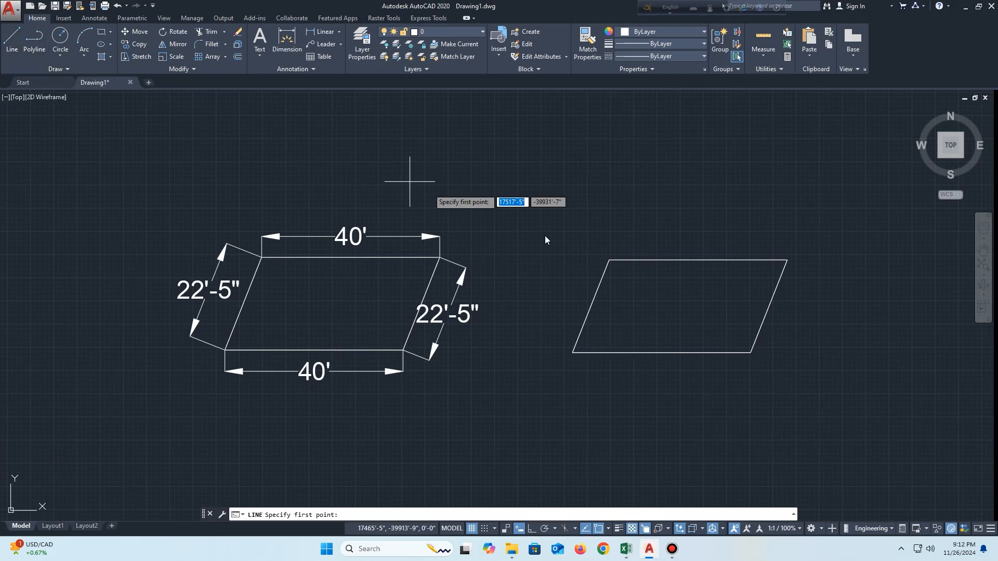
left_click(609, 259)
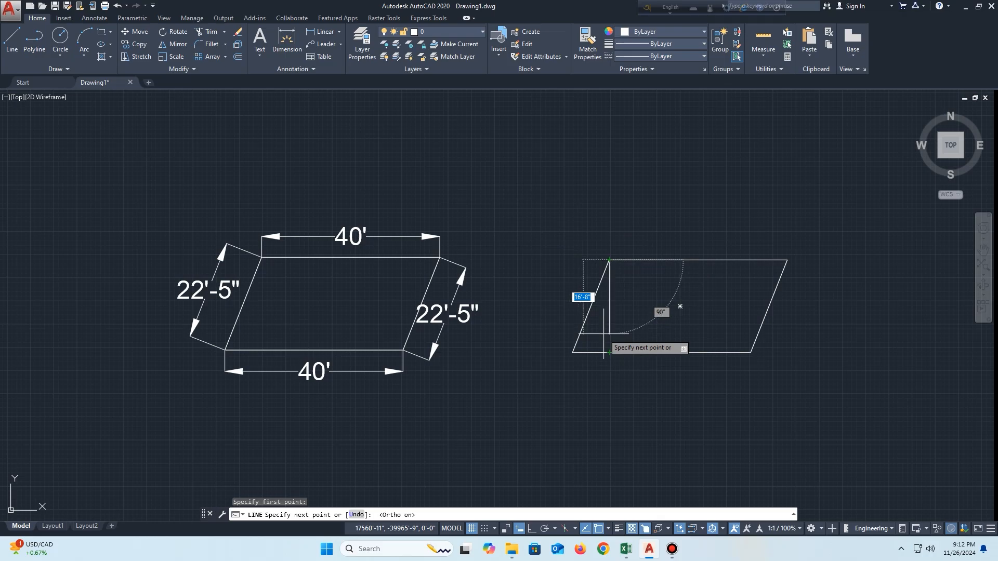
key("F8")
left_click(609, 352)
key("Return")
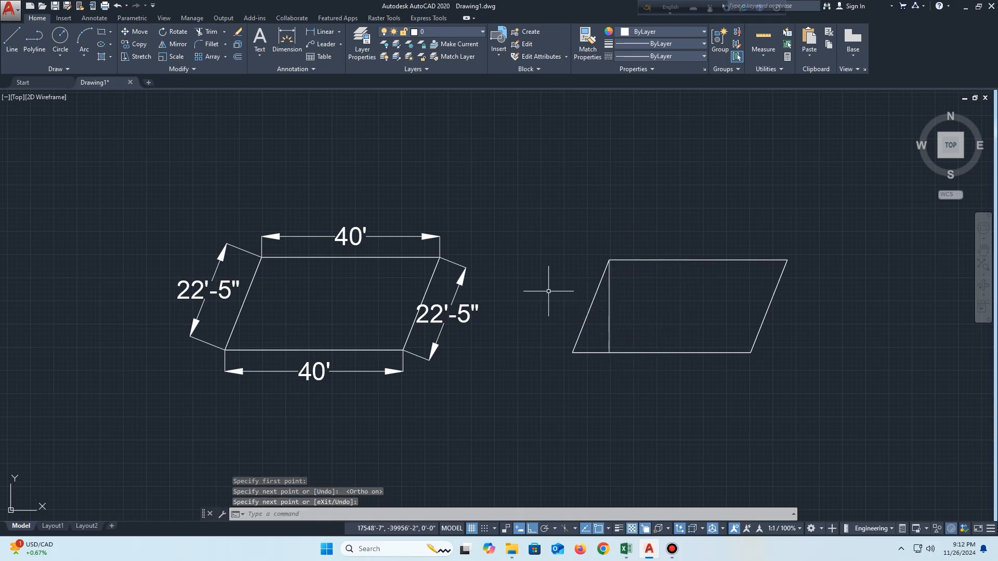
- Dimension the vertical height line in the copied parallelogram, placing the dimension just inside the shape
left_click(287, 42)
left_click(609, 260)
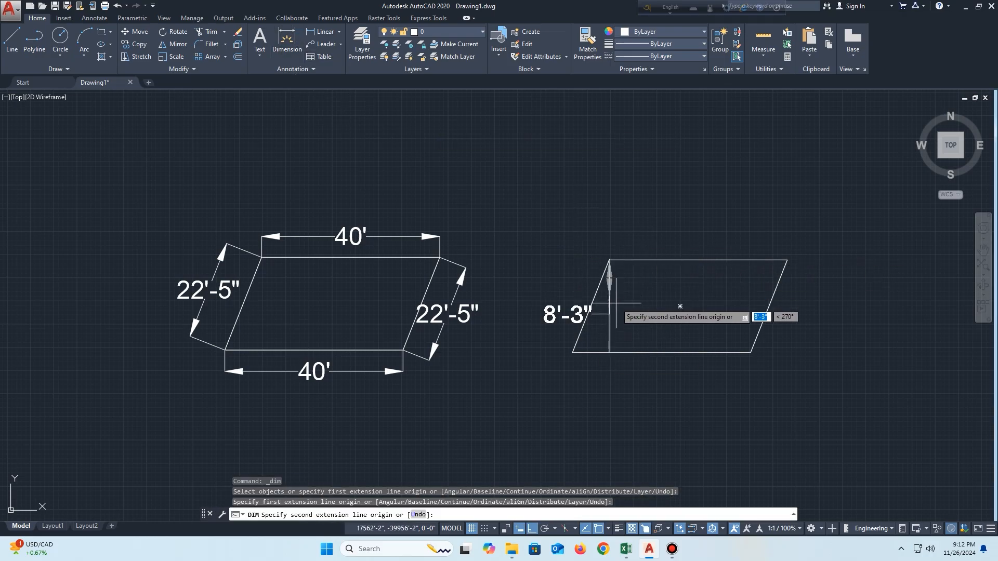
left_click(609, 352)
left_click(652, 332)
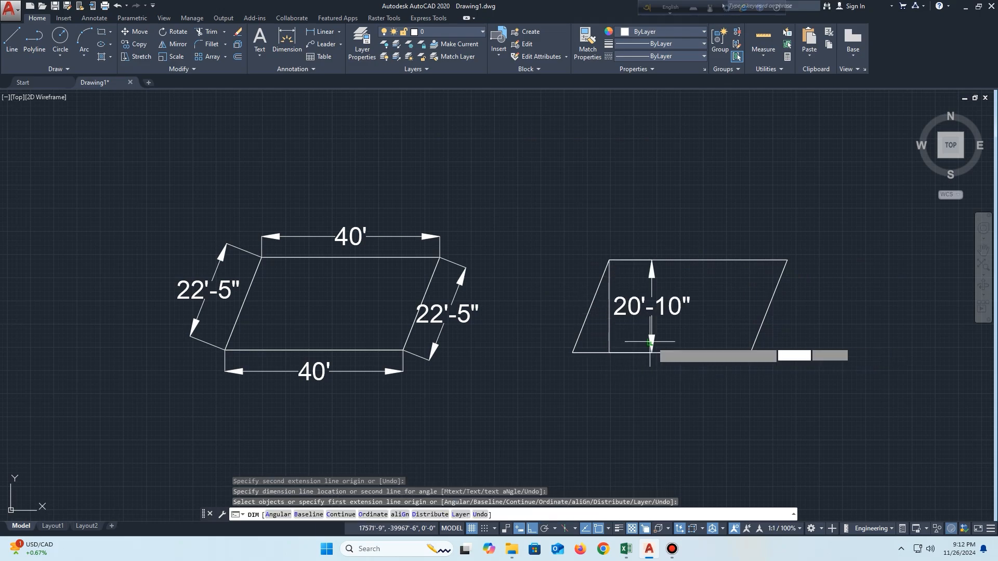
key("Return")
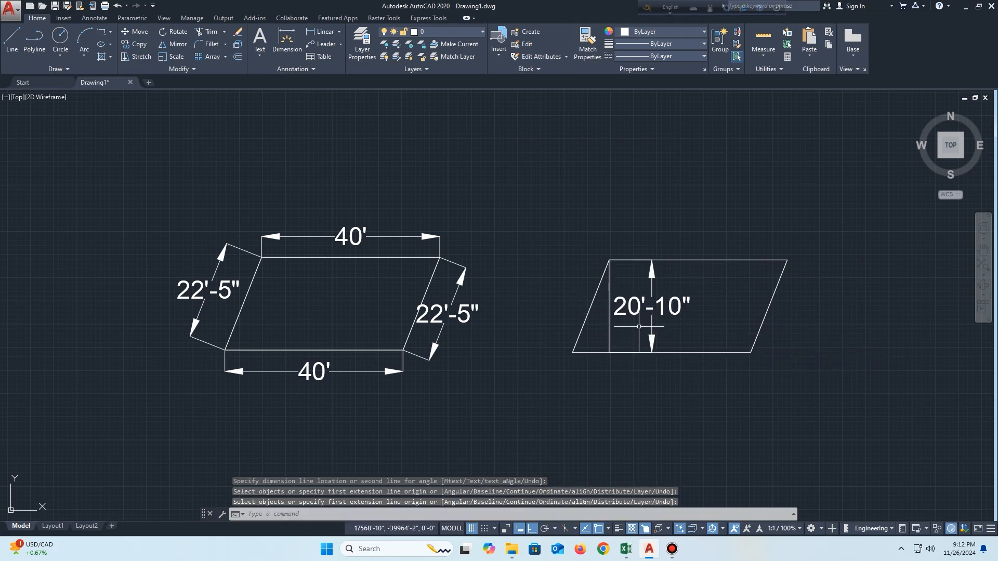
- Switch to the Excel area sheet and enter 20.83 as the parallelogram's height
left_click(648, 549)
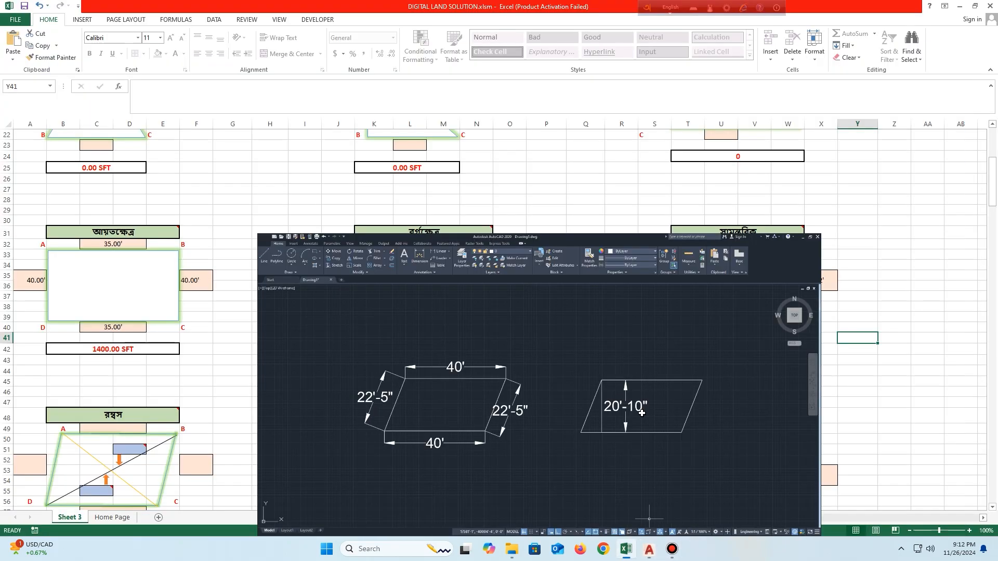
left_click(715, 288)
type("20")
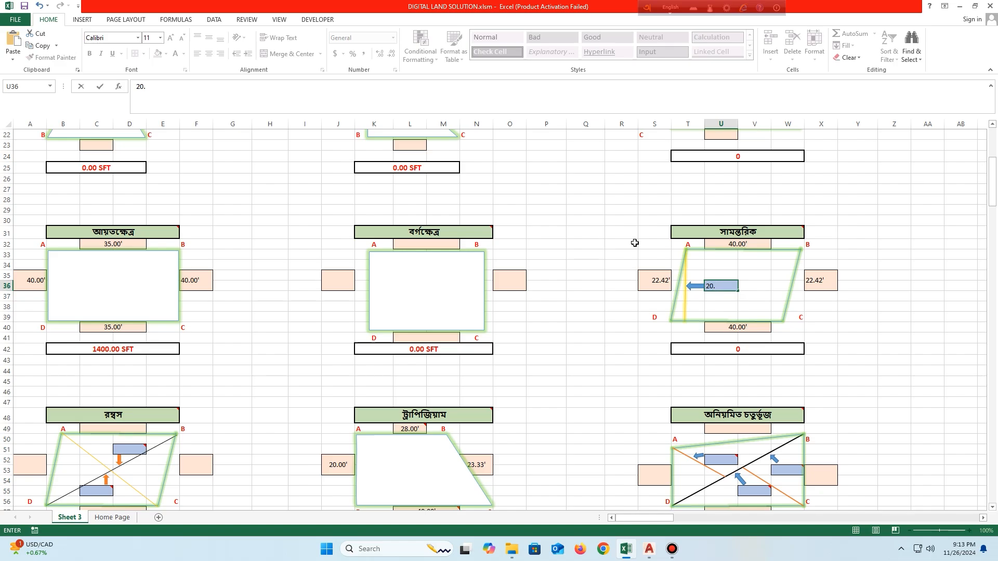
type(".83")
key("Return")
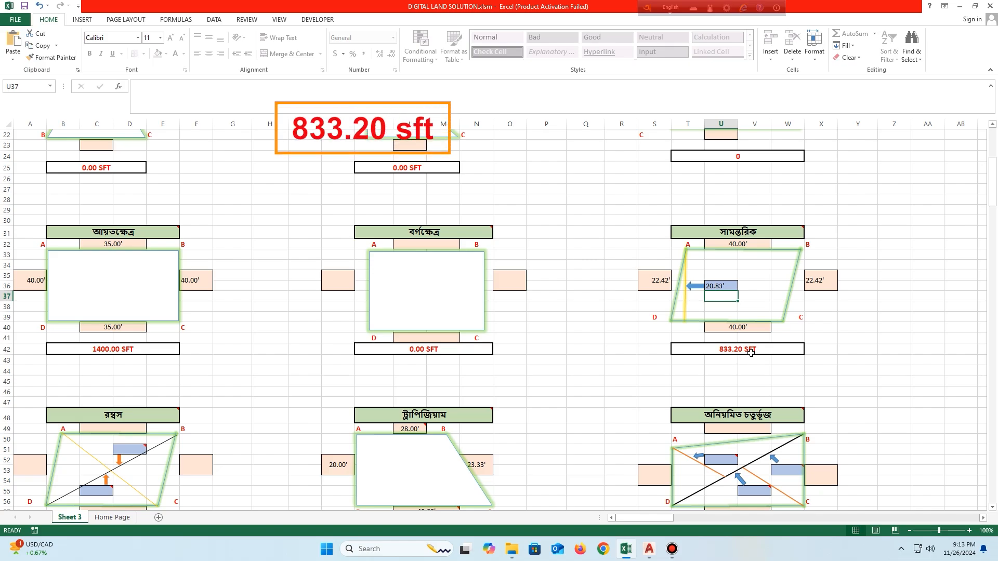
- Switch to AutoCAD and create a boundary polyline from a point inside the original parallelogram
left_click(649, 548)
scroll(545, 398, "down", 3)
scroll(546, 397, "up", 3)
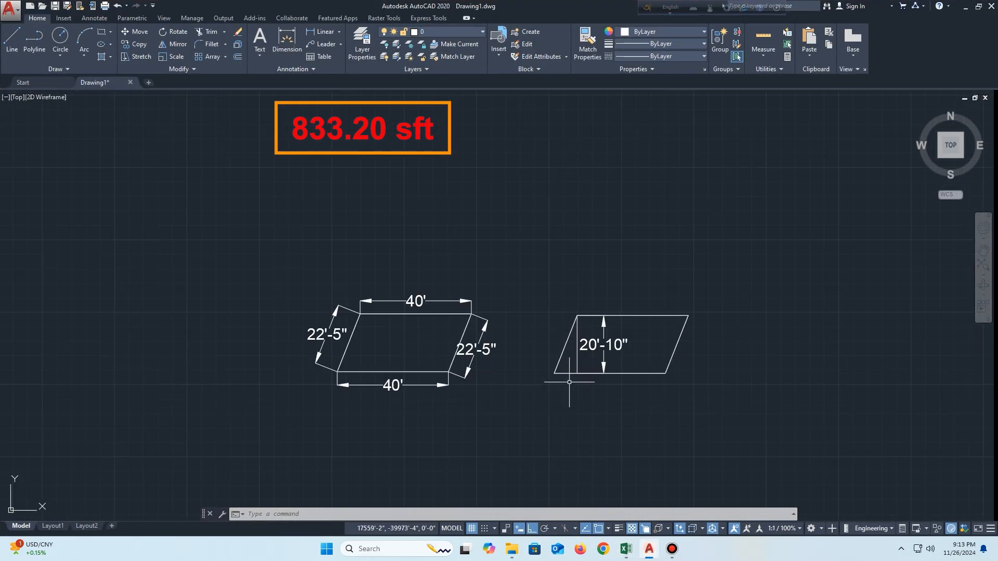
middle_click_drag(489, 376, 521, 383)
key("Escape")
key("Escape")
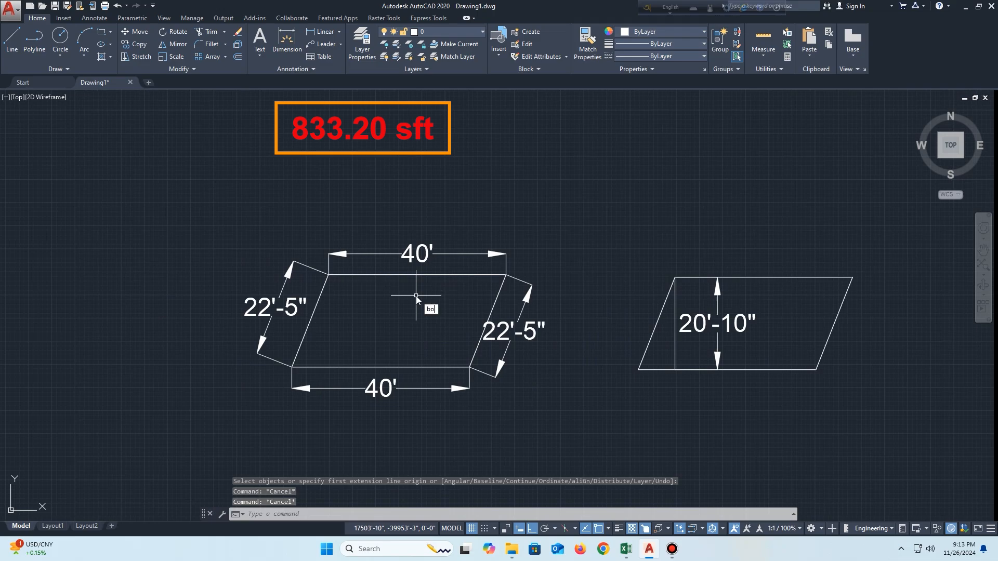
key("Return")
left_click(443, 219)
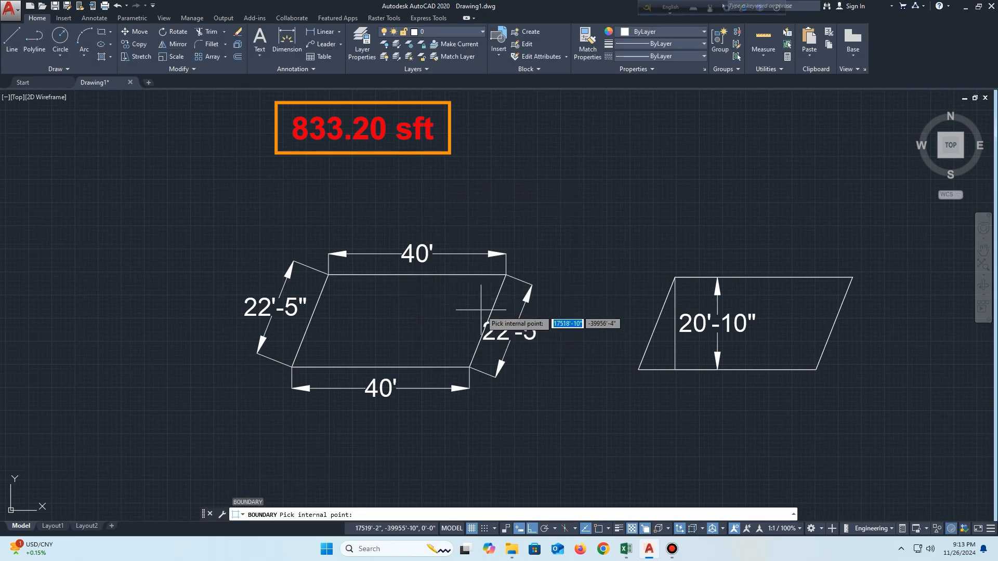
left_click(467, 325)
key("Return")
- List the properties of the parallelogram's boundary polyline and highlight its area in square feet
left_click(312, 345)
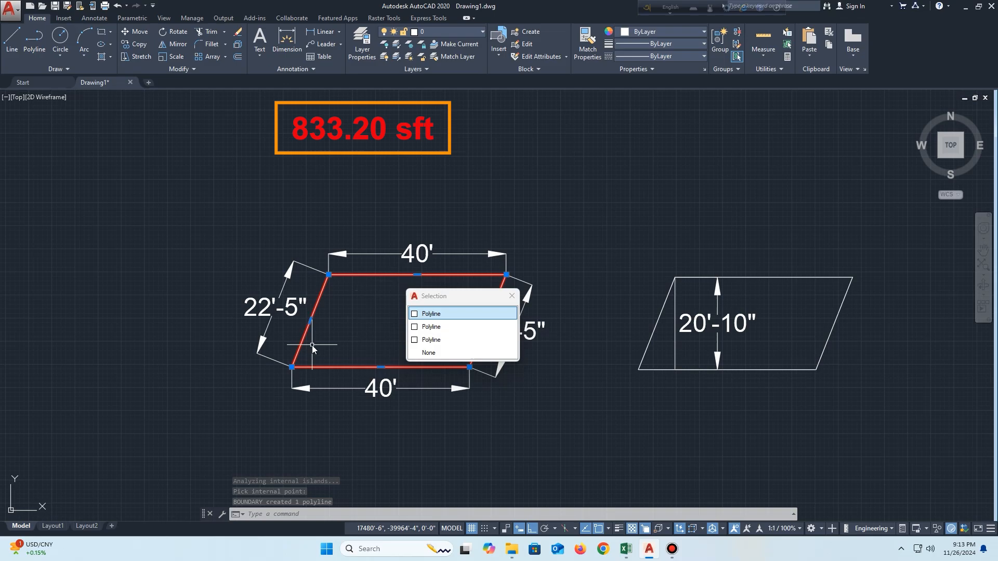
type("li")
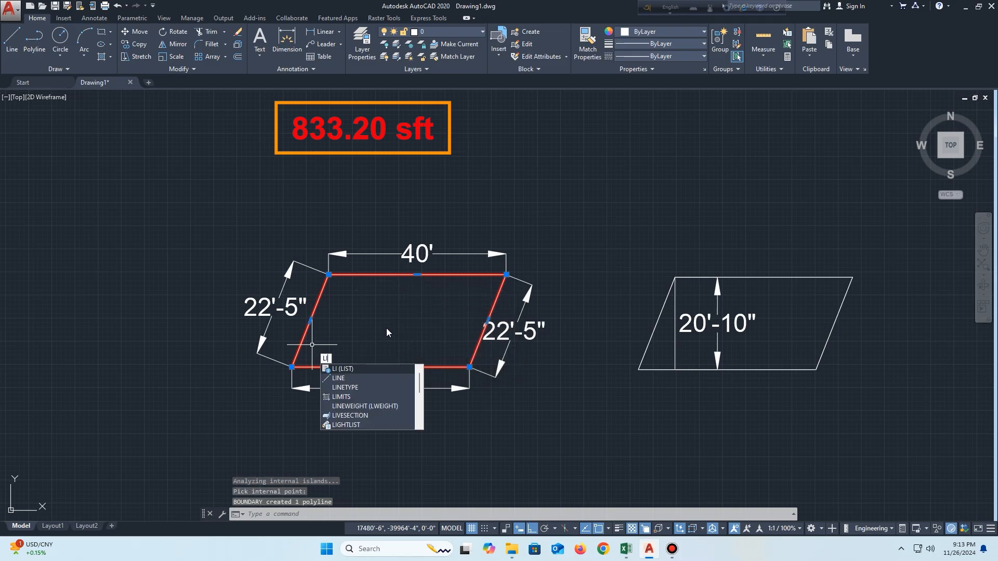
key("Return")
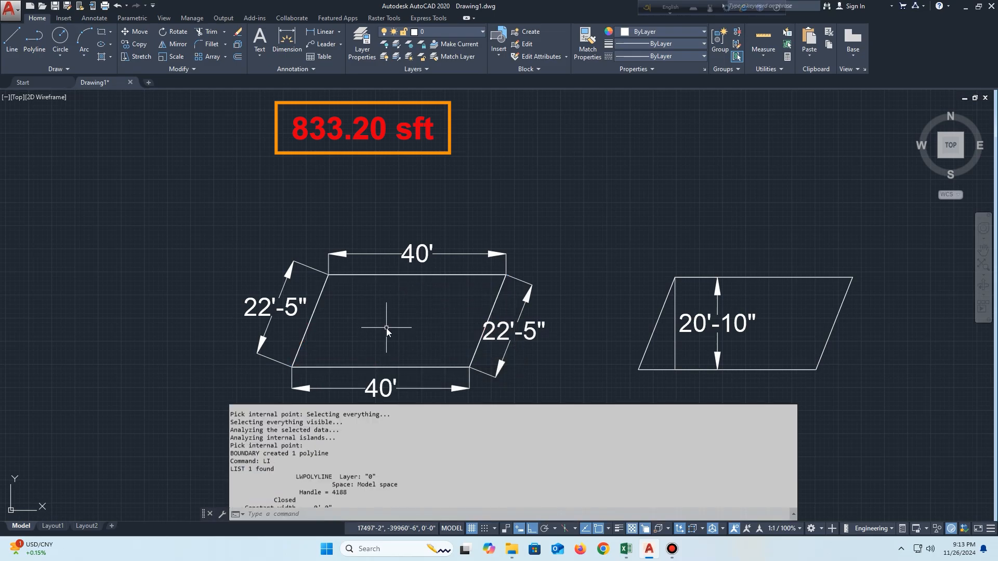
scroll(378, 473, "up", 1)
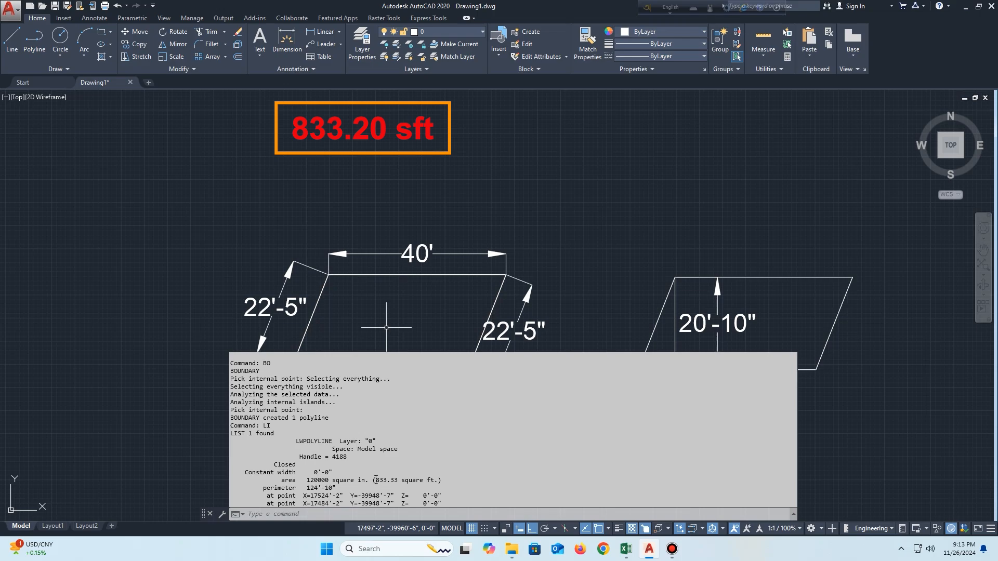
left_click_drag(376, 480, 433, 481)
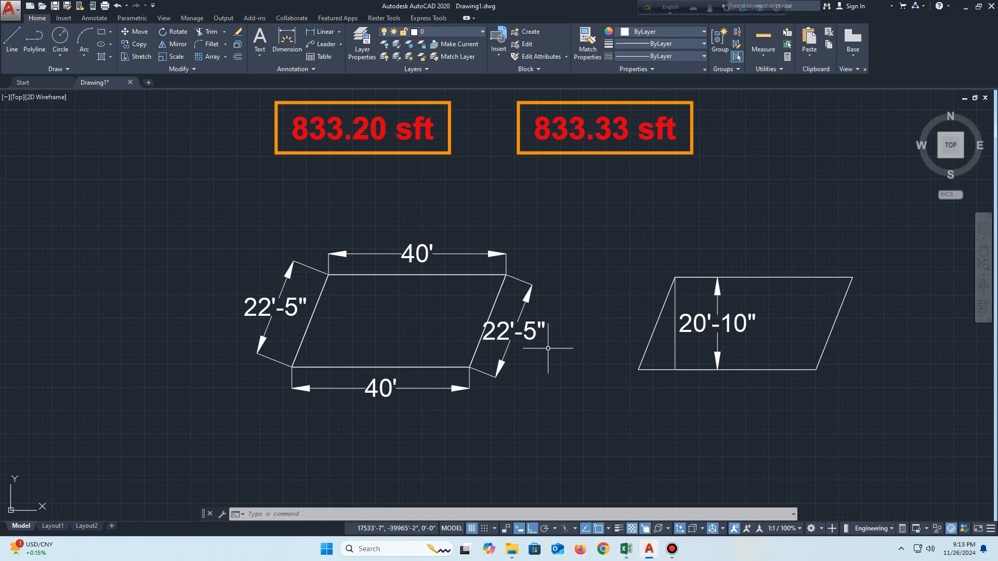
- Copy the existing area label into the original parallelogram and change its text to 833.33 square ft
middle_click_drag(603, 335, 590, 335)
scroll(383, 307, "down", 4)
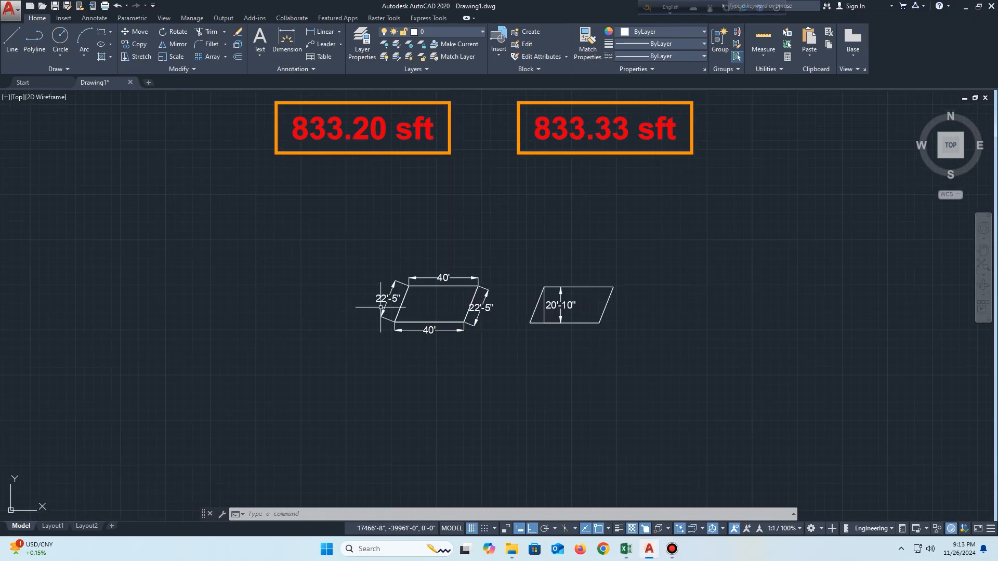
middle_click_drag(256, 314, 294, 314)
left_click(236, 306)
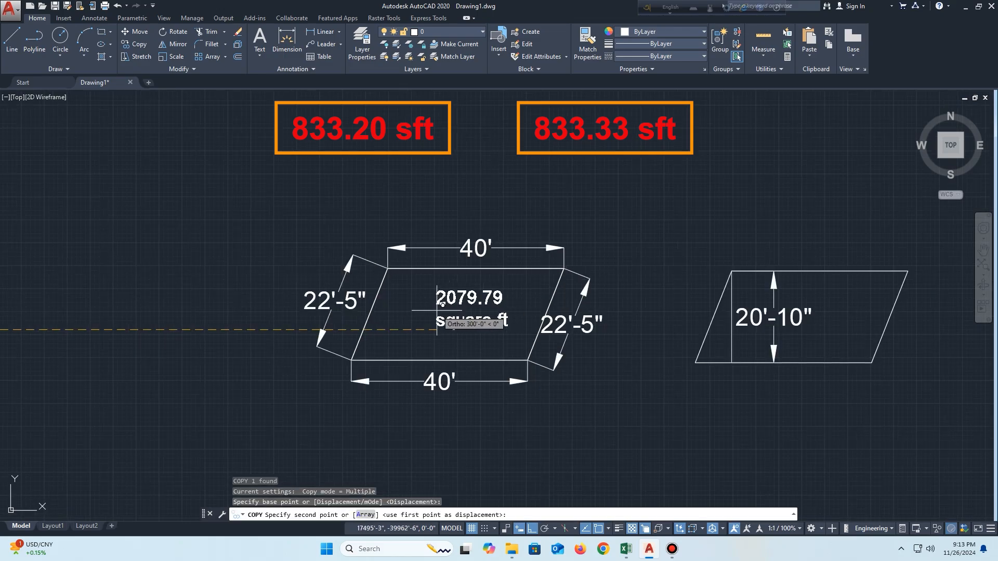
double_click(520, 311)
left_click(579, 359)
scroll(461, 312, "up", 1)
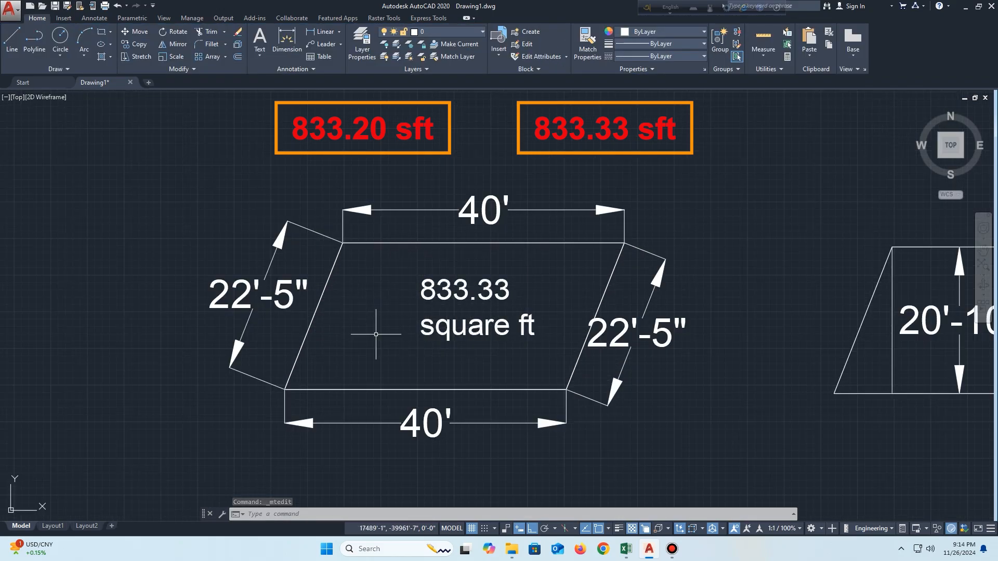
- Compare the parallelogram's area in the Excel sheet with its AutoCAD label, and look over the other shape calculators
left_click(625, 548)
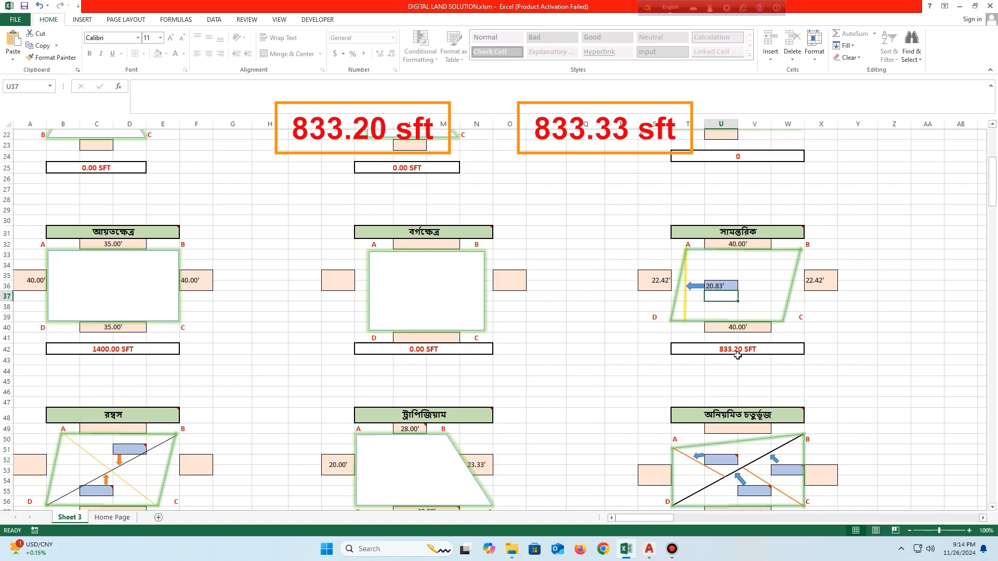
left_click(649, 548)
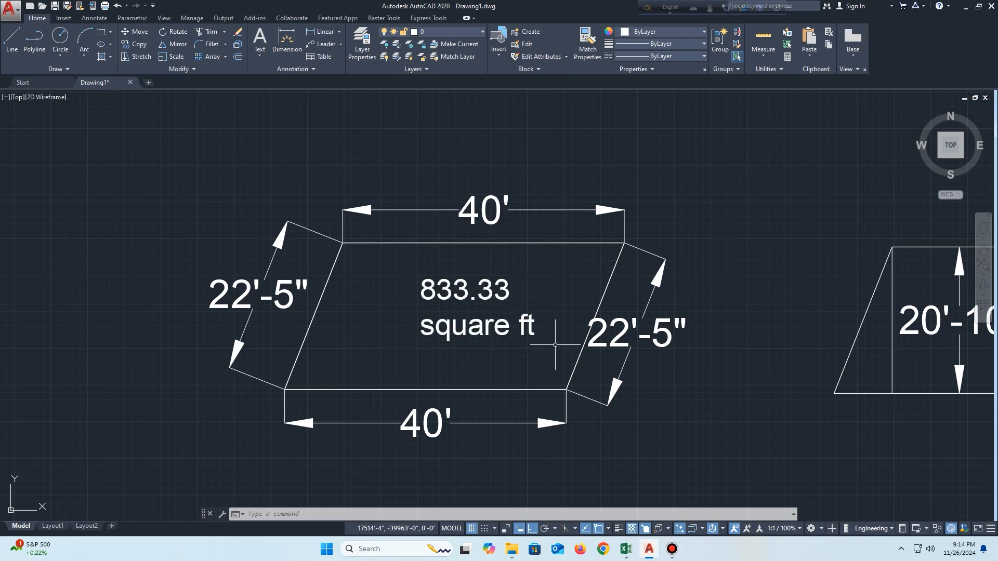
scroll(553, 346, "down", 2)
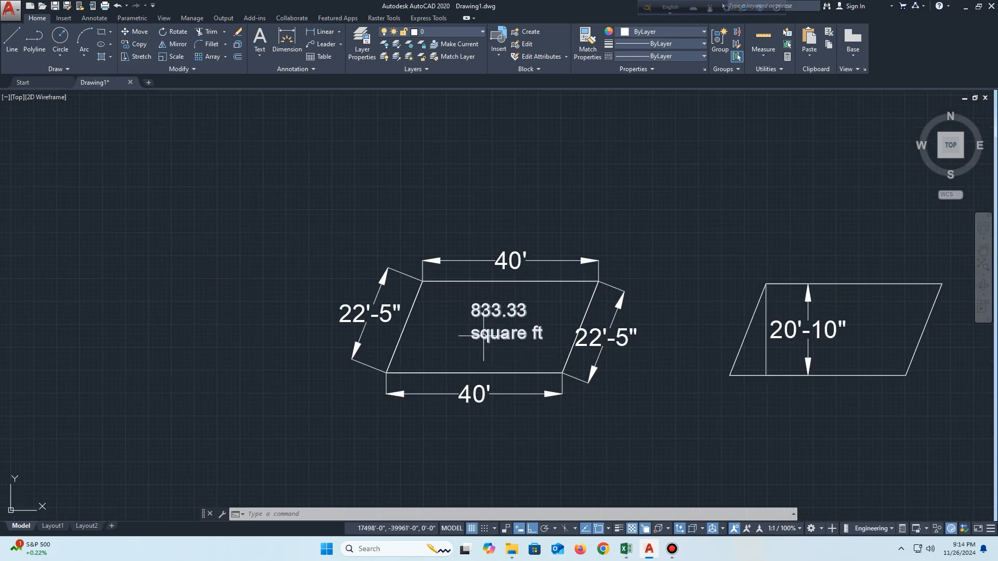
scroll(491, 338, "up", 2)
scroll(564, 333, "down", 4)
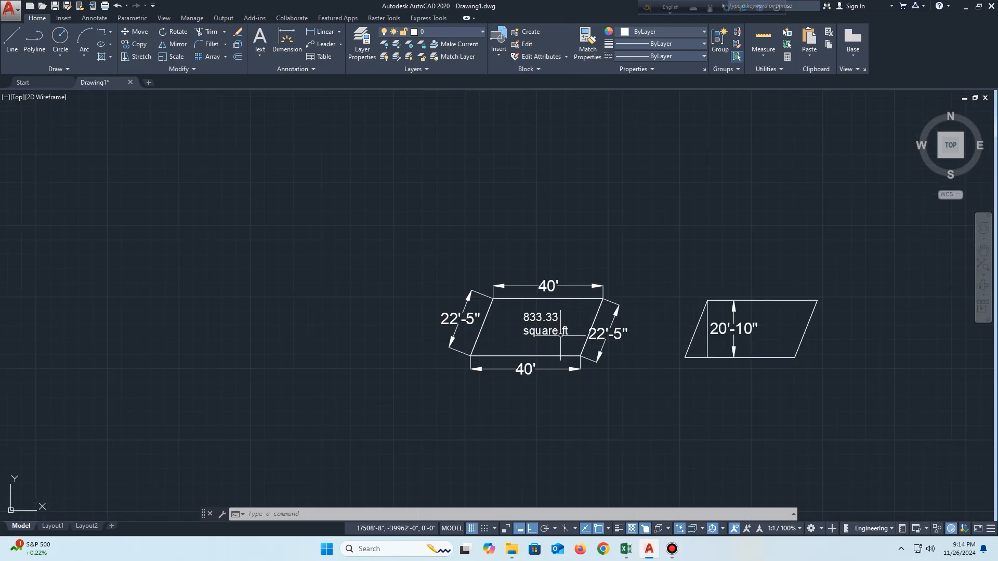
left_click(632, 552)
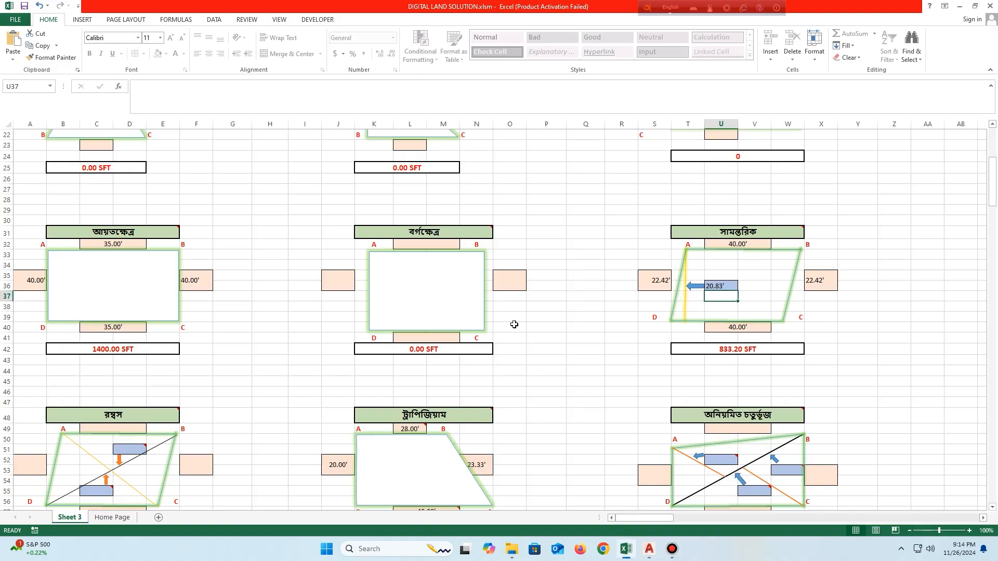
scroll(535, 346, "down", 1)
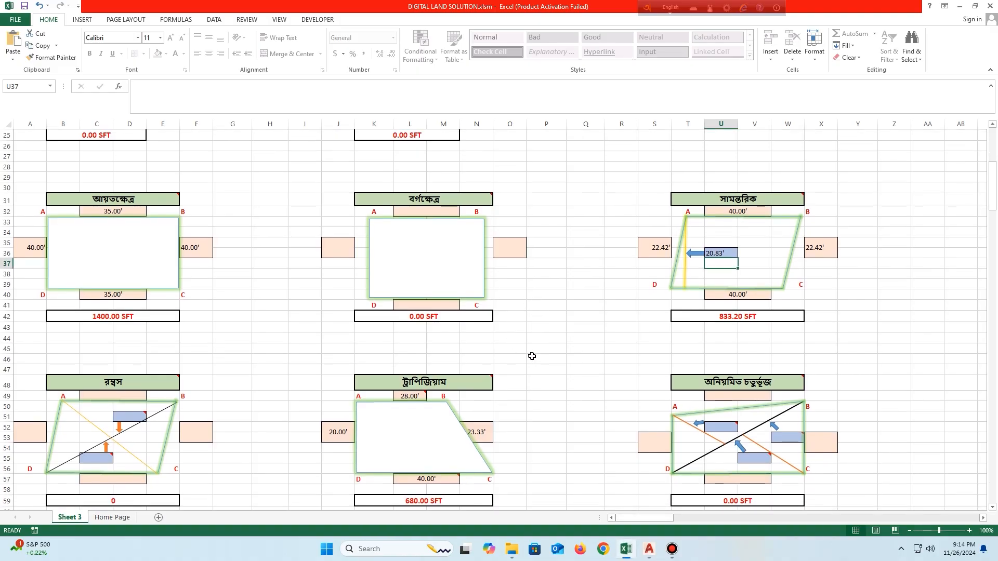
scroll(531, 356, "down", 1)
- Switch to AutoCAD and draw a right triangle with a base of about 33'-9" below the typ-3 plot
left_click(648, 549)
middle_click_drag(209, 387, 650, 345)
scroll(621, 342, "up", 1)
left_click(12, 41)
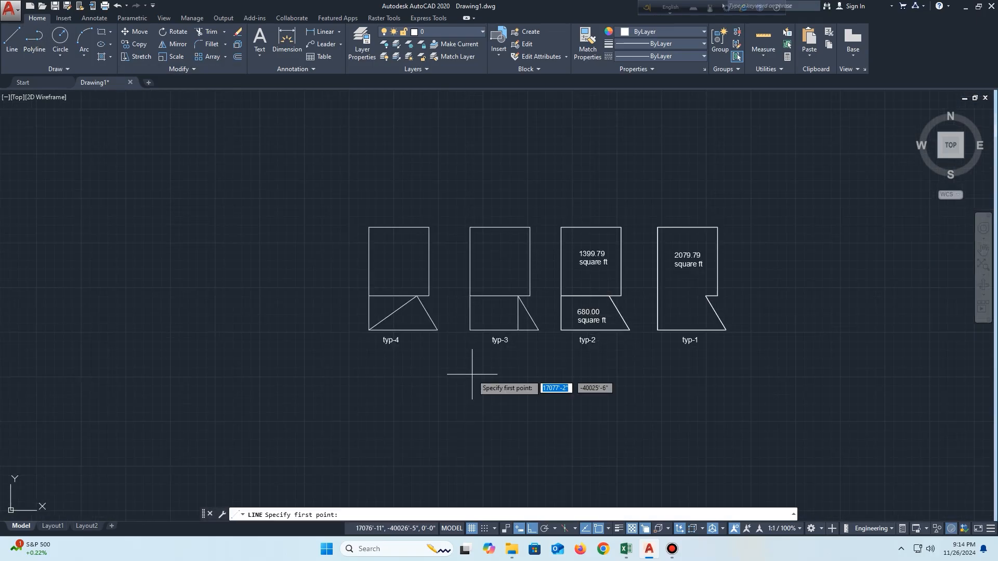
middle_click_drag(472, 375, 365, 309)
scroll(358, 324, "up", 2)
left_click(320, 318)
left_click(321, 400)
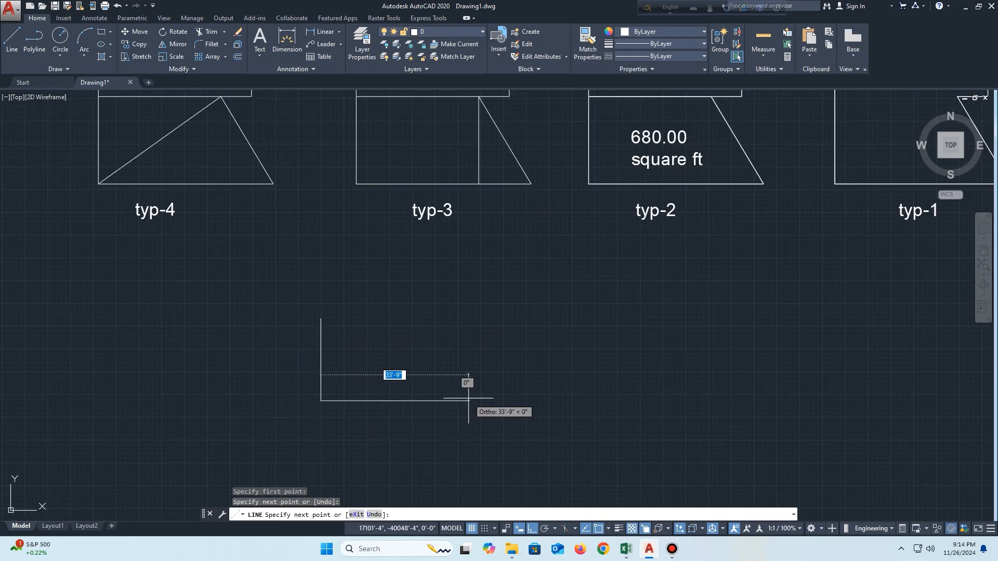
left_click(468, 400)
left_click(321, 318)
key("Return")
- Draw a second, narrower right triangle about 18'-10" high beside the first one
key("Return")
left_click(528, 320)
left_click(529, 402)
left_click(579, 402)
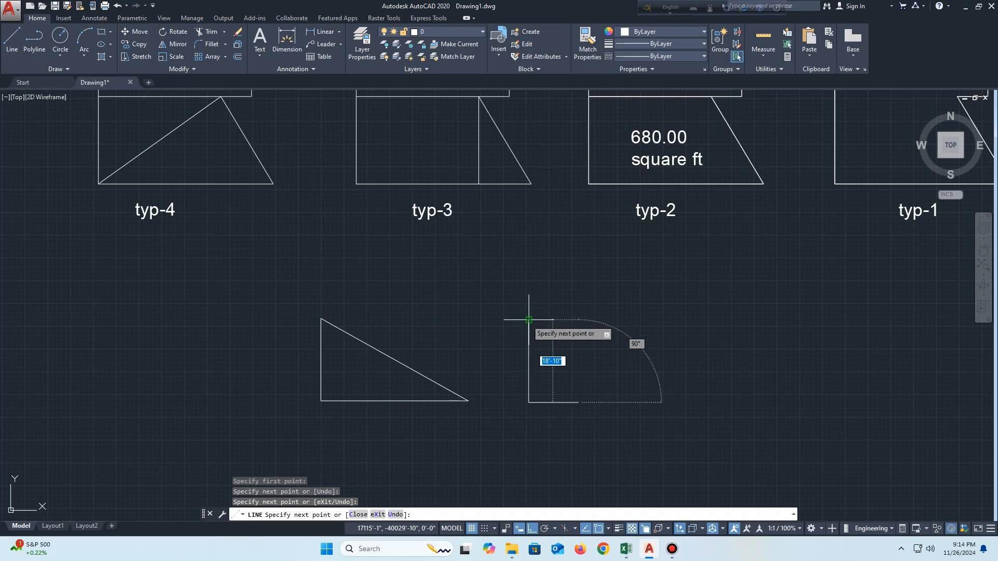
left_click(528, 319)
key("Return")
- Draw a long right triangle about 86' wide and 22'-11" high below the two smaller triangles
middle_click_drag(639, 371, 591, 326)
key("Return")
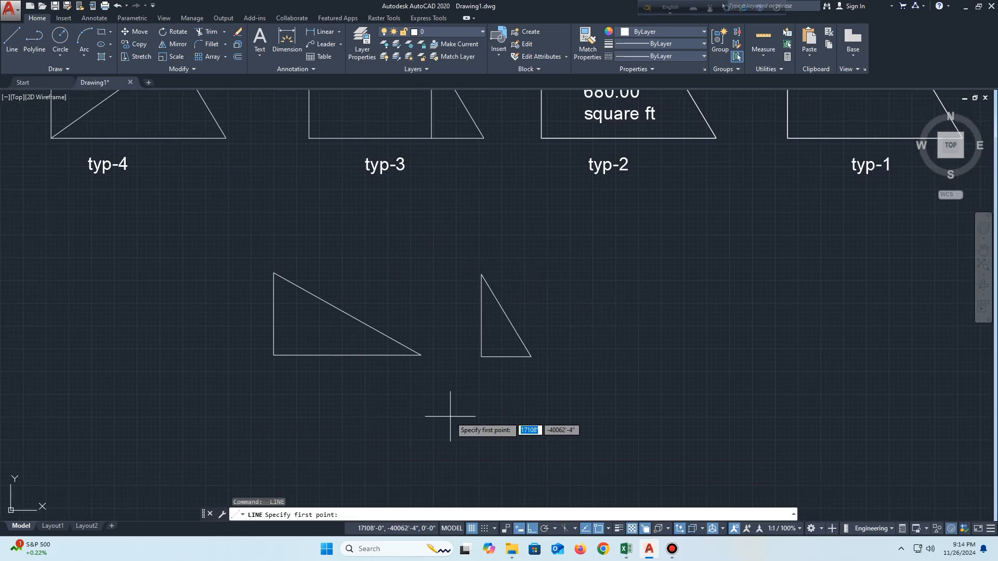
middle_click_drag(439, 417, 463, 341)
left_click(430, 331)
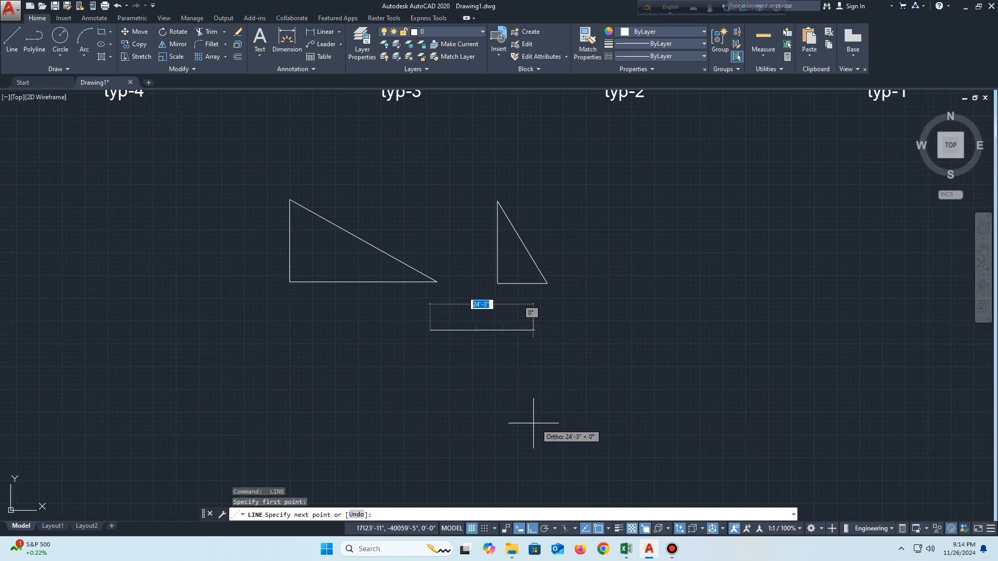
left_click(446, 430)
left_click(806, 400)
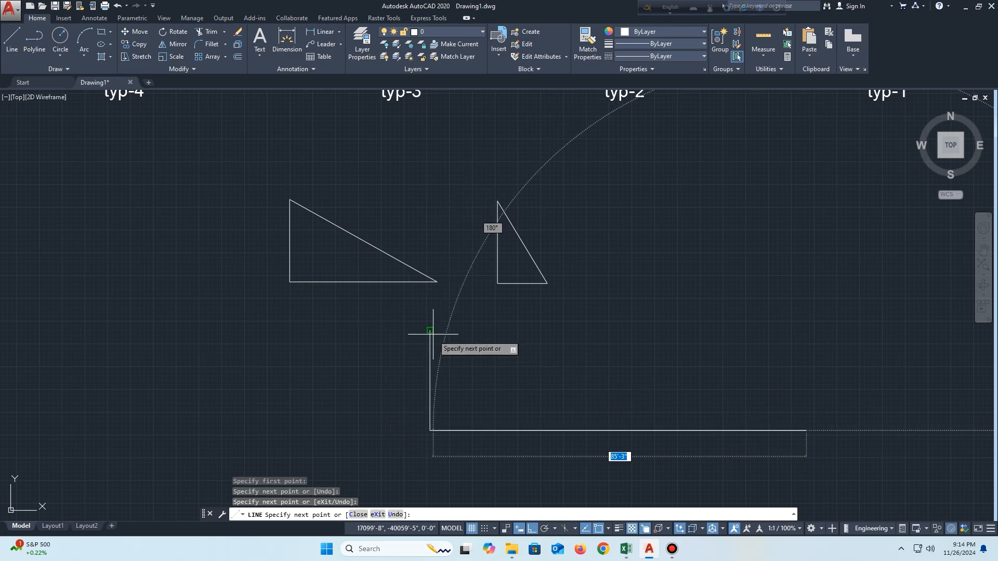
left_click(430, 331)
key("Return")
scroll(546, 340, "down", 2)
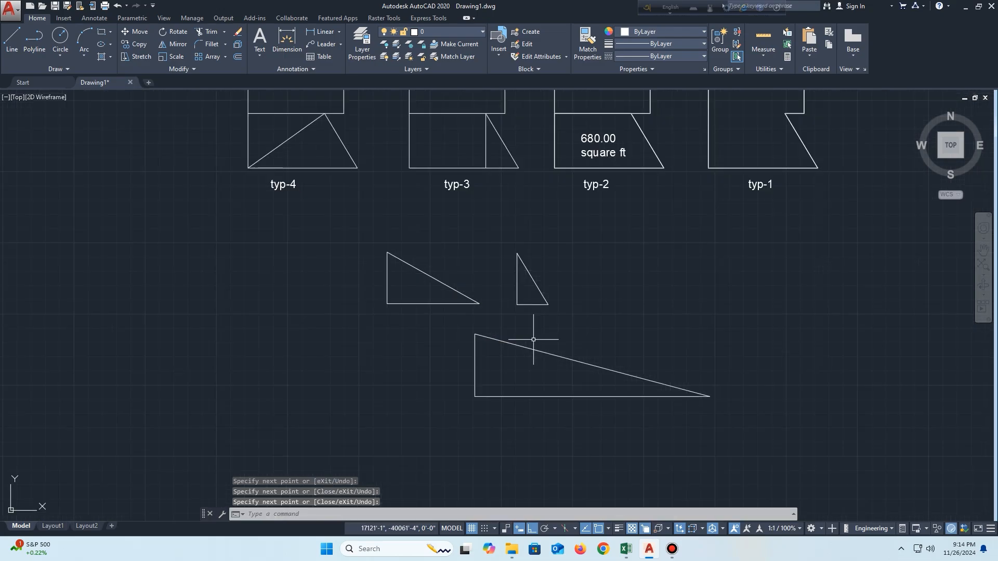
- Switch to the Excel area sheet and examine the equilateral, isosceles and scalene triangle calculators
left_click(625, 549)
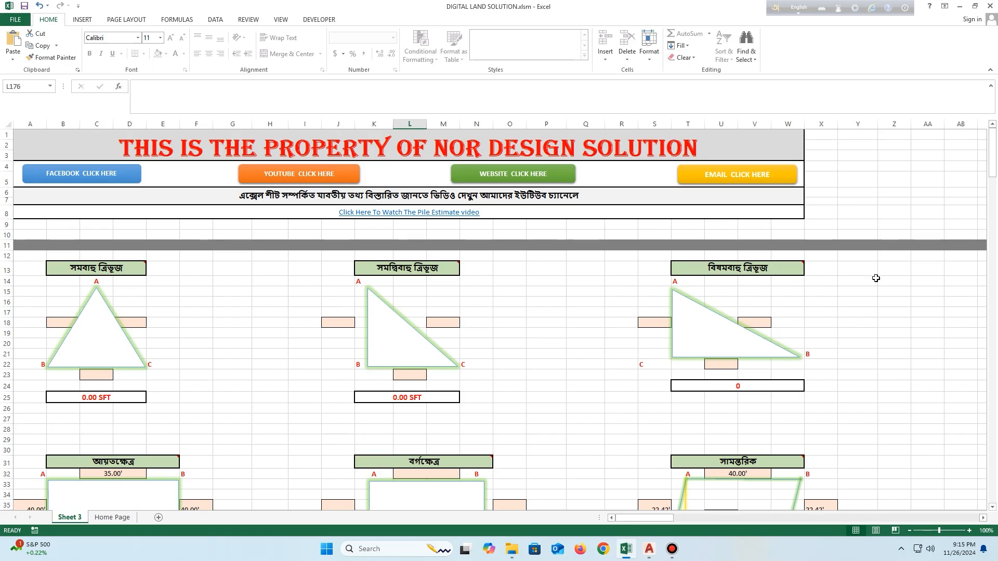
left_click(884, 271)
left_click_drag(860, 266, 621, 408)
left_click_drag(621, 269, 545, 315)
left_click_drag(496, 272, 29, 405)
left_click_drag(615, 267, 842, 400)
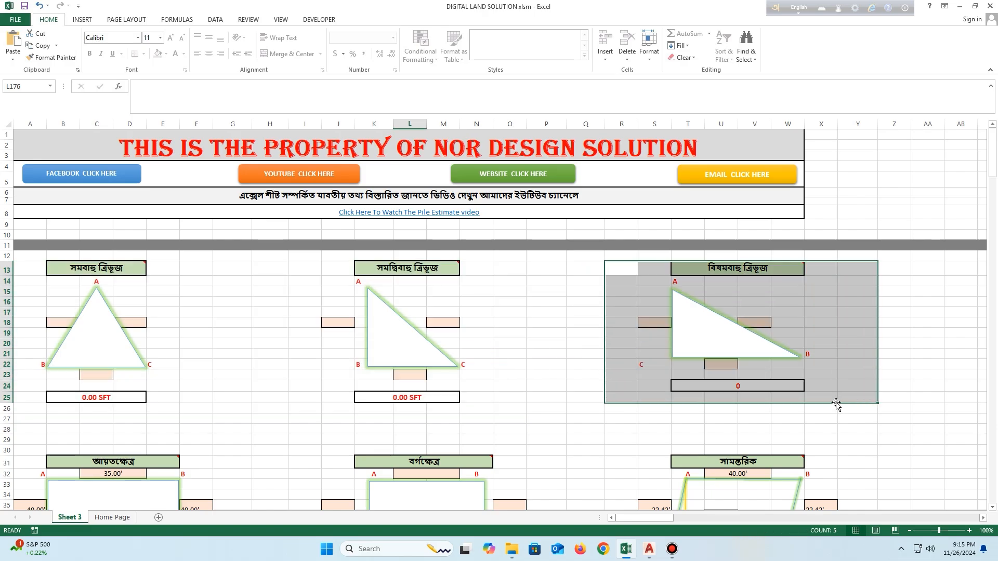
- Switch to AutoCAD and dimension all three sides of the long right triangle
left_click(649, 549)
left_click(287, 41)
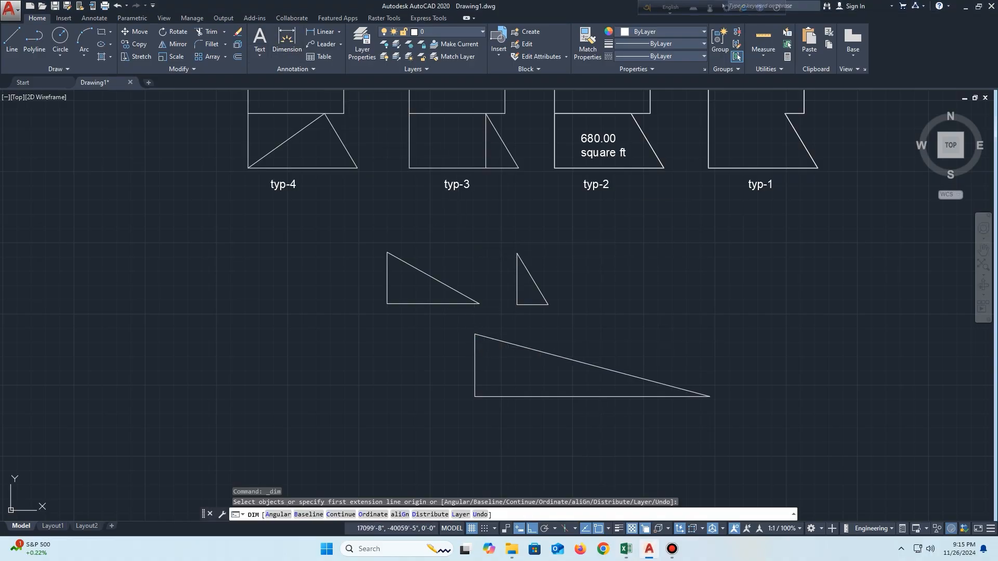
left_click(475, 334)
left_click(709, 397)
left_click(713, 377)
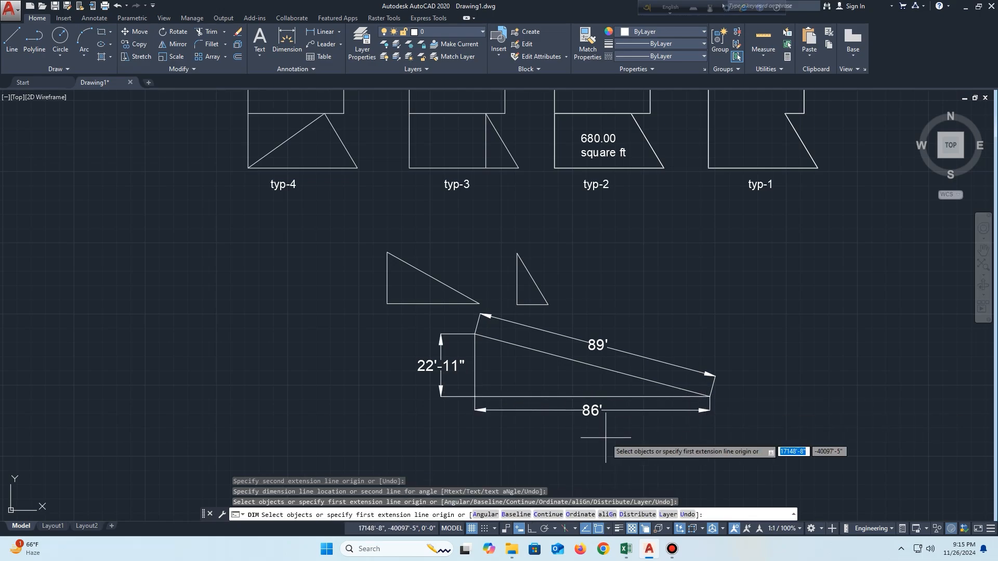
scroll(575, 418, "up", 2)
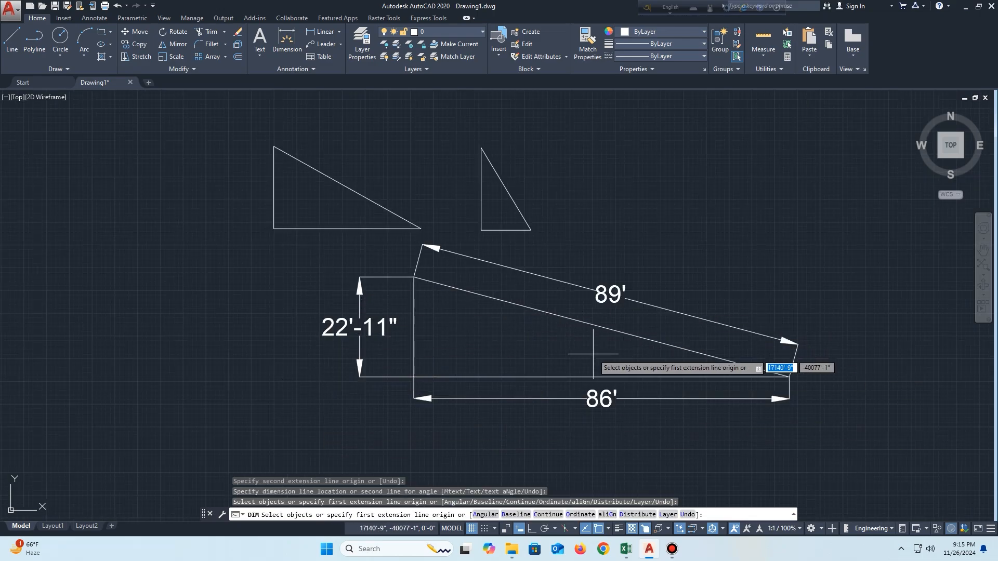
- Switch to Excel and enter 89, 86 and 22.93 feet as the three sides of the scalene triangle
left_click(628, 556)
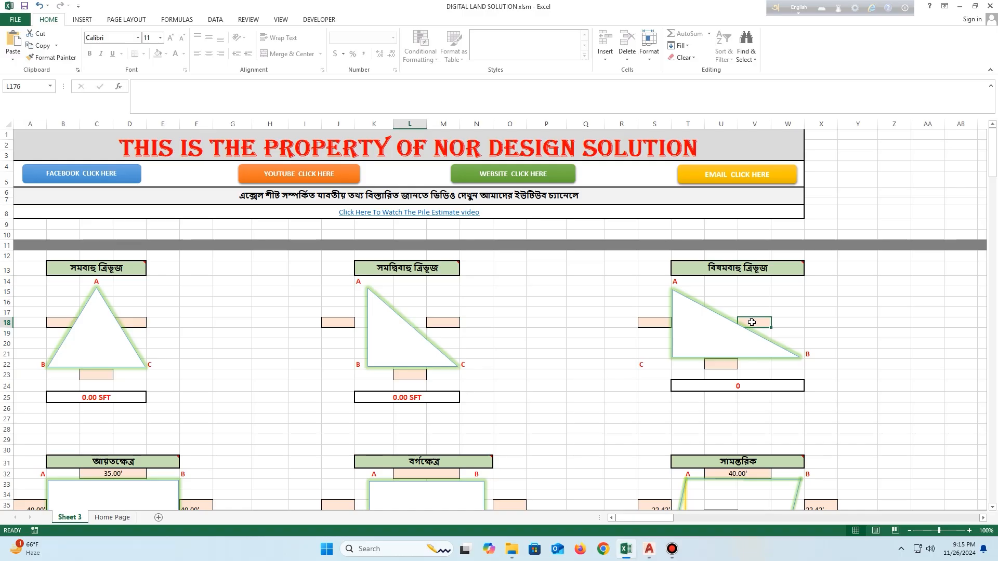
type("89")
left_click(728, 363)
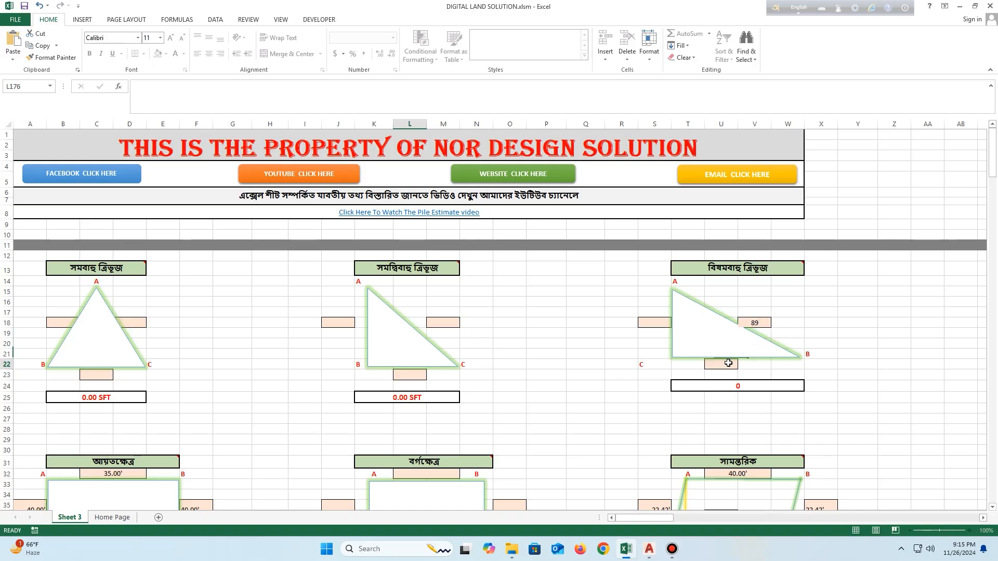
type("86")
left_click(657, 323)
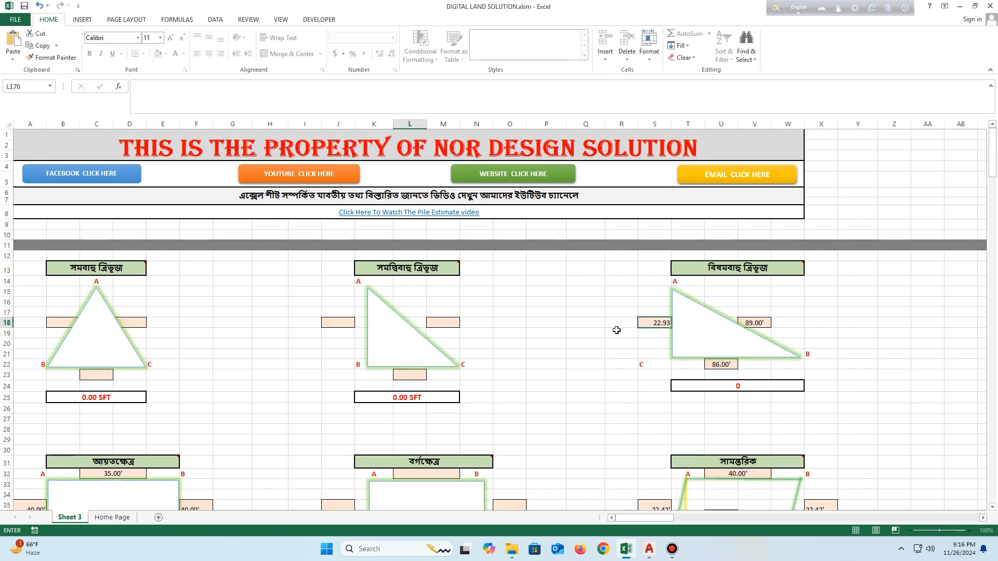
key("Return")
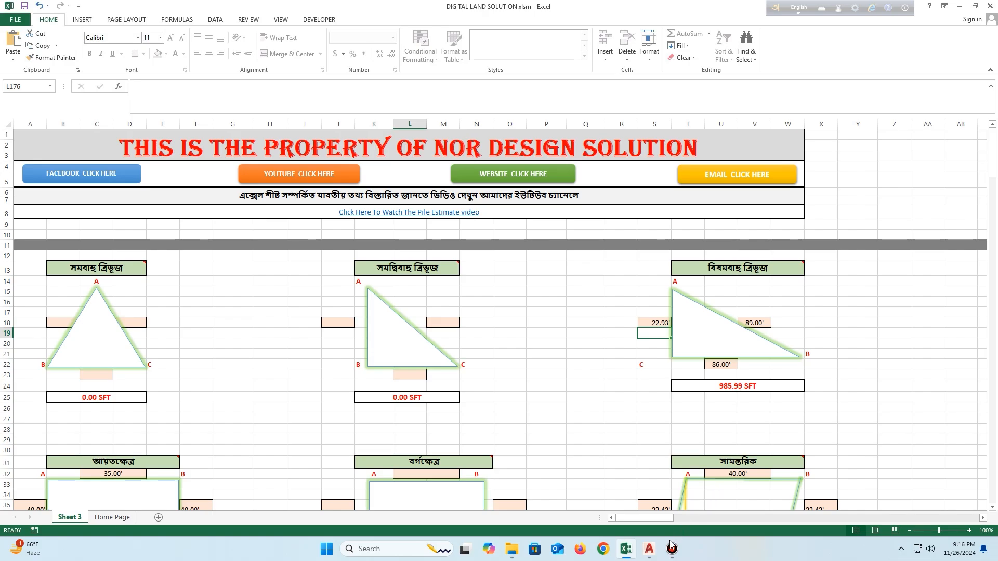
- Switch to AutoCAD, create a boundary polyline inside the long right triangle and list its area
left_click(649, 548)
type("BO")
key("Return")
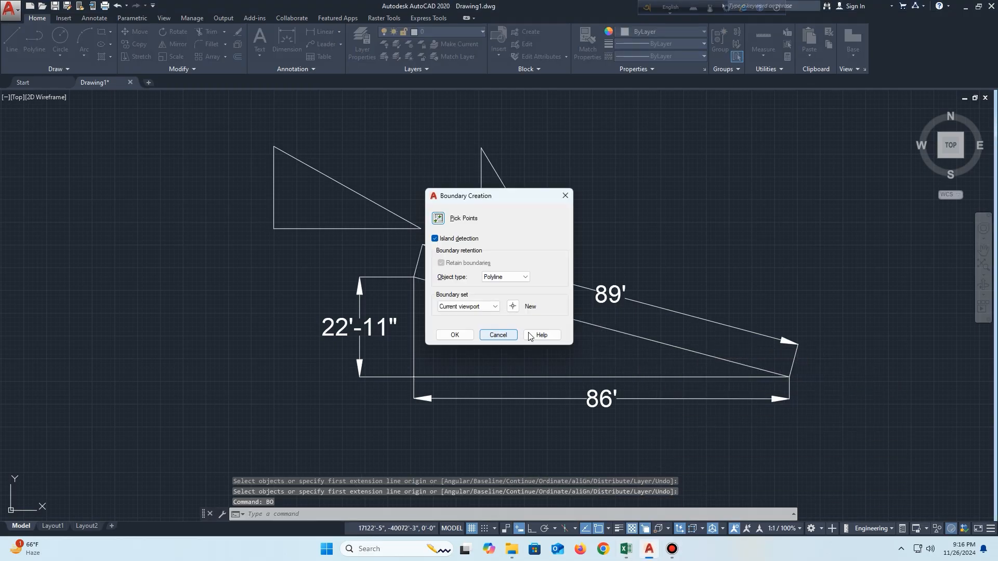
key("Return")
left_click(479, 323)
key("Return")
left_click(503, 301)
type("LI")
key("Return")
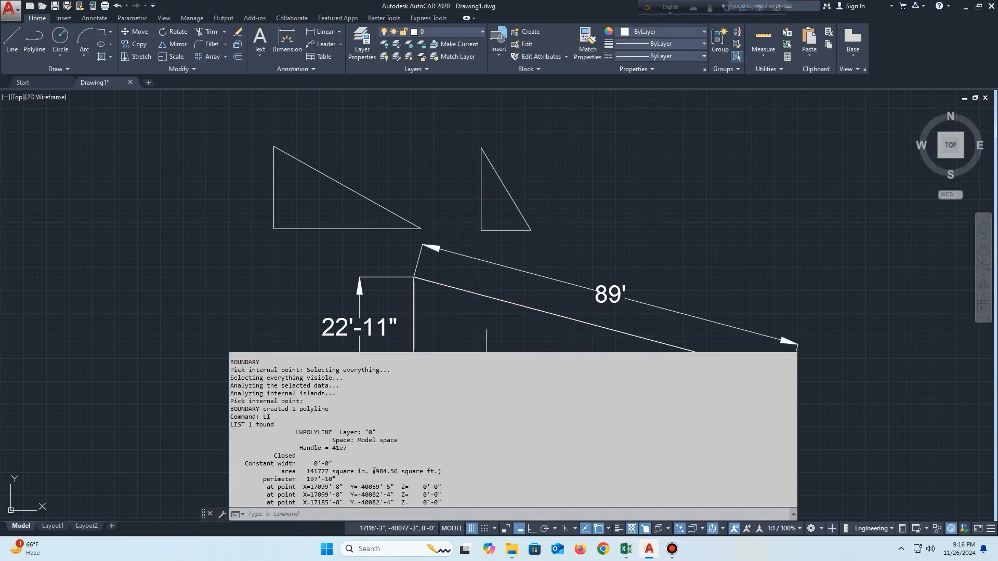
- Copy the listed square-foot area and place "984.56 square ft" as enlarged multiline text inside the long triangle
left_click_drag(375, 472, 436, 473)
key("ctrl+c")
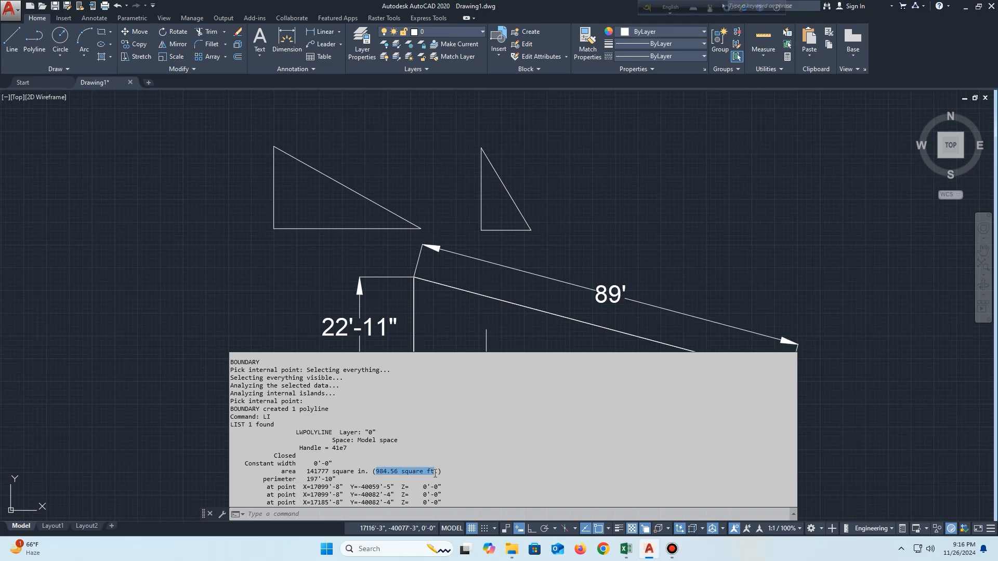
left_click(259, 38)
left_click(434, 320)
left_click(507, 343)
key("ctrl+v")
key("ctrl+a")
left_click(146, 44)
left_click(120, 68)
left_click(516, 202)
scroll(510, 348, "up", 2)
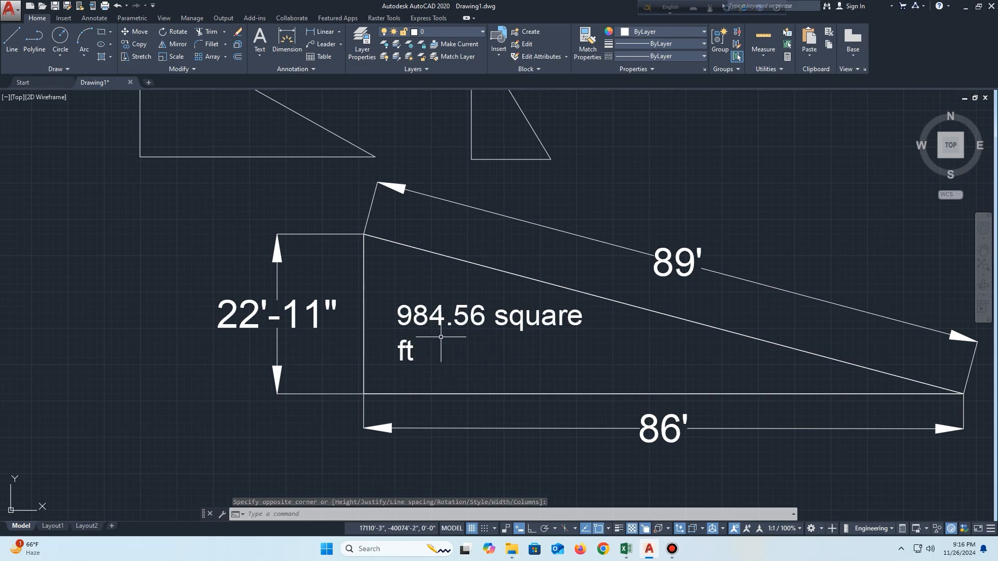
- Switch to Excel and use Calculator to divide 11 by 12, converting the short side's inches to feet
left_click(625, 549)
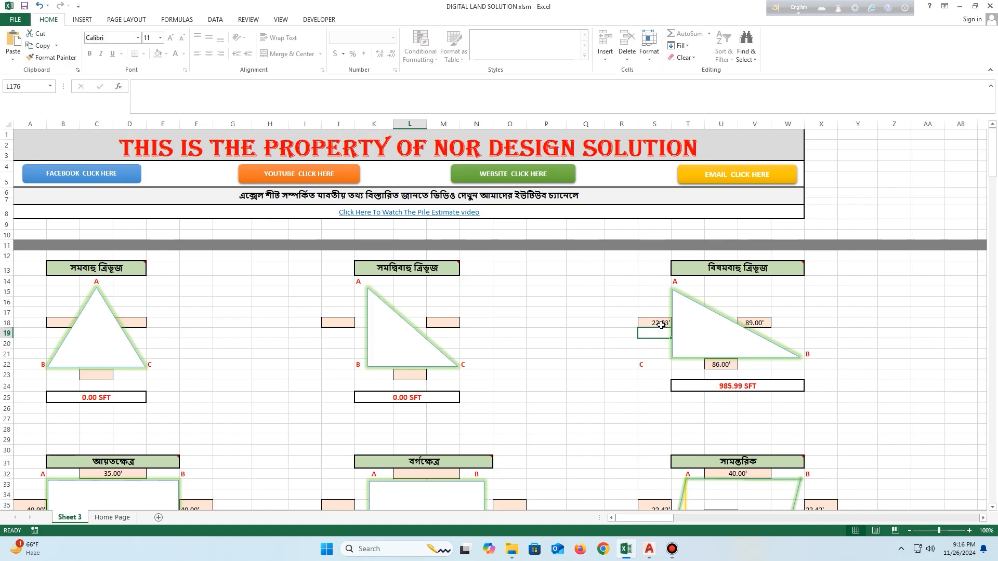
key("Up")
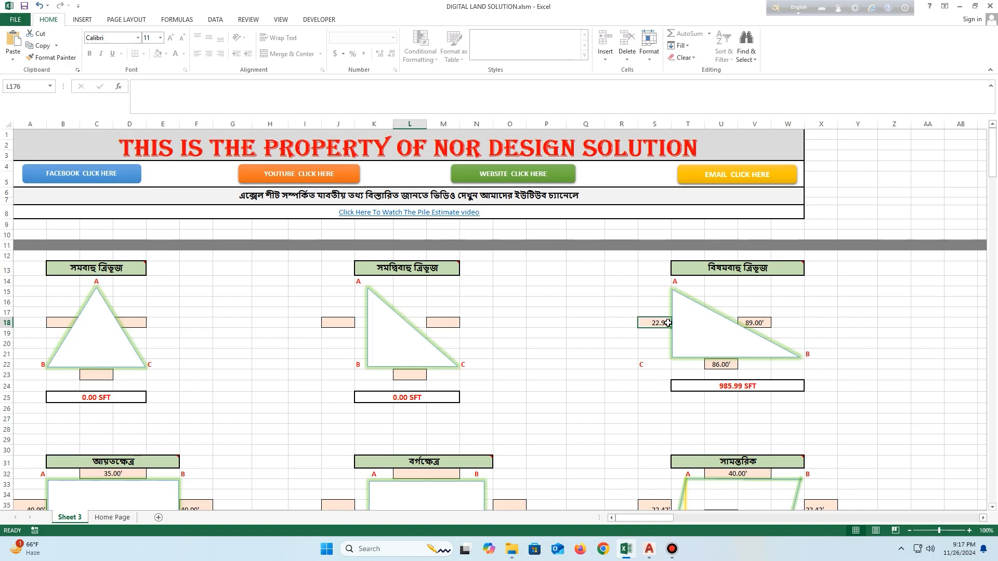
left_click(410, 549)
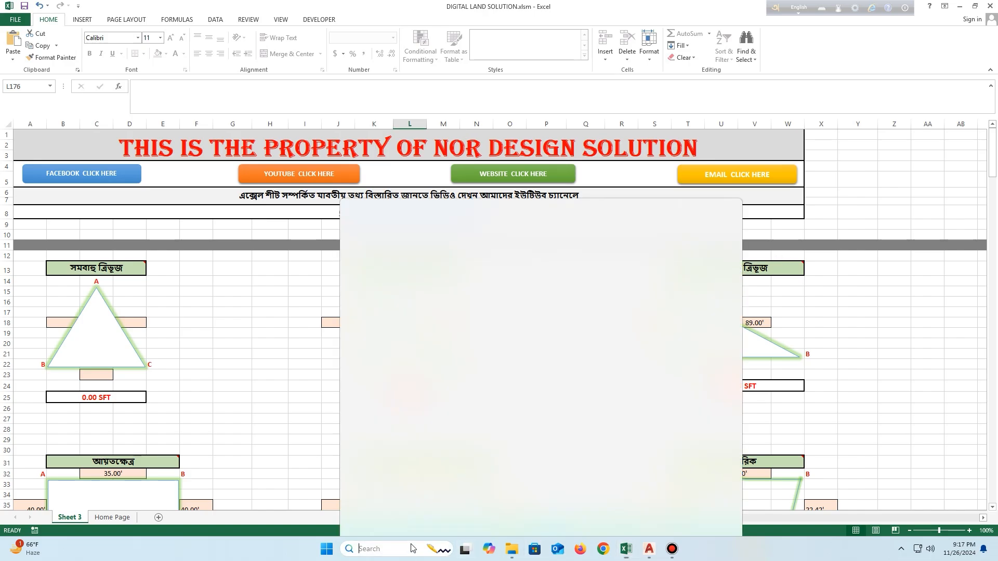
left_click(392, 224)
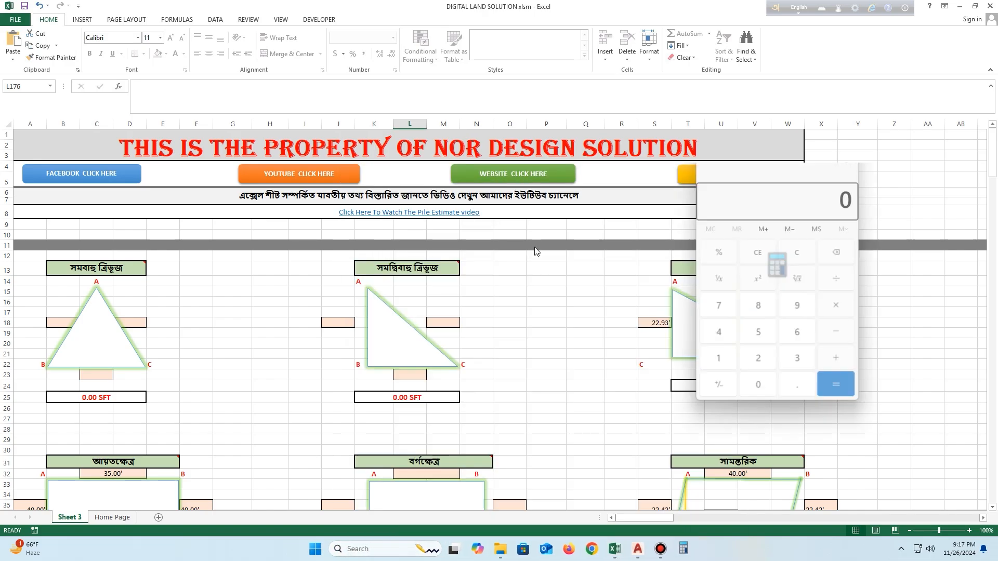
double_click(720, 365)
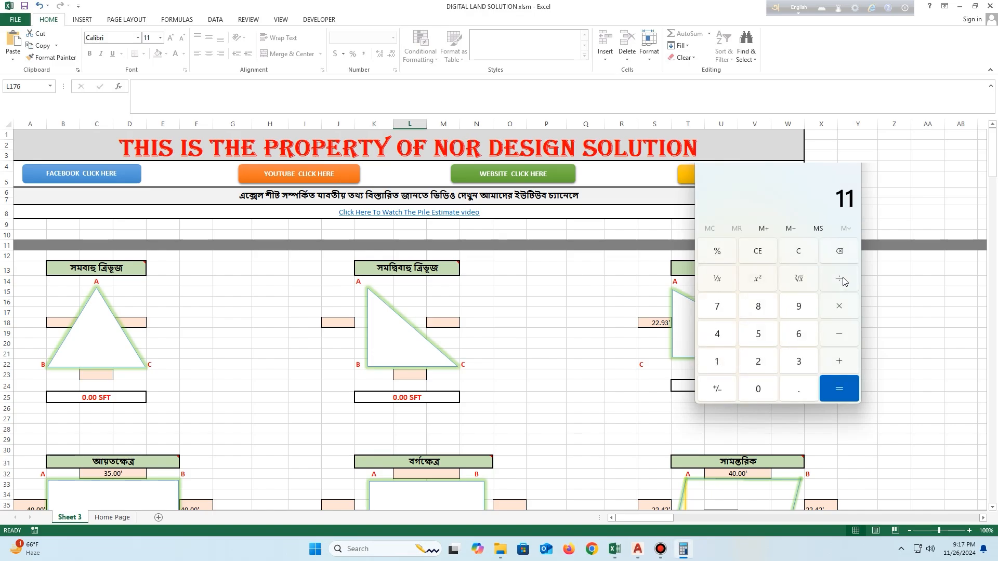
left_click(716, 361)
left_click(757, 362)
left_click(838, 389)
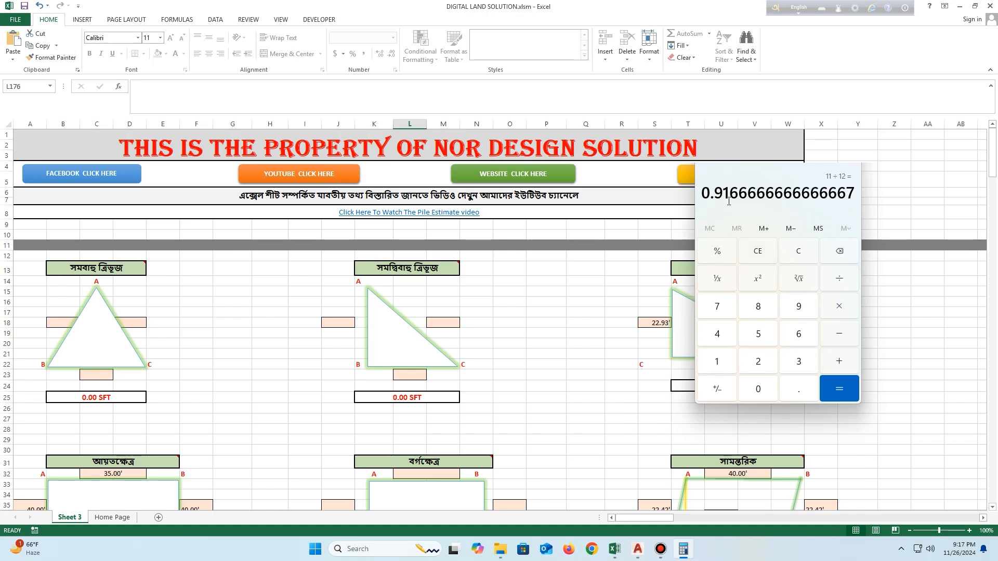
key("alt+F4")
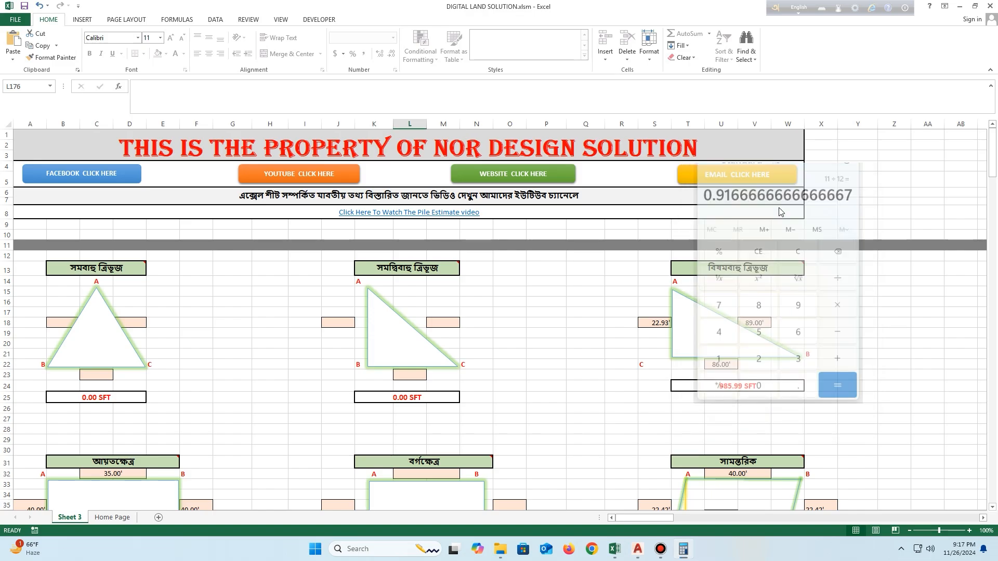
- Set the scalene triangle's short side to 22.92 feet and compare its area with the AutoCAD area label
double_click(668, 321)
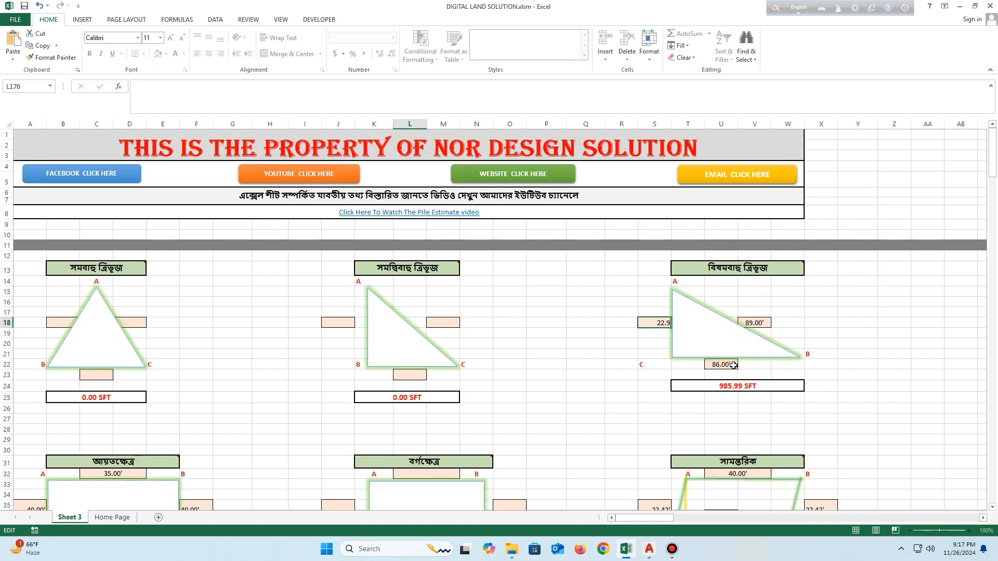
key("Return")
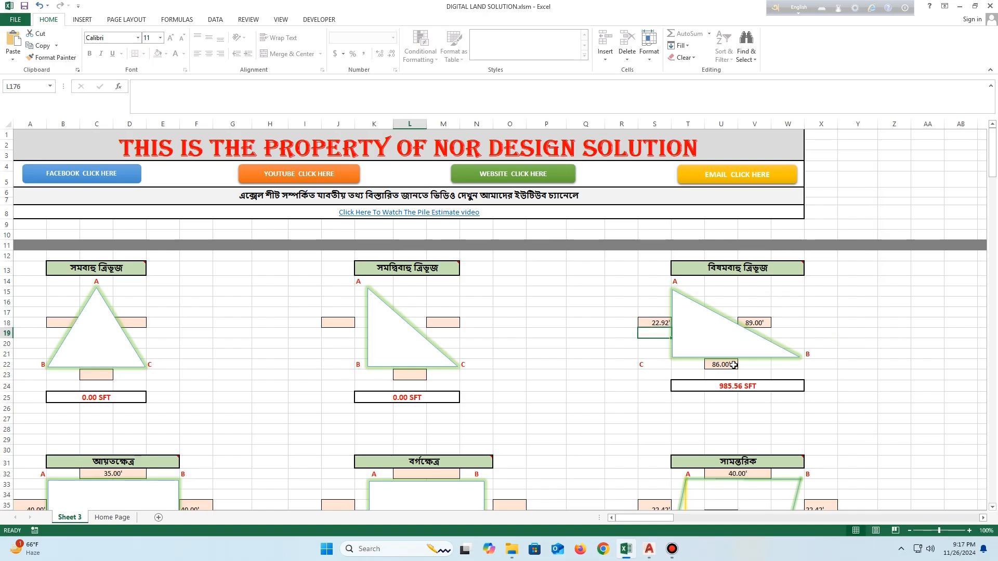
left_click(729, 398)
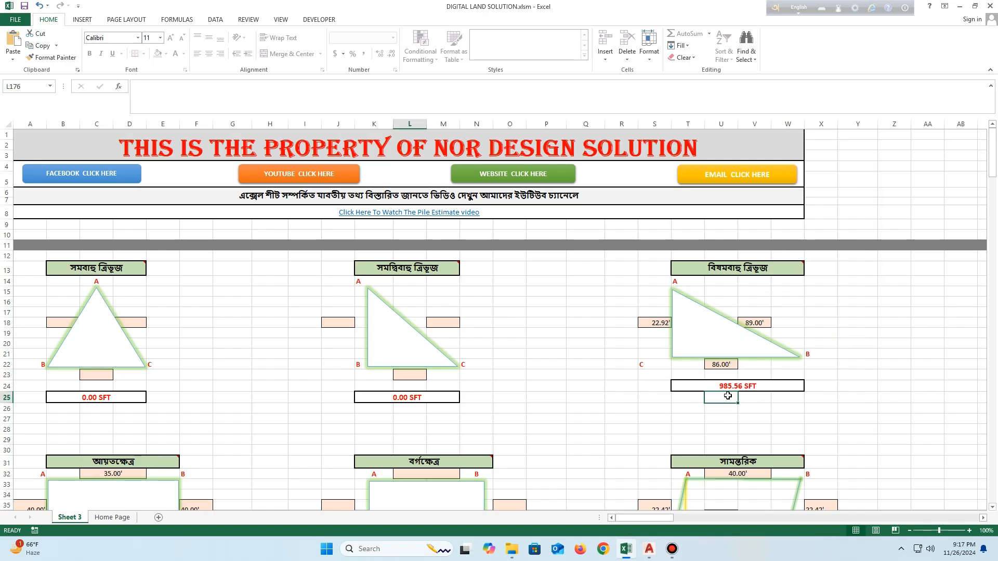
left_click(649, 548)
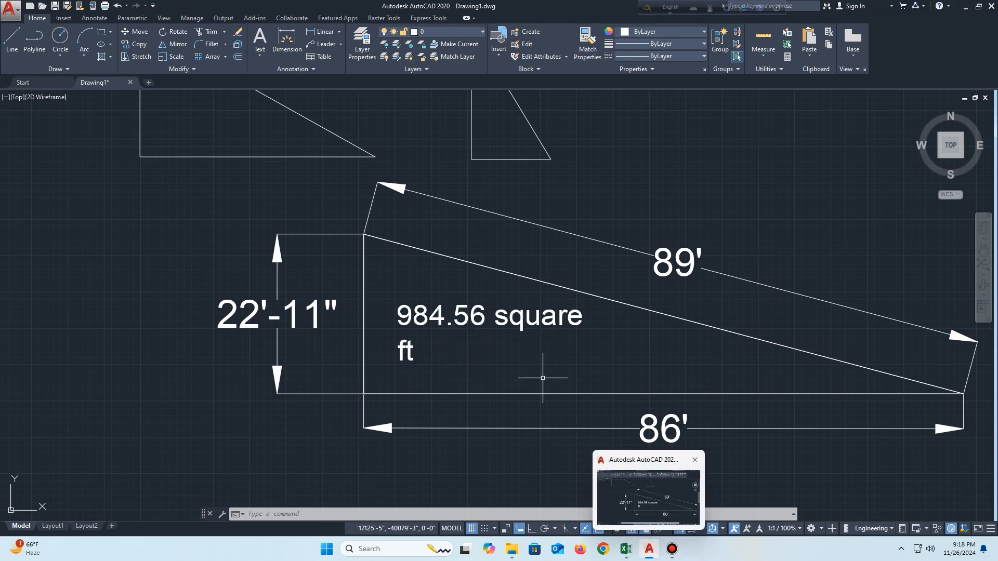
left_click(625, 549)
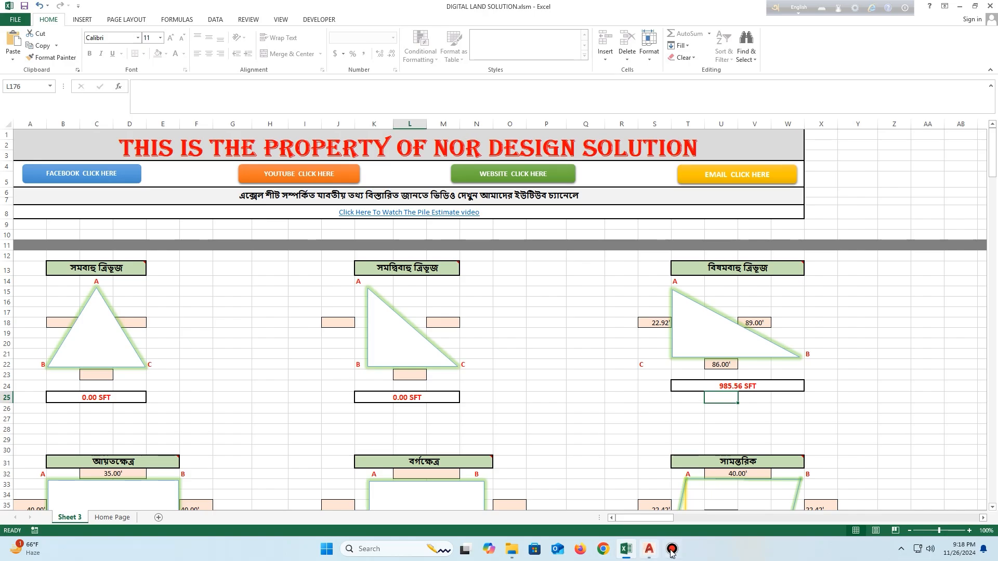
- Reopen Calculator and divide 11 by 12 again to recheck the inch-to-feet conversion
left_click(367, 550)
type("c")
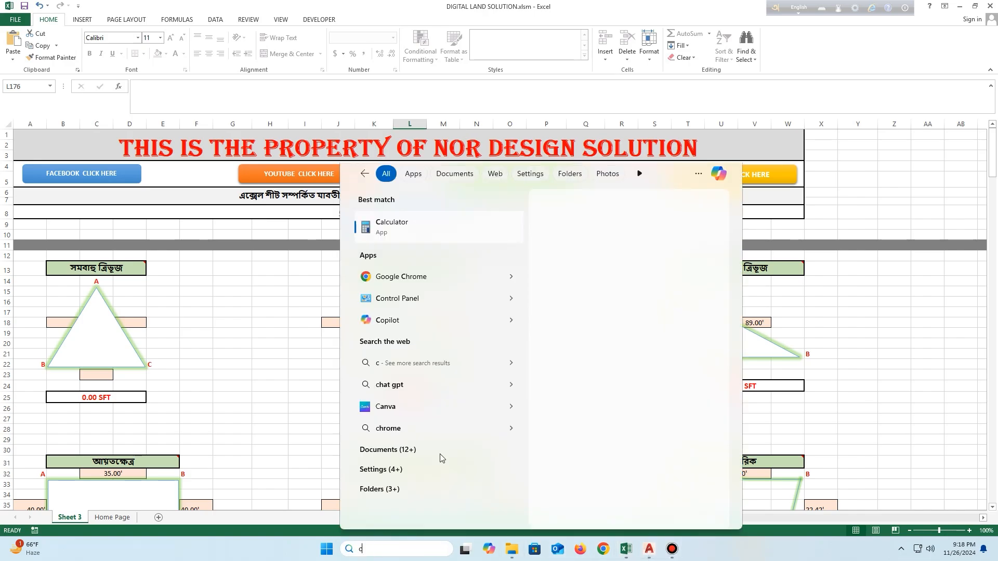
left_click(400, 226)
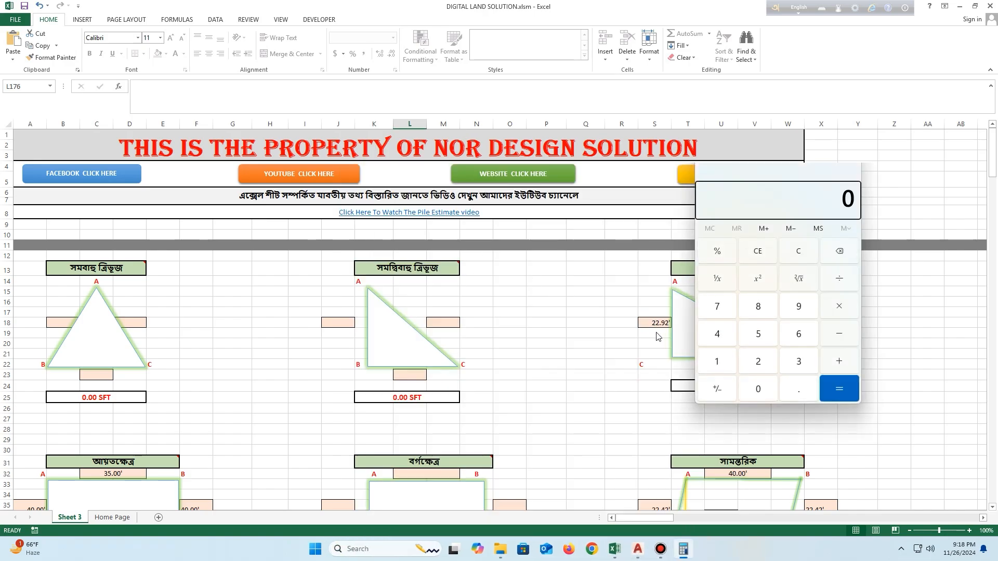
type("11")
left_click(842, 281)
type("12")
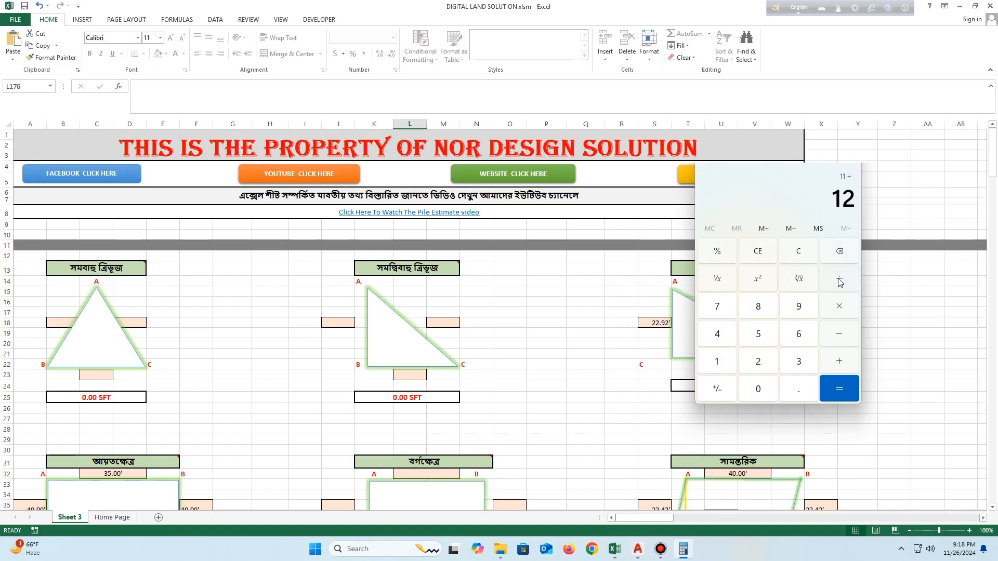
key("Return")
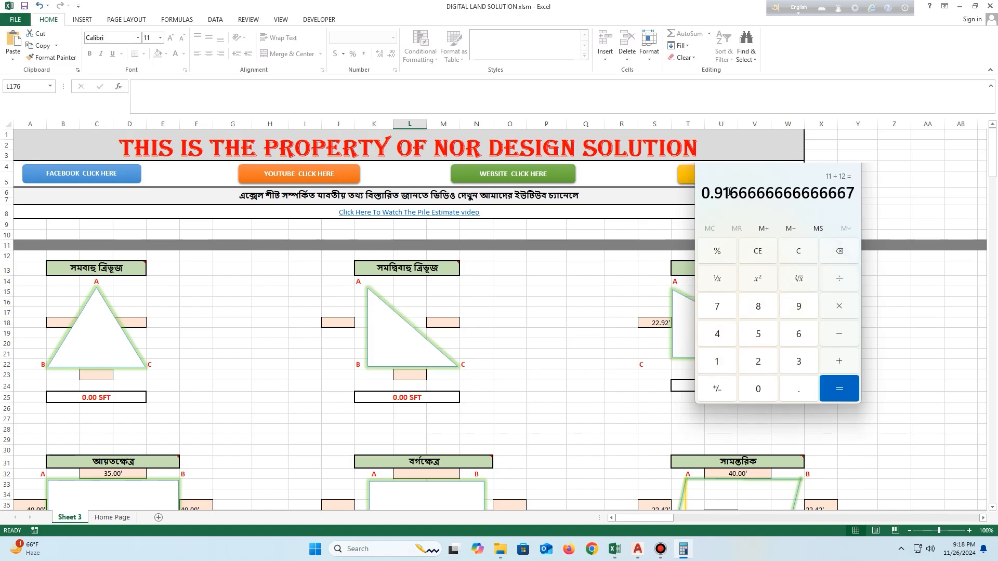
- Examine the decimal digits of the 11 ÷ 12 quotient to see what rounding cuts off
left_click_drag(714, 195, 854, 198)
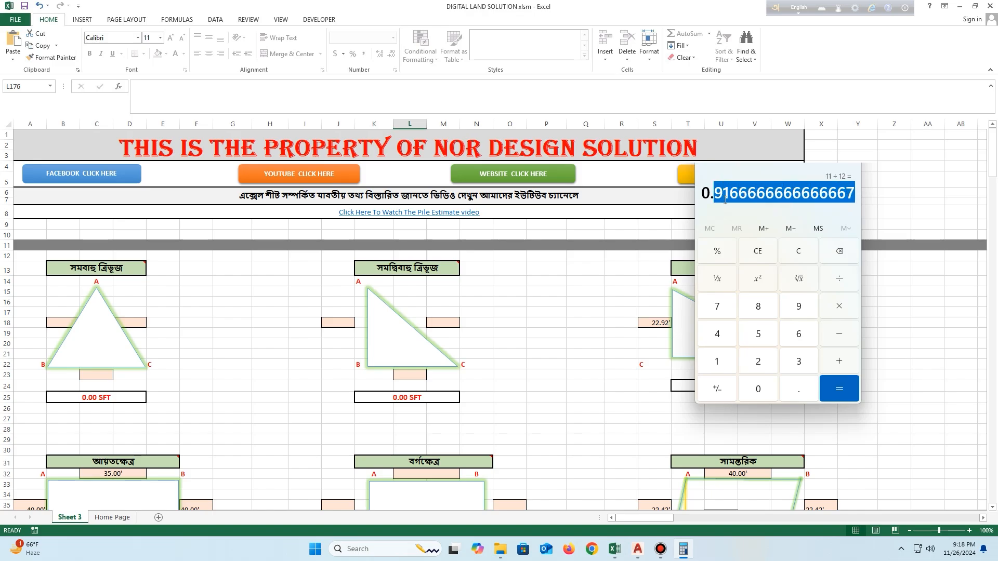
left_click(728, 198)
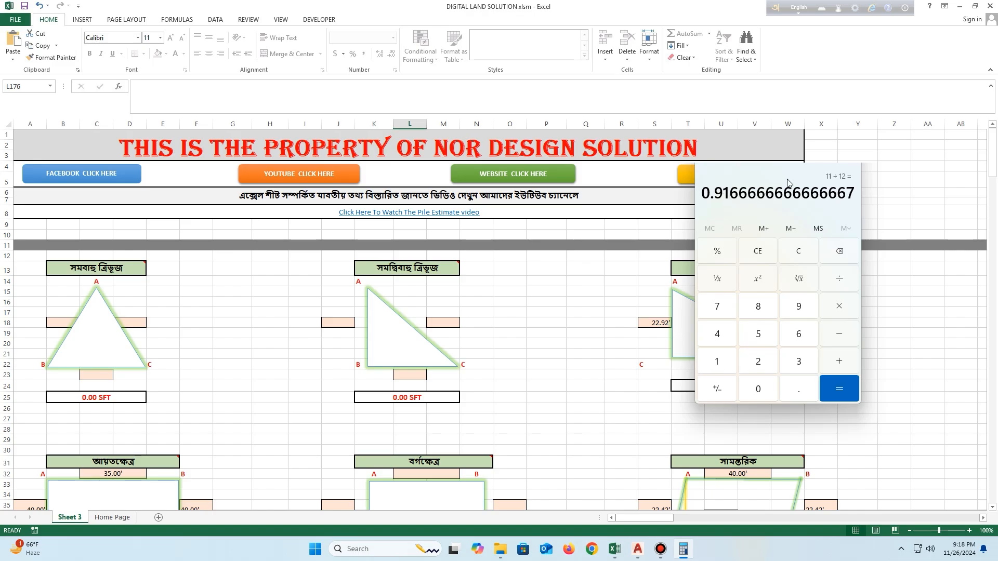
left_click_drag(721, 198, 826, 197)
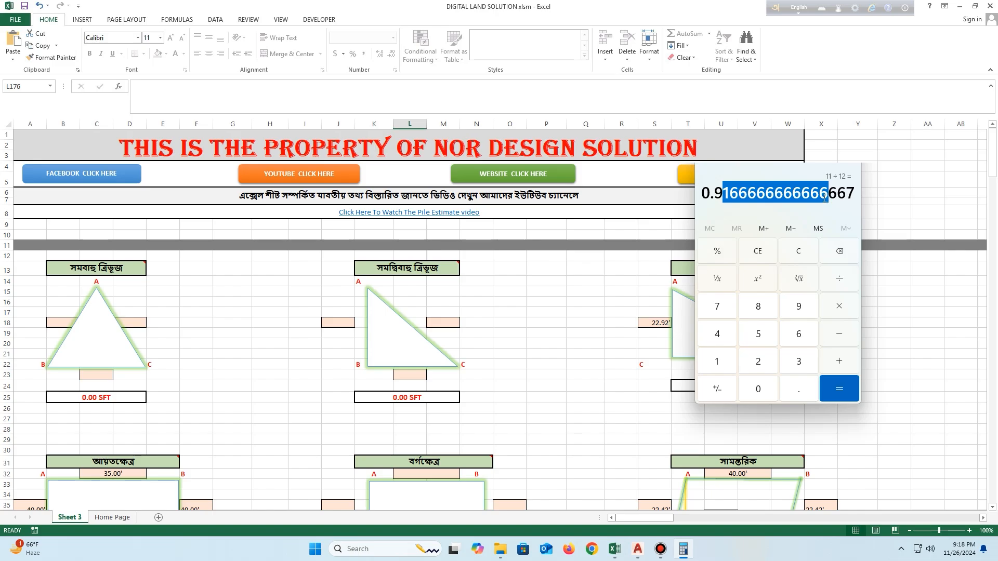
left_click_drag(825, 197, 835, 208)
left_click(725, 194)
left_click_drag(721, 194, 757, 195)
left_click_drag(855, 193, 701, 195)
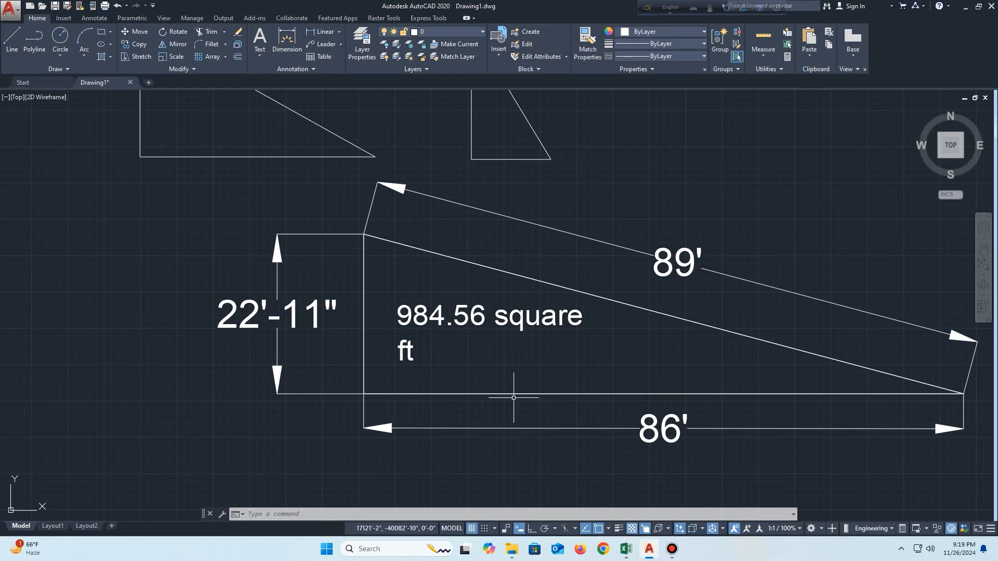
- Return to the Excel sheet and review the scalene triangle, rectangle, parallelogram and trapezium areas and their summed total
key("alt+Tab")
left_click(581, 331)
left_click_drag(304, 305, 335, 327)
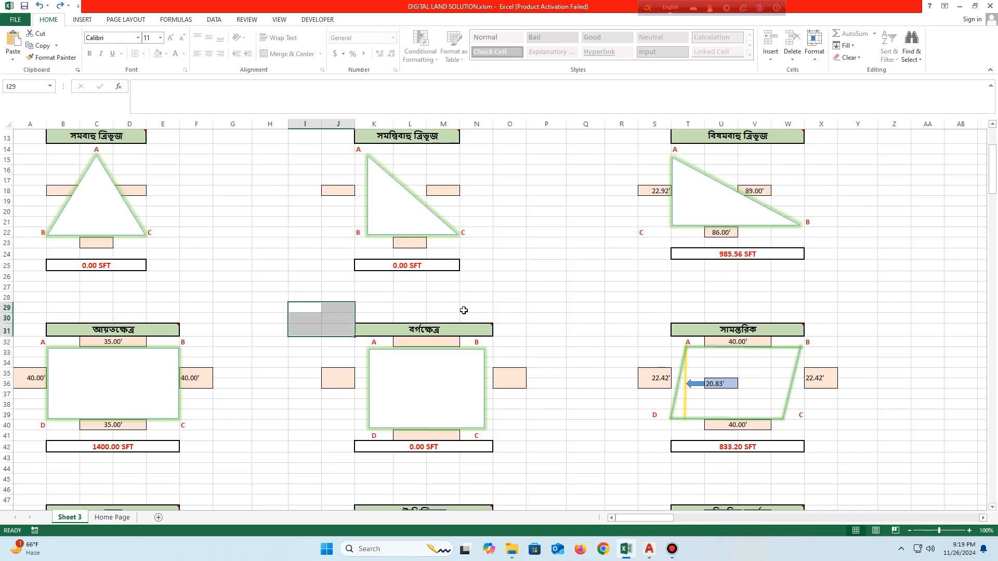
left_click(736, 256)
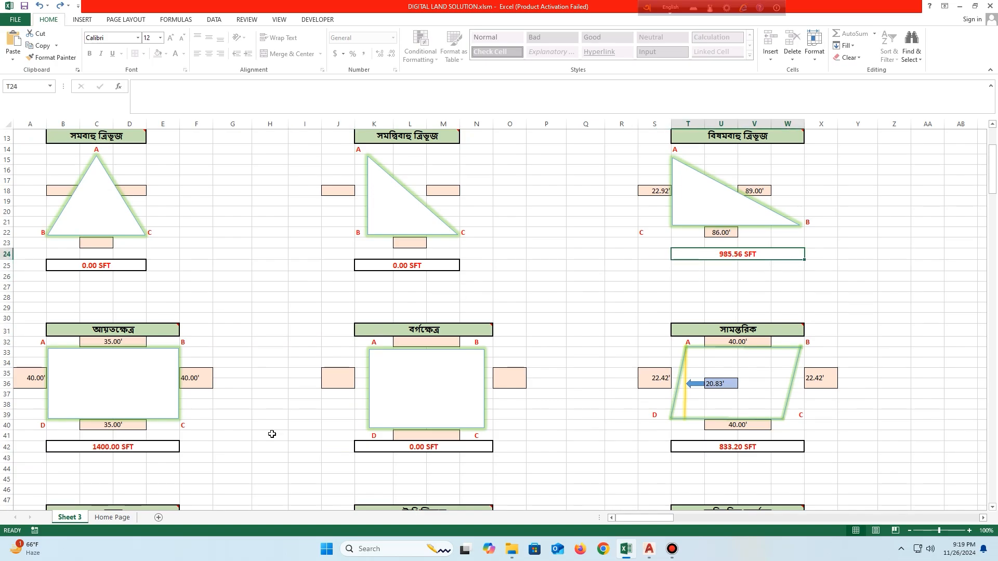
left_click(150, 445)
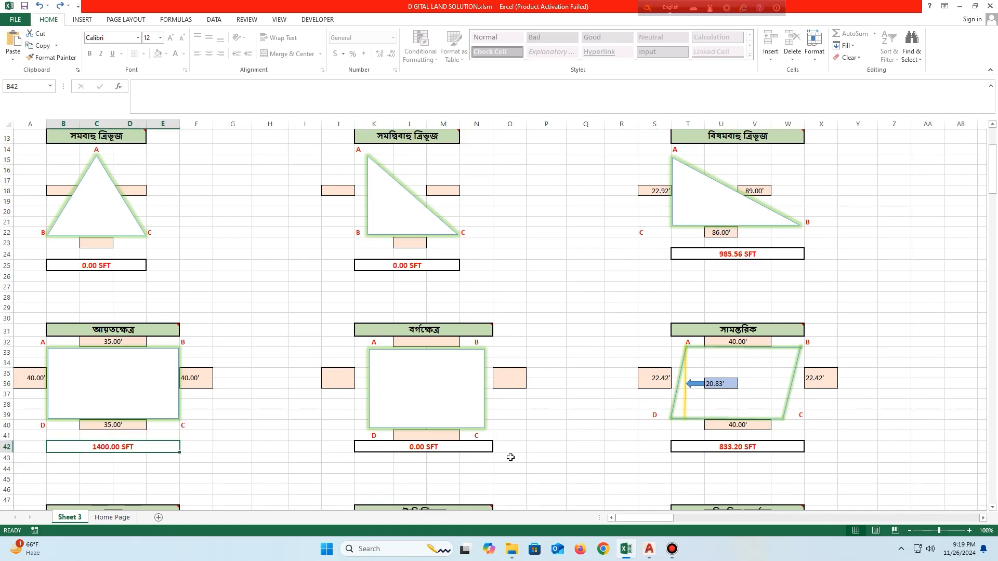
left_click(738, 451)
scroll(552, 427, "down", 3)
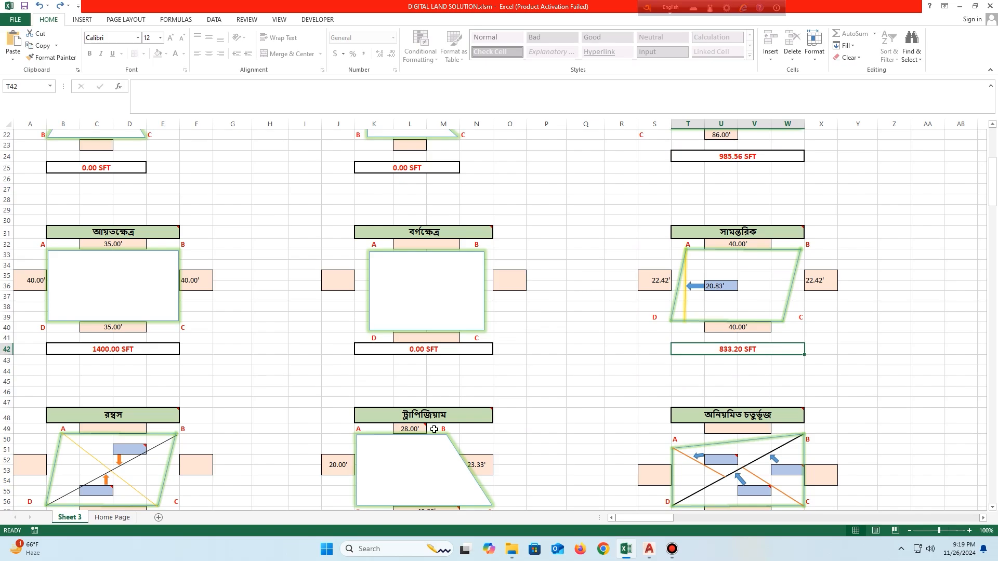
scroll(434, 429, "down", 3)
left_click(421, 439)
scroll(572, 422, "down", 1)
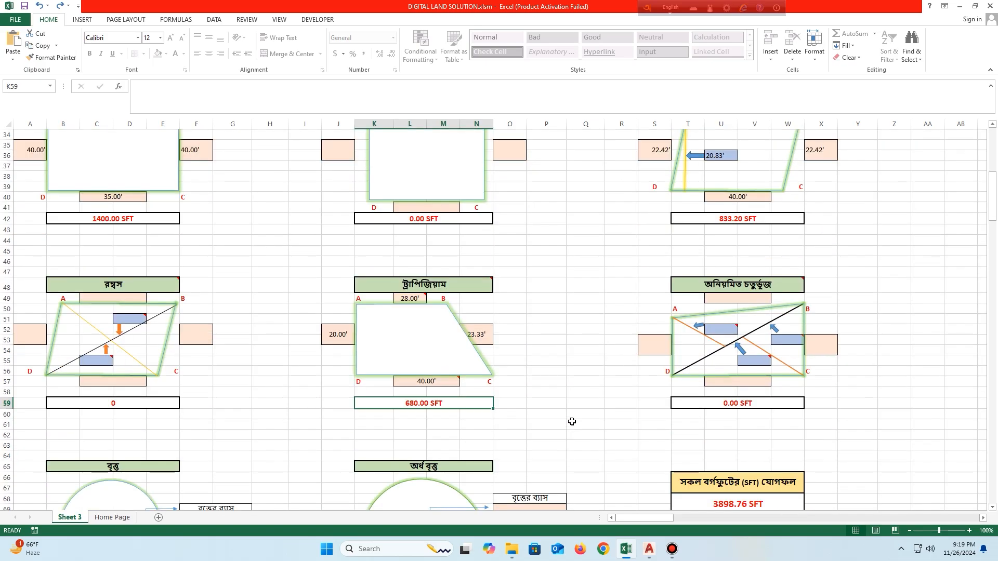
scroll(571, 422, "down", 3)
left_click(718, 413)
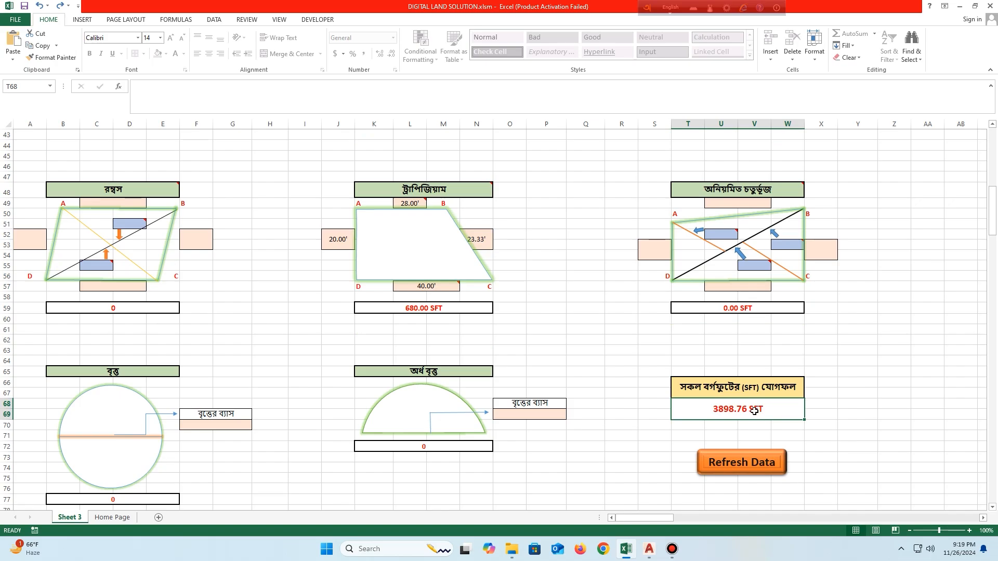
scroll(577, 385, "up", 7)
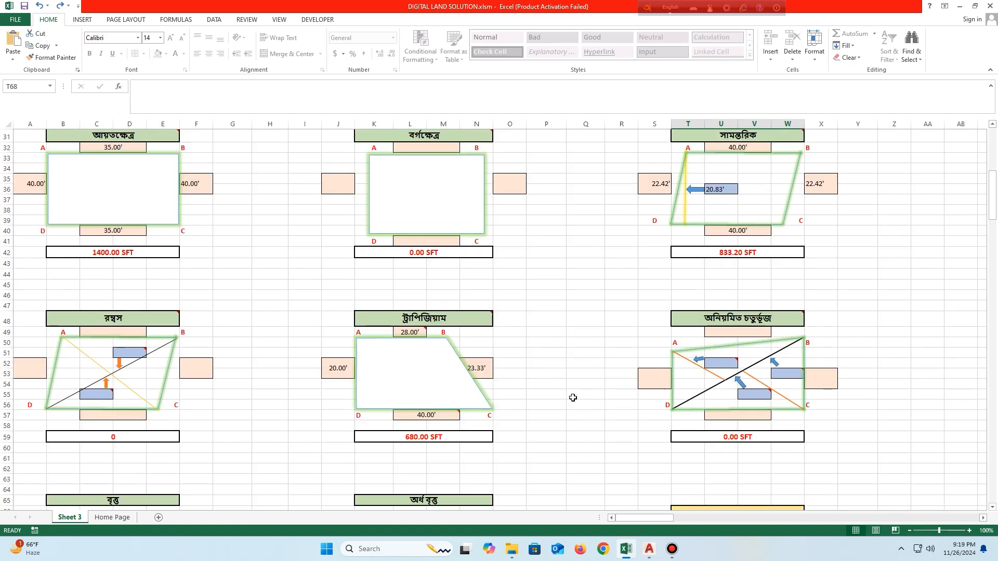
- Look over the individual shape areas again together with the combined square-foot total
left_click_drag(63, 187, 513, 305)
scroll(665, 392, "down", 7)
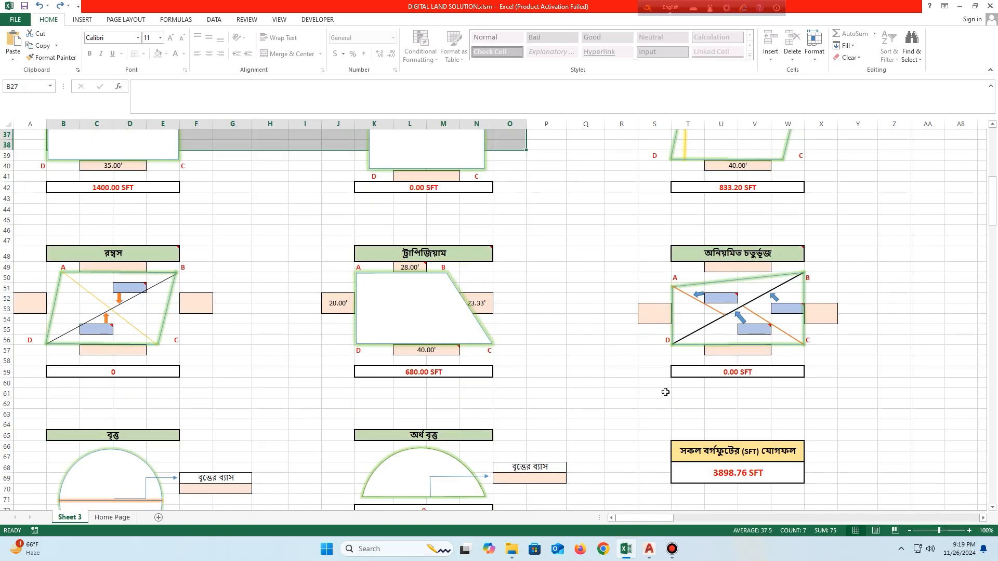
left_click(735, 411)
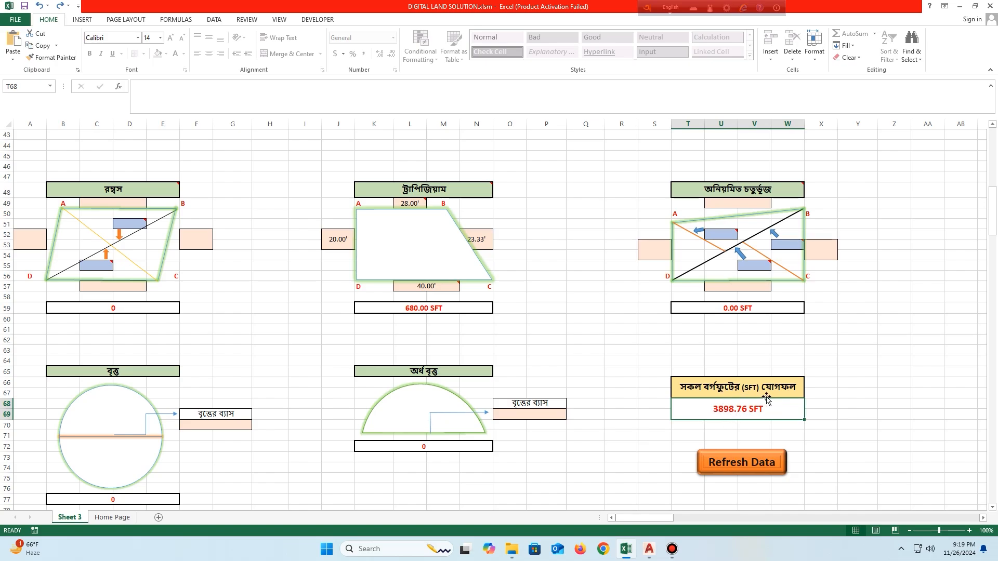
scroll(596, 371, "up", 2)
scroll(596, 371, "down", 1)
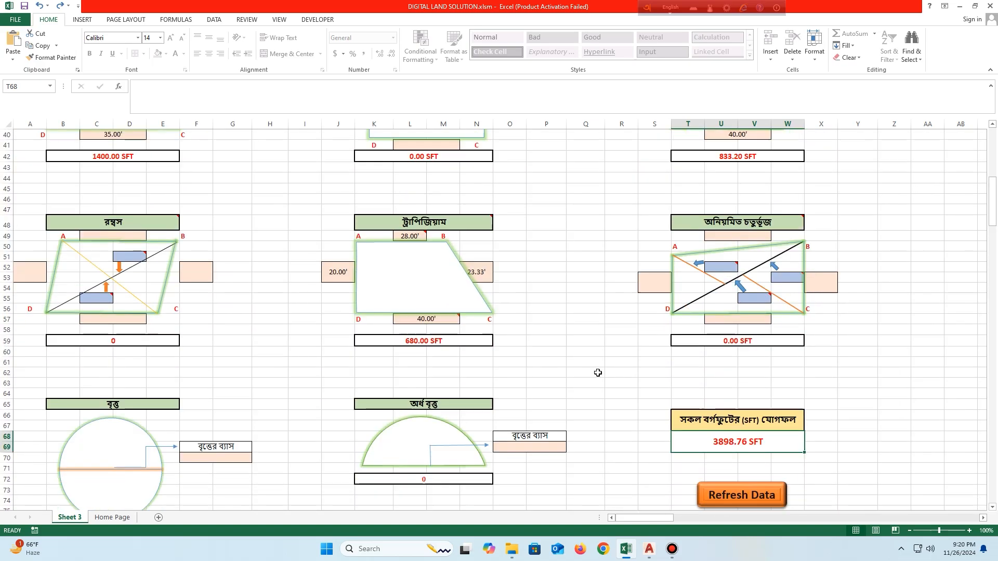
- Reset all entered shape dimensions in the sheet and check that the area and total cells are cleared
left_click(750, 497)
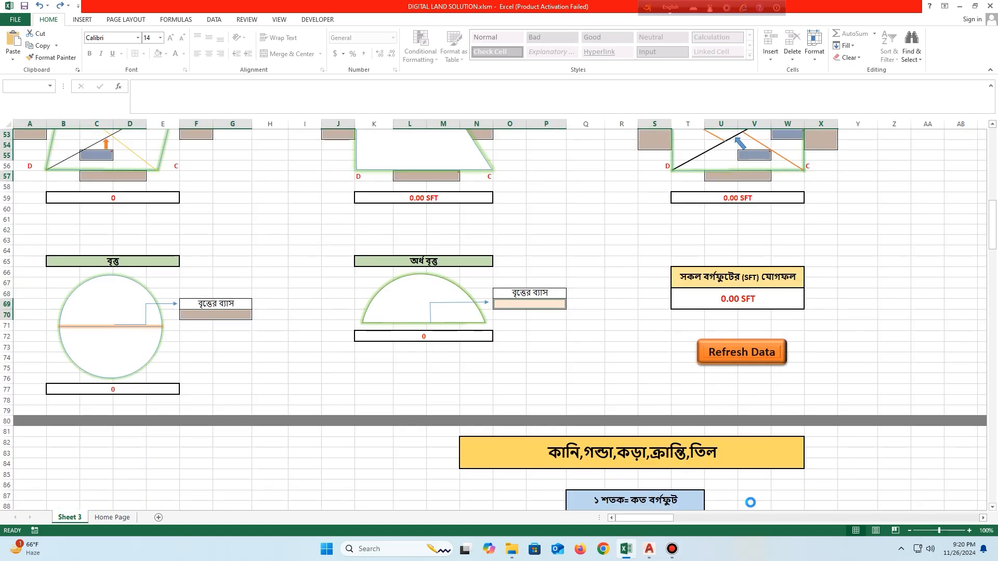
scroll(311, 353, "down", 10)
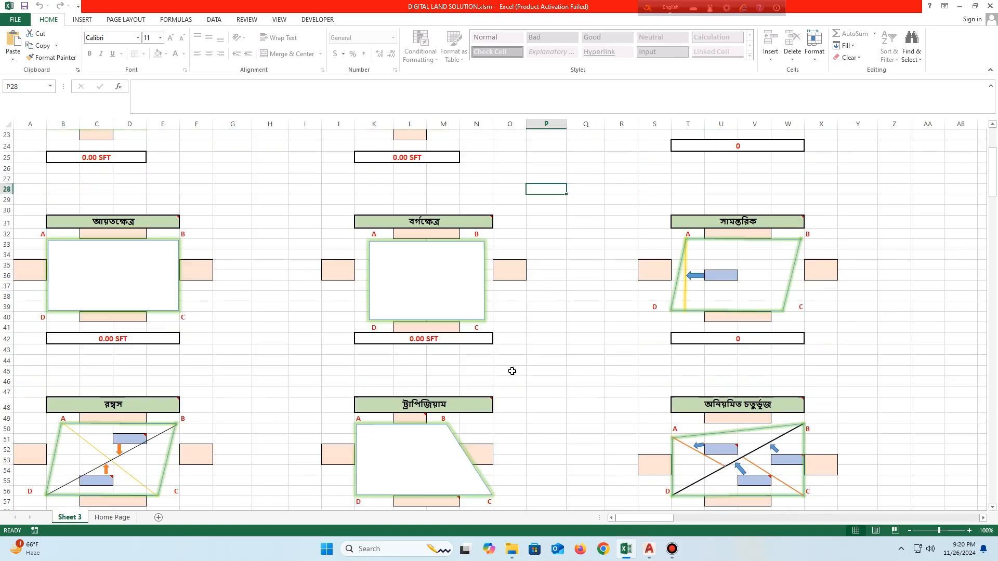
scroll(571, 382, "down", 3)
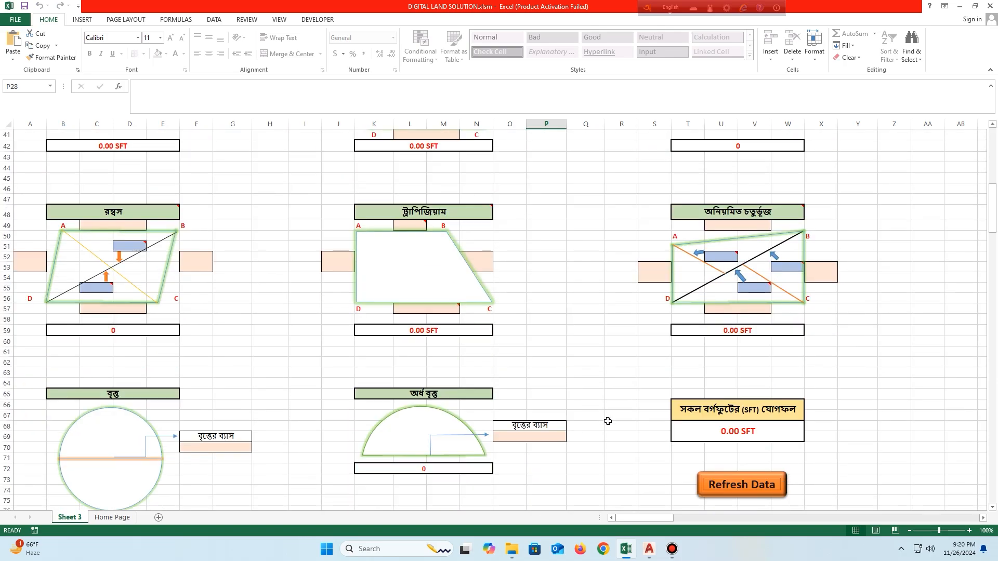
left_click_drag(615, 424, 590, 363)
scroll(591, 363, "up", 9)
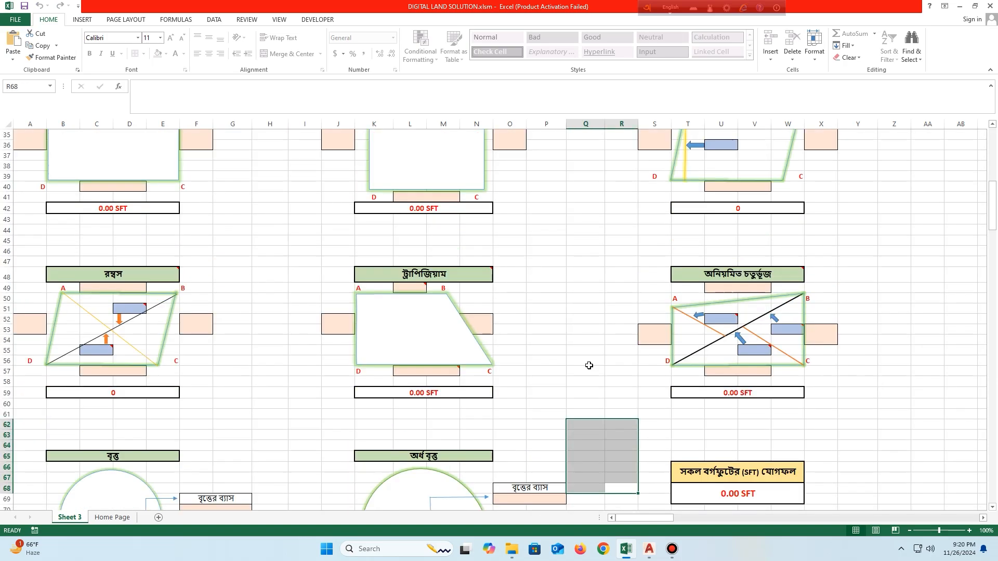
scroll(573, 291, "up", 3)
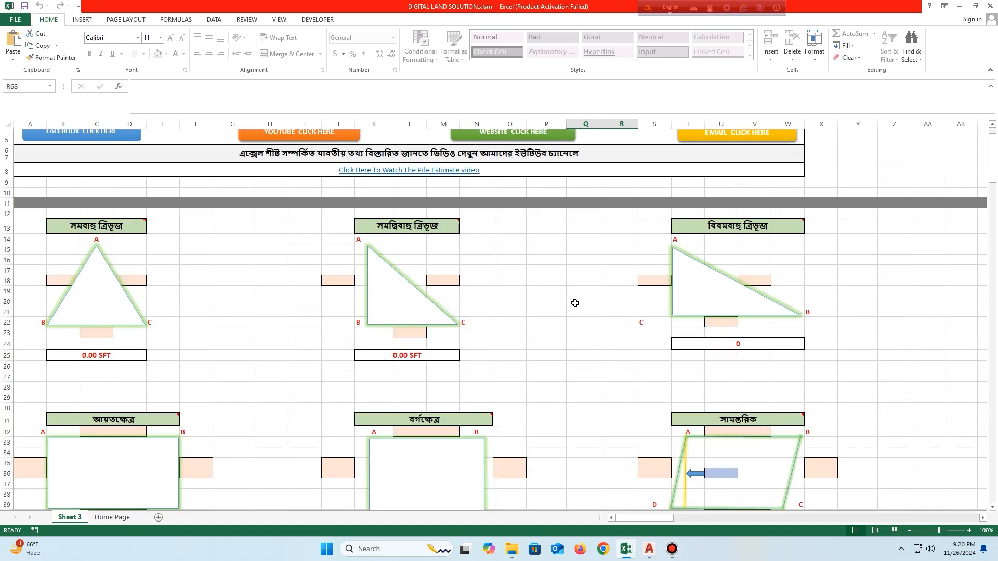
- Examine the isosceles triangle's side input cells and area result cell, and look over the shapes below
left_click(336, 278)
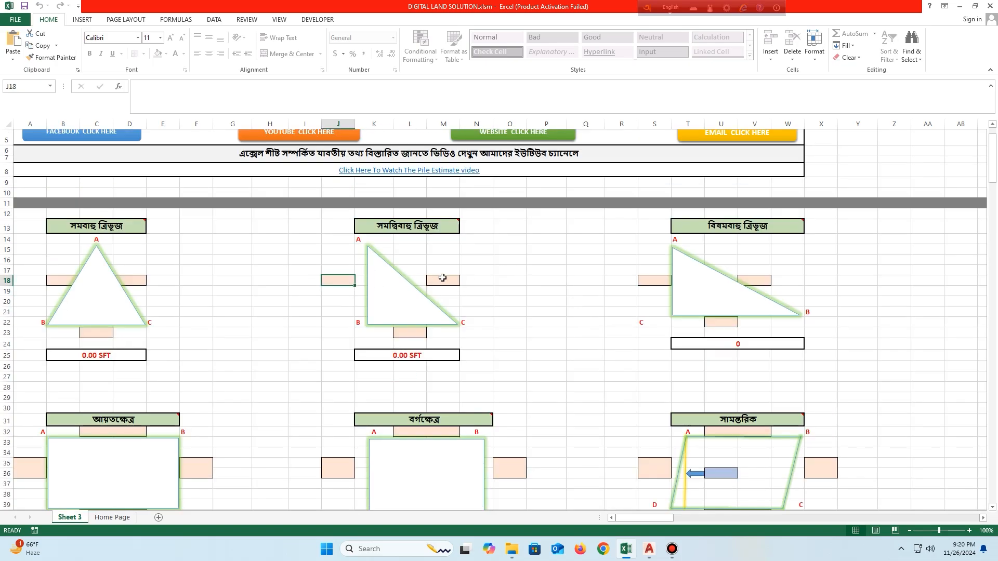
left_click(443, 279)
left_click(415, 330)
left_click(412, 355)
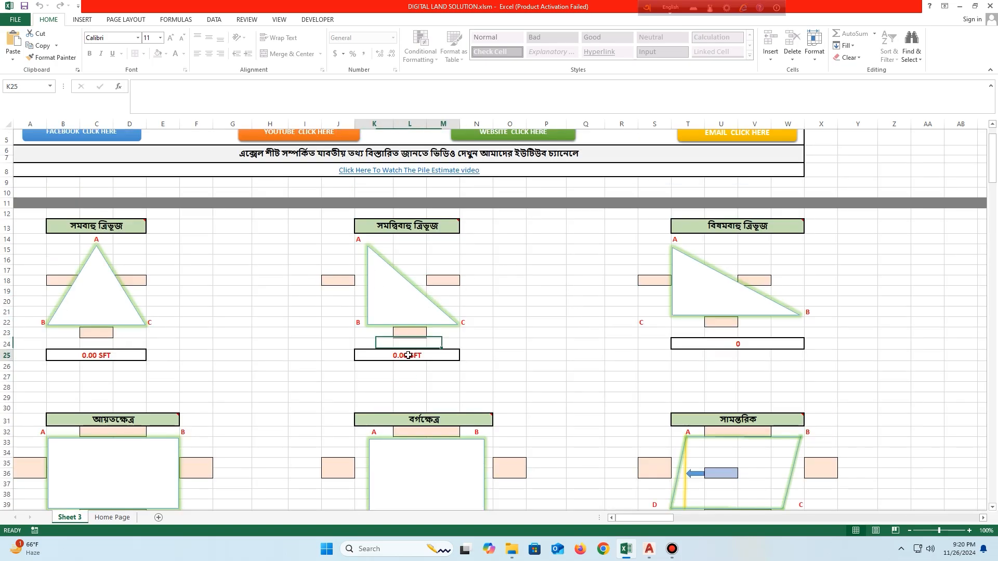
scroll(564, 362, "down", 4)
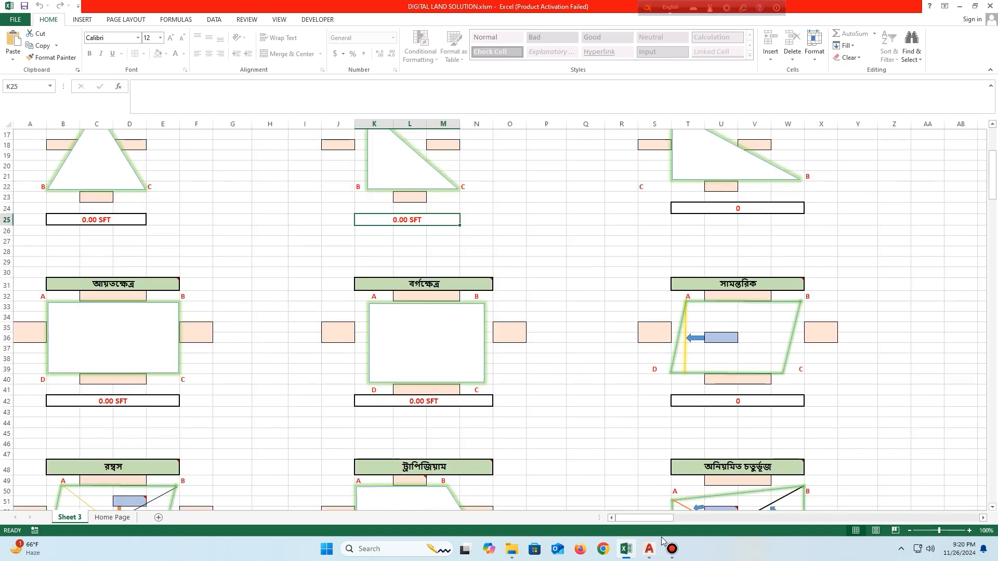
- Switch to AutoCAD and start a polyline on the scanned land map, tracing the large four-sided plot's west edge from south to north
left_click(650, 558)
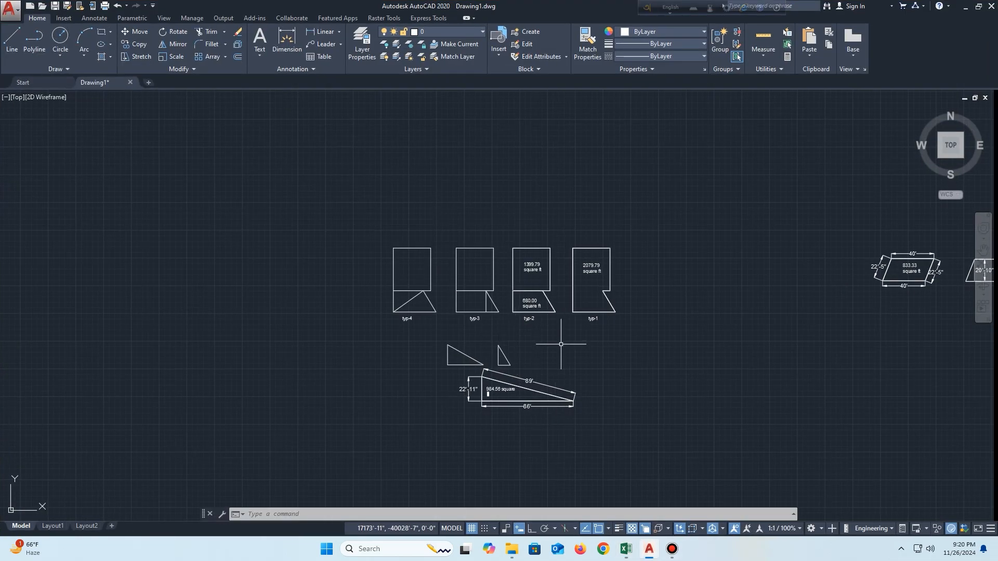
scroll(560, 345, "down", 6)
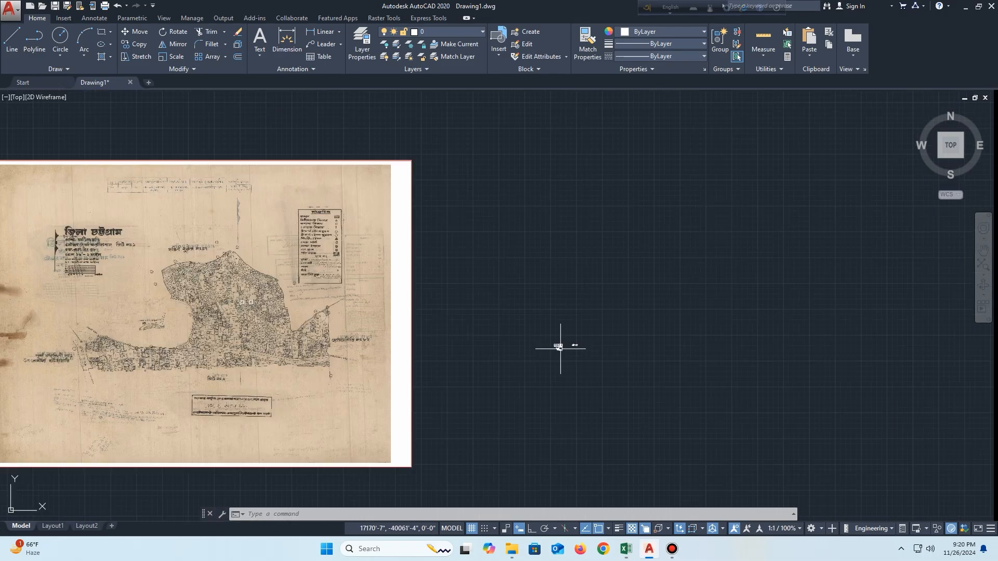
scroll(221, 342, "up", 8)
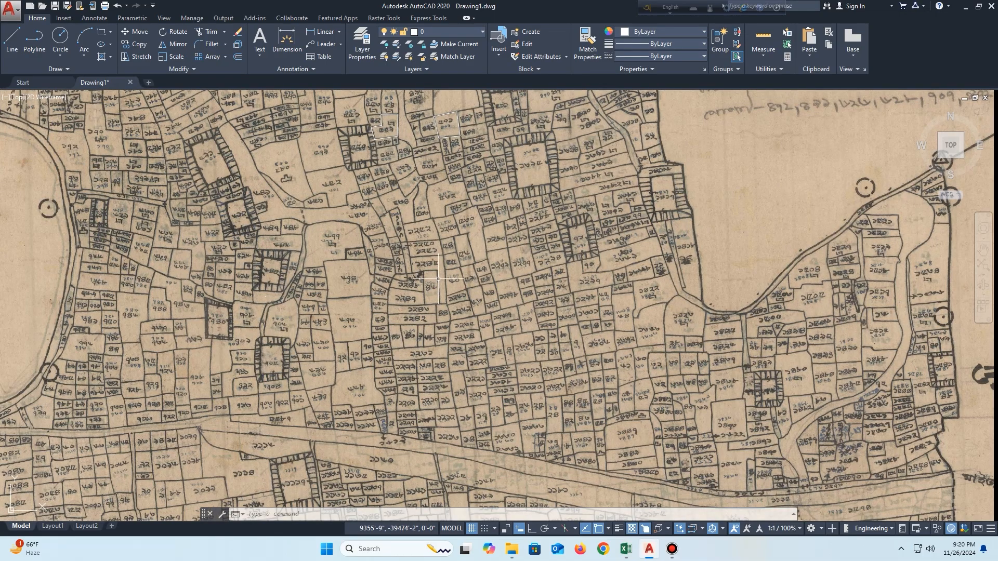
left_click(34, 42)
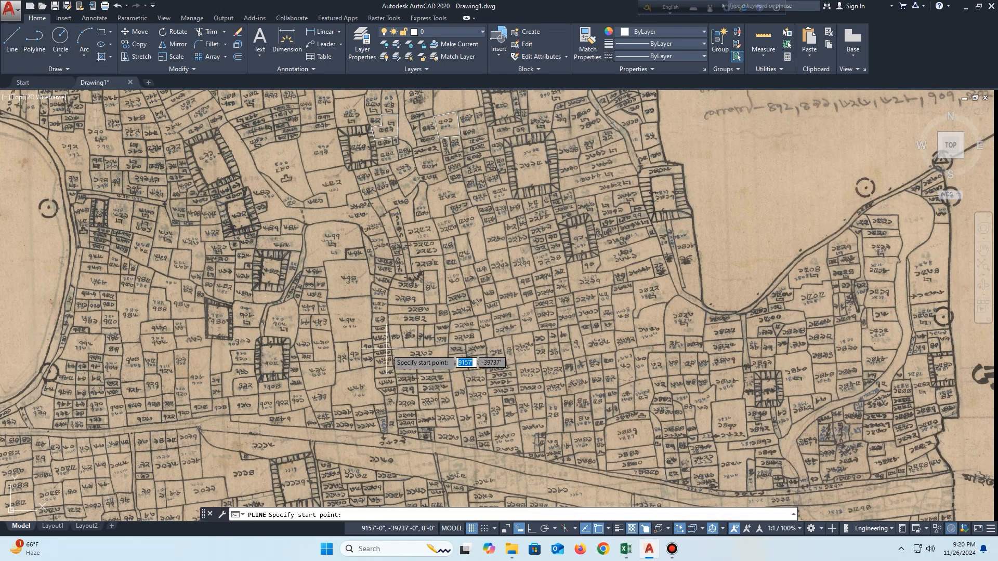
scroll(385, 343, "up", 5)
scroll(337, 342, "up", 2)
left_click(301, 342)
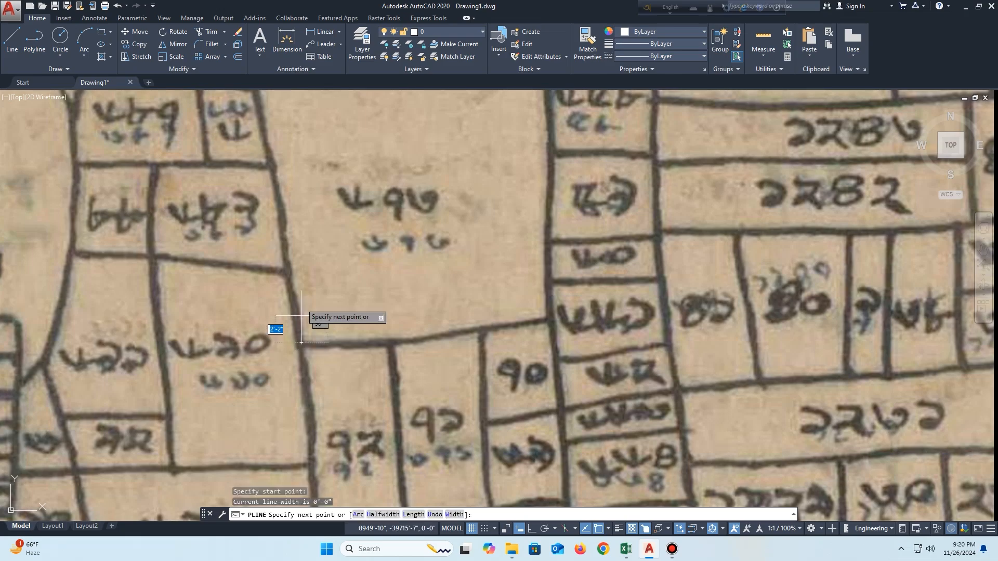
left_click(264, 145)
middle_click_drag(270, 115, 314, 369)
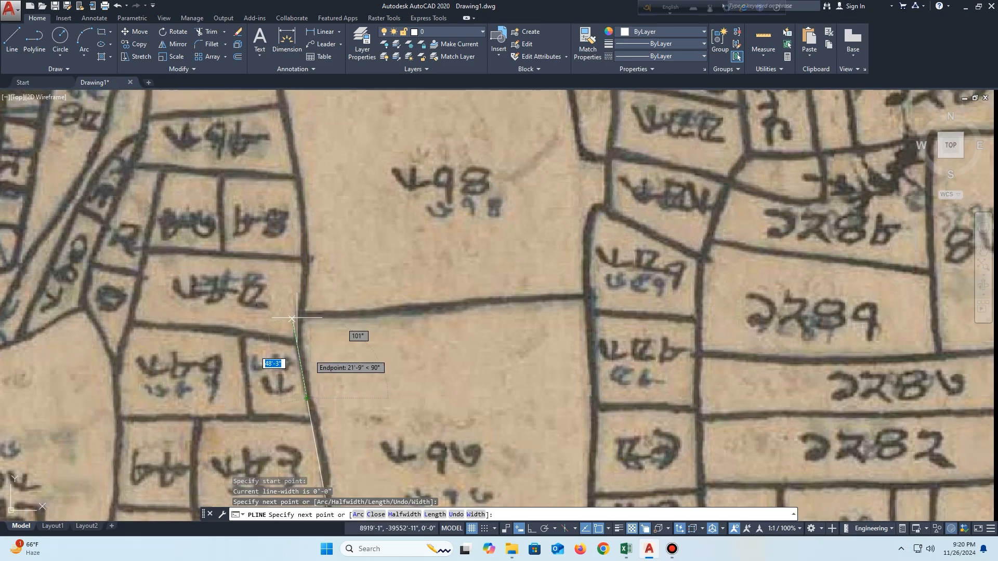
left_click(297, 344)
left_click(297, 313)
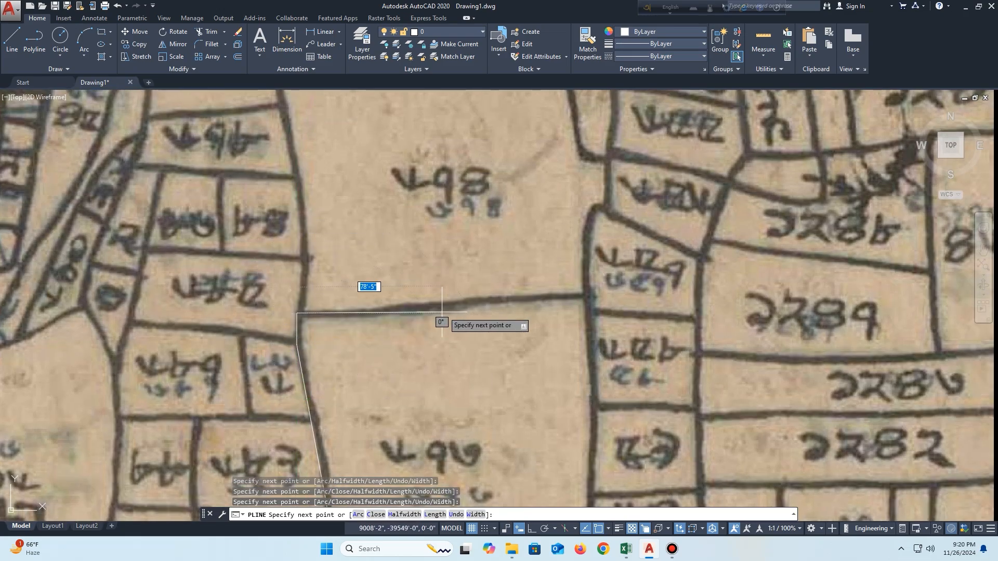
- Continue the polyline along the plot's north, east and south edges back to its start point and finish it
left_click(586, 294)
middle_click_drag(588, 434, 550, 278)
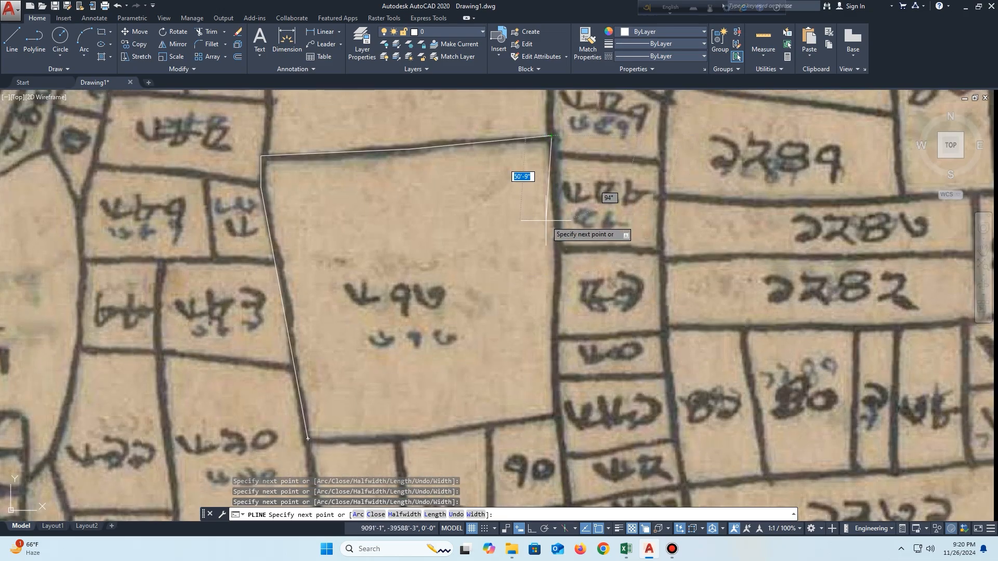
left_click(559, 211)
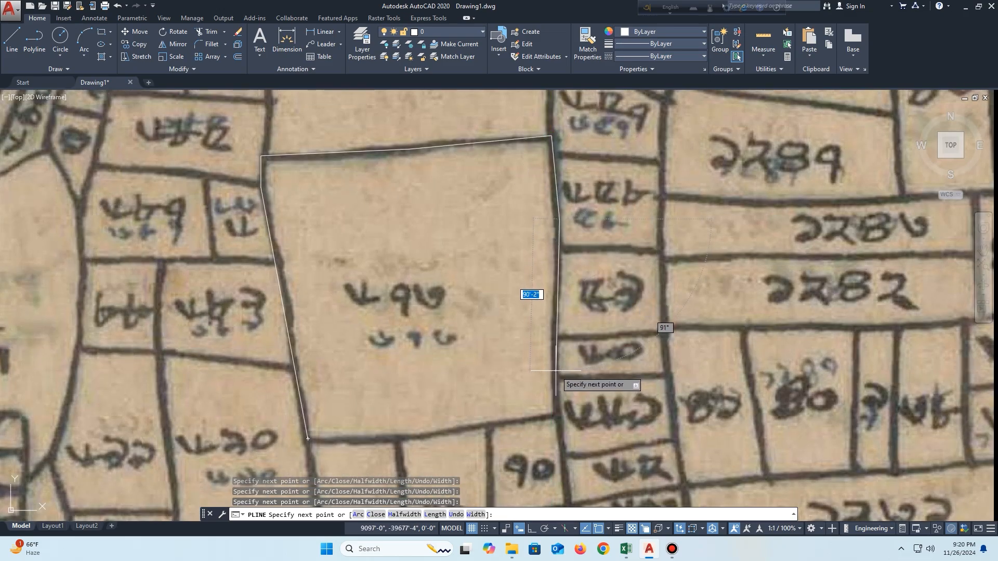
left_click(556, 371)
left_click(555, 414)
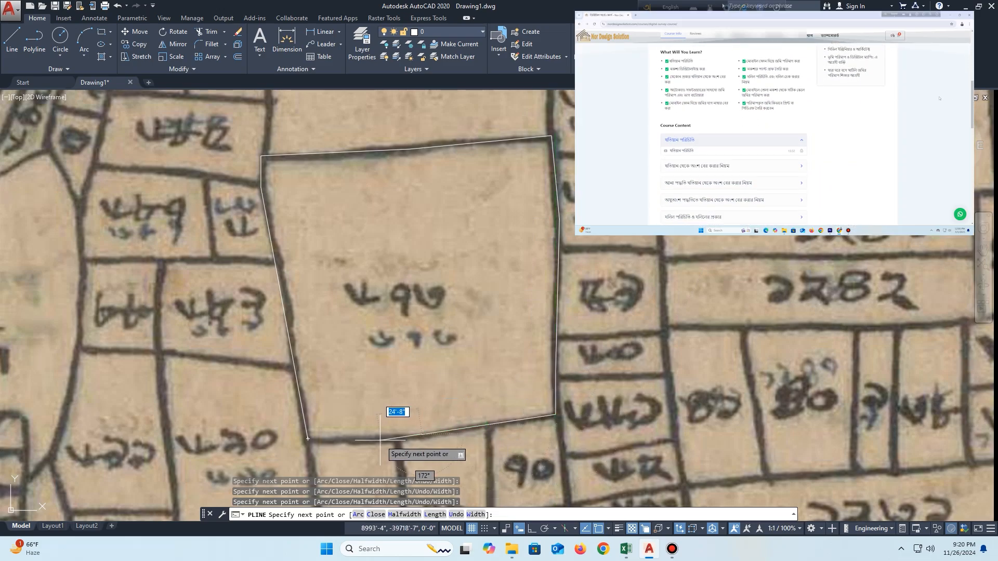
left_click(308, 438)
right_click(333, 191)
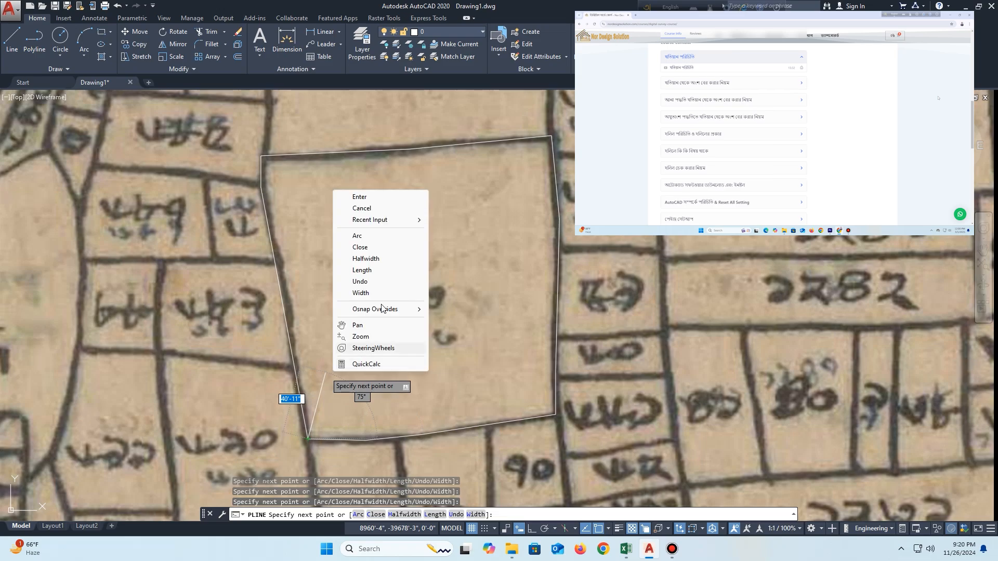
left_click(371, 198)
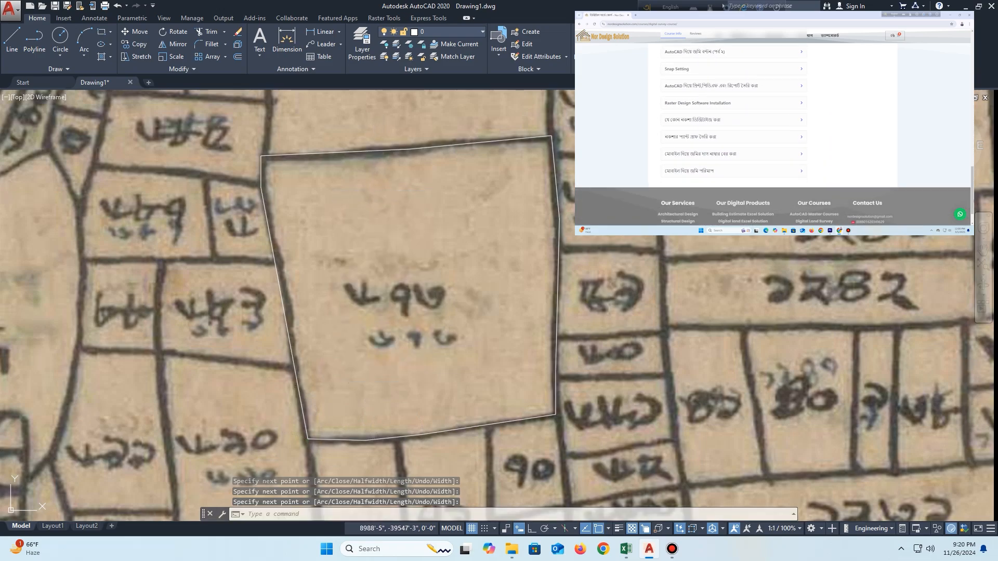
- List the traced plot polyline's properties and select its area figure in square feet
type("li")
key("Return")
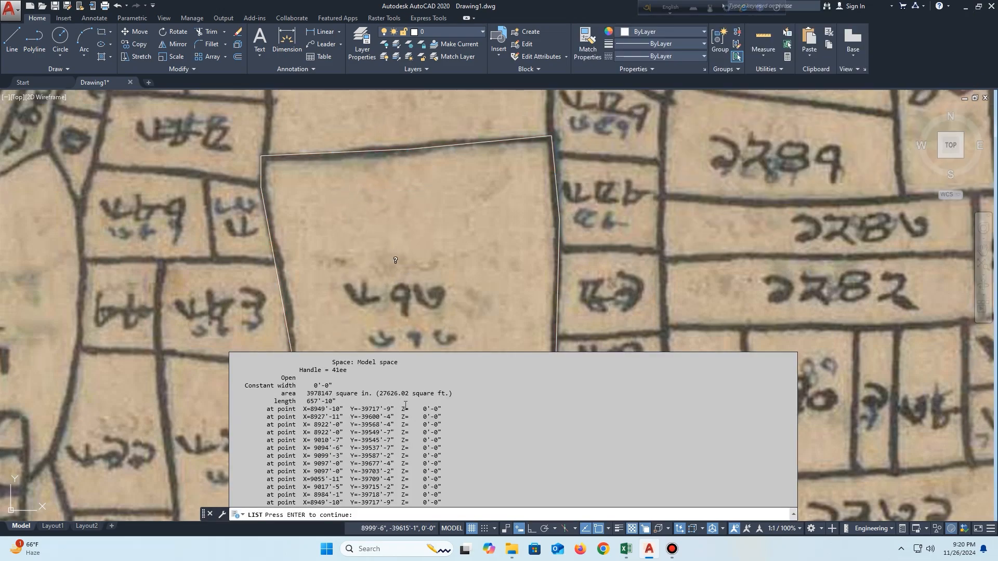
left_click_drag(378, 385, 424, 397)
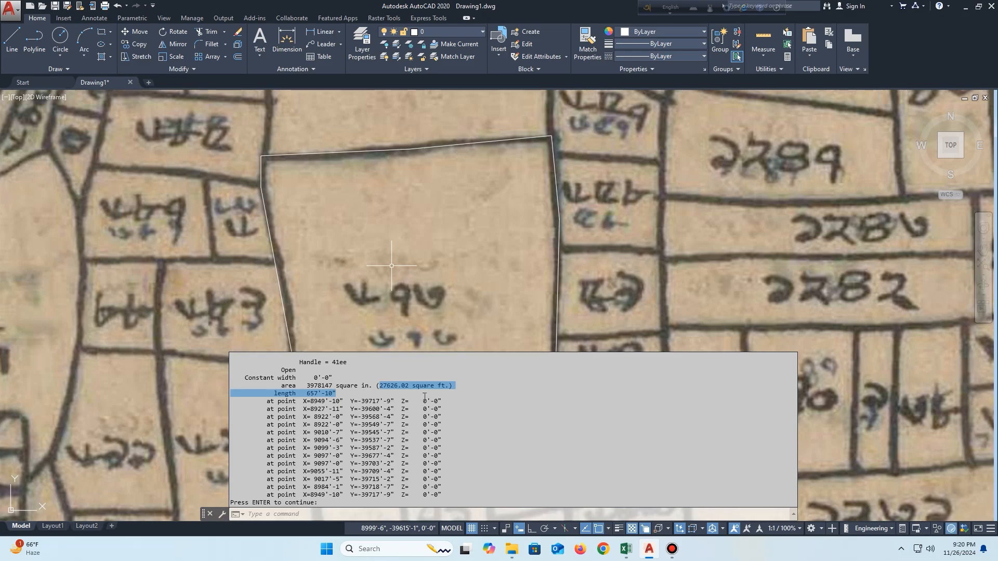
left_click(457, 385)
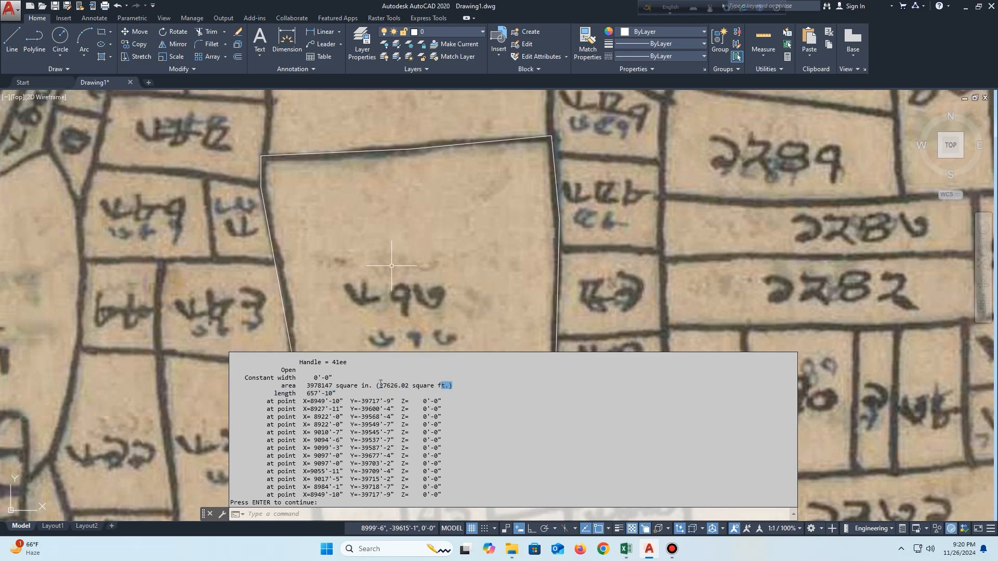
left_click_drag(380, 385, 414, 386)
- Switch to Excel and enter 27626.02 as the area in the square-foot to kani, ganda, katha and shatak converter
left_click(625, 549)
scroll(558, 342, "down", 10)
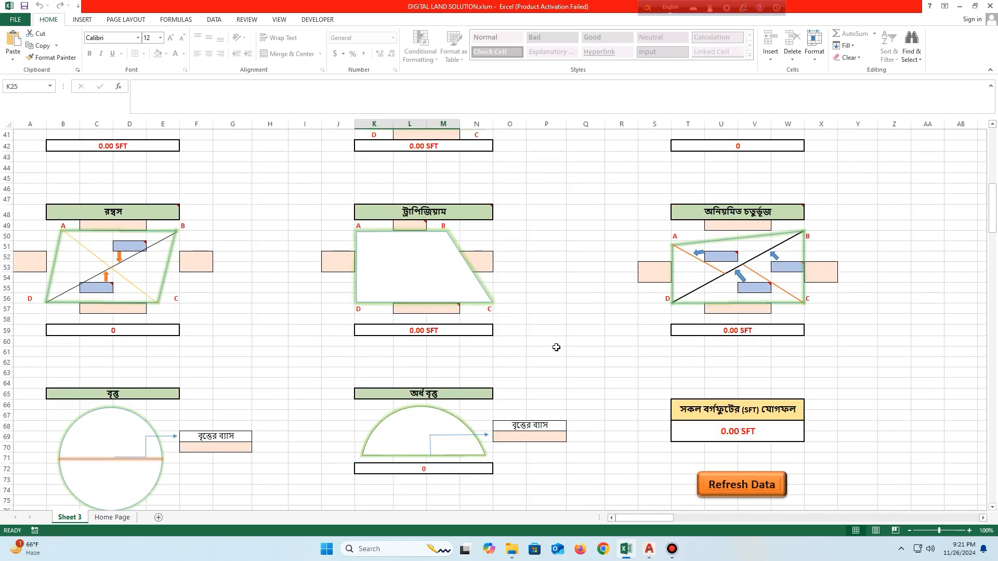
scroll(540, 357, "down", 11)
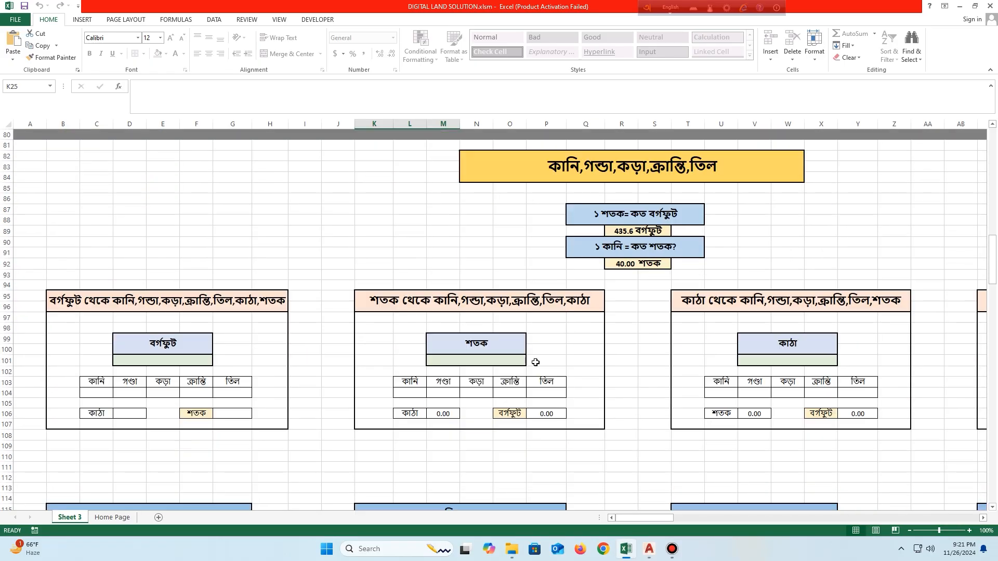
left_click(162, 360)
type("27626.02")
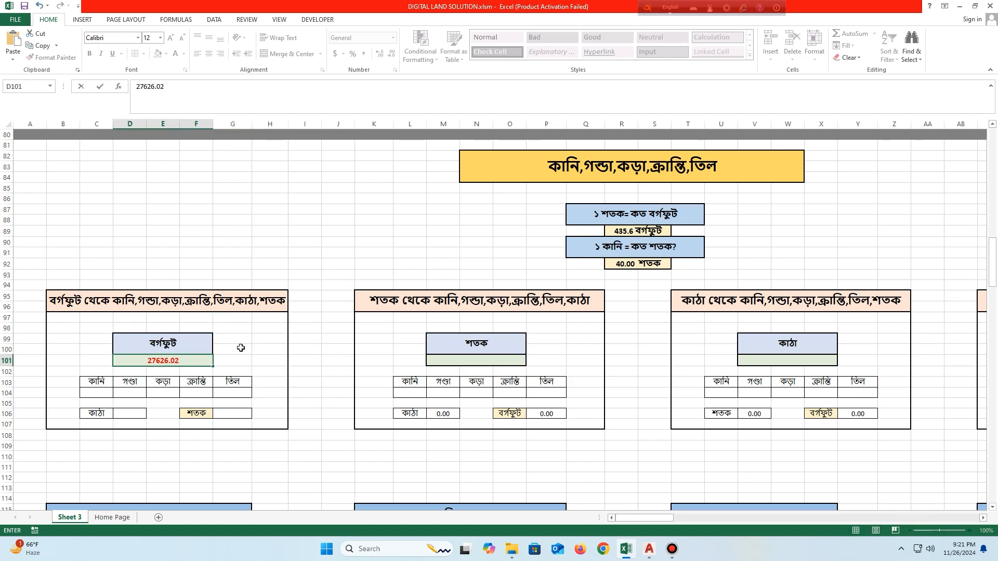
left_click(327, 353)
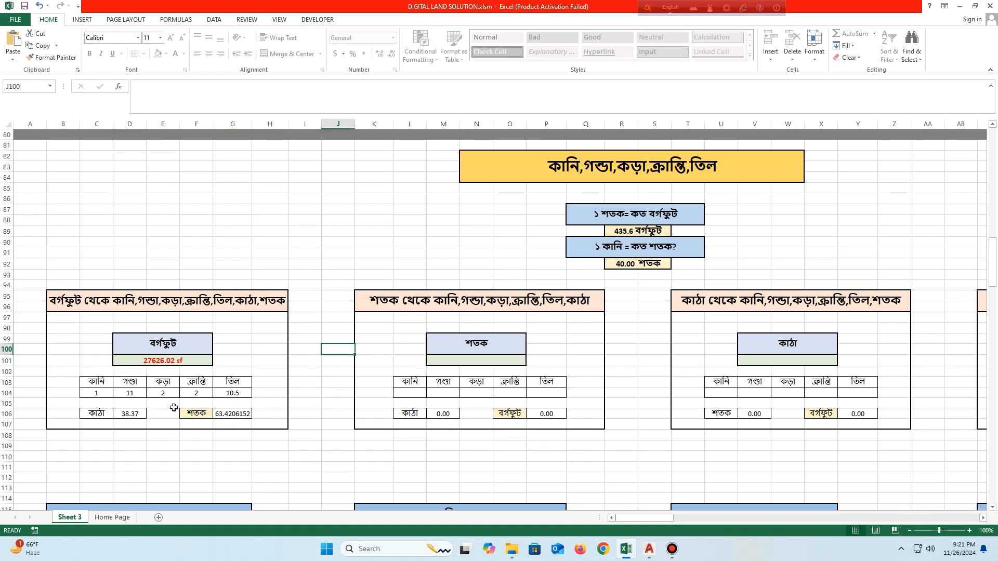
- Look at the traced plot in AutoCAD, then examine its converted kani-to-til, katha and shatak values in Excel
left_click(649, 550)
scroll(357, 288, "down", 3)
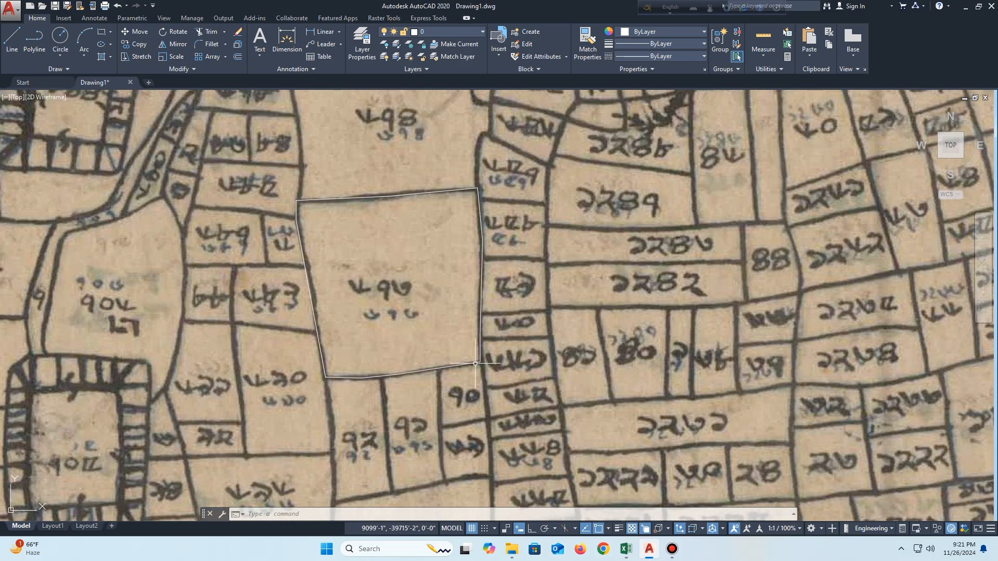
left_click(625, 549)
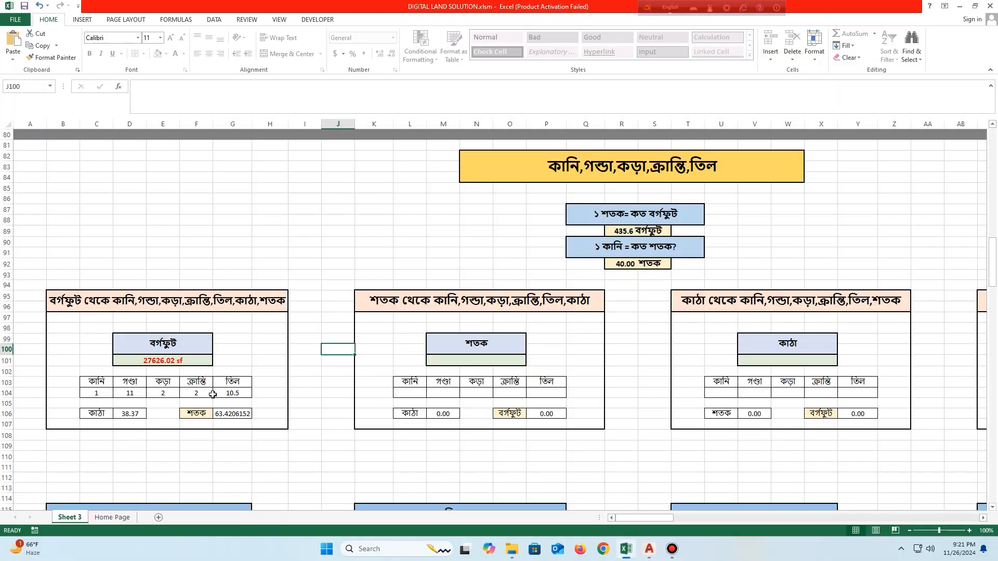
left_click_drag(82, 394, 229, 392)
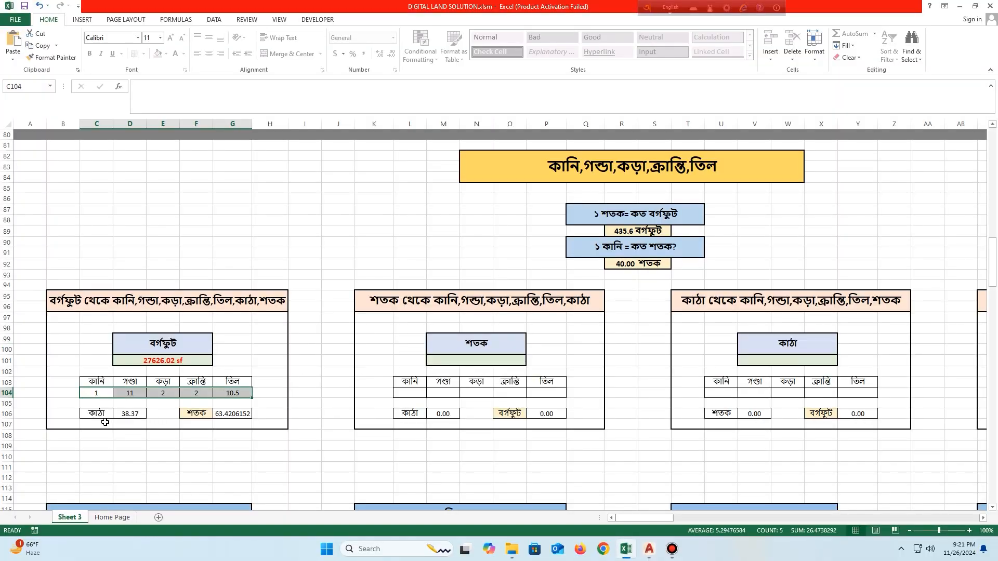
left_click_drag(99, 414, 130, 414)
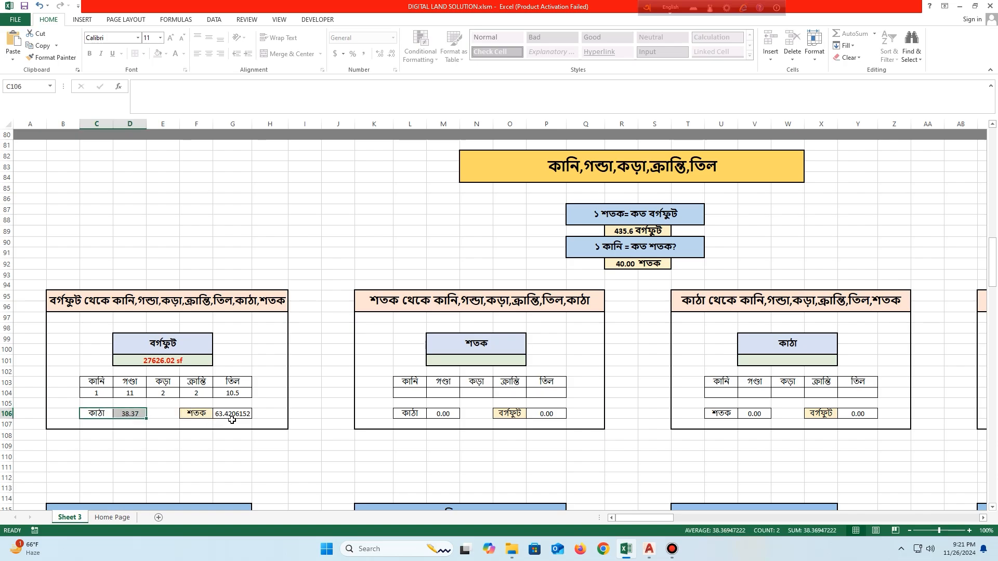
left_click(203, 414)
left_click(218, 414)
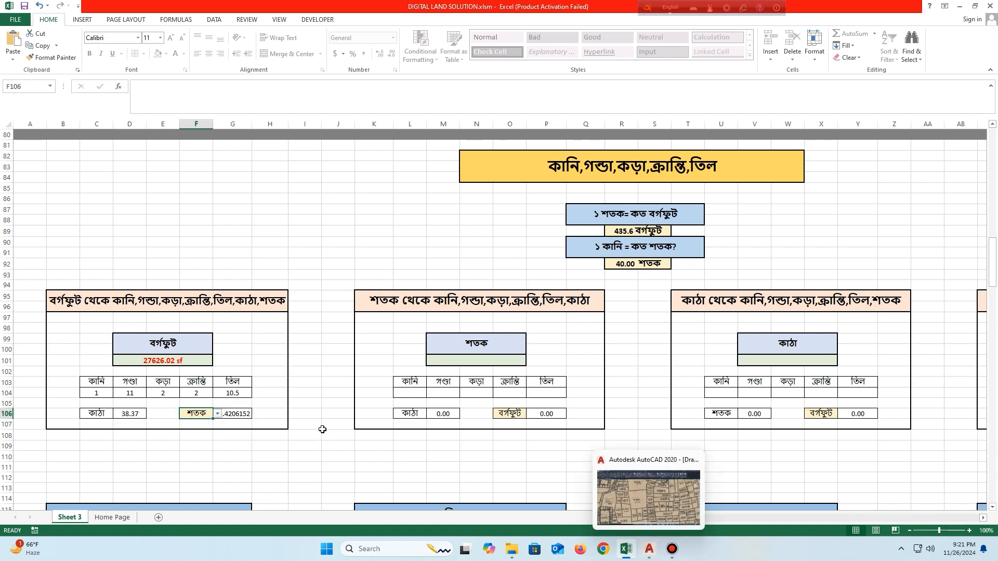
- Switch to AutoCAD and look over the traced plot, the surrounding plots and the whole map sheet
mouse_move(654, 546)
left_click(647, 500)
scroll(396, 294, "up", 2)
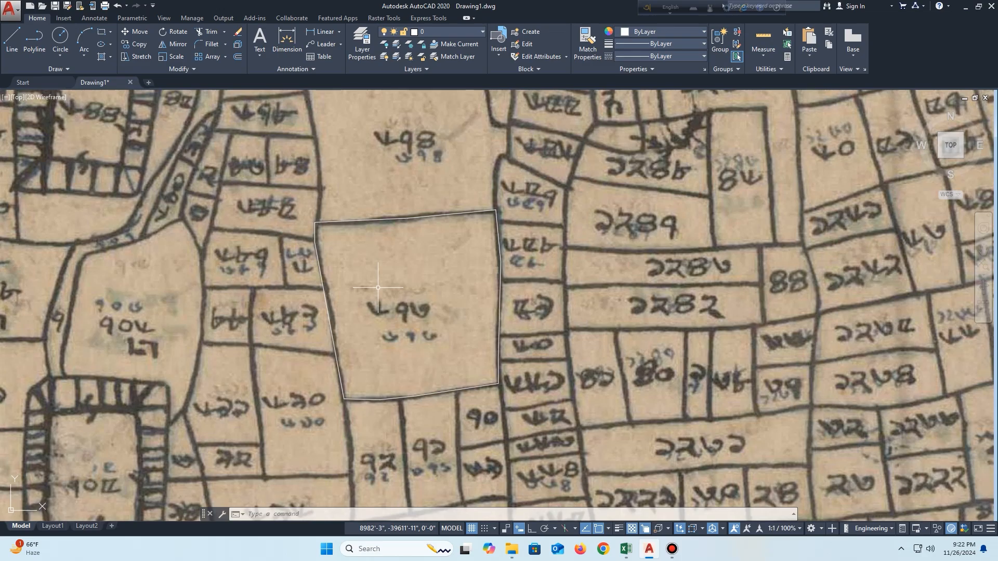
scroll(378, 288, "down", 8)
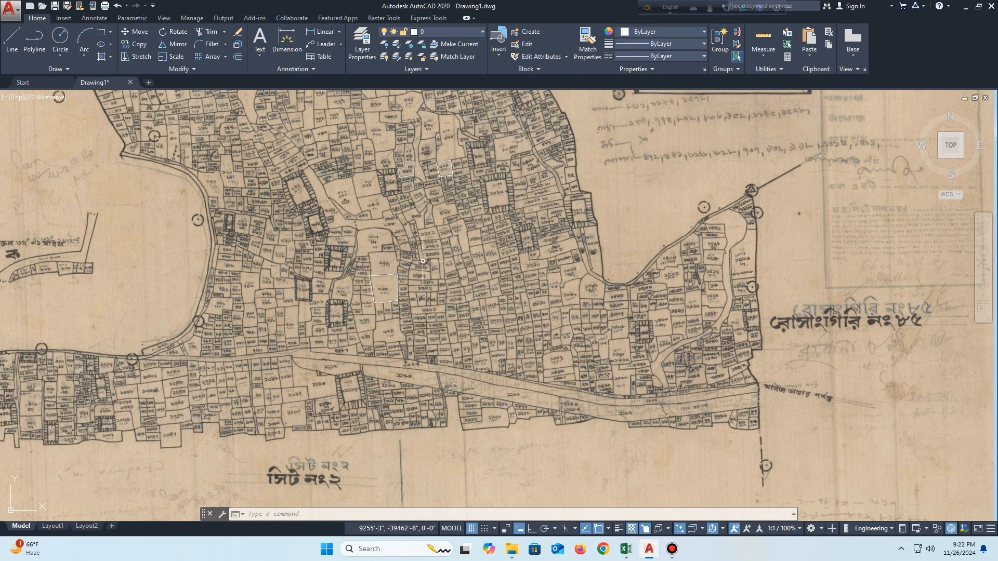
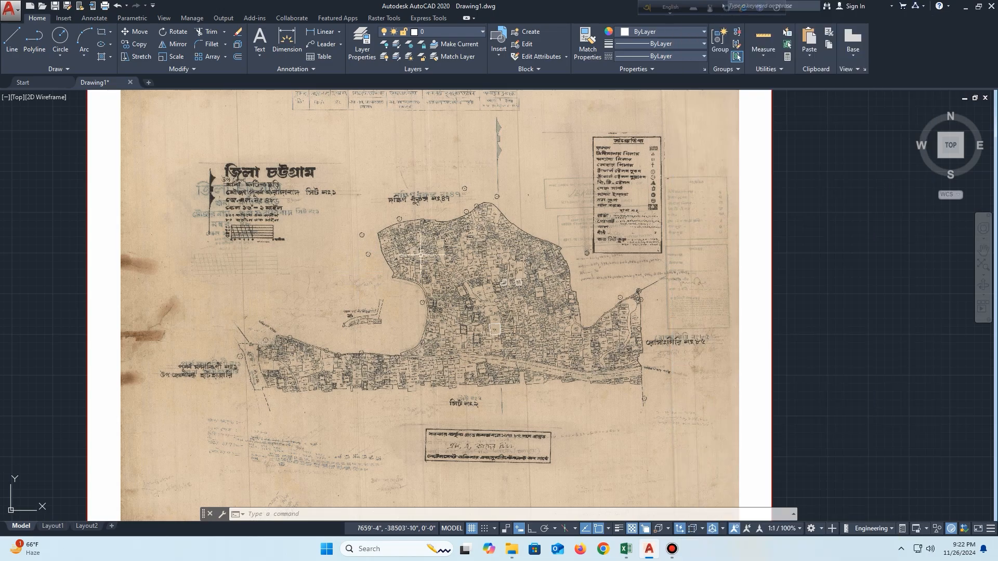
scroll(472, 260, "up", 4)
scroll(447, 231, "up", 6)
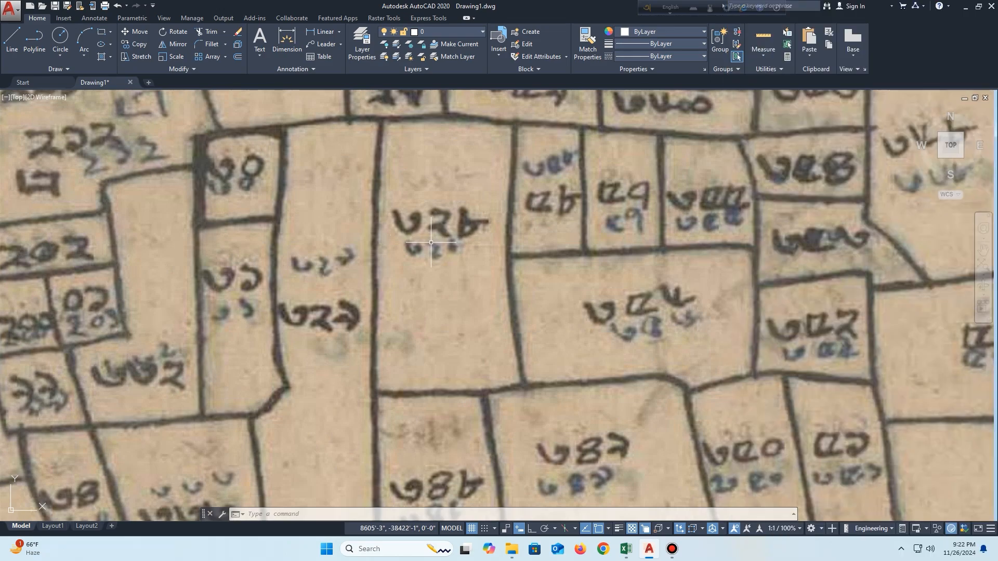
scroll(431, 242, "down", 2)
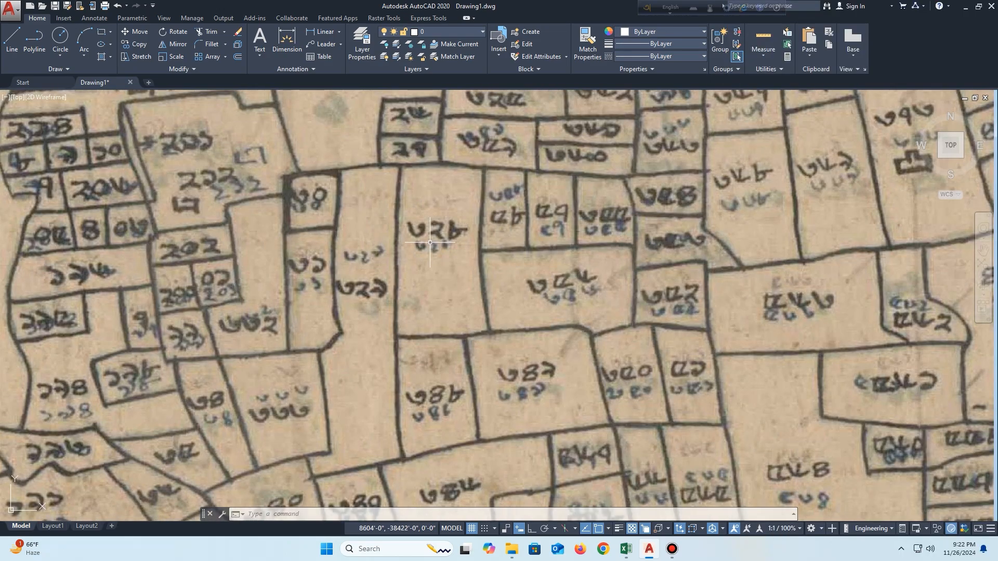
scroll(430, 243, "down", 6)
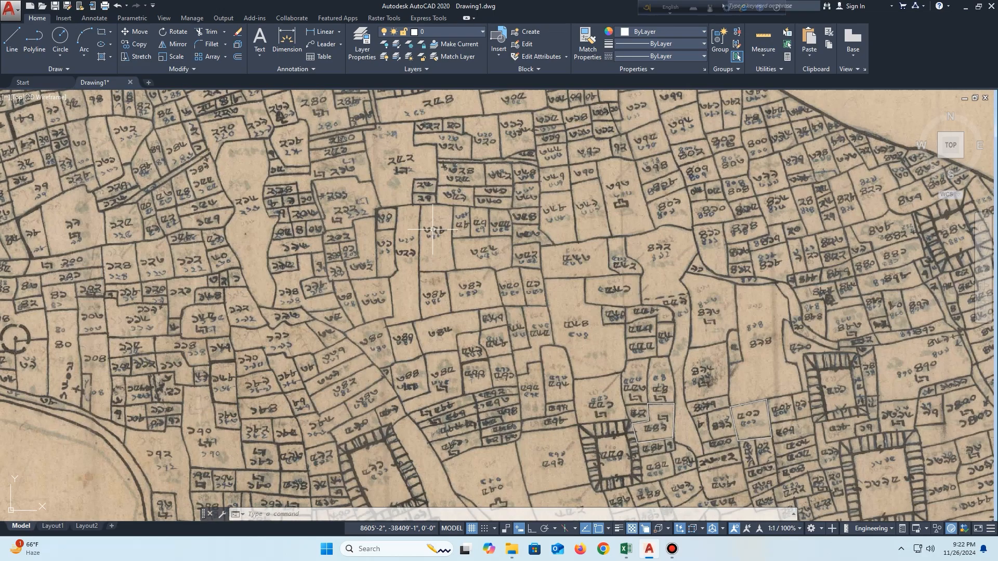
scroll(432, 228, "down", 5)
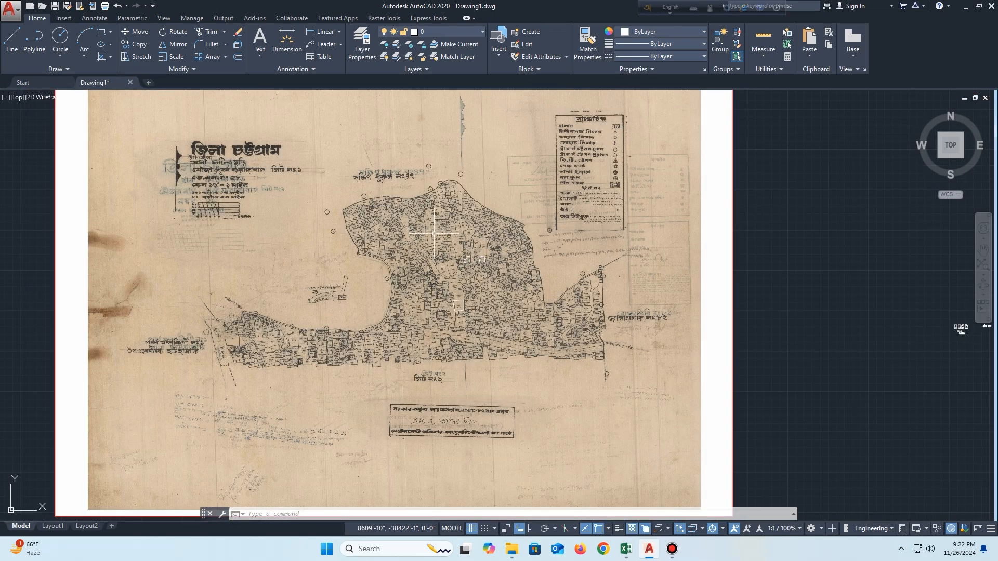
scroll(464, 257, "down", 2)
- Switch to Excel and review the shape area calculators and the kani, ganda, kora, kranti and til converters
left_click(626, 549)
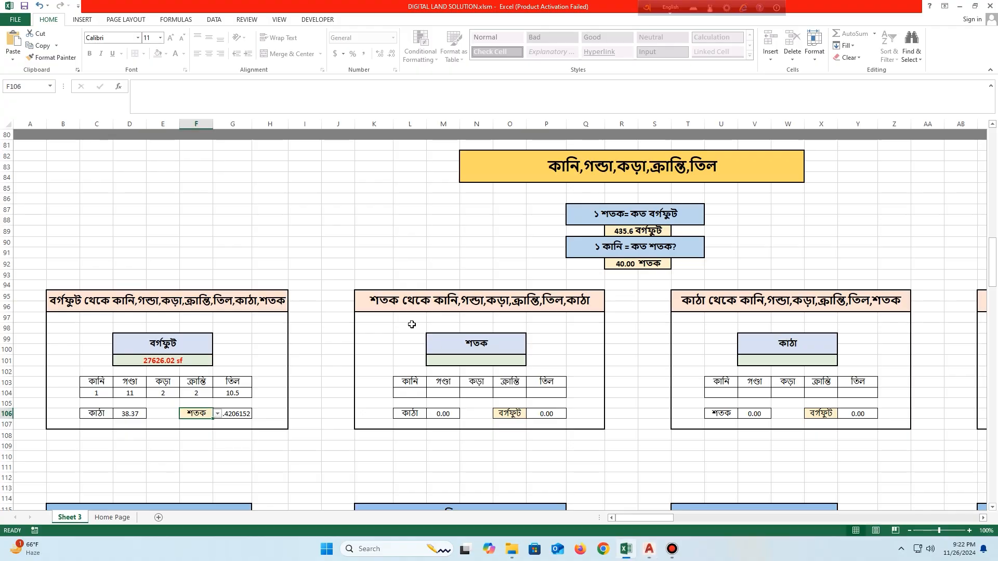
scroll(408, 323, "up", 4)
scroll(407, 323, "up", 15)
left_click_drag(269, 200, 535, 337)
left_click(617, 350)
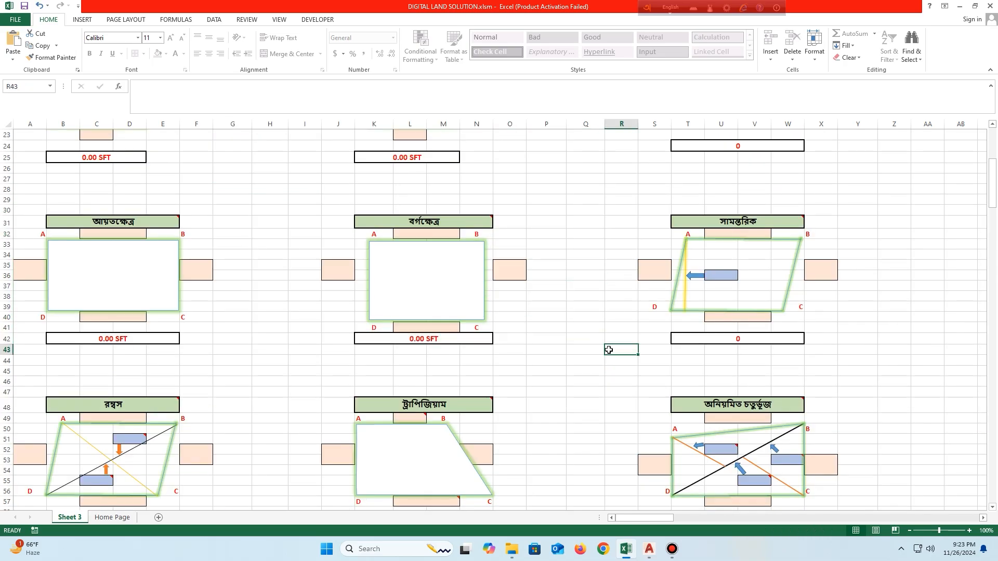
scroll(603, 349, "down", 12)
scroll(584, 350, "down", 3)
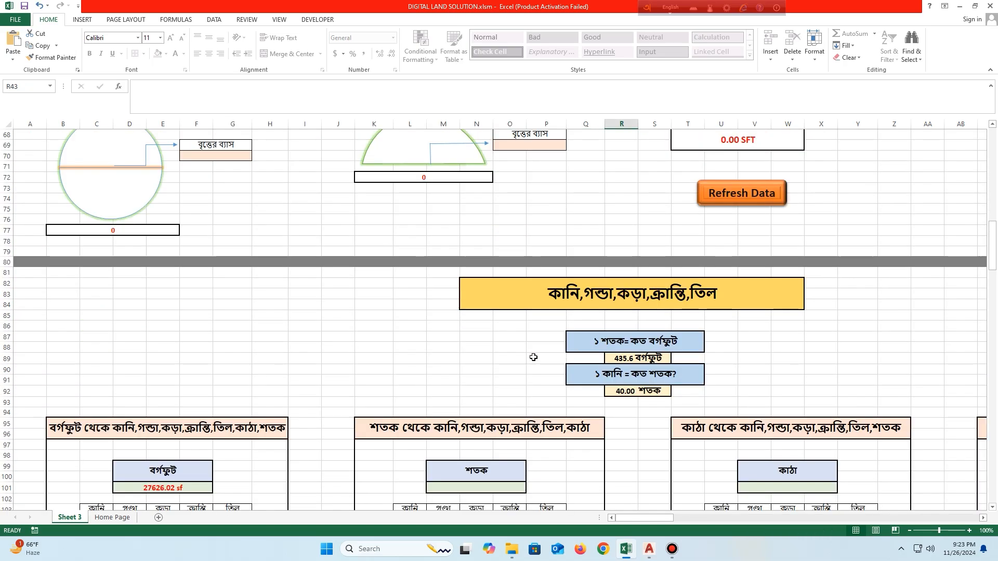
scroll(514, 347, "up", 2)
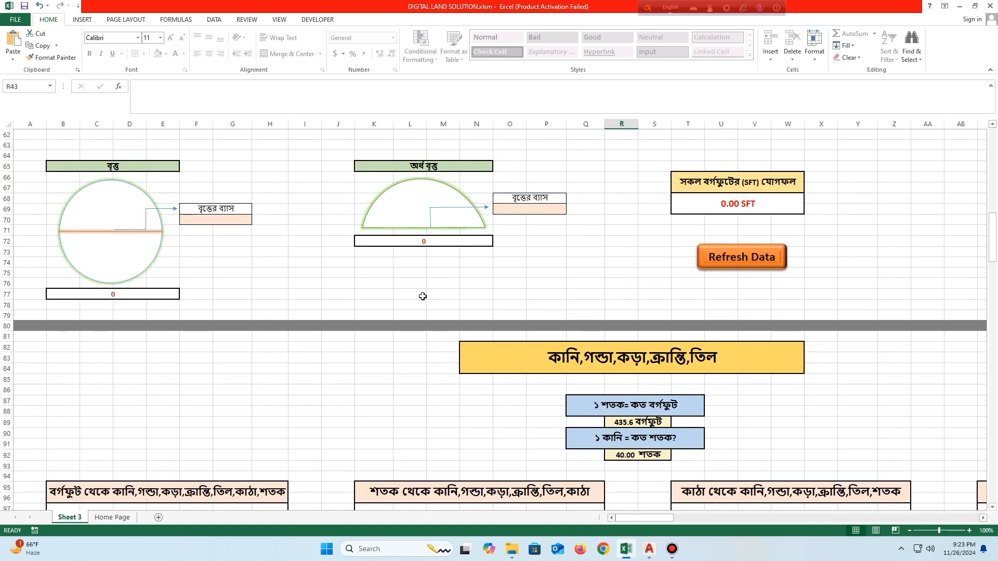
scroll(423, 294, "down", 5)
scroll(143, 422, "down", 2)
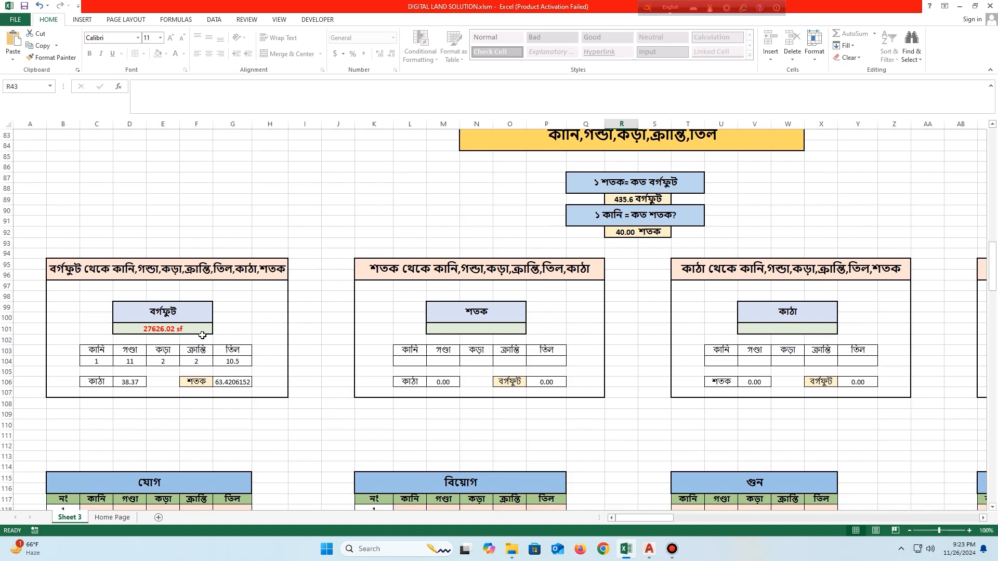
- Switch to AutoCAD and copy the area figure 2079.79 from the typ-1 plot's label
left_click(177, 328)
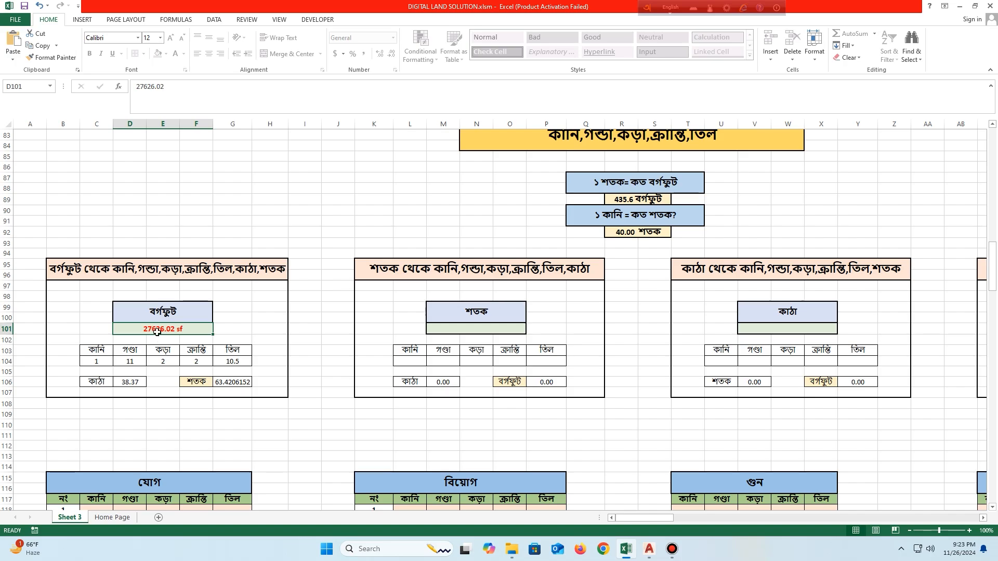
left_click(648, 550)
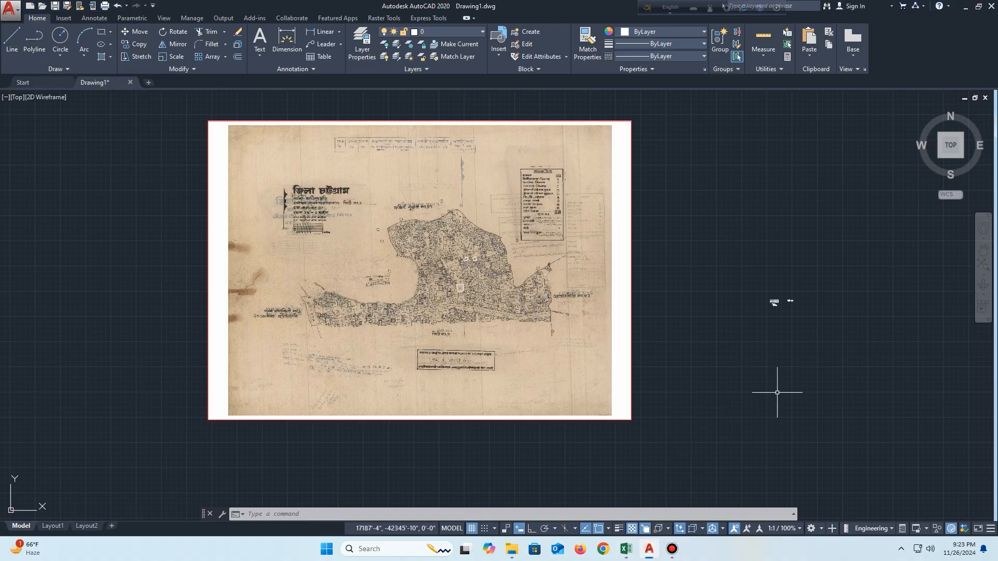
scroll(754, 330, "up", 3)
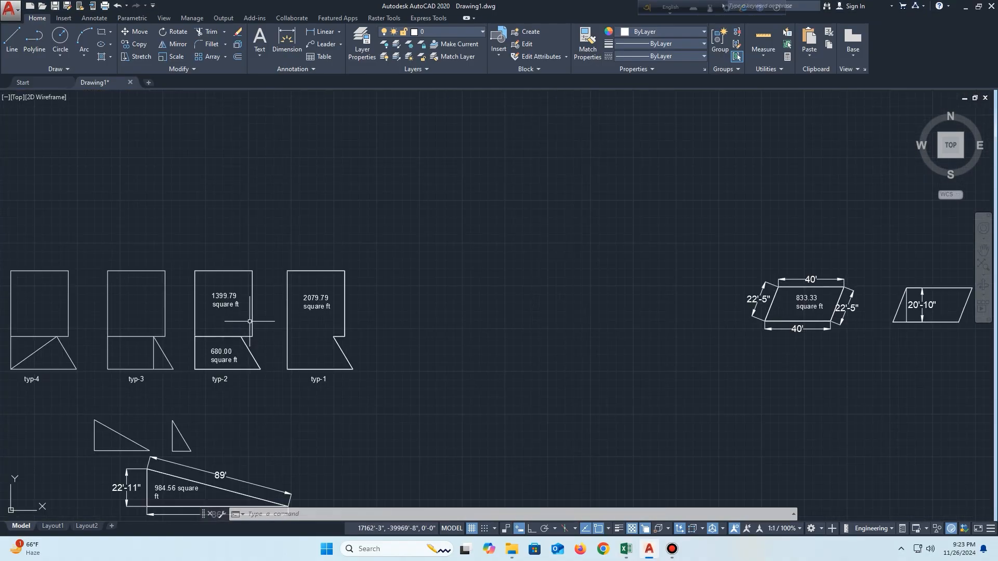
scroll(235, 338, "up", 6)
double_click(393, 262)
left_click_drag(453, 262, 396, 261)
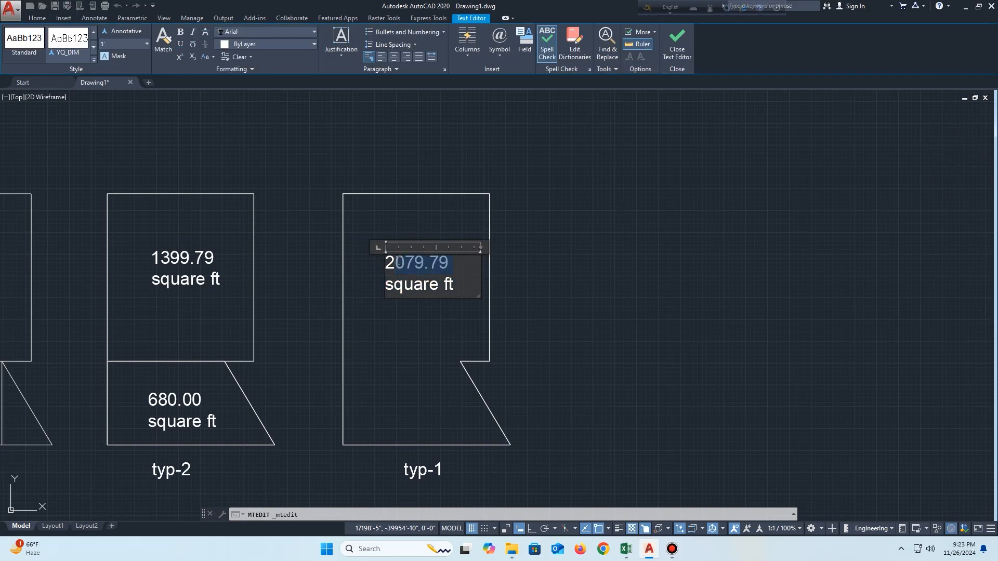
left_click(573, 266)
- Switch to Excel, replace the square-foot converter's area with 2079.79 and check its converted values
left_click(625, 549)
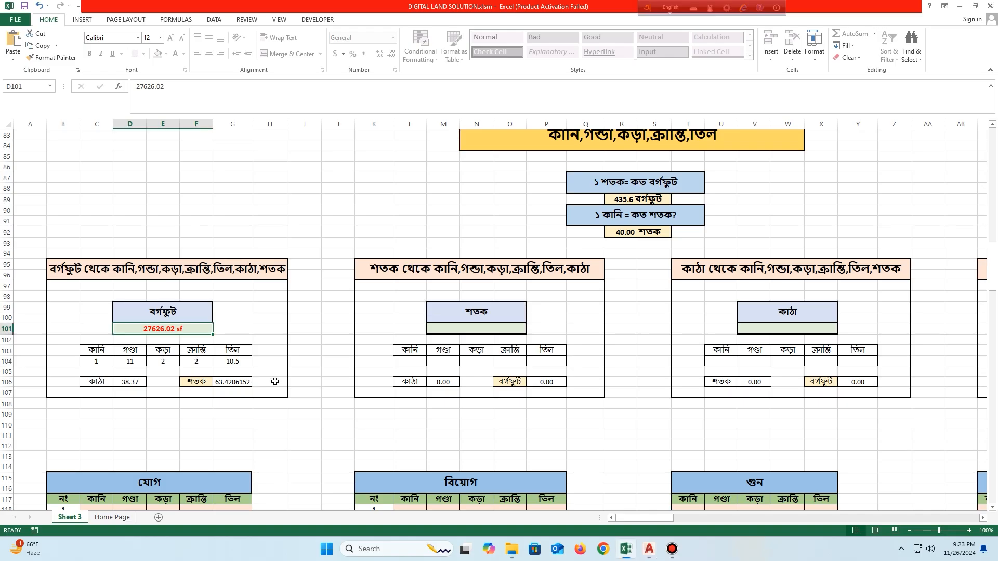
key("Delete")
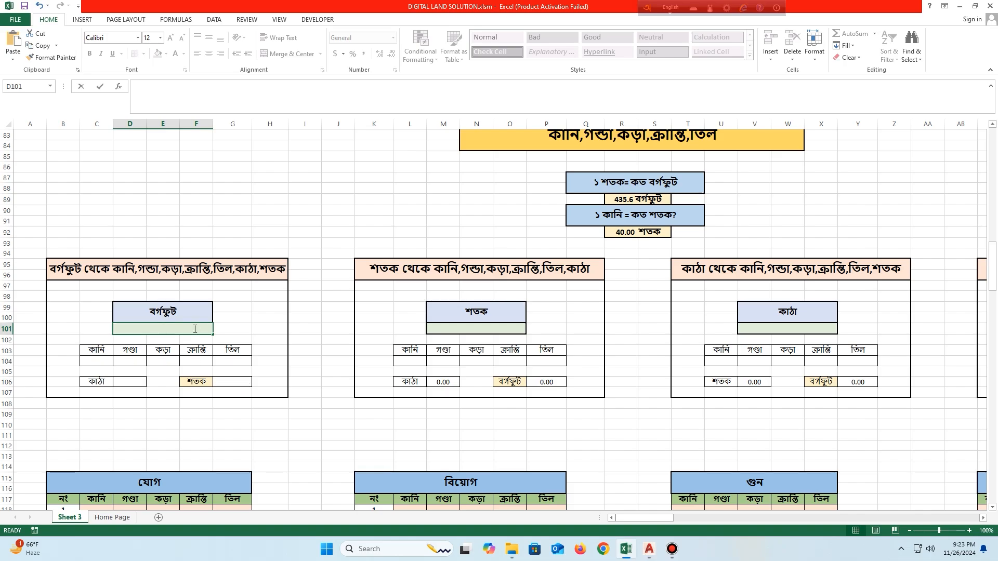
right_click(195, 329)
left_click(217, 373)
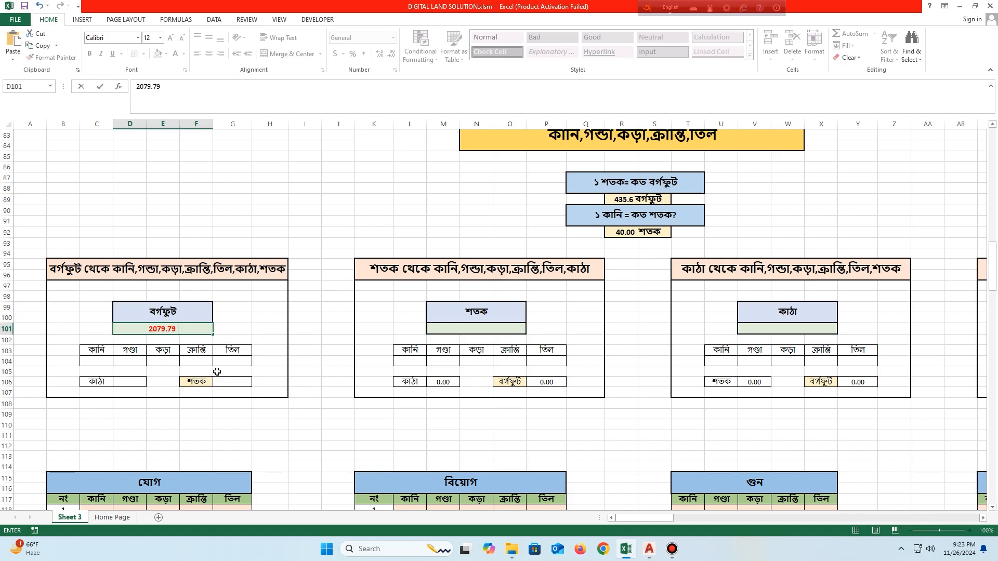
left_click(245, 317)
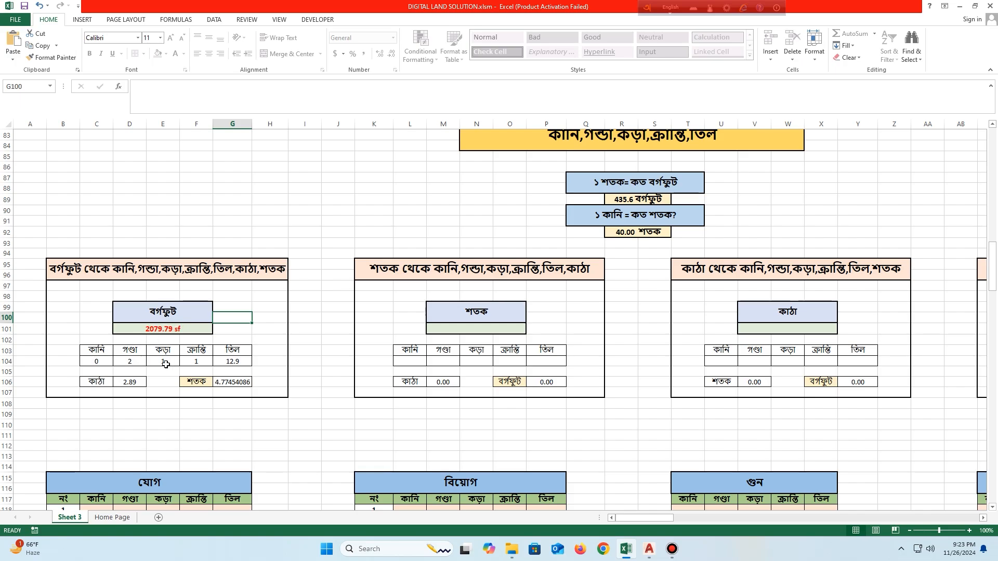
left_click(265, 362)
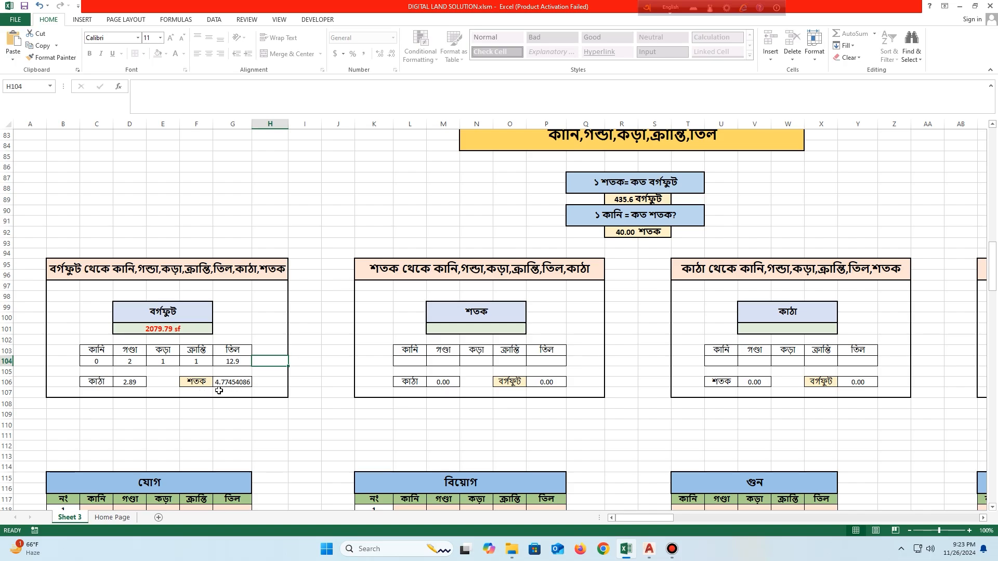
left_click(266, 384)
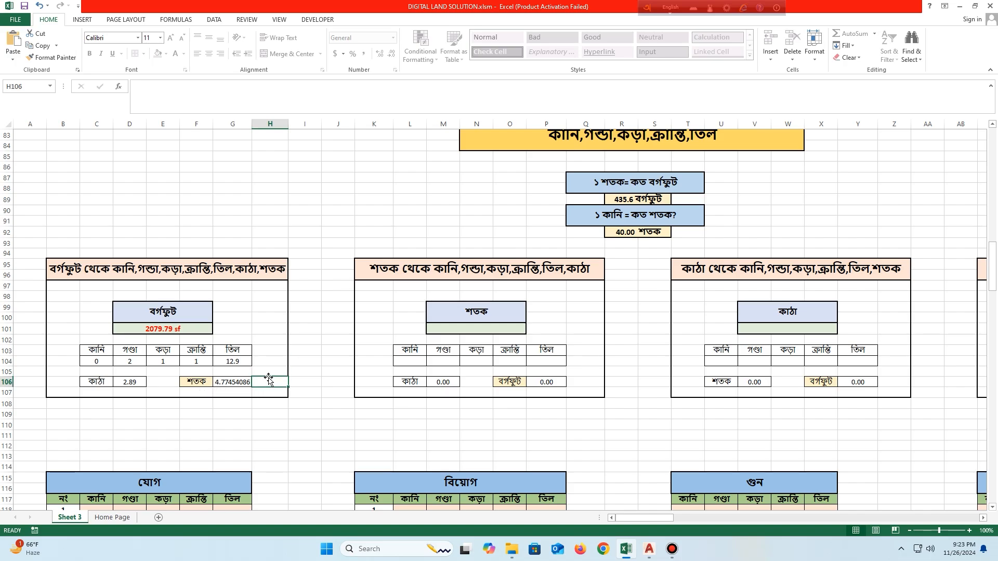
- Enter 5.5 as the area in the shatak to kani, ganda and katha converter
left_click(463, 327)
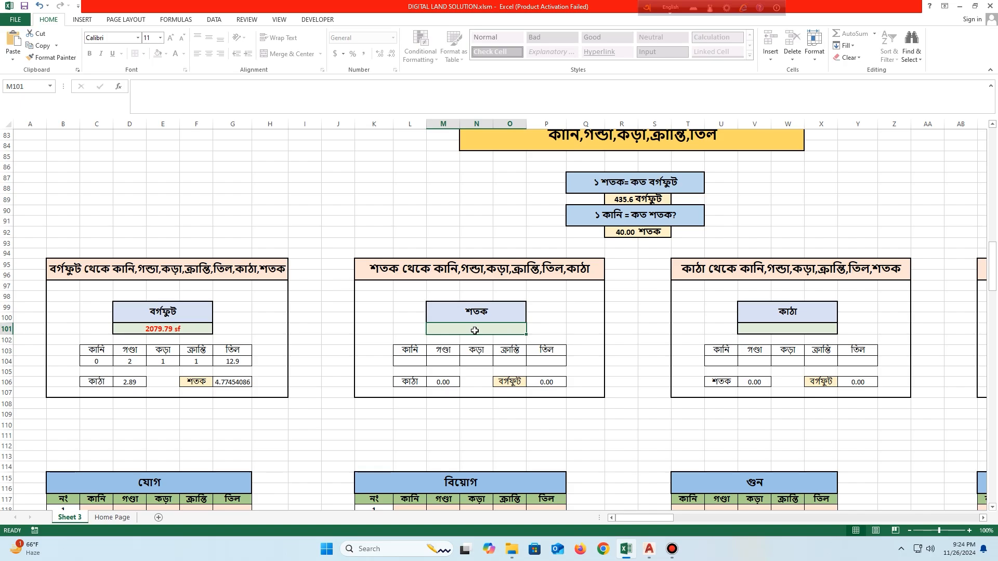
type("5.5")
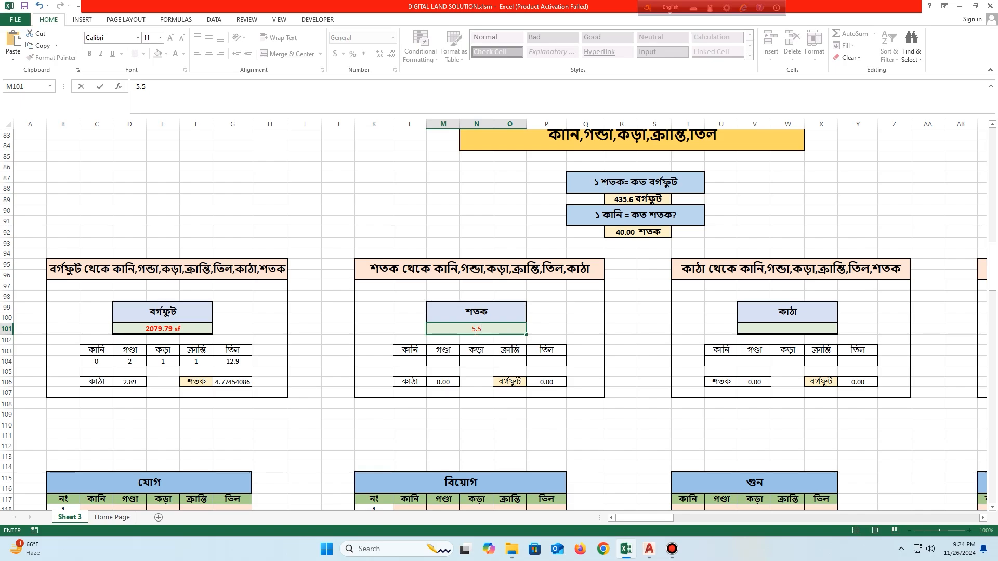
key("Return")
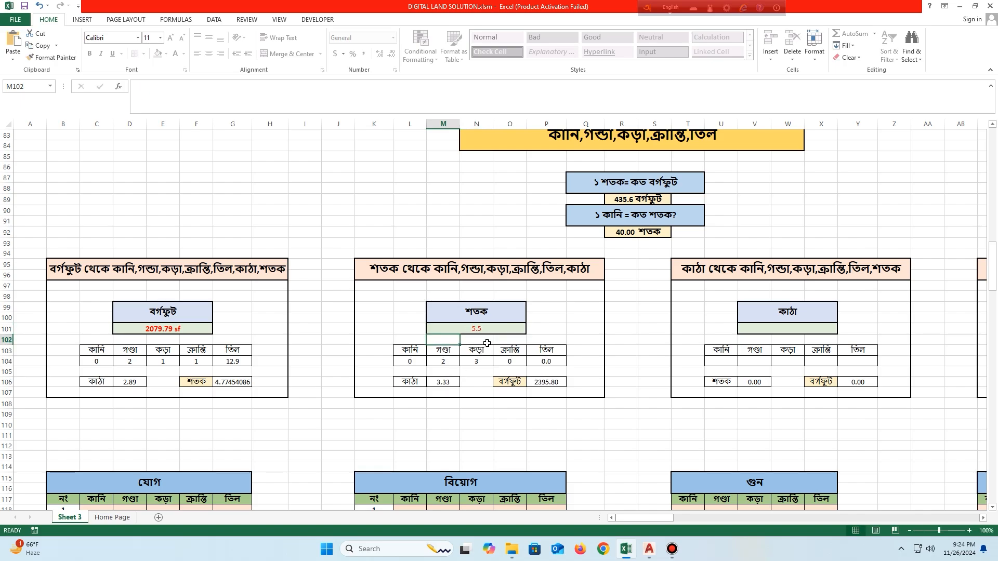
- Examine the shatak converter's ganda, kora, kranti, til, katha and square-foot results
left_click(451, 364)
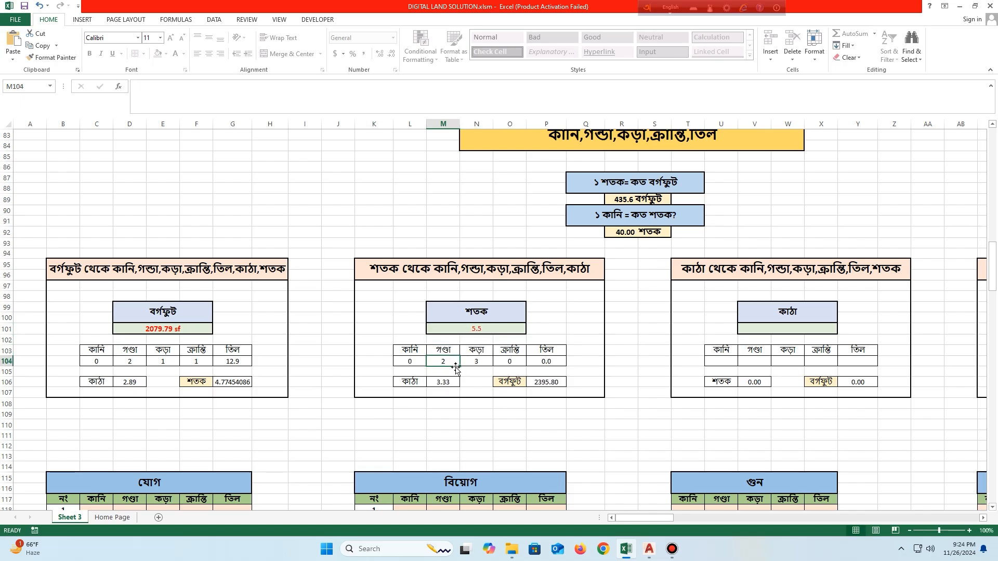
left_click(482, 366)
left_click(522, 363)
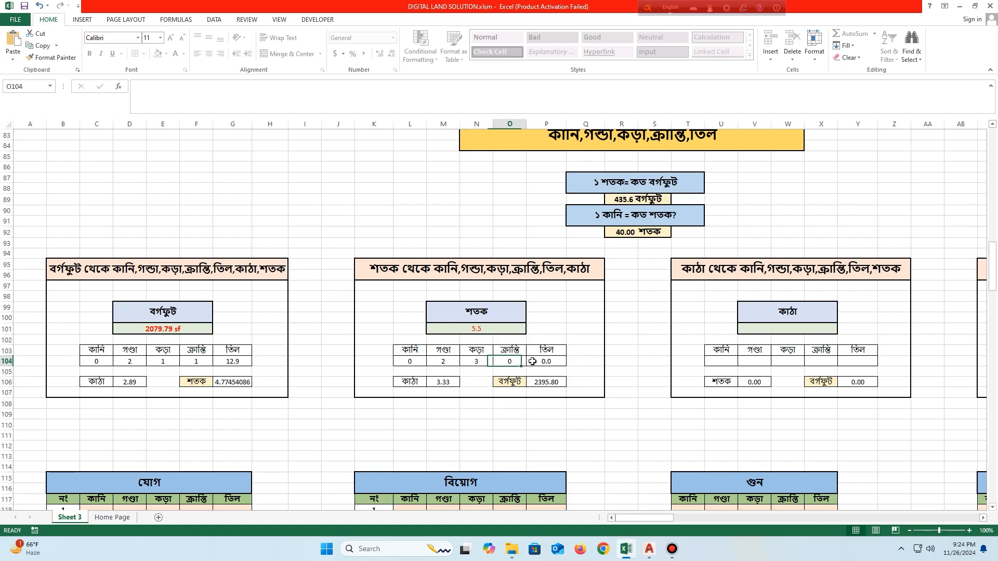
left_click(537, 362)
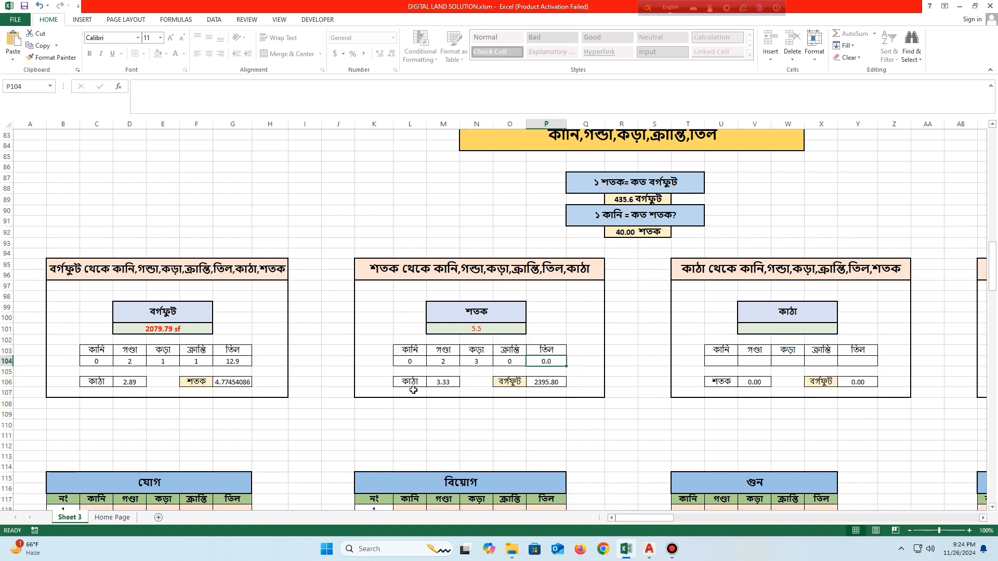
left_click_drag(410, 383, 443, 381)
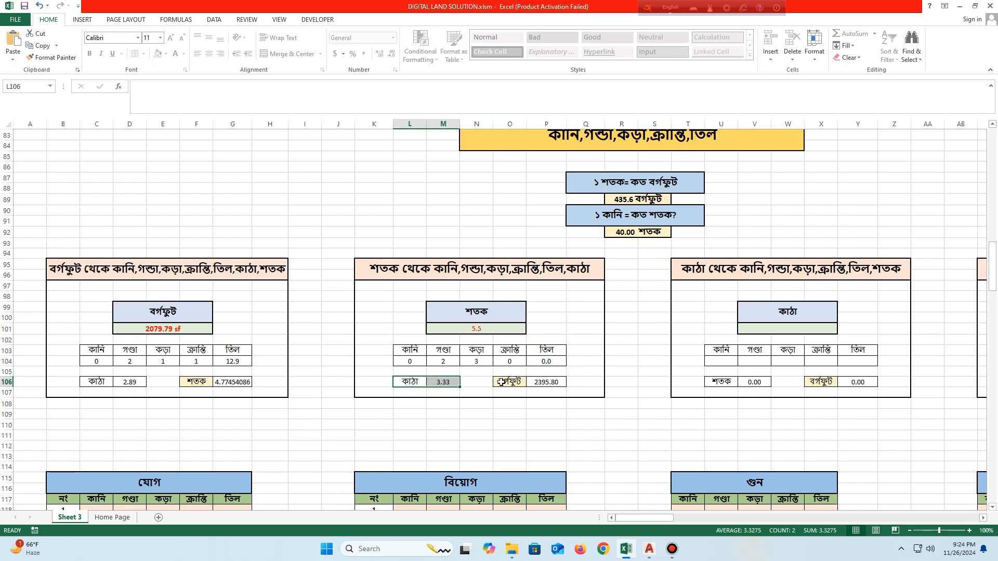
left_click_drag(503, 382, 565, 381)
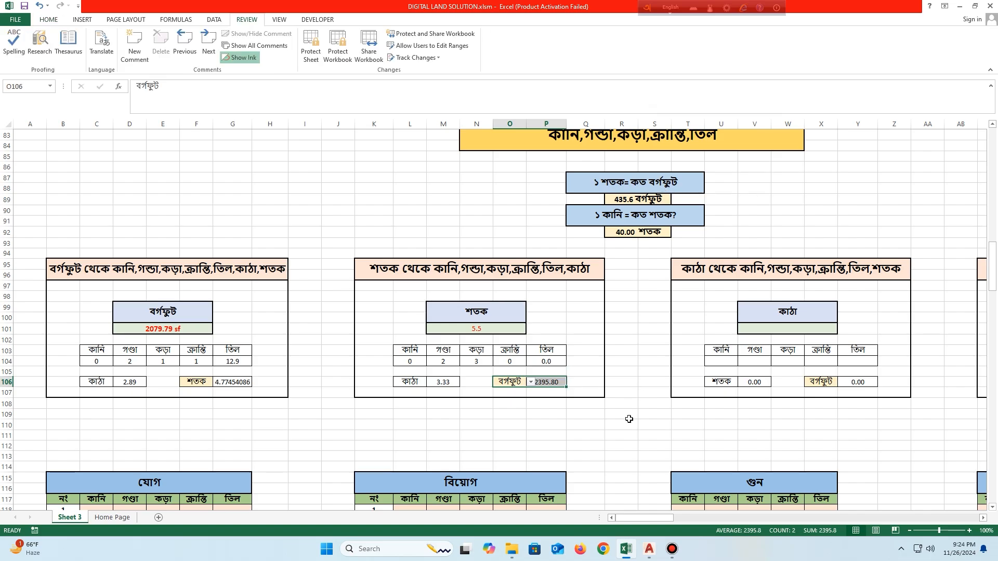
left_click(592, 416)
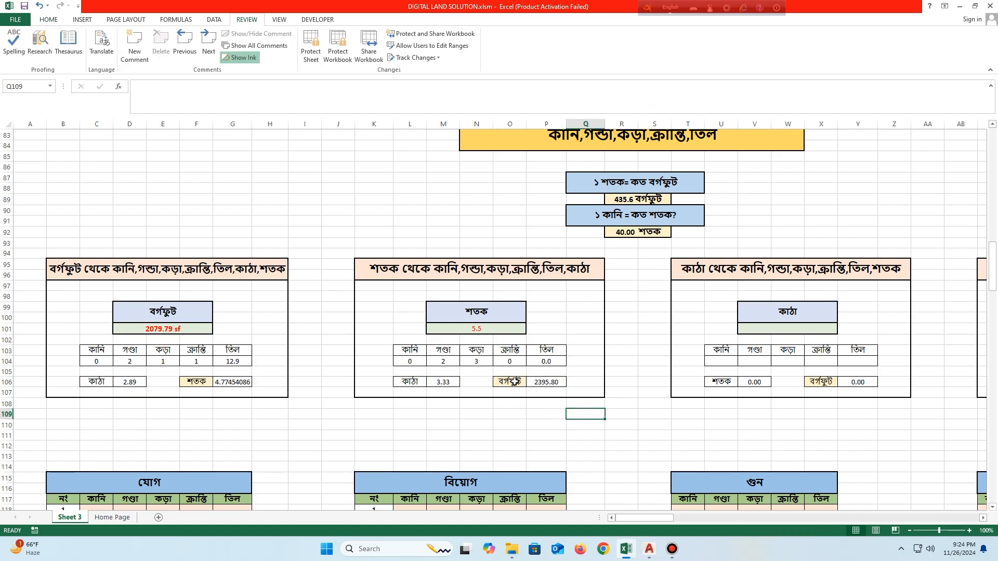
- Try square inches as the shatak converter's output unit and return it to square feet
left_click(515, 382)
left_click(530, 382)
left_click(521, 394)
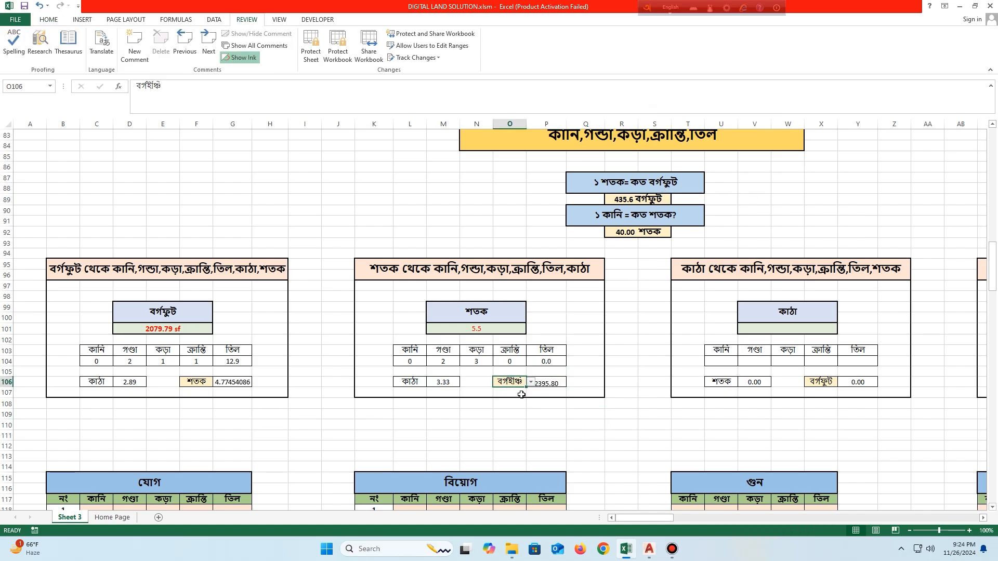
left_click(564, 413)
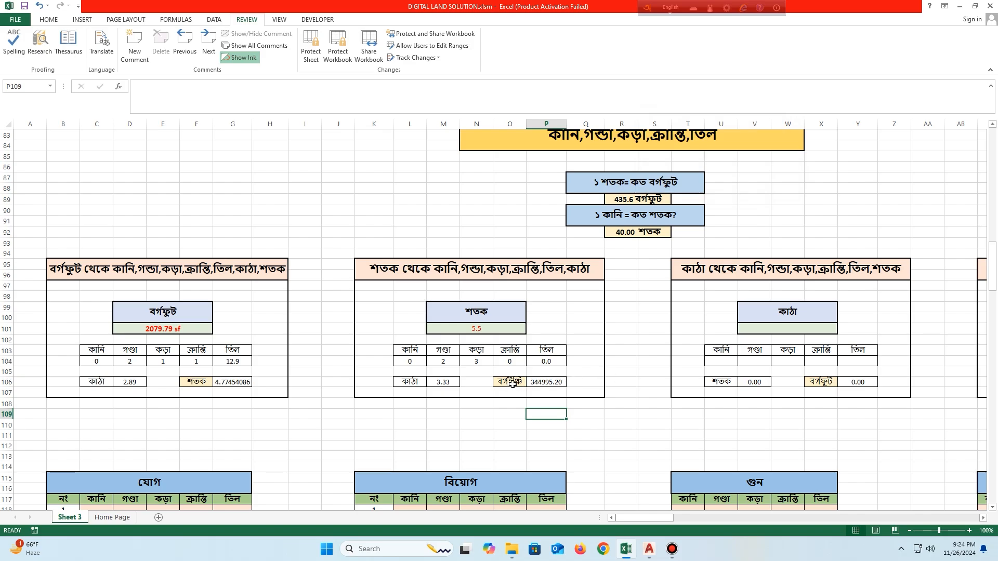
left_click(512, 384)
left_click(530, 382)
left_click(515, 390)
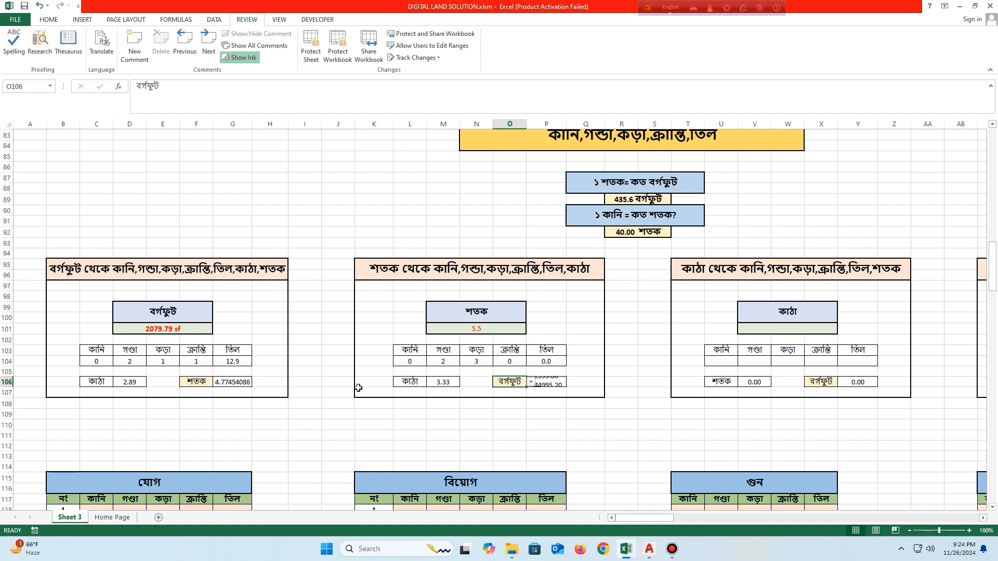
- Set the square-foot converter's selectable output unit to square inches
left_click(195, 384)
left_click(218, 382)
left_click(201, 398)
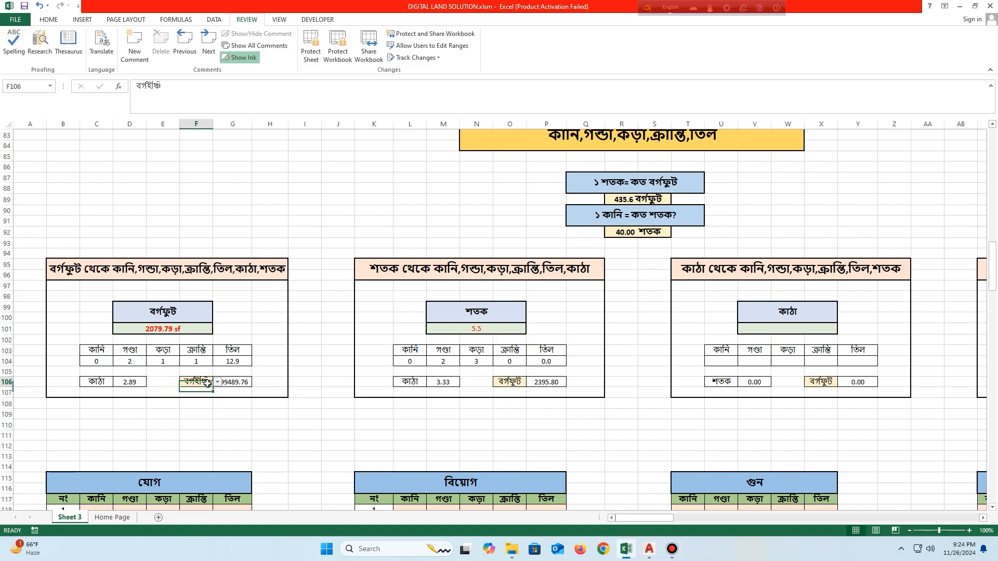
- Set the square-foot converter's selectable output unit back to shatak
left_click(218, 382)
left_click(197, 391)
left_click(460, 403)
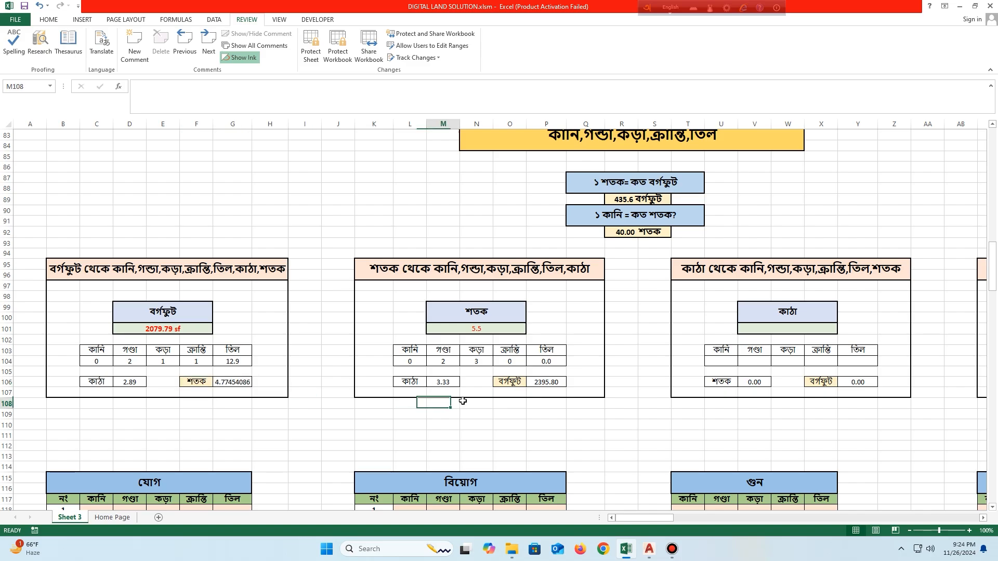
left_click(479, 312)
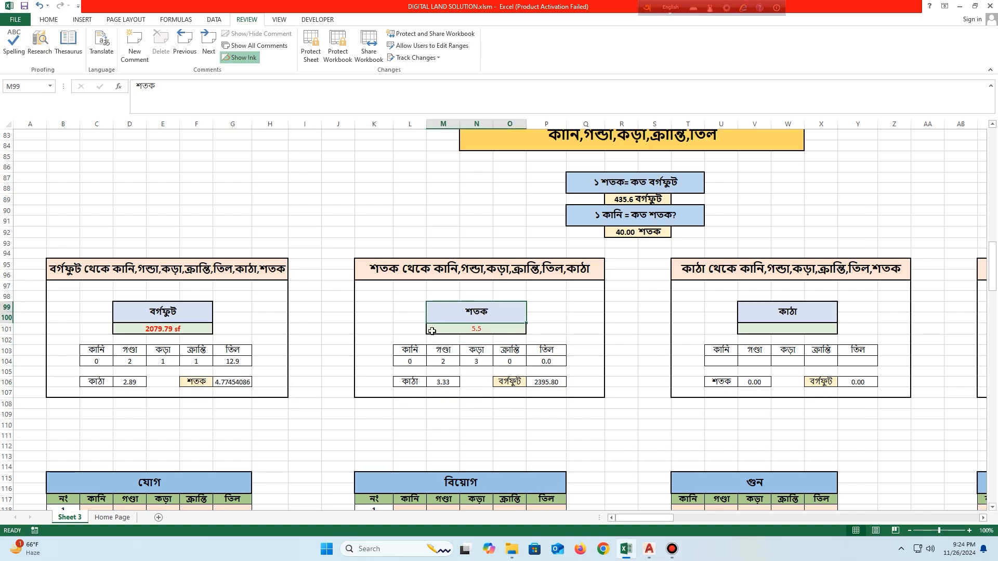
left_click_drag(410, 350, 553, 365)
left_click(694, 405)
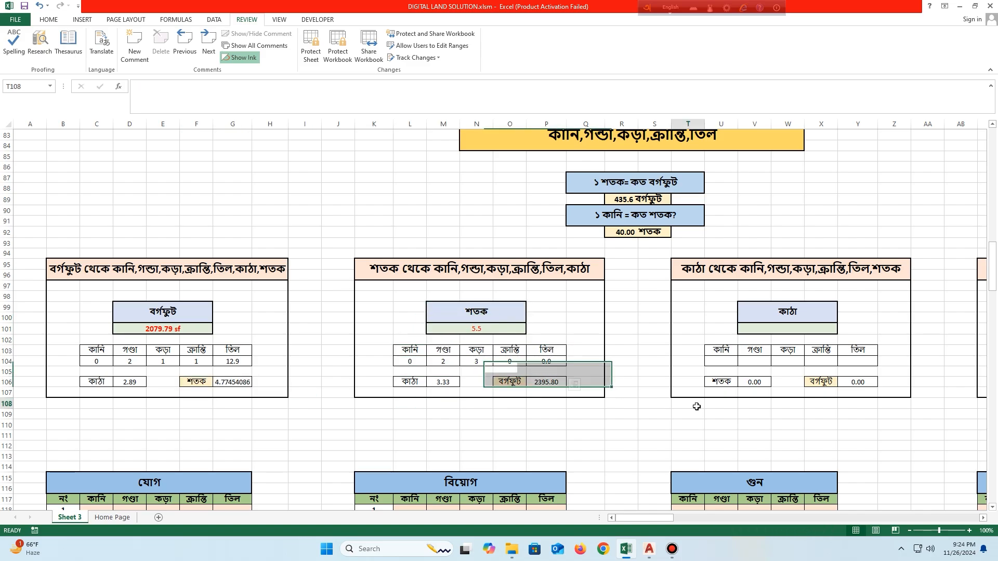
- Enter 5 as the area in the katha converter and examine its shatak, square-foot and ganda-to-til results
left_click(763, 328)
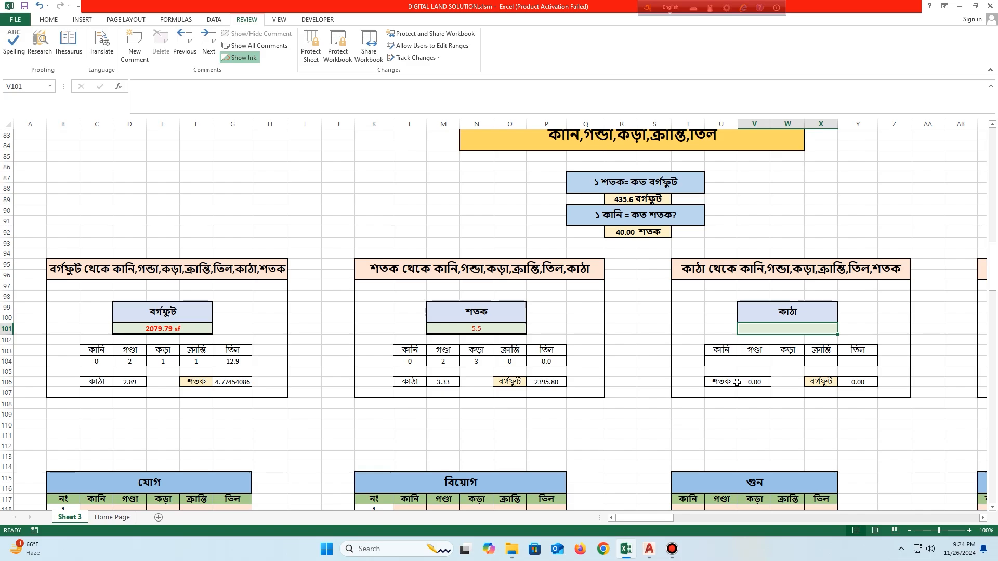
type("5")
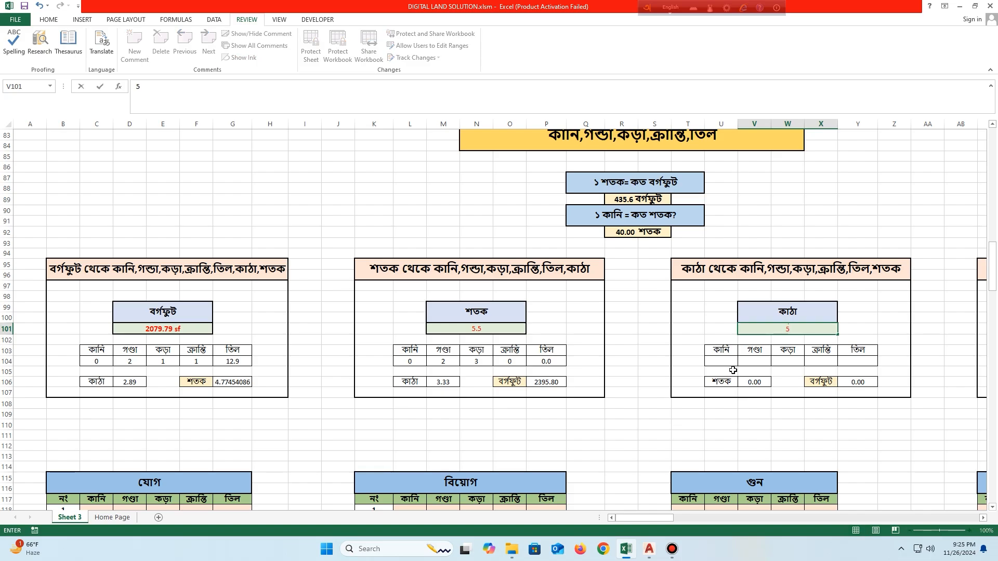
key("Return")
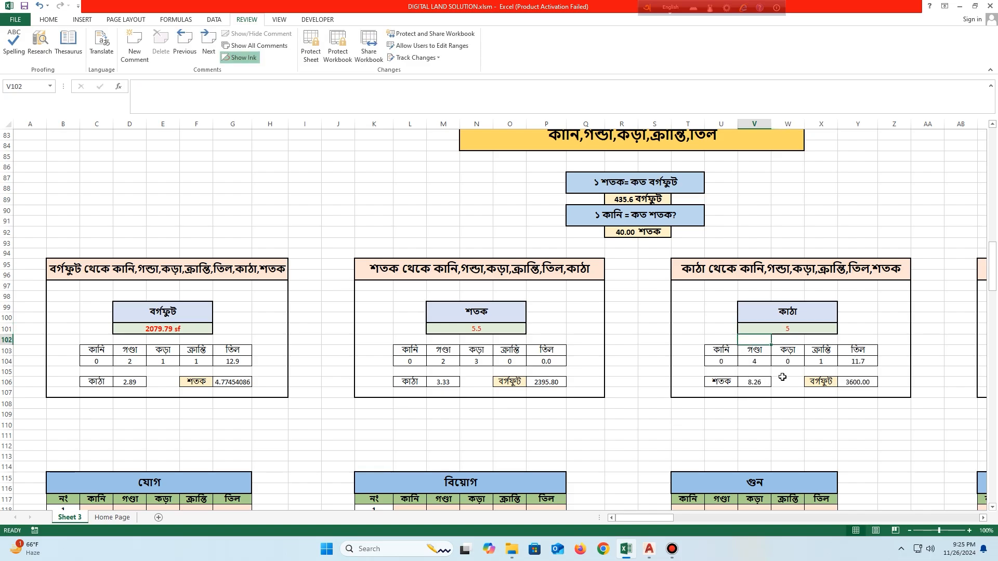
left_click_drag(726, 382, 754, 383)
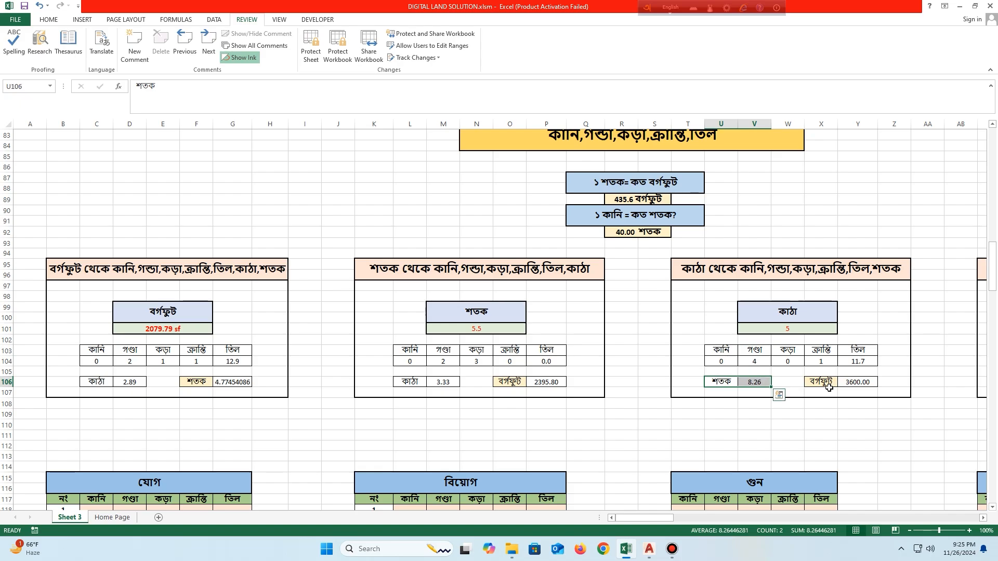
left_click_drag(828, 383, 861, 382)
left_click_drag(752, 361, 852, 360)
- Set the katha converter's area to 10 and check its shatak, ganda, kora, kranti and til results
left_click(809, 330)
double_click(767, 332)
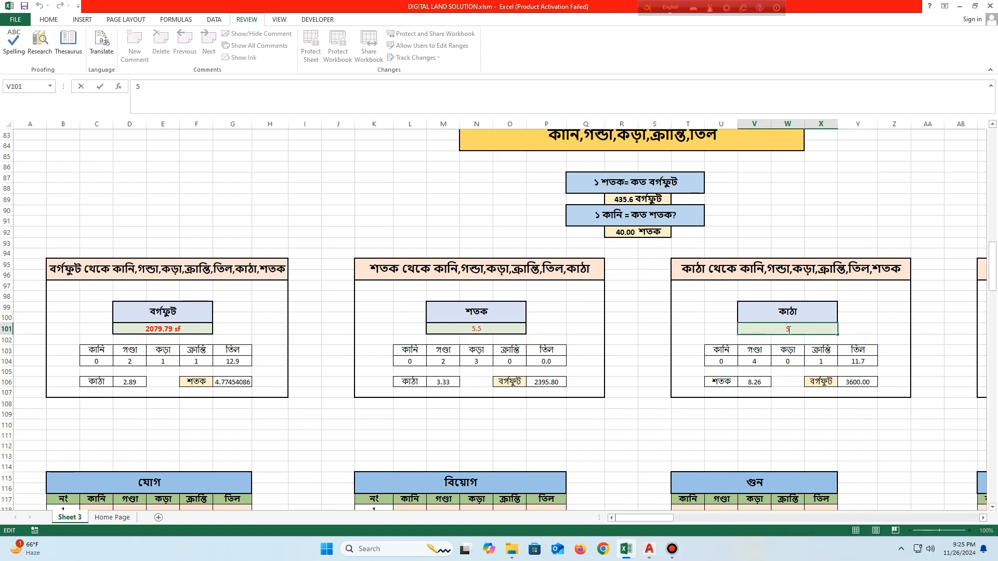
type("10")
key("Return")
left_click(754, 382)
left_click(754, 361)
left_click(787, 361)
left_click(821, 361)
left_click(855, 363)
left_click_drag(758, 362, 817, 363)
- Enter 4 ganda, 2 kora, 1 kranti and 5 til in the kani-to-katha and shatak converter
left_click_drag(653, 518, 687, 515)
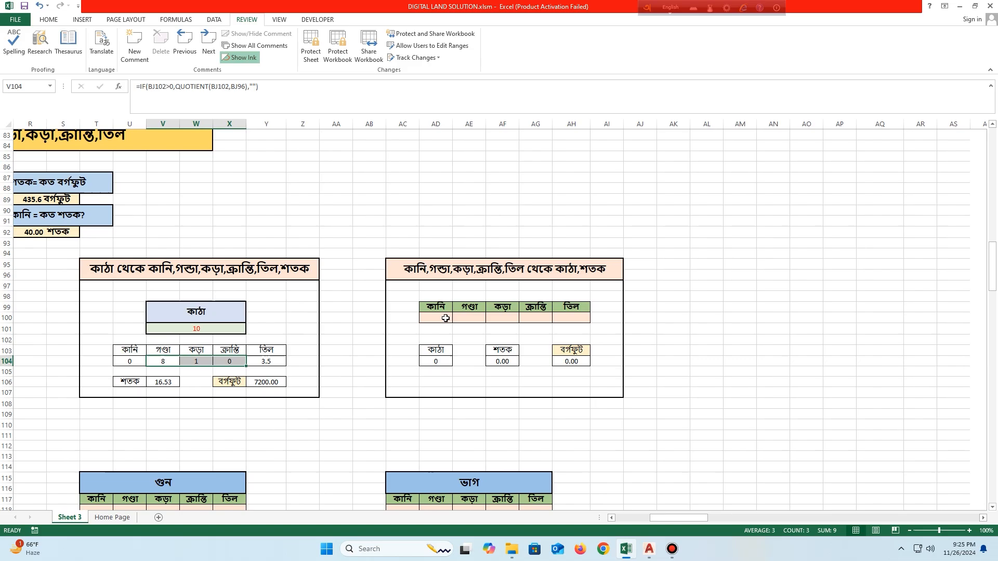
left_click(470, 316)
type("4")
key("Tab")
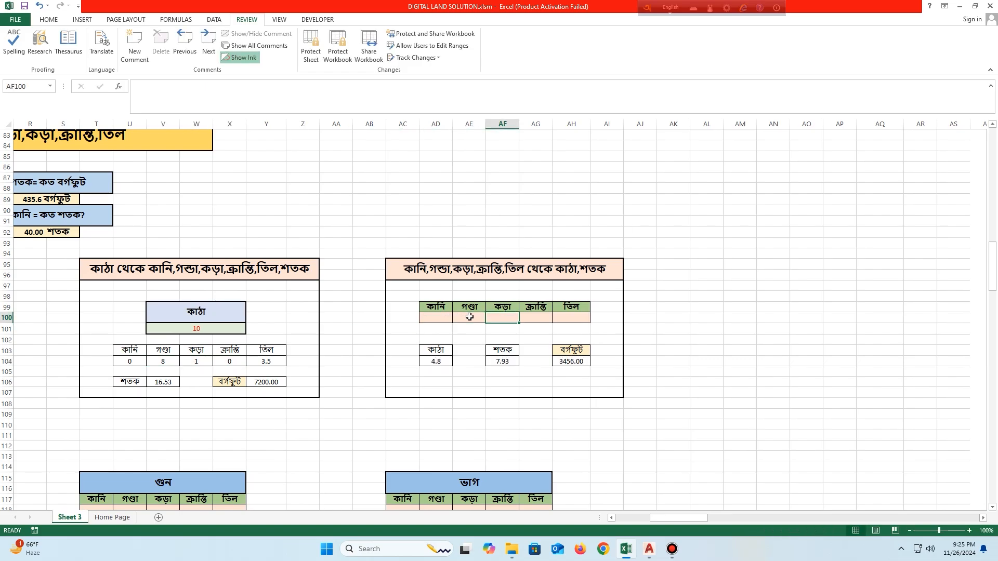
type("2")
key("Tab")
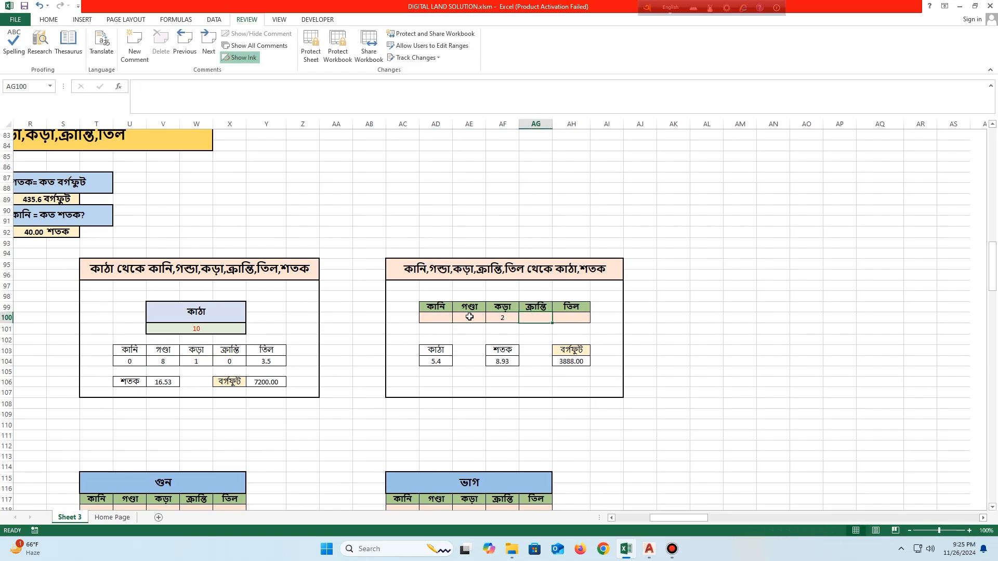
type("1")
key("Tab")
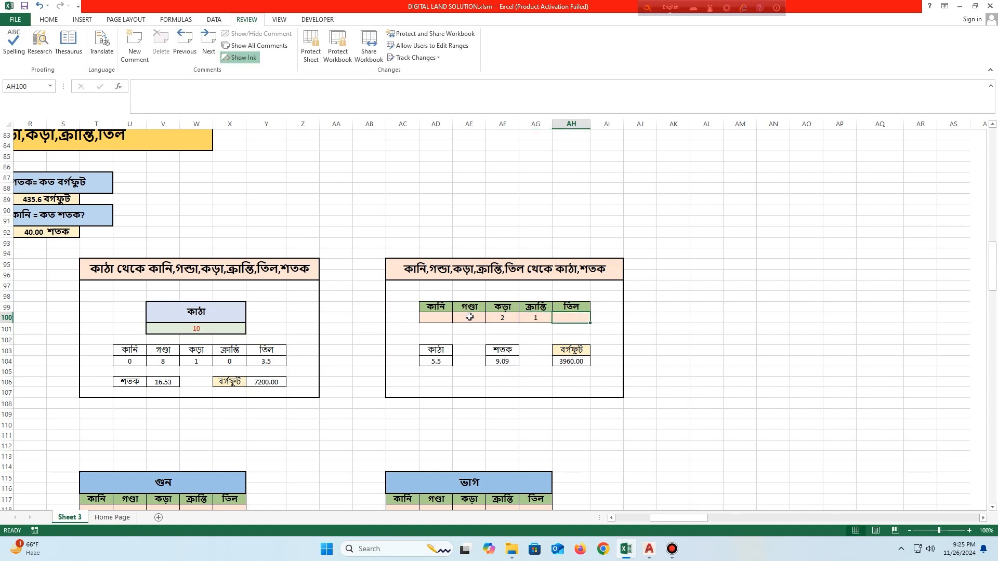
type("5")
key("Return")
- Review the entered ganda, kora, kranti and til values and the converter's katha and shatak results
left_click(474, 319)
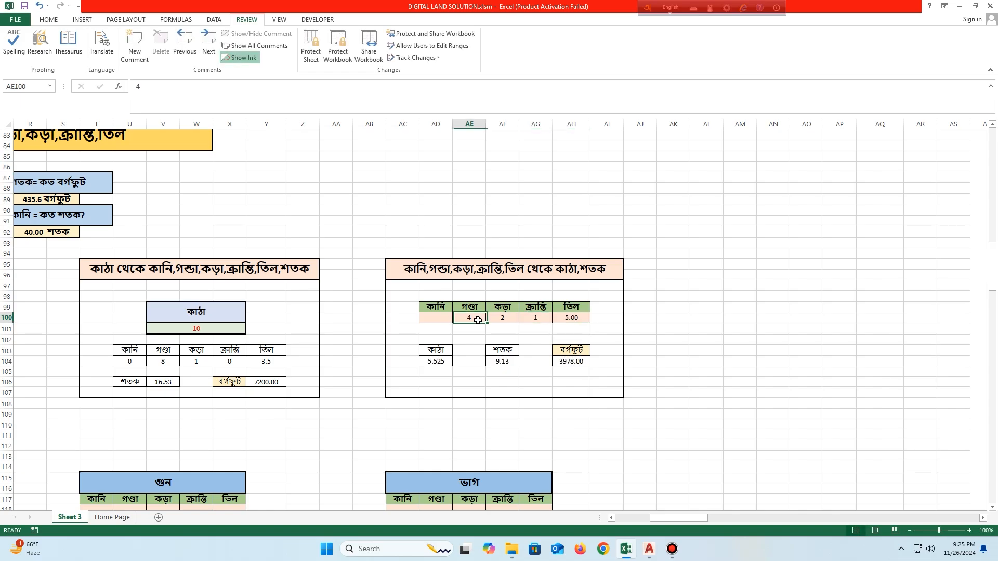
left_click(502, 319)
left_click(535, 319)
left_click(573, 318)
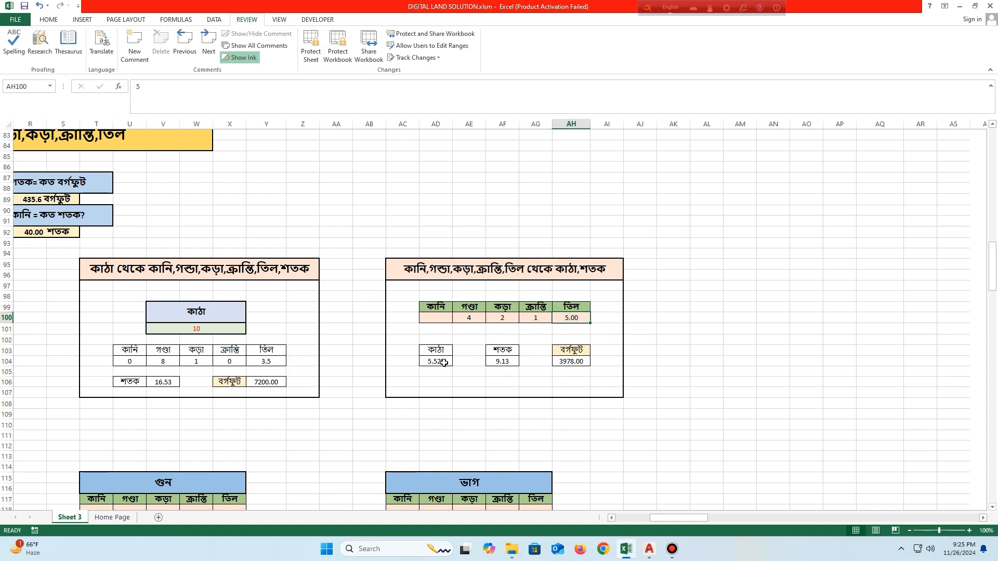
left_click(444, 362)
left_click(505, 359)
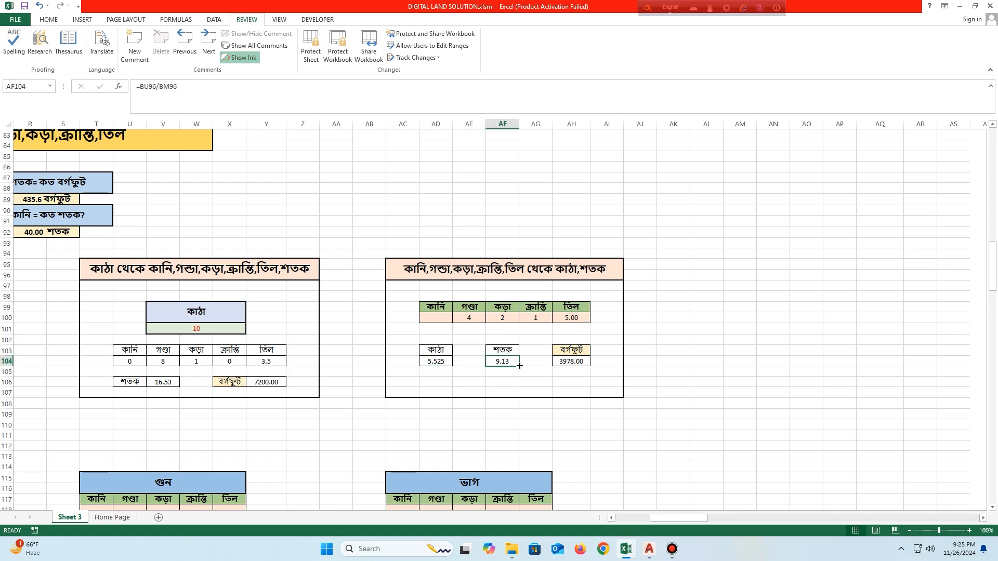
scroll(571, 405, "left", 1)
- Review the shatak converter's input and its katha, ganda and square-foot outputs
left_click(682, 434)
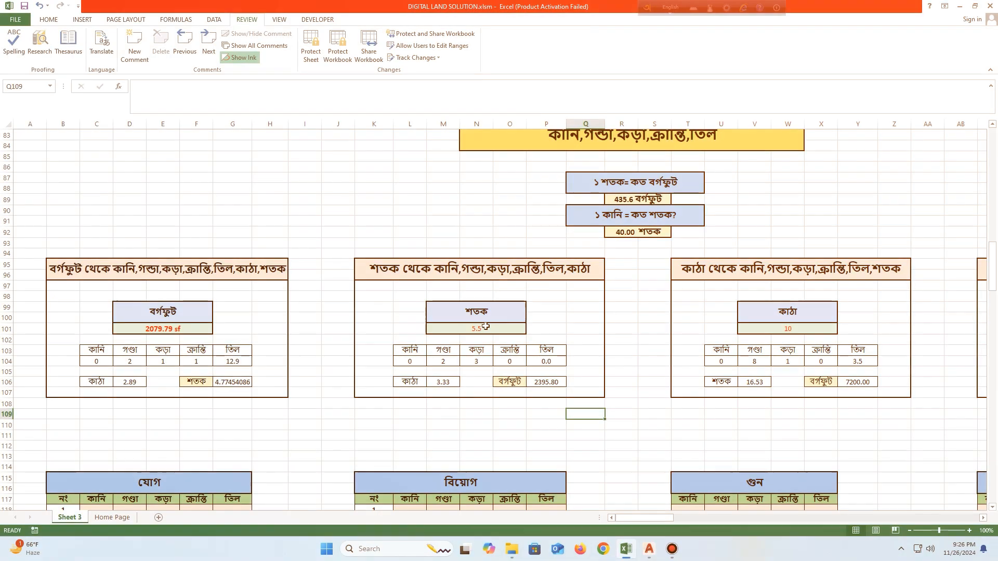
left_click(485, 326)
left_click(423, 380)
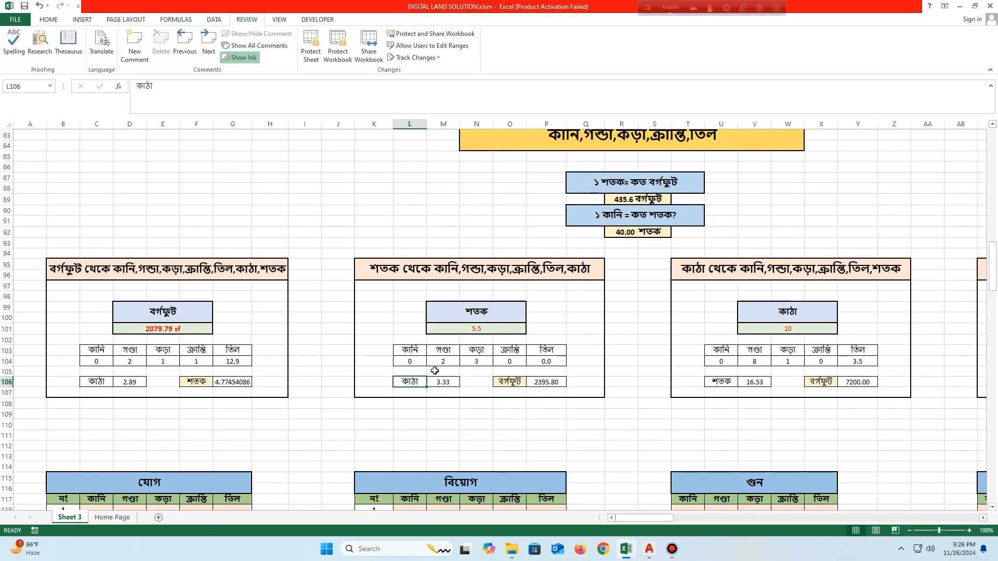
left_click(456, 353)
left_click(507, 382)
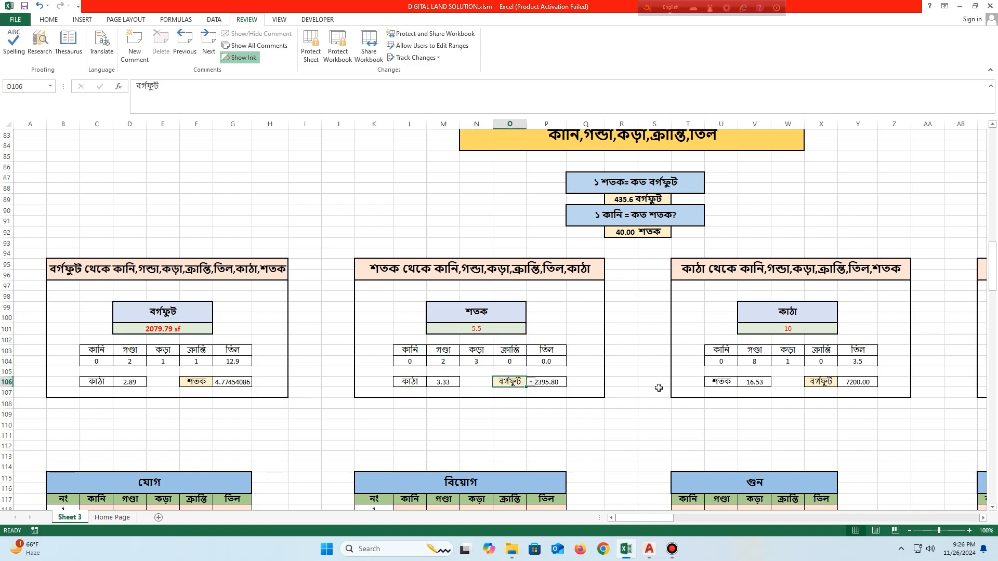
- Look through the sheet's shape area calculators, unit converters and arithmetic tables
scroll(670, 516, "right", 3)
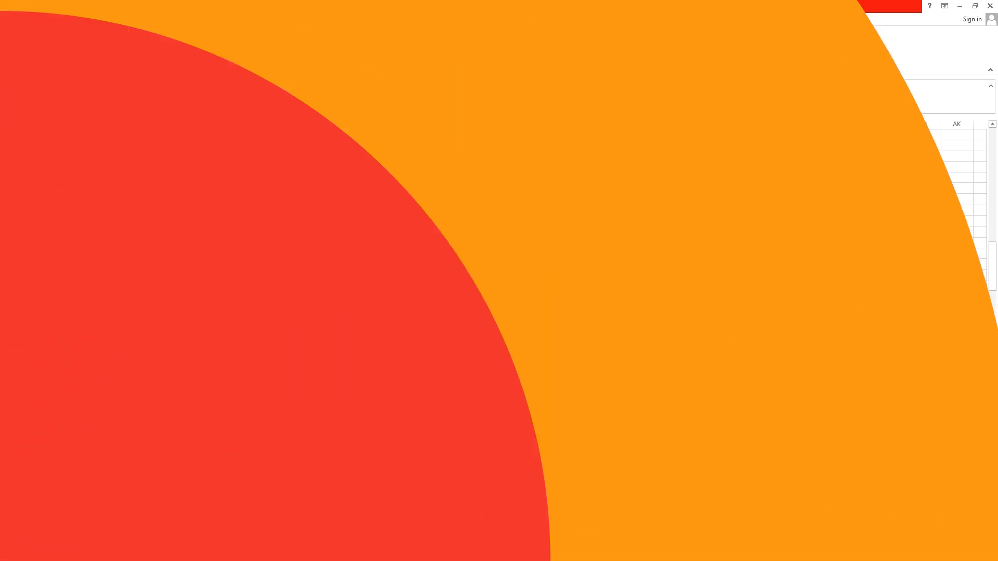
scroll(313, 412, "down", 2)
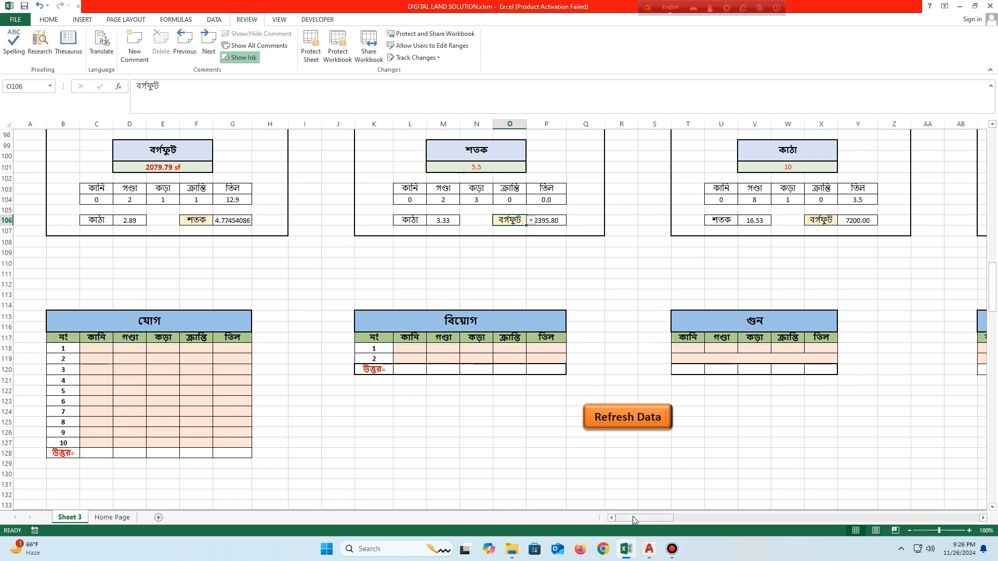
left_click(435, 455)
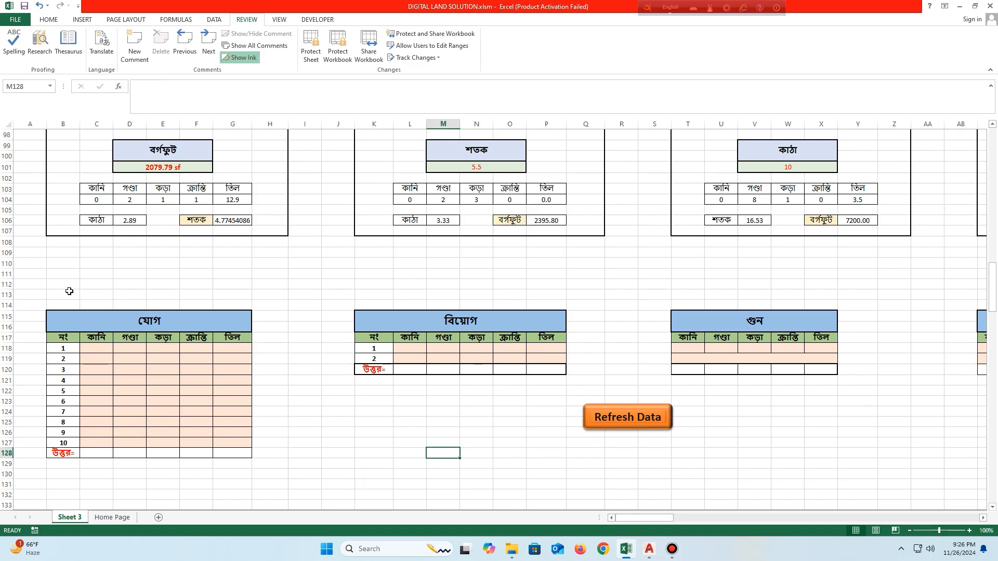
scroll(66, 289, "up", 14)
scroll(374, 285, "up", 3)
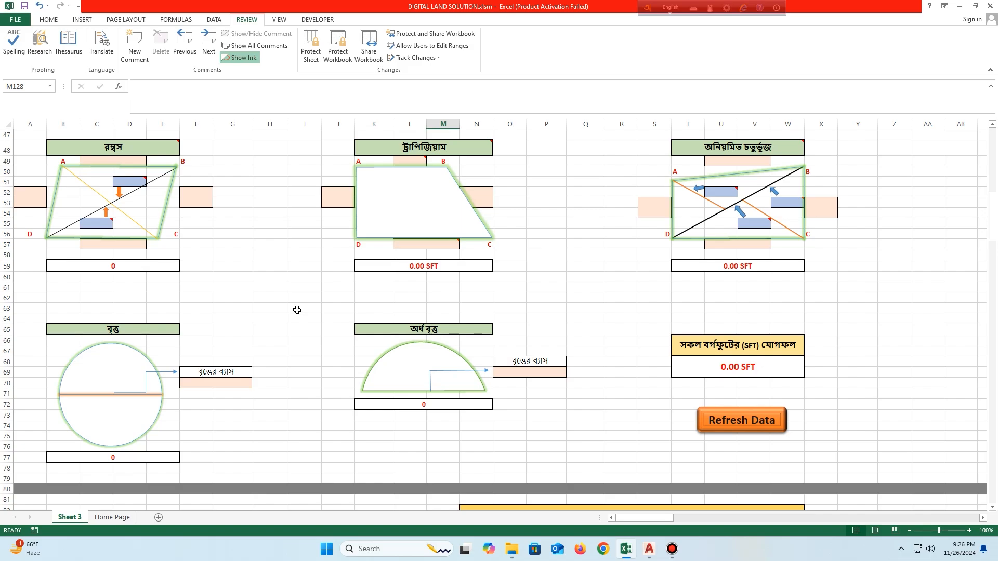
scroll(297, 310, "down", 11)
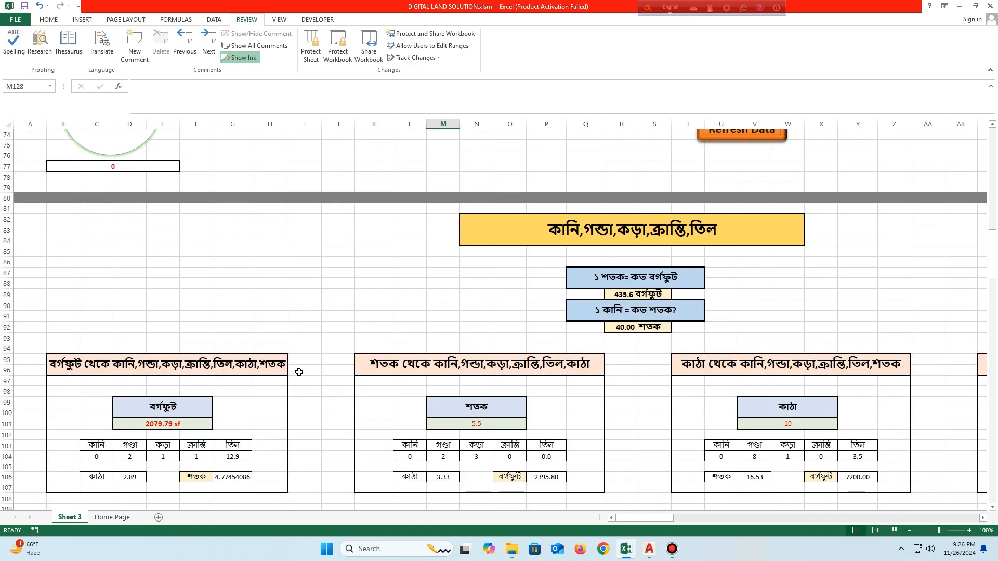
scroll(390, 381, "down", 2)
scroll(445, 396, "down", 5)
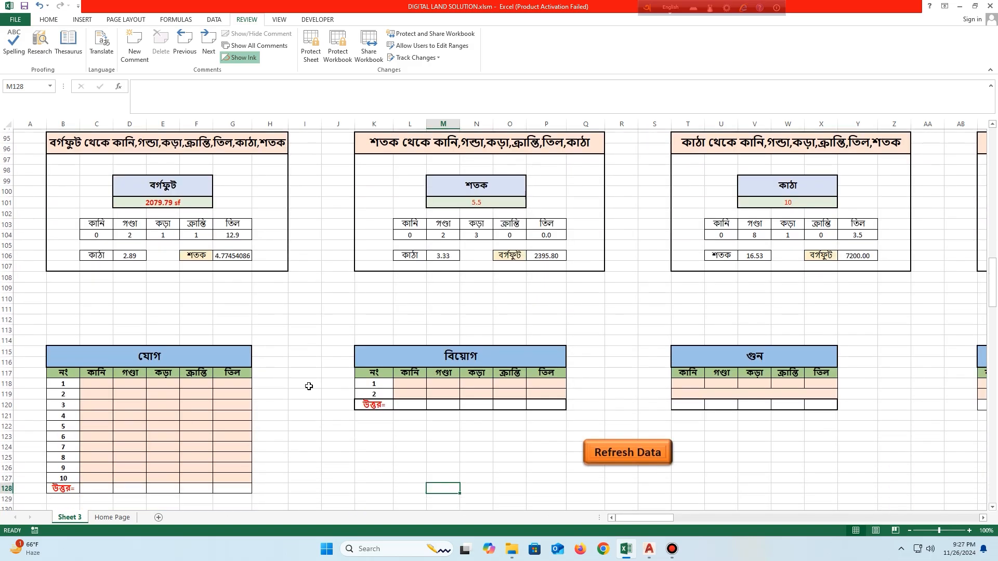
- Enter 4 ganda, 3 kora, 1 kranti and 5 til in the first row of the addition table
left_click(134, 317)
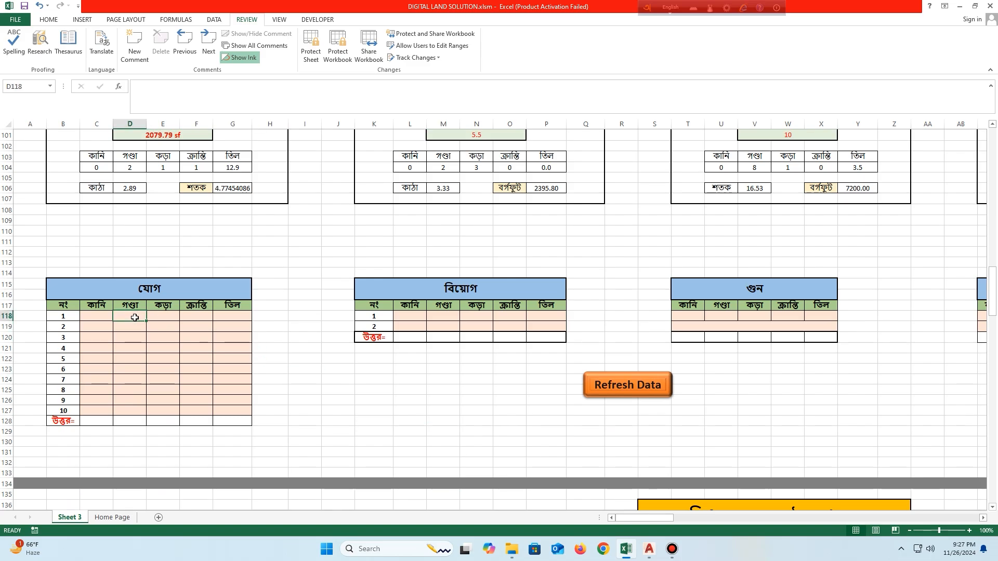
type("4")
key("Tab")
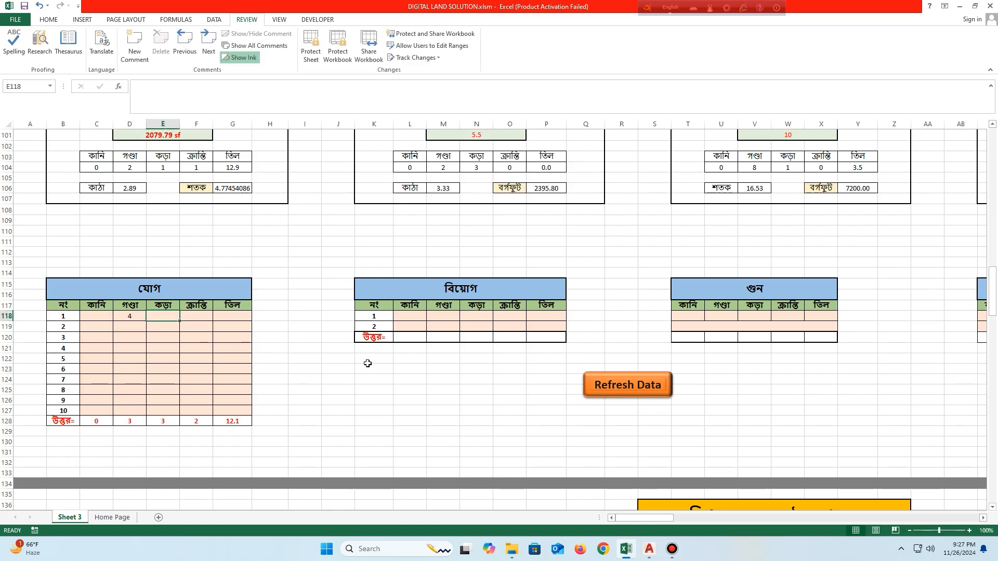
type("3")
key("Tab")
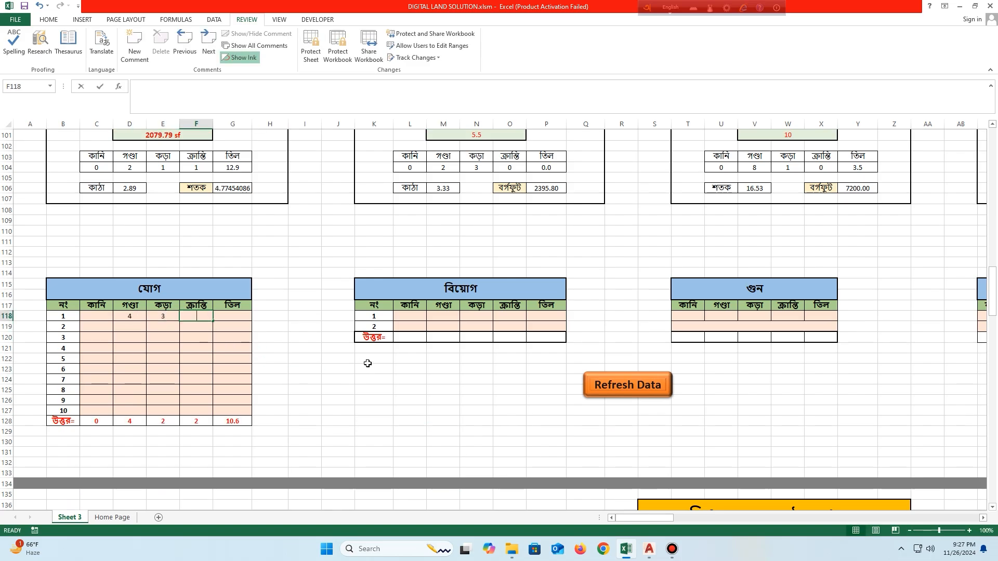
type("1")
key("Tab")
type("5")
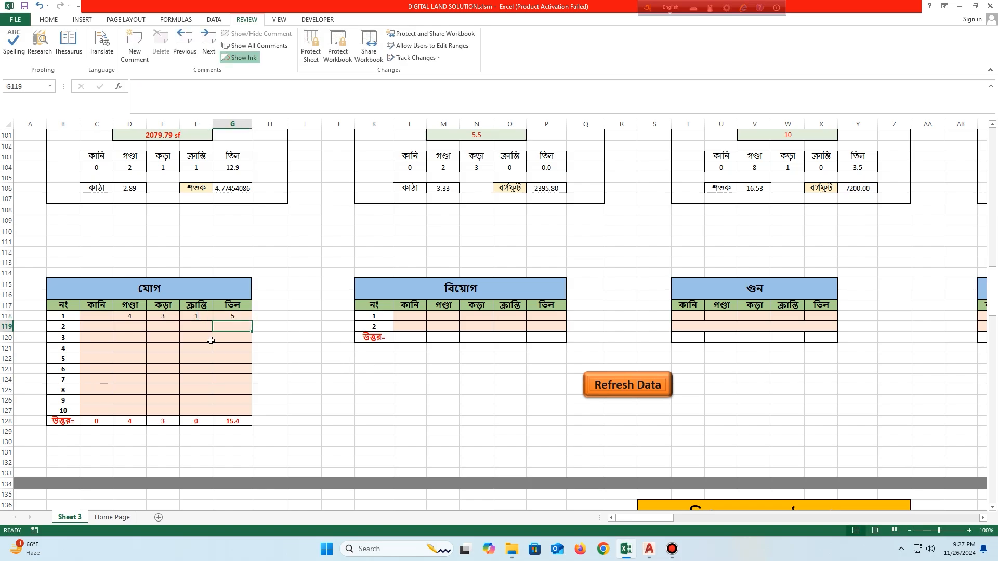
key("Return")
- Enter 3 ganda, 1 kora, 1 kranti and 12 til in the second row of the addition table
type("3")
key("Tab")
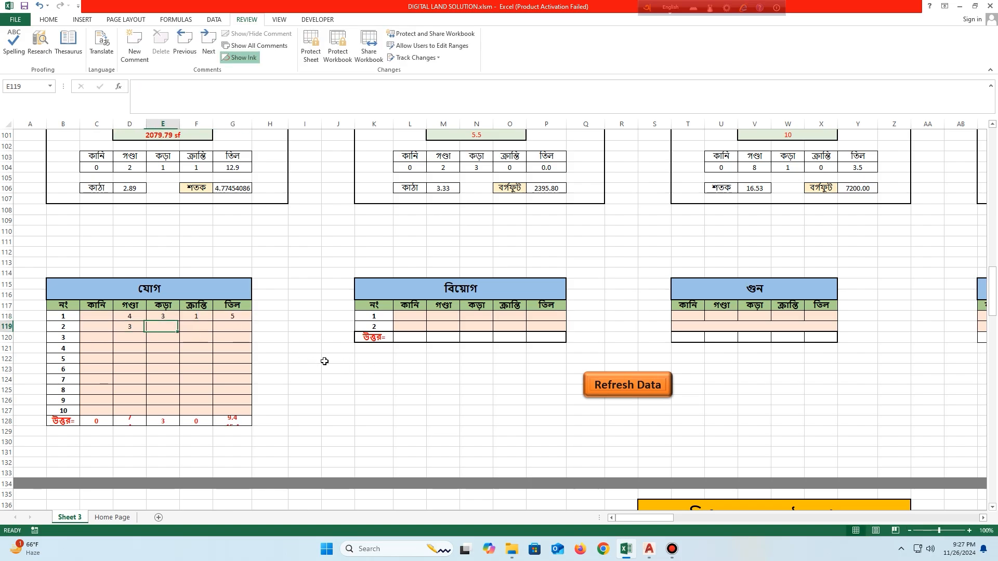
type("1")
key("Tab")
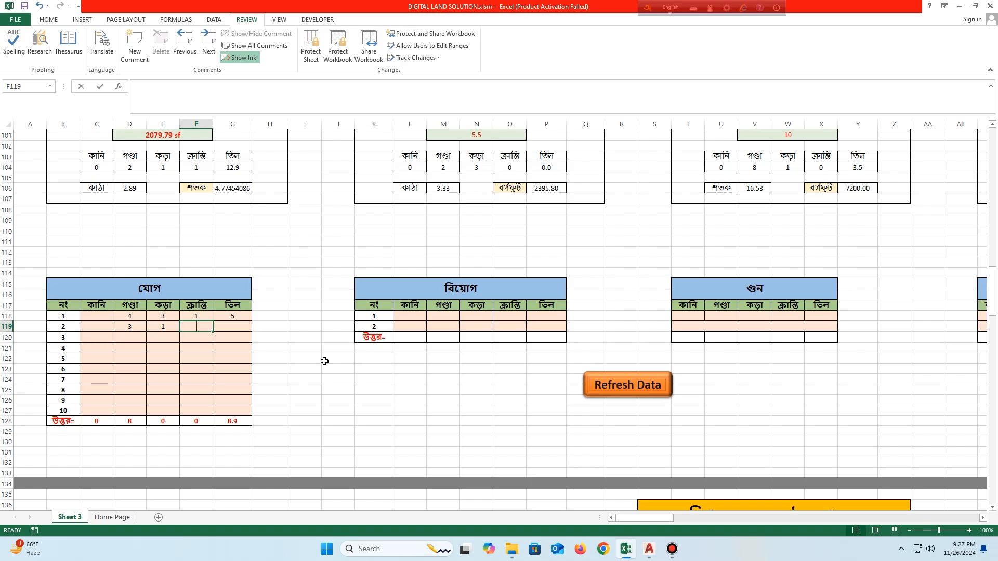
type("1")
key("Tab")
type("12")
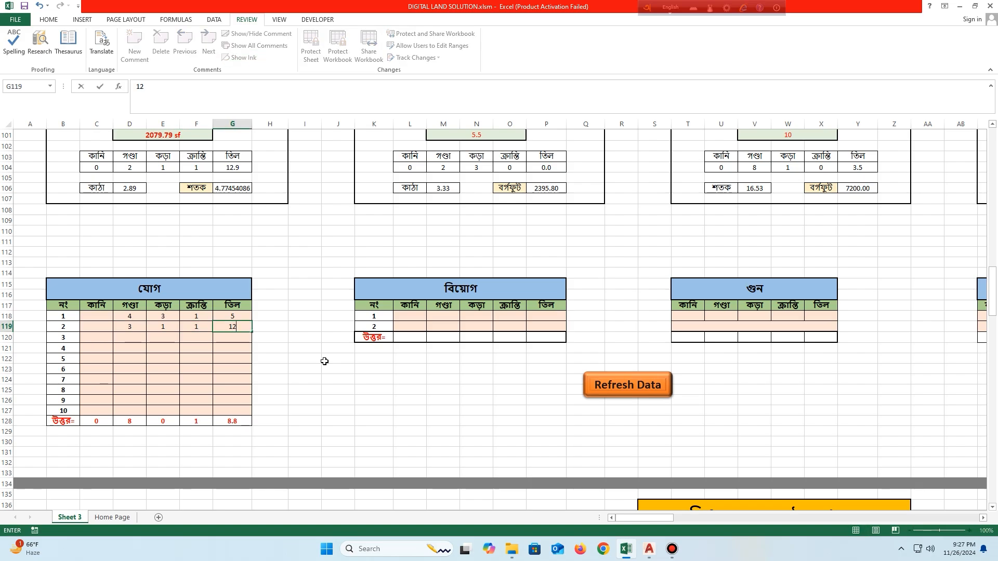
key("Return")
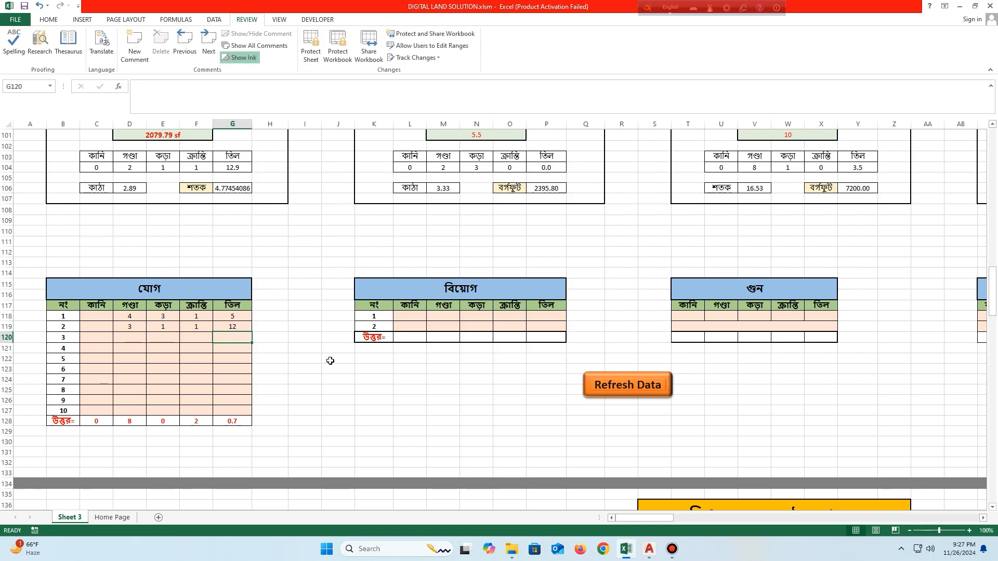
- Examine the addition table's two entries, its answer row and the remaining input rows
left_click_drag(136, 315, 231, 327)
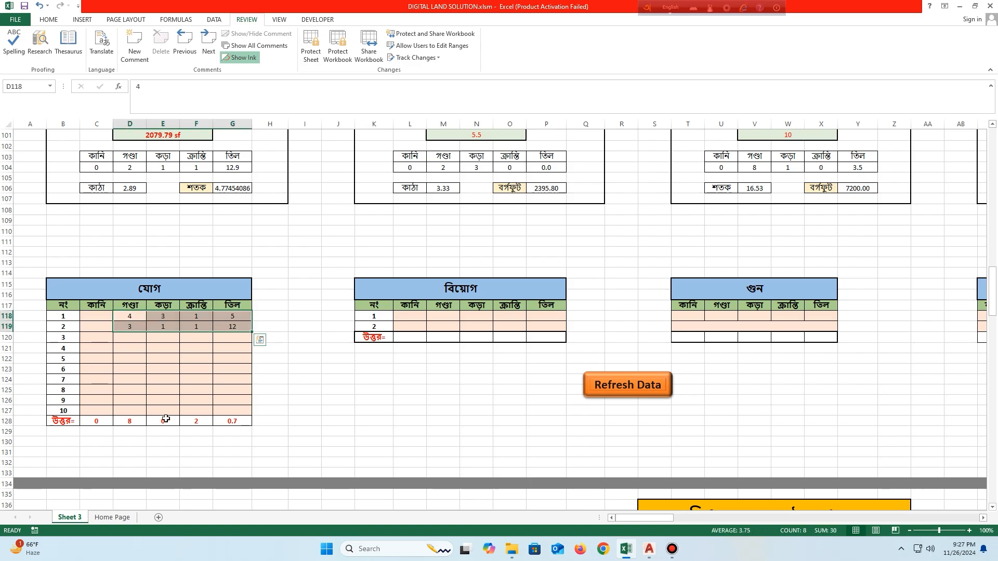
left_click(136, 422)
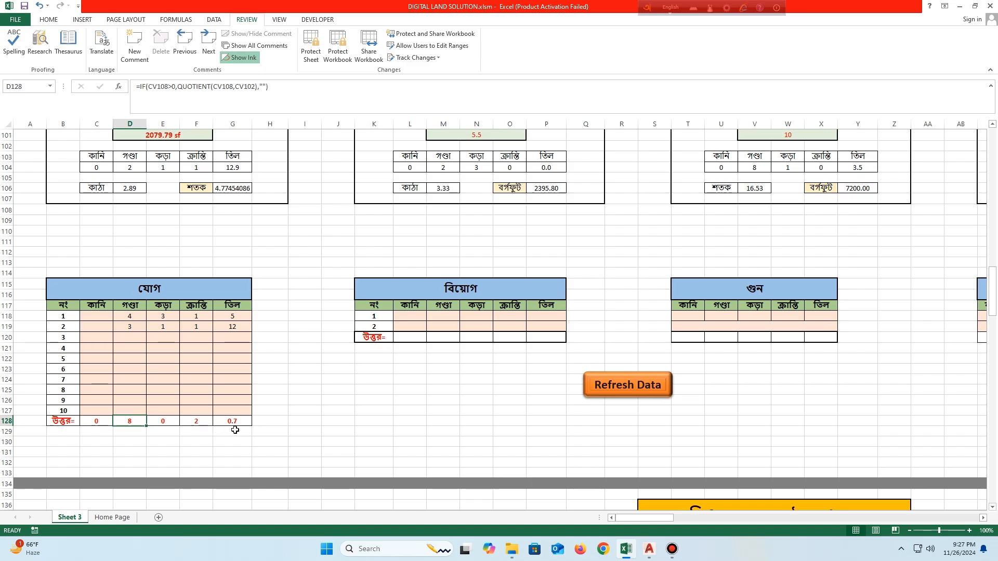
left_click(102, 318)
left_click_drag(118, 320, 239, 382)
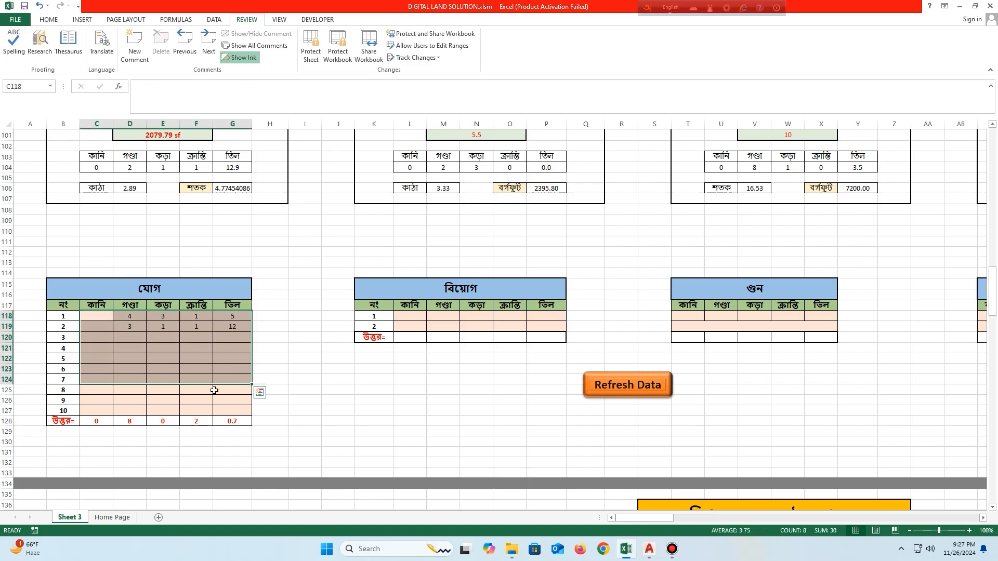
- Enter 4 ganda, 1 kora, 1 kranti and 5 til in the first row of the subtraction table
left_click_drag(122, 418, 239, 420)
left_click_drag(104, 318, 175, 370)
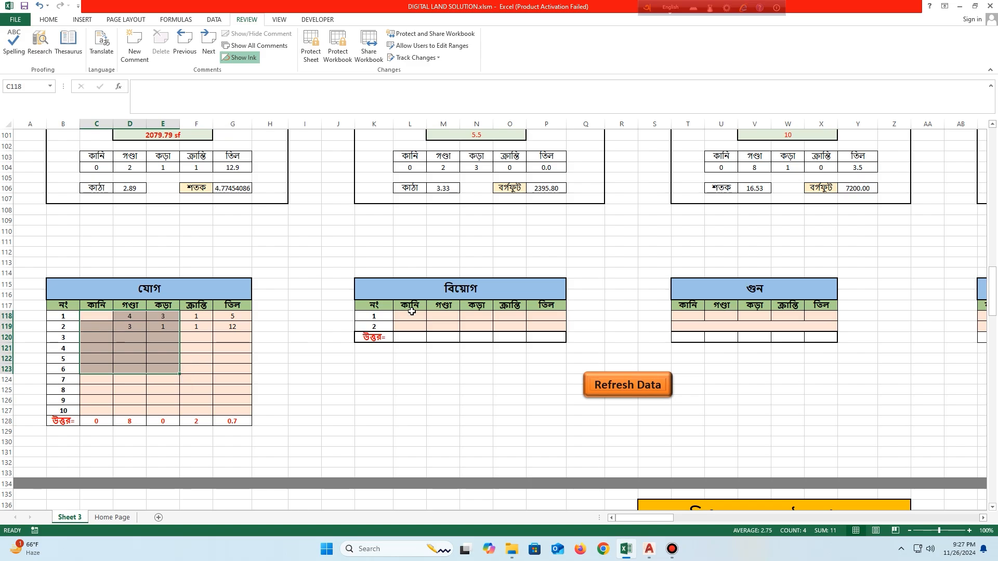
mouse_move(413, 313)
left_mouse_down()
mouse_move(432, 316)
mouse_move(417, 313)
left_mouse_up()
left_click(440, 315)
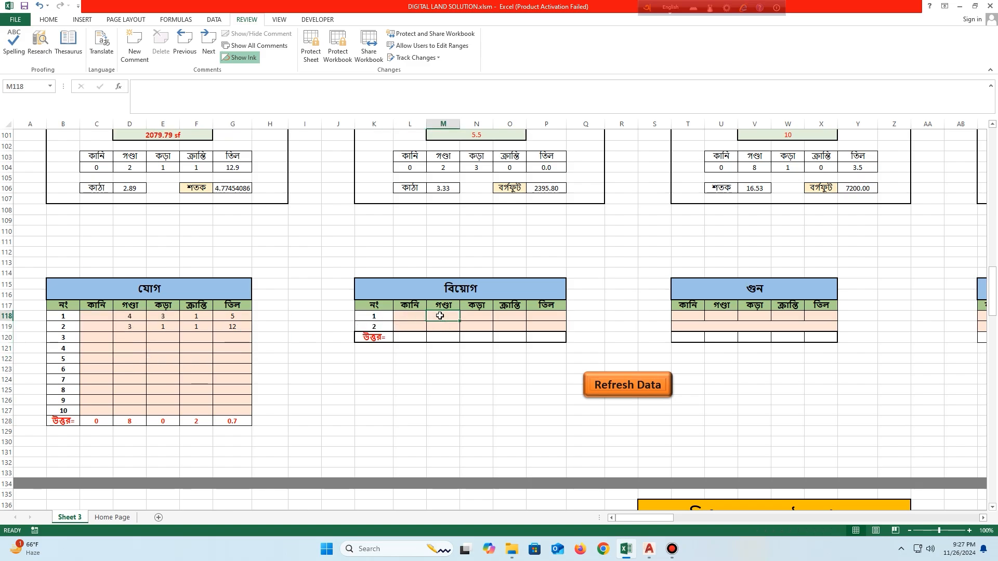
type("3")
key("Tab")
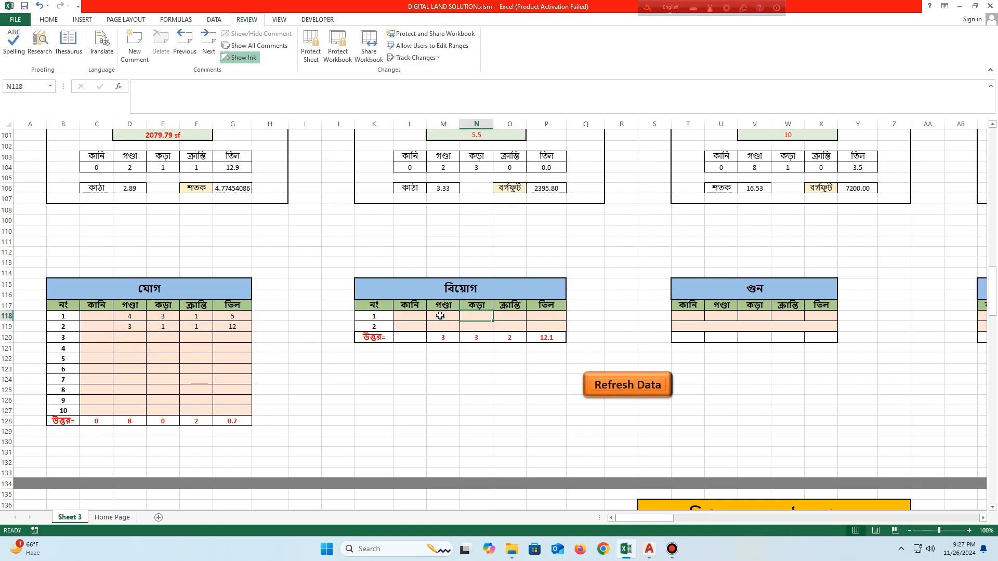
type("1")
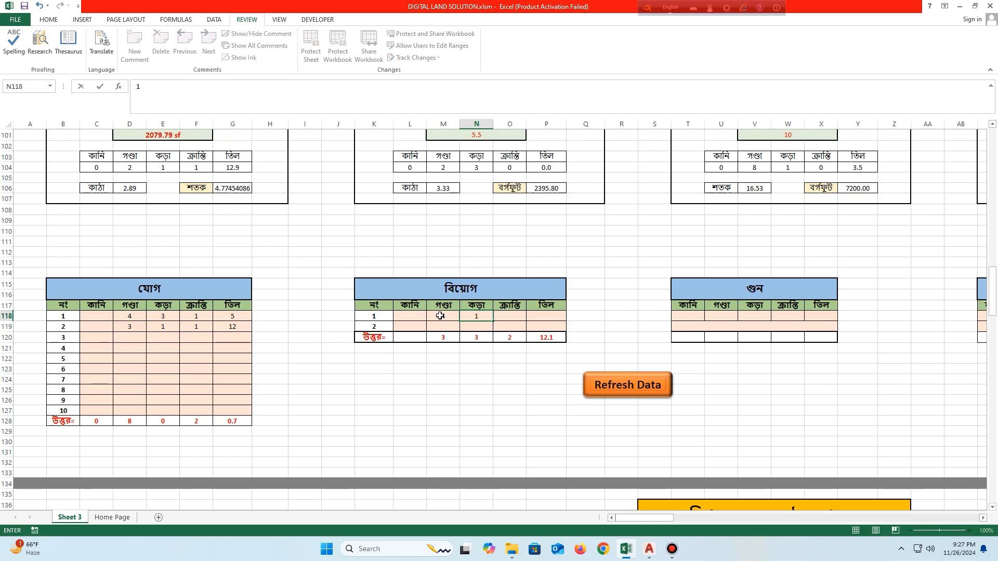
type("1")
key("Tab")
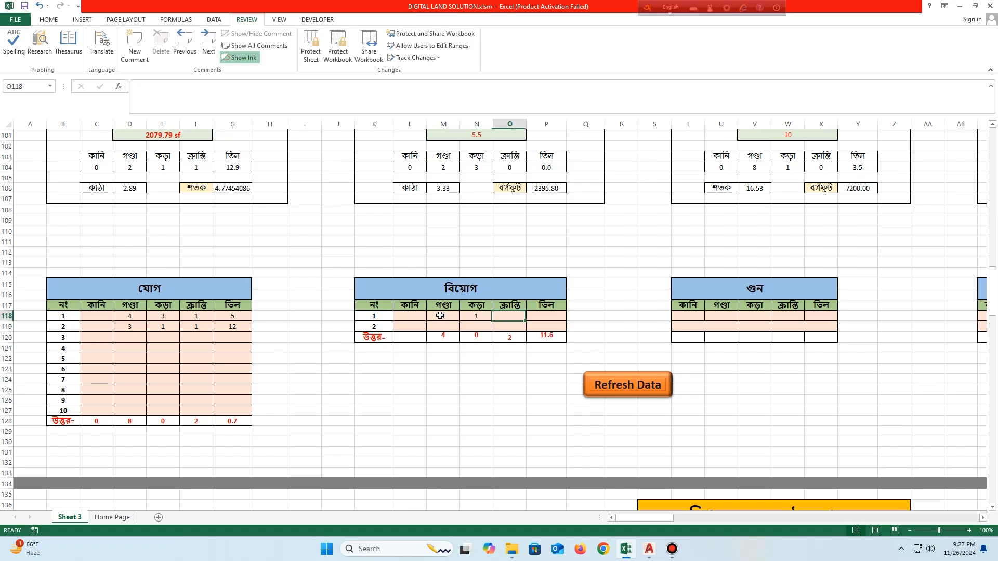
type("1")
key("Tab")
type("5")
key("Return")
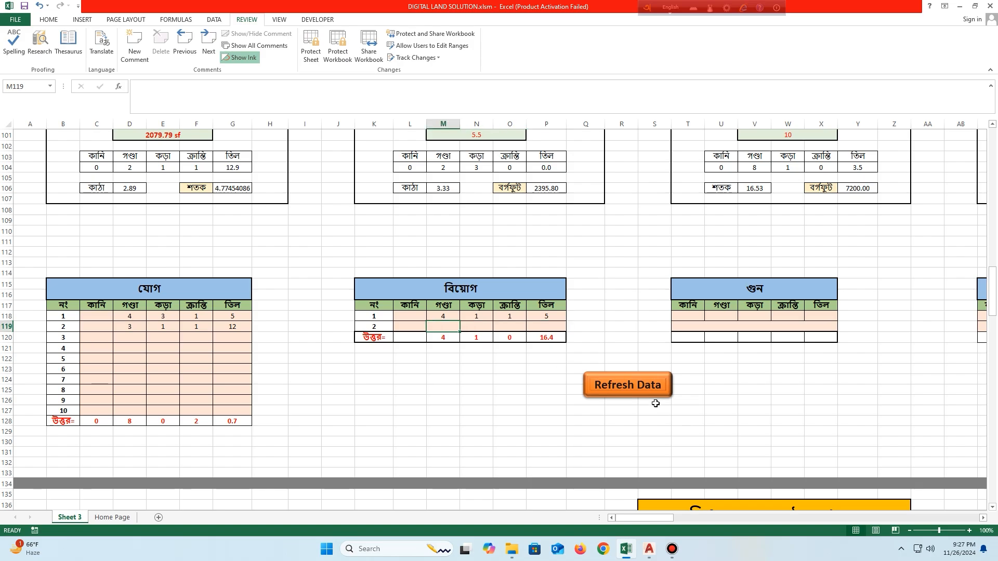
- Enter 2 ganda, 3 kora, 2 kranti and 18 til in the subtraction table's second row and check its answer row
type("2")
key("Tab")
type("3")
key("Tab")
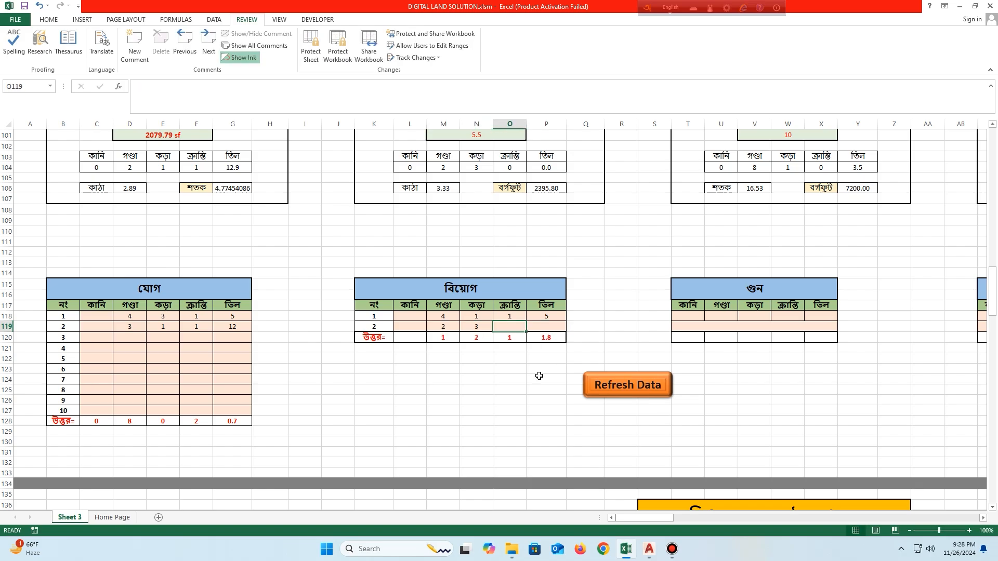
type("2")
key("Tab")
type("18")
left_click(476, 369)
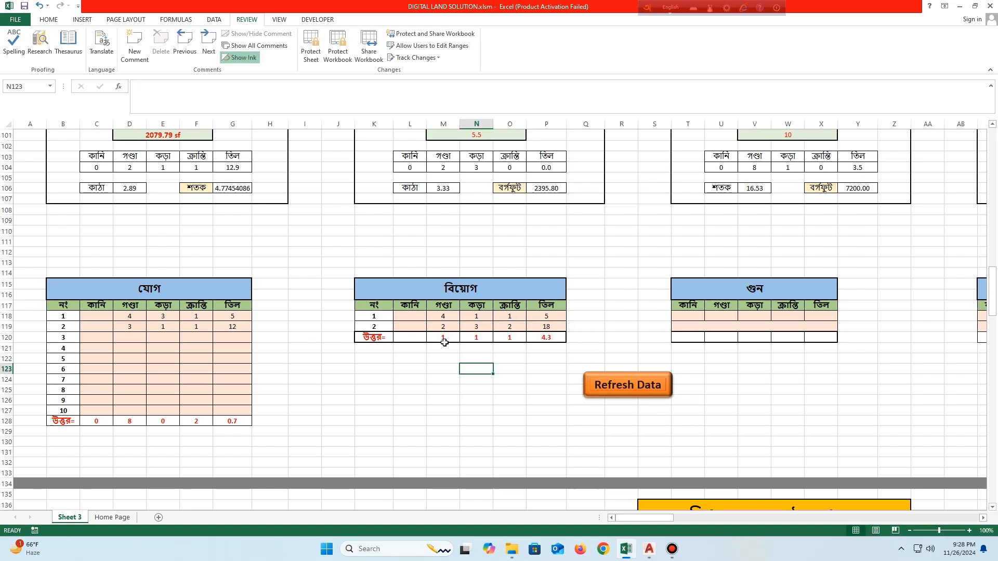
left_click_drag(440, 336, 537, 336)
left_click_drag(418, 356, 561, 338)
left_click(453, 337)
- Enter 6 ganda, 1 kora, 2 kranti and 7 til in the first row of the multiplication table
scroll(561, 333, "right", 5)
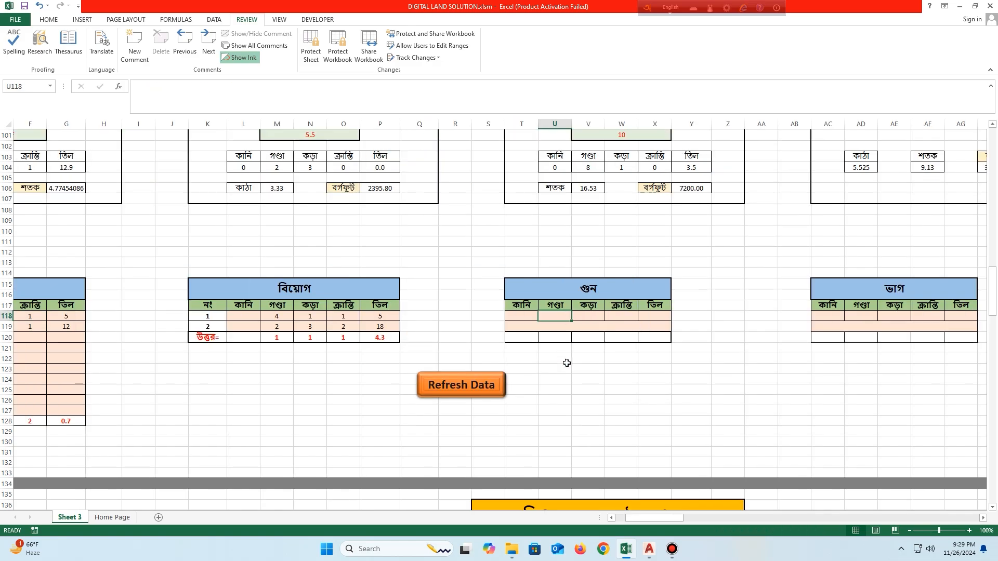
left_click(559, 317)
type("4")
key("Tab")
left_click(558, 317)
key("BackSpace")
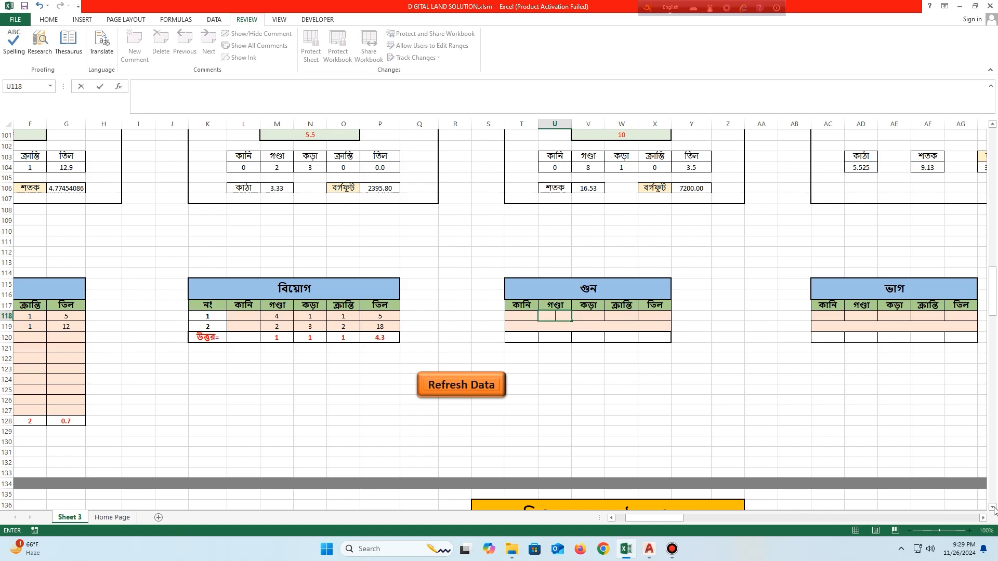
type("6")
key("Tab")
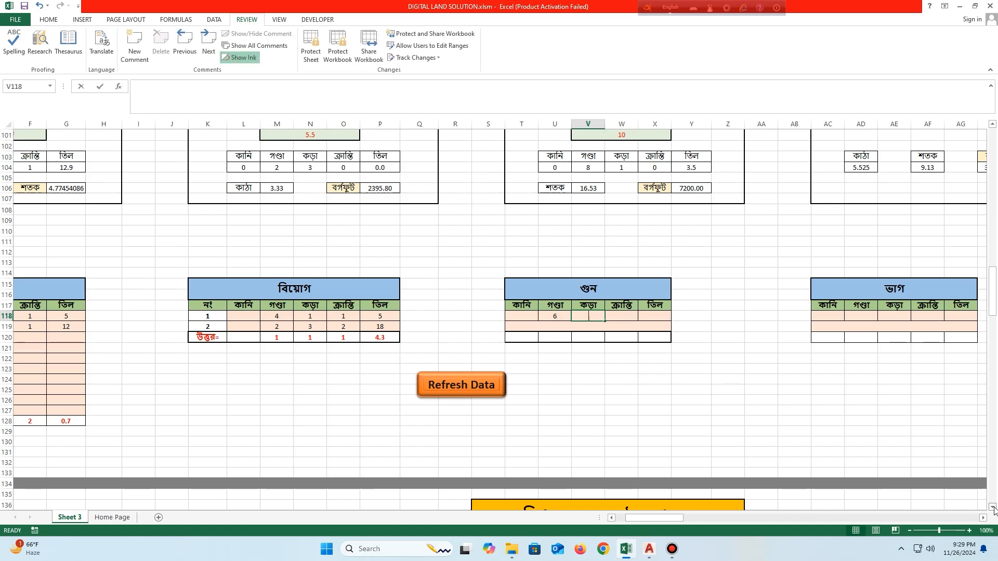
type("1")
key("Tab")
type("2")
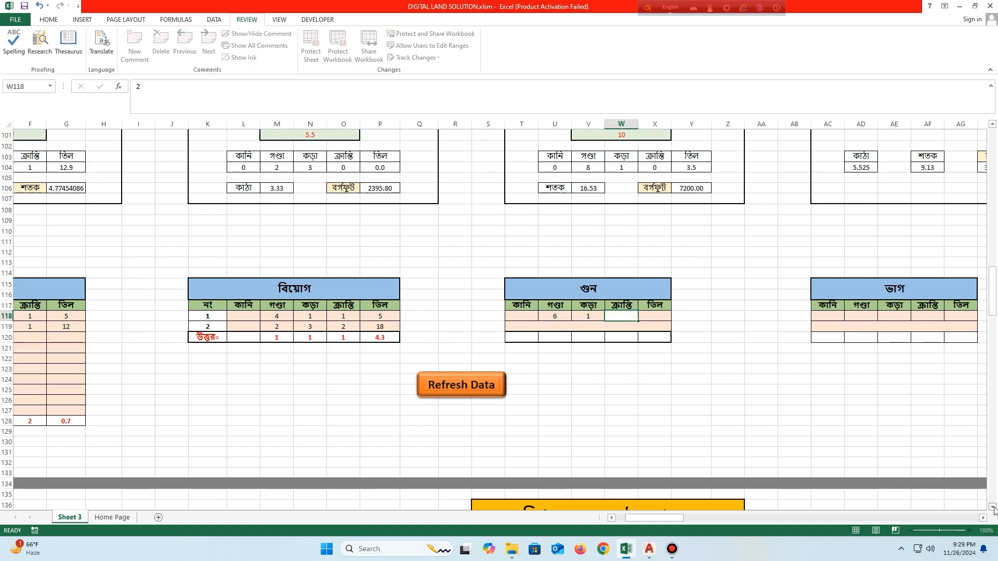
key("Tab")
type("7")
key("Return")
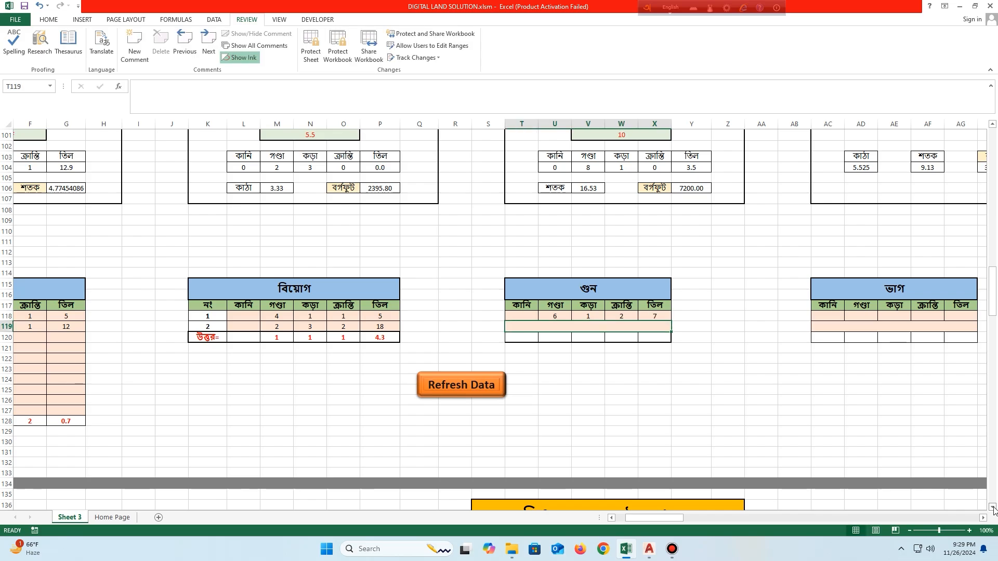
- Enter 3 as the multiplier in the multiplication table and review the answer row against the entered area
type("3")
key("Return")
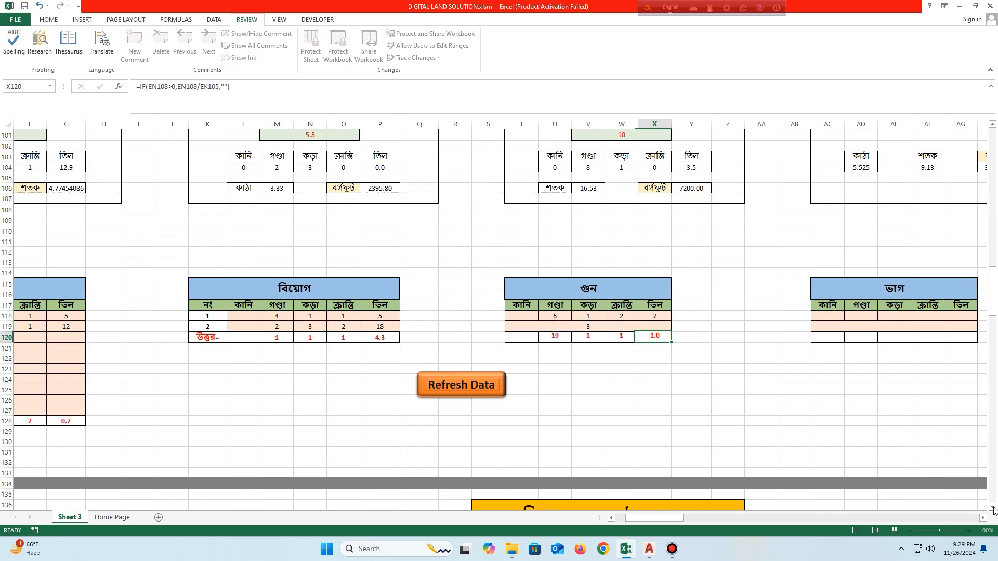
left_click(644, 387)
left_click_drag(555, 336, 644, 338)
left_click_drag(555, 316, 644, 317)
- Set the multiplication table's multiplier to 5
left_click(596, 324)
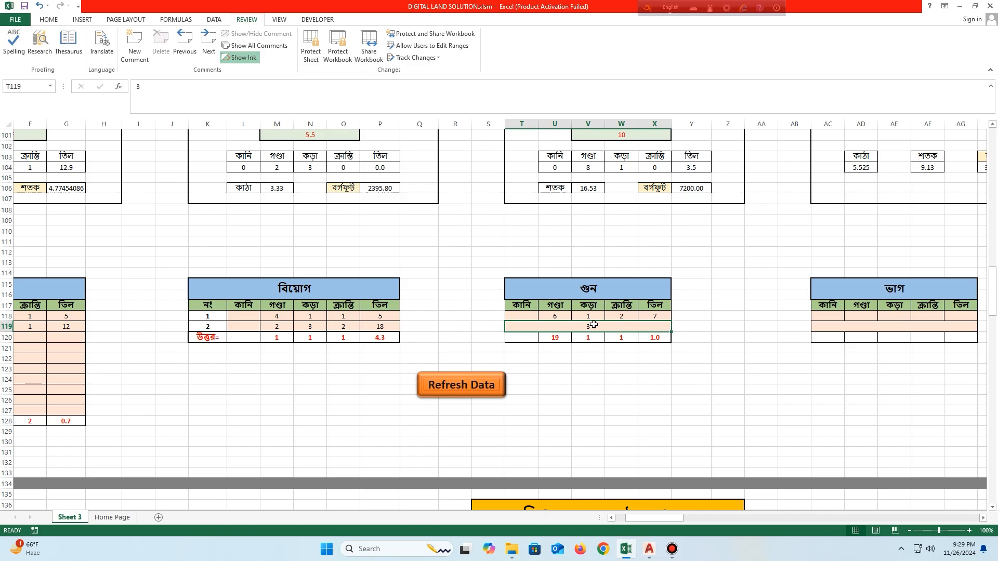
type("5")
key("Return")
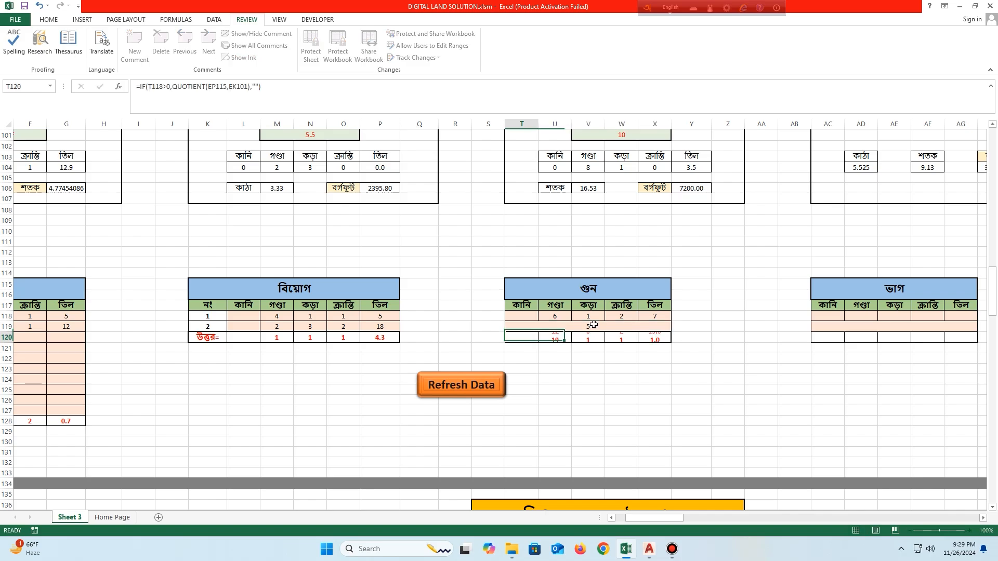
left_click(618, 370)
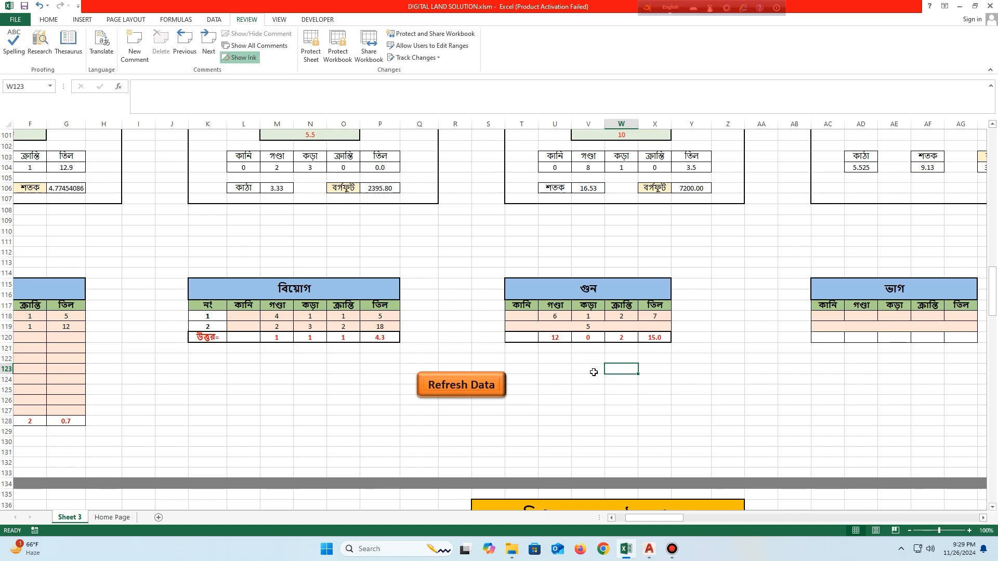
- Enter 7 ganda, 2 kora, 1 kranti and 9 til in the first row of the division table
left_click_drag(632, 518, 650, 518)
left_click(580, 315)
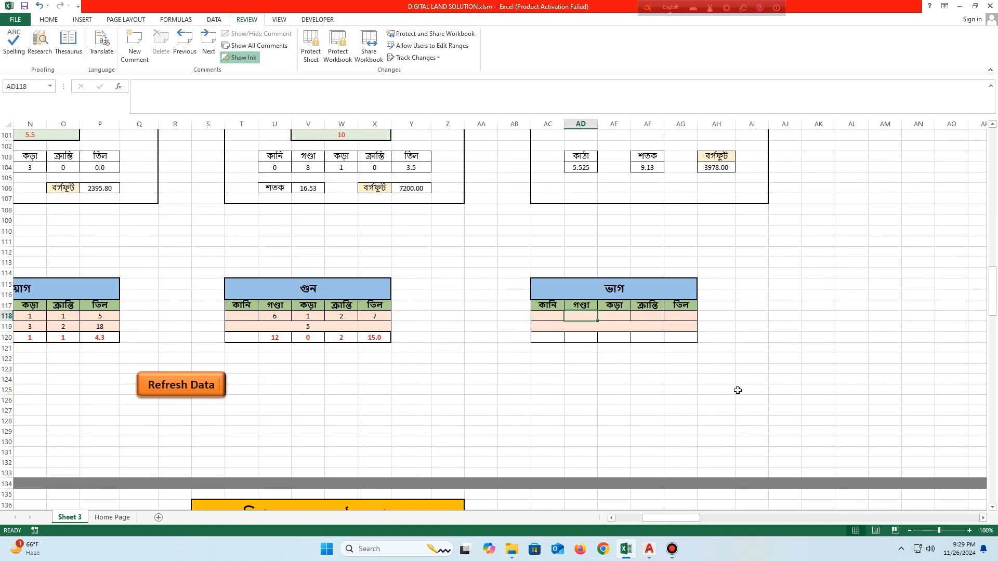
type("7")
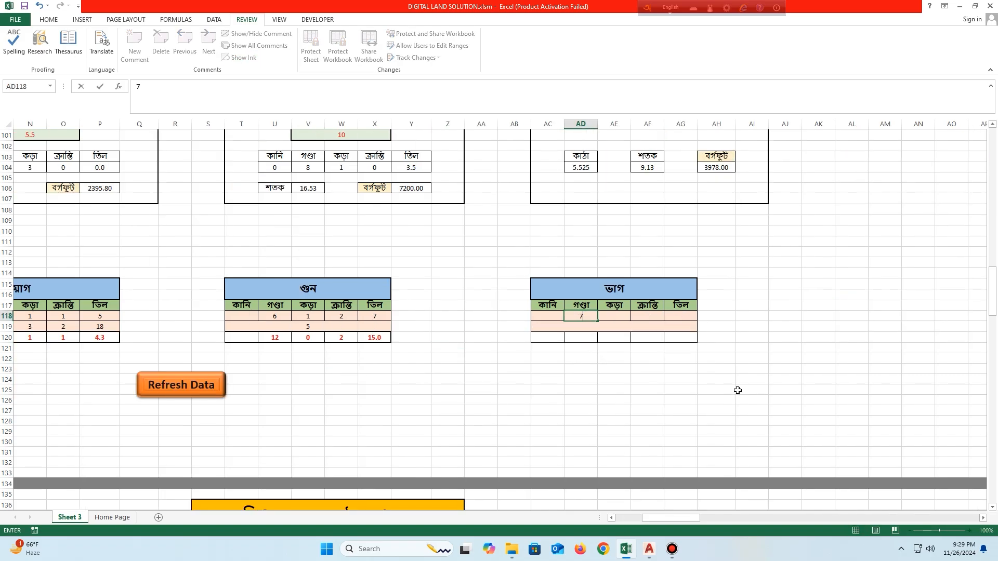
type("2")
key("Return")
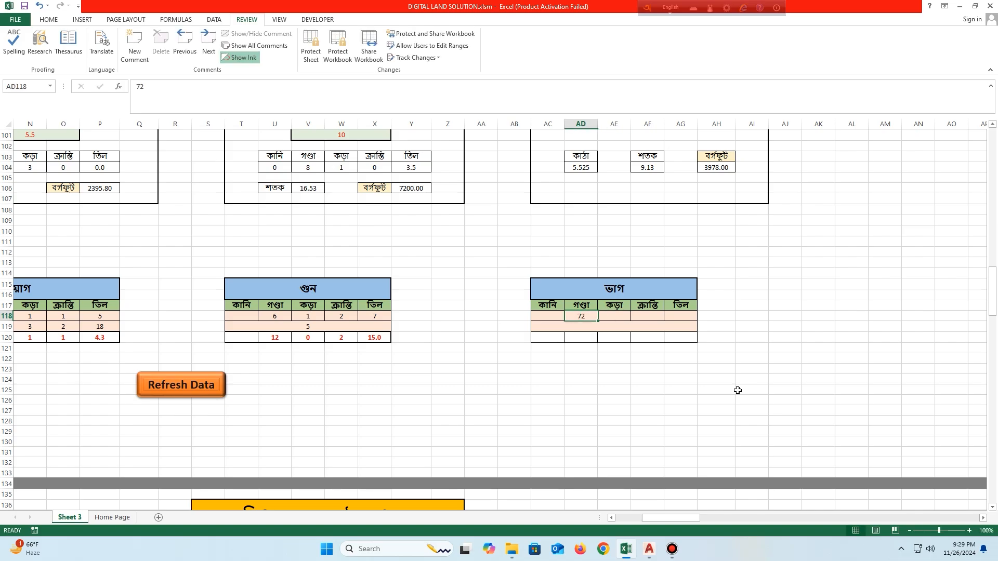
type("7")
key("Tab")
type("2")
key("Tab")
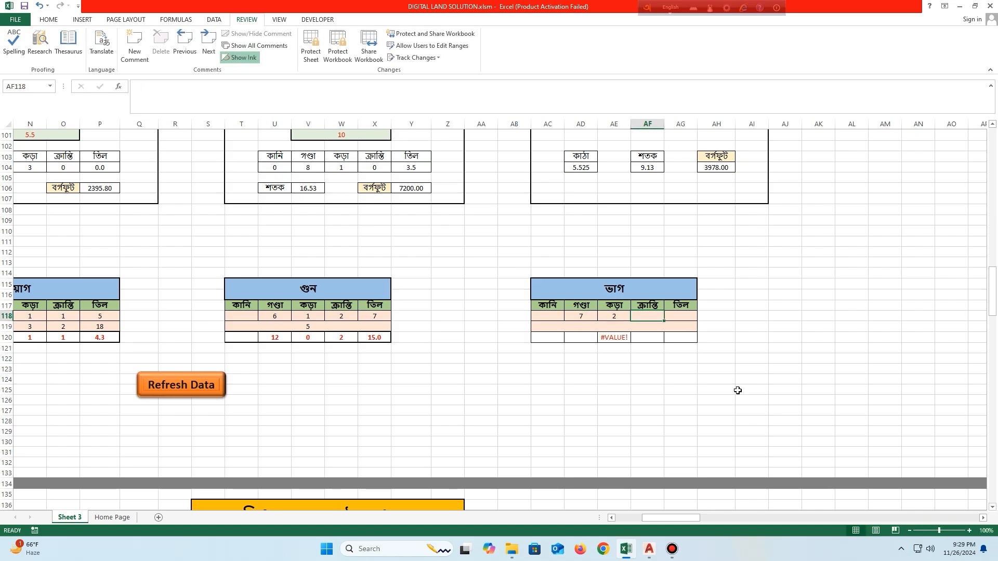
type("1")
key("Tab")
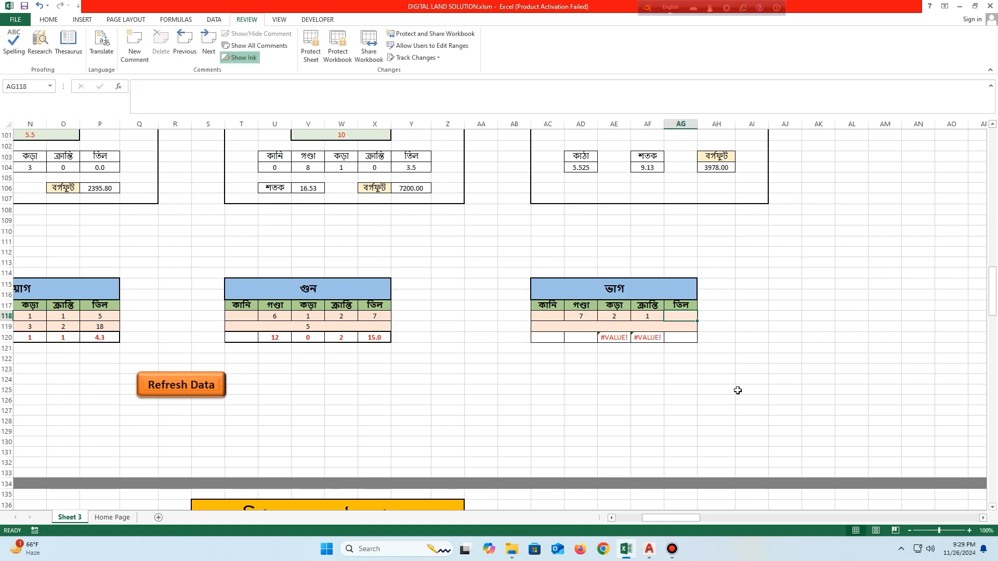
type("9")
key("Return")
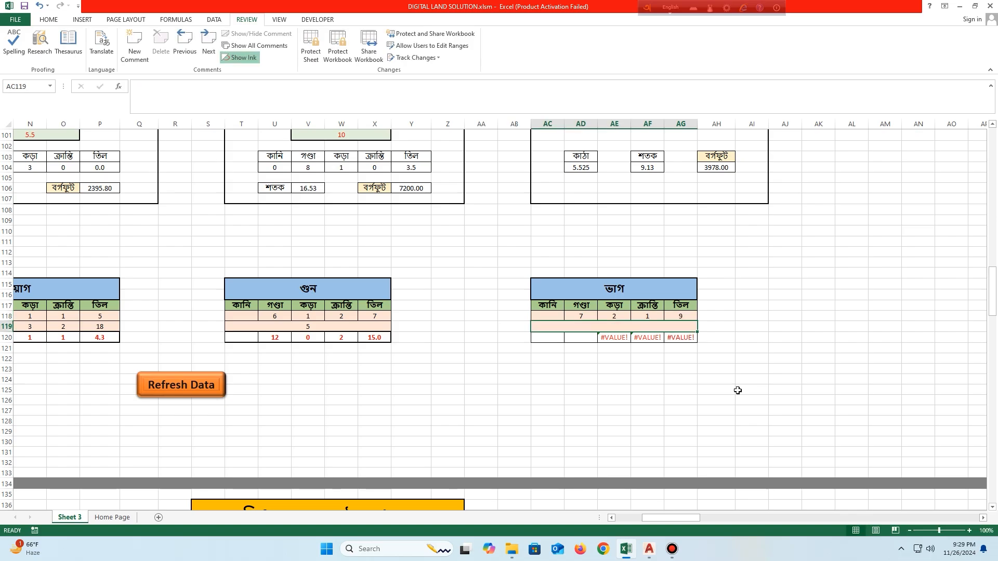
- Check the division table's entered area, set its divisor to 4 and review the answer row
left_click(583, 315)
left_click(613, 316)
left_click(649, 316)
left_click(679, 316)
left_click(649, 327)
type("4")
key("Return")
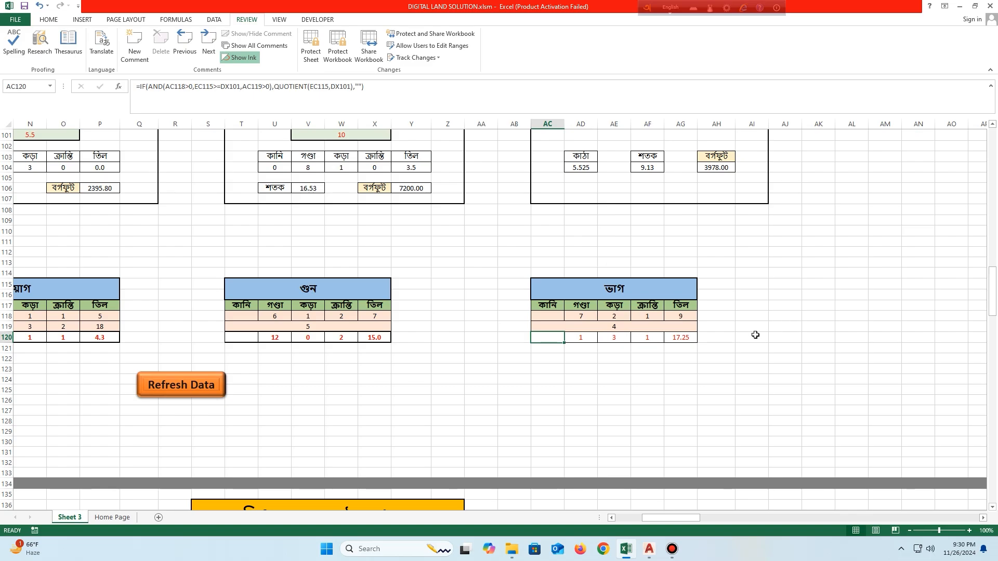
left_click_drag(590, 339, 675, 338)
left_click(613, 380)
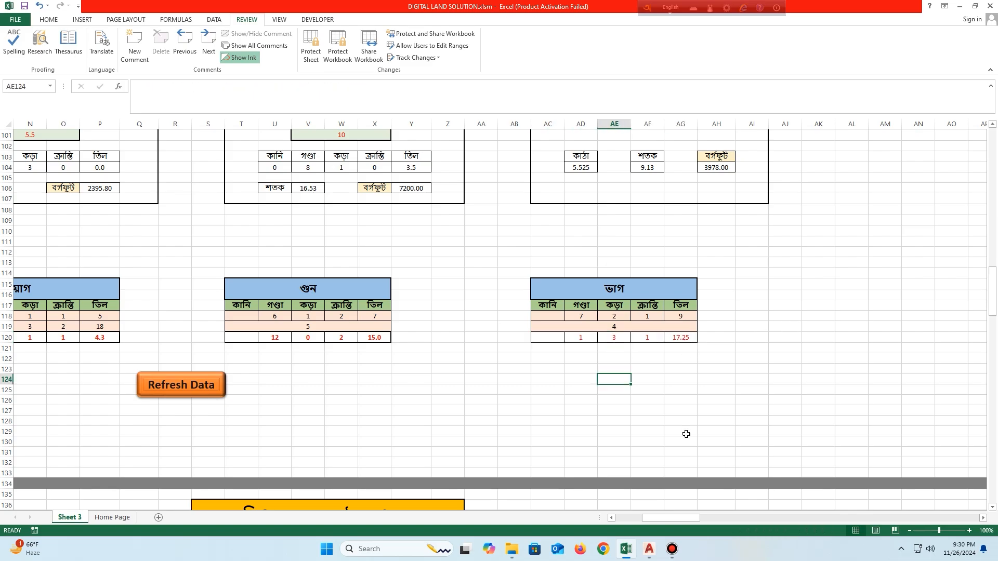
- Look over the kani, ganda, kora, kranti and til converters, their unit labels and the calculator section further down
left_click_drag(666, 517, 629, 520)
scroll(875, 390, "up", 3)
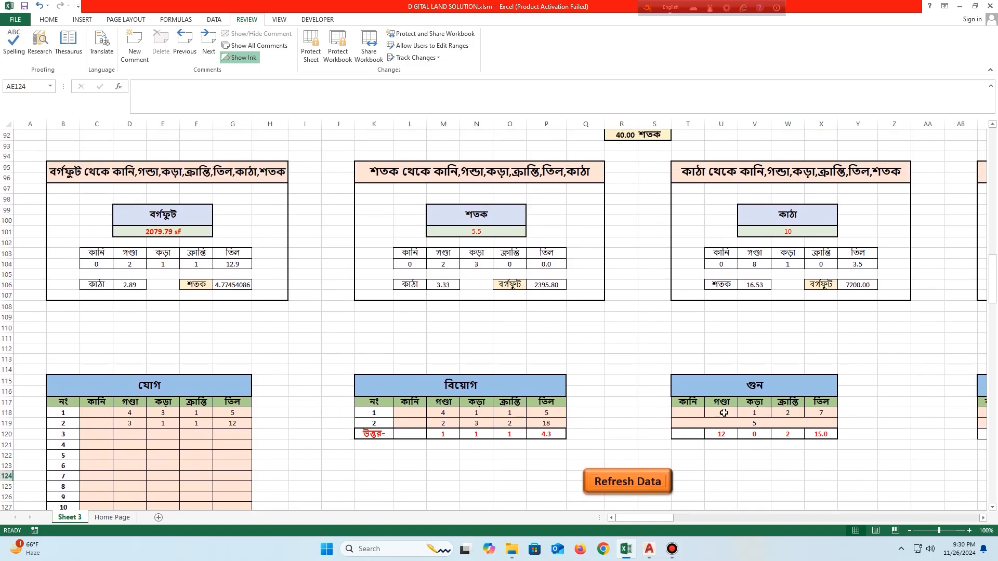
left_click_drag(77, 176, 865, 295)
scroll(672, 359, "down", 6)
scroll(668, 360, "down", 7)
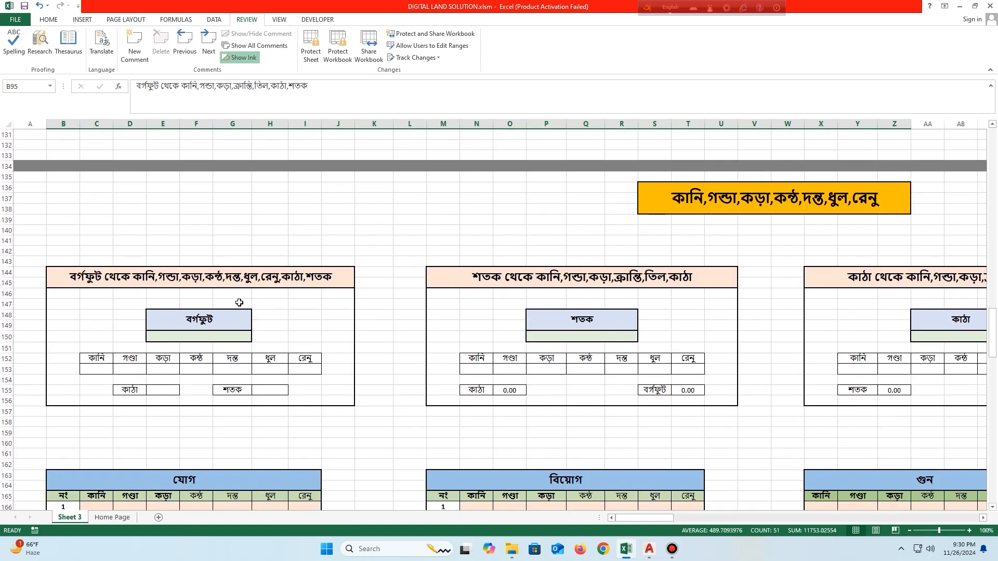
scroll(239, 303, "up", 14)
left_click(104, 289)
left_click(125, 289)
left_click(164, 287)
left_click(194, 286)
left_click(233, 286)
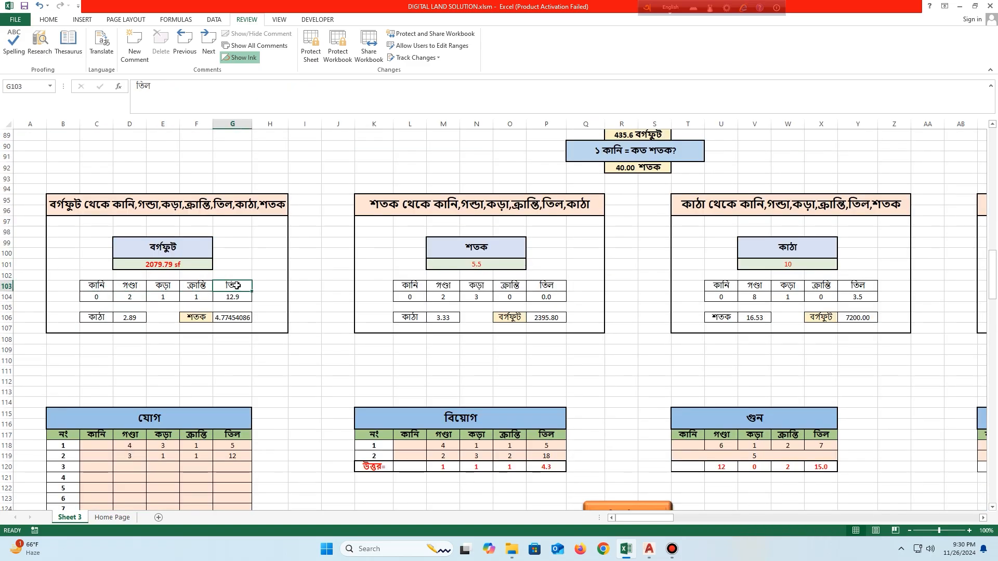
- Examine the unit labels of the kani, ganda, kora, kontho, donto, dhul and renu section with its converters and arithmetic tables
scroll(301, 291, "down", 12)
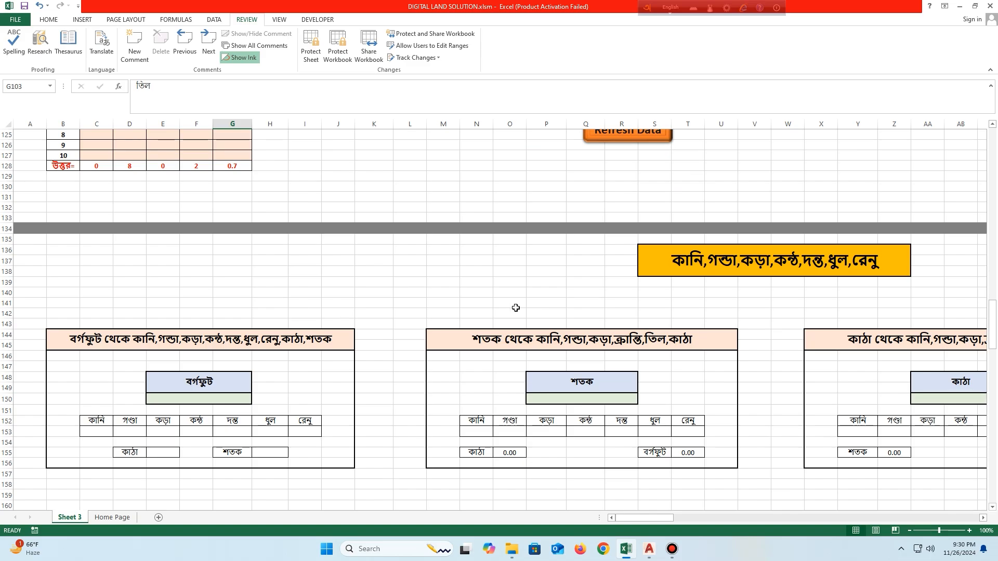
left_click(125, 422)
left_click(163, 421)
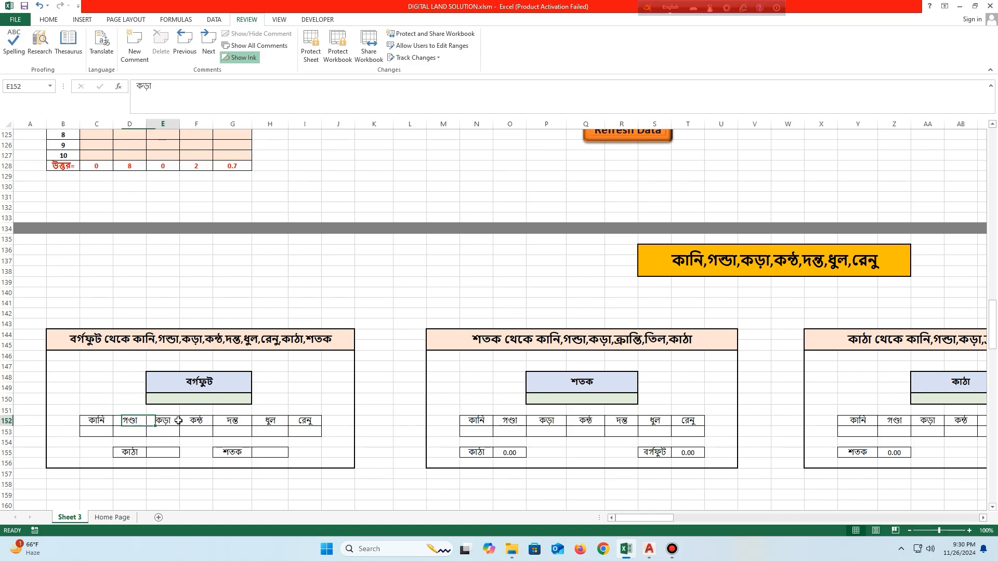
left_click(196, 421)
left_click(232, 421)
left_click(274, 420)
left_click(306, 421)
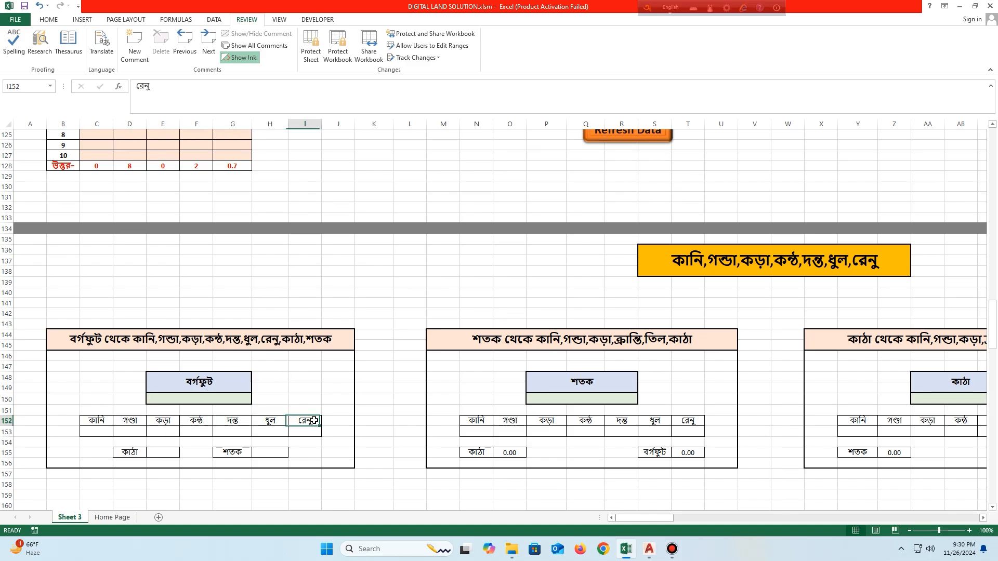
left_click(366, 400)
left_click(377, 419)
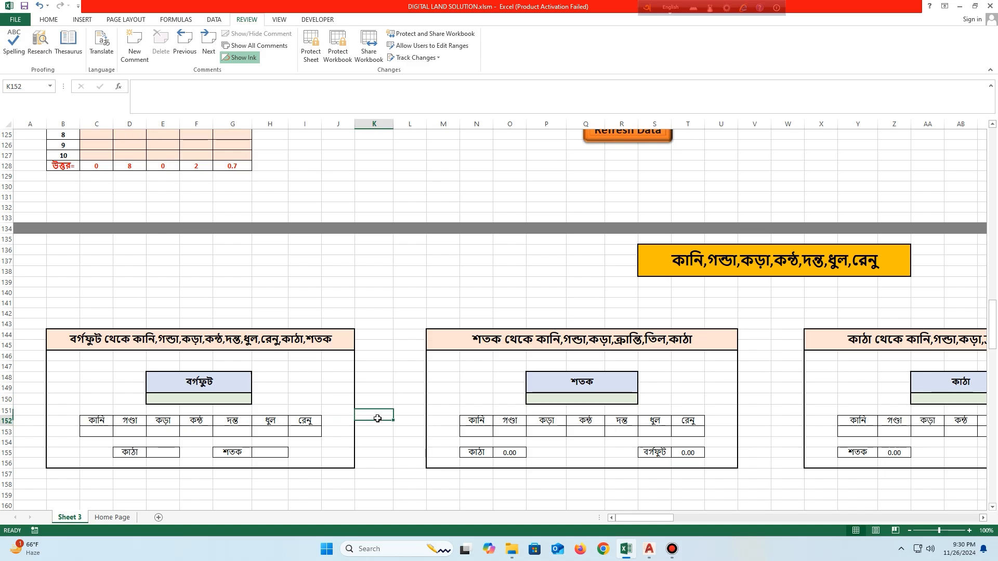
left_click(405, 419)
left_click(382, 420)
left_click(405, 419)
scroll(395, 415, "down", 3)
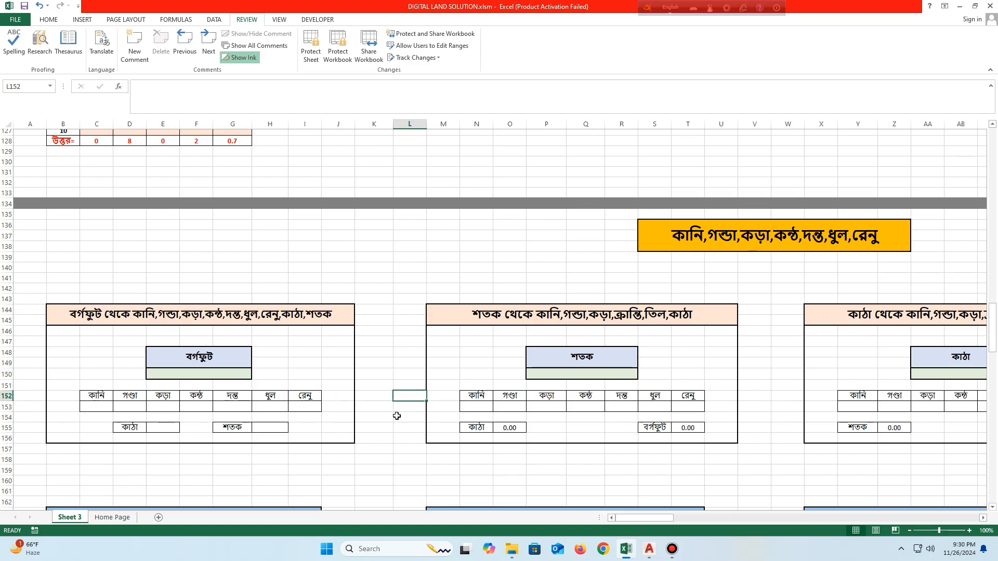
scroll(366, 364, "down", 1)
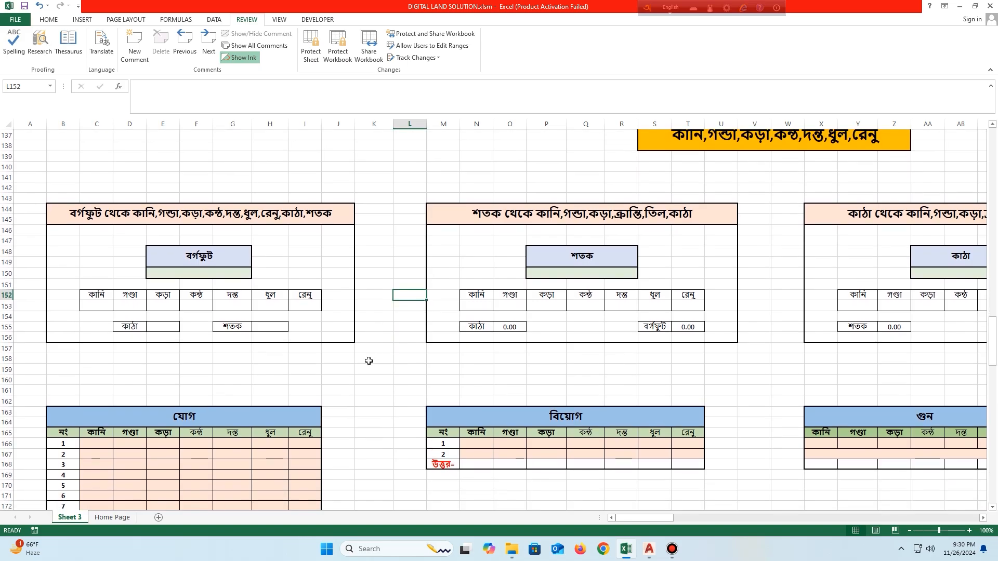
scroll(368, 360, "down", 2)
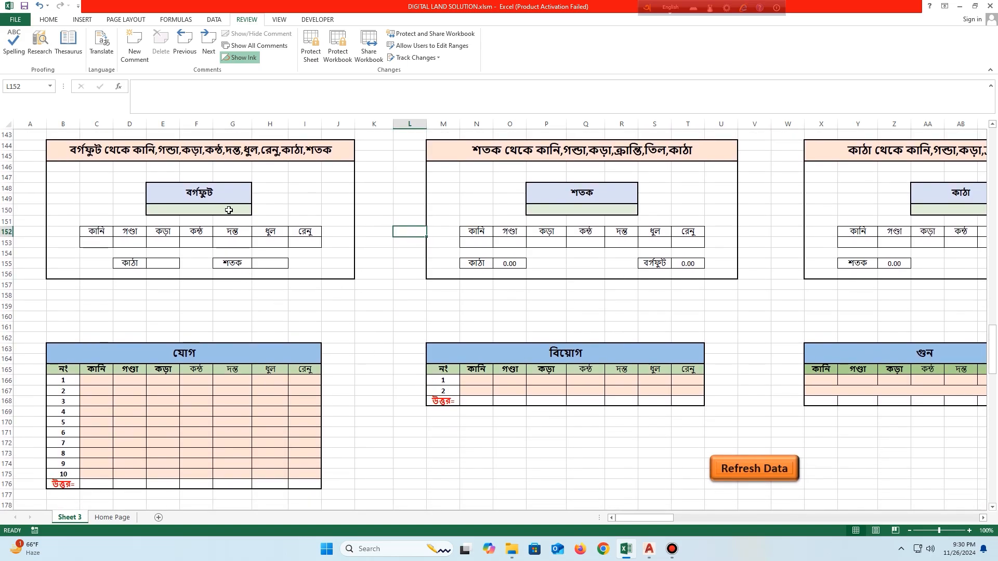
- Look over the square-feet, shotok and katha converters and the reverse converter in the kani, ganda, kora, kontho, donto, dhul and renu section
left_click(226, 208)
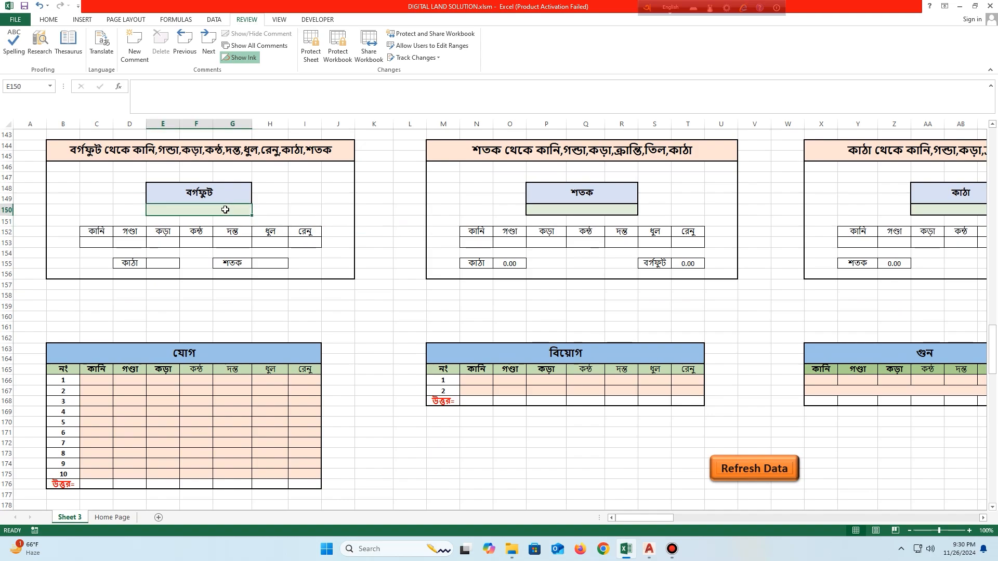
left_click_drag(122, 241, 199, 246)
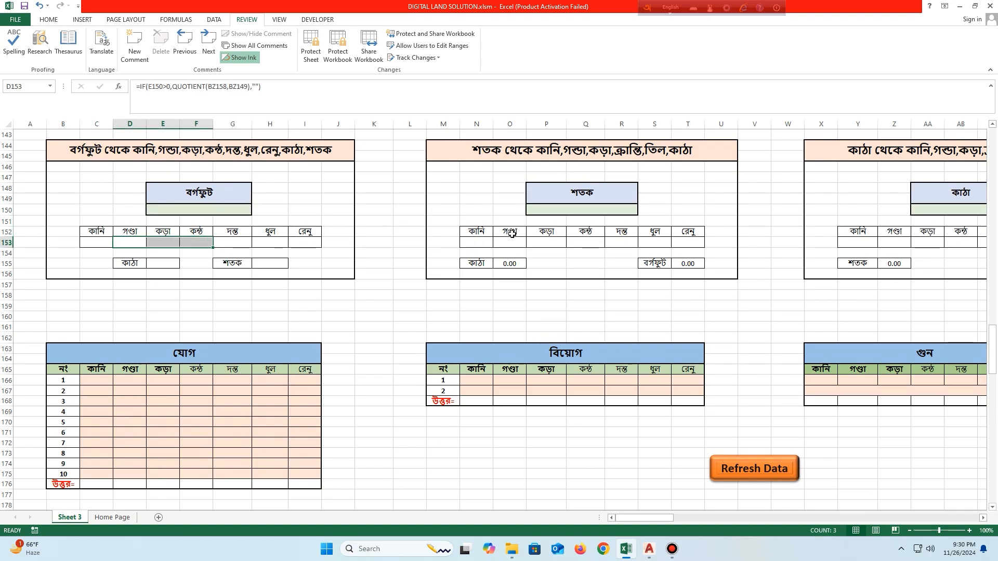
left_click(585, 210)
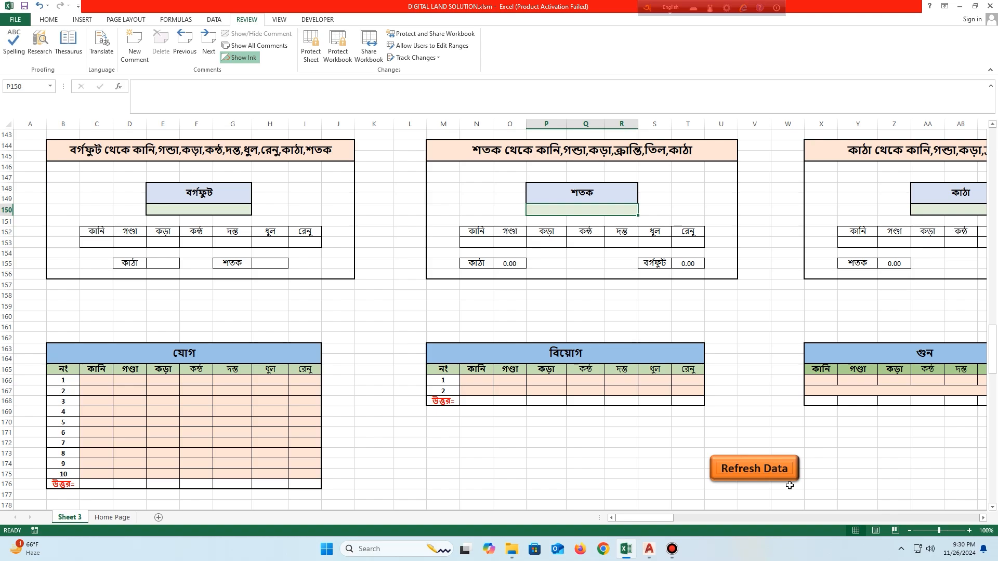
left_click_drag(660, 517, 709, 517)
left_click(440, 209)
key("Right")
key("Right")
key("Right")
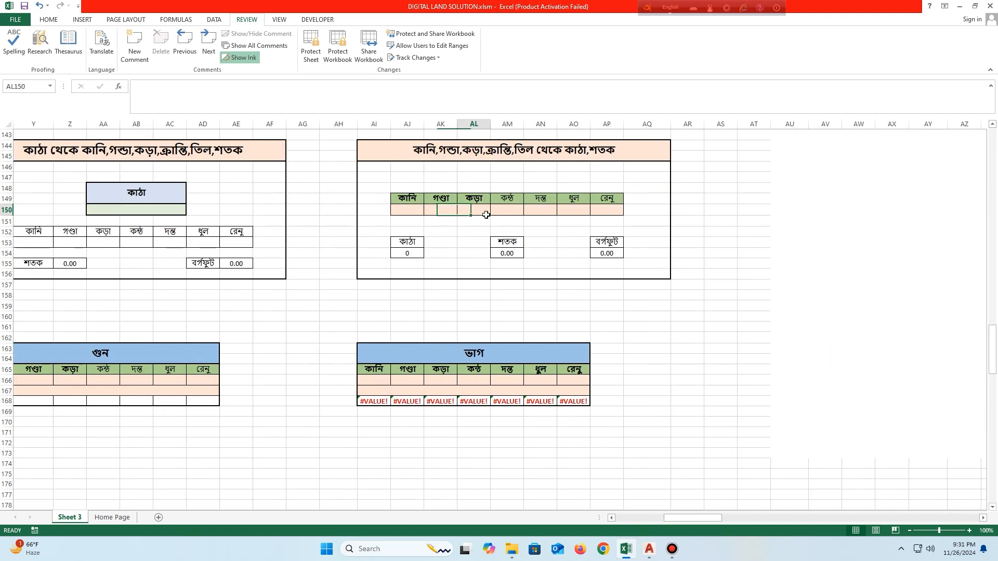
left_click(412, 252)
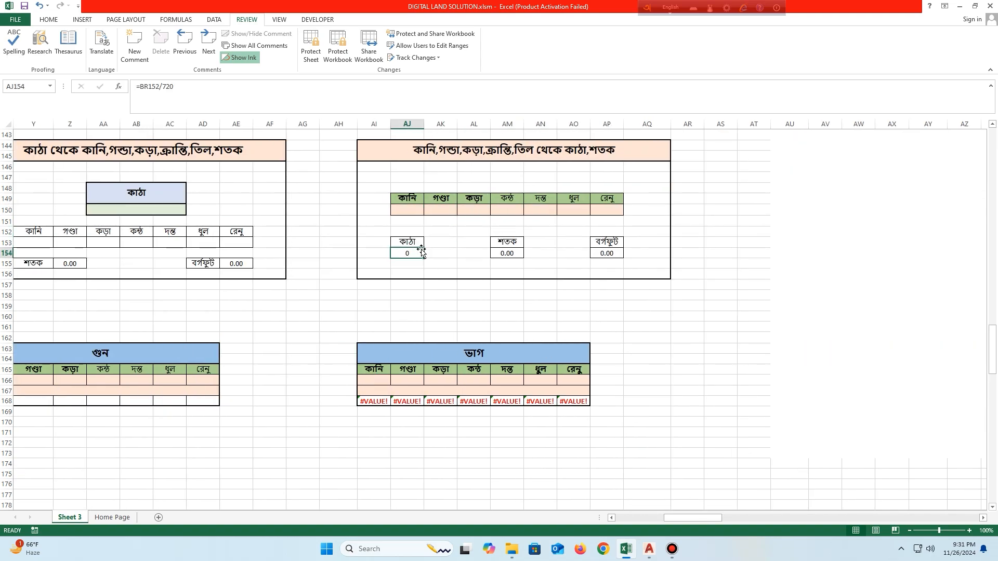
- Enter 4 ganda, 2 kora, 1 kontho, 1 donto, 1 dhul and 1 renu in the converter to katha, shotok and square feet
left_click(451, 212)
type("4")
key("Tab")
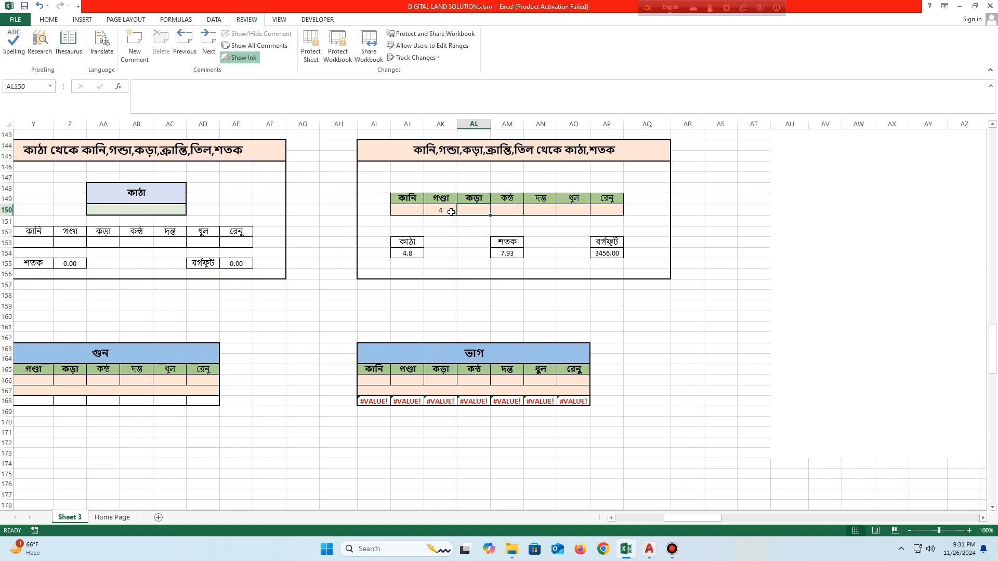
type("2")
key("Tab")
type("1")
key("Tab")
type("1")
key("Tab")
key("shift+Tab")
type("1")
key("Tab")
type("1")
key("Tab")
type("1")
key("Return")
left_click_drag(446, 213, 605, 211)
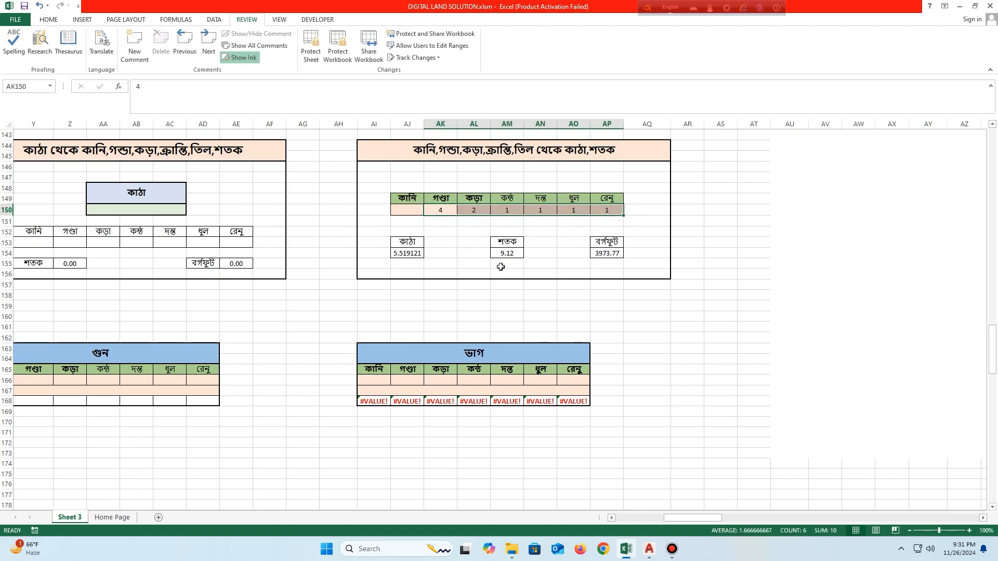
- Look over the addition, subtraction, multiplication and division tables below the kontho, donto, dhul and renu converters
left_click_drag(712, 516, 629, 517)
scroll(252, 378, "down", 2)
left_click_drag(98, 316, 238, 380)
left_click_drag(503, 316, 546, 316)
left_click_drag(660, 519, 690, 513)
left_click_drag(670, 517, 690, 516)
scroll(555, 415, "up", 1)
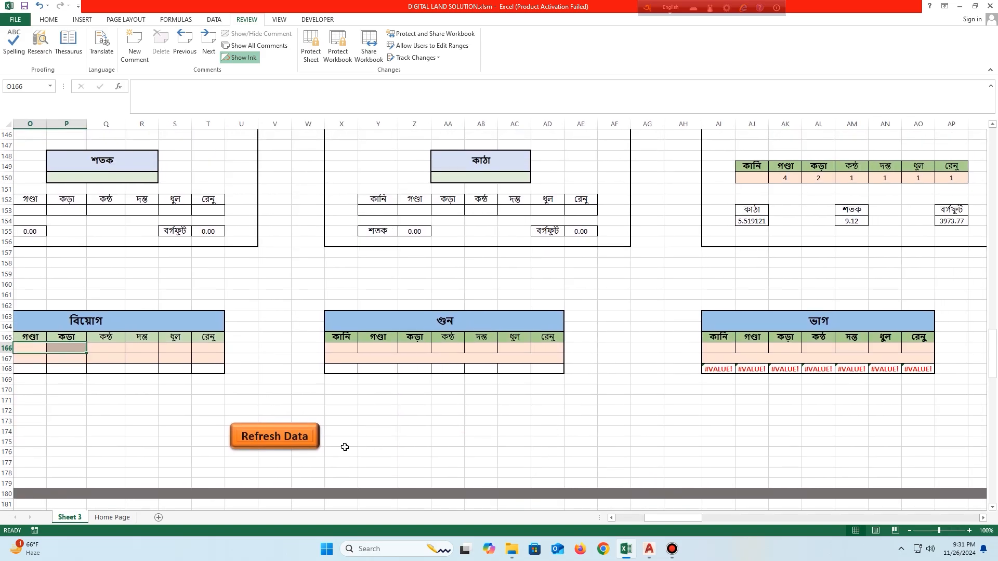
- Clear the entered data in both land-unit conversion sections and in the plot-shape area section
left_click(300, 445)
scroll(699, 456, "up", 17)
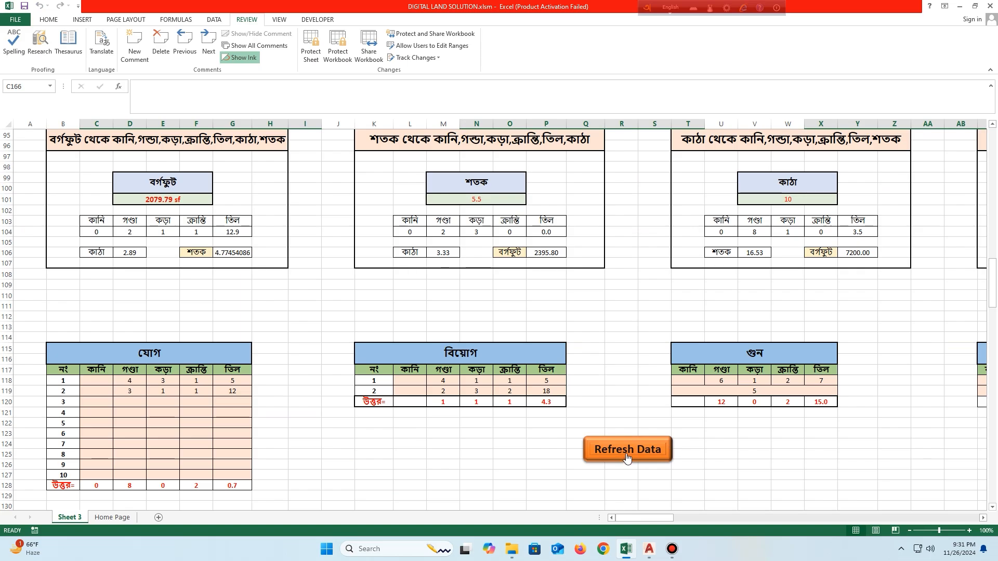
left_click(626, 452)
scroll(639, 397, "up", 5)
scroll(635, 398, "up", 9)
left_click(763, 345)
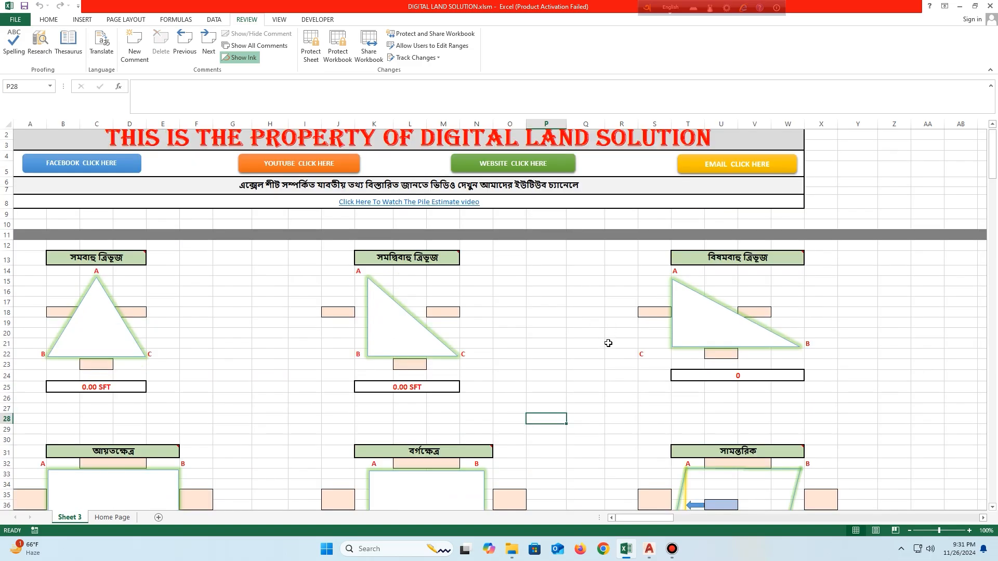
- Enter 435.6 in the square-feet converter of the kani, ganda, kora, kranti and til section
scroll(609, 344, "down", 4)
scroll(611, 346, "down", 17)
left_click(597, 379)
scroll(597, 379, "down", 2)
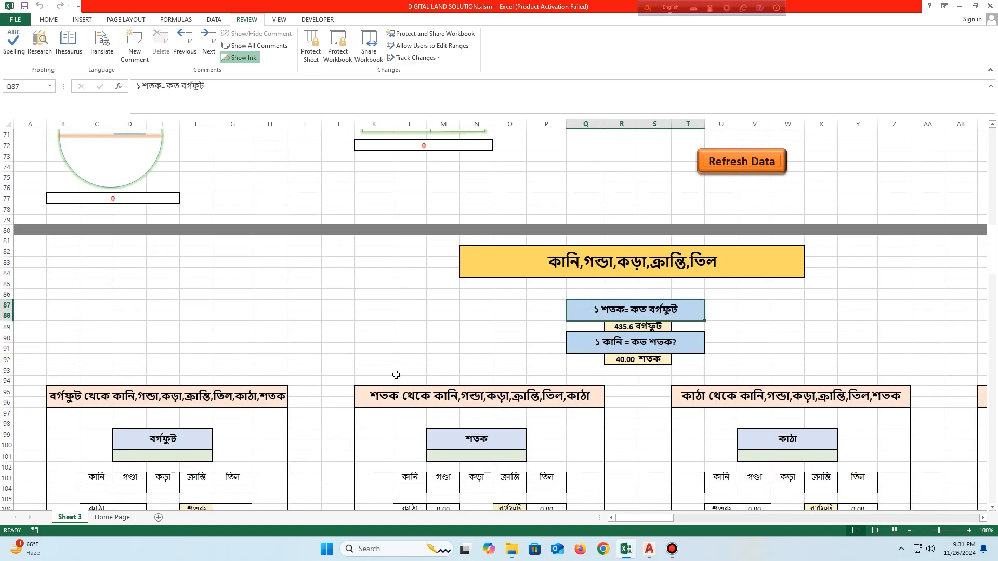
scroll(396, 375, "down", 1)
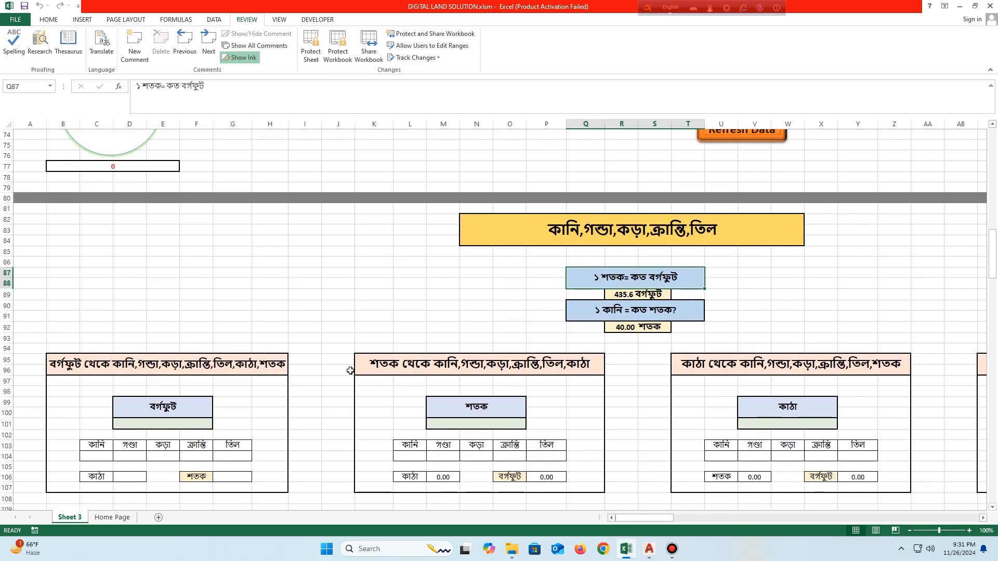
scroll(348, 371, "down", 1)
left_click(204, 294)
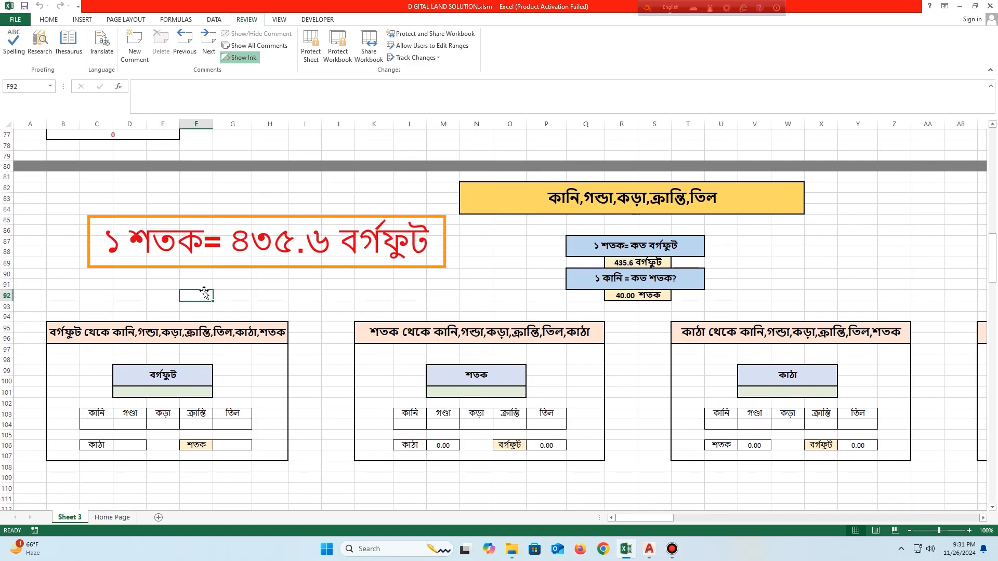
left_click(182, 389)
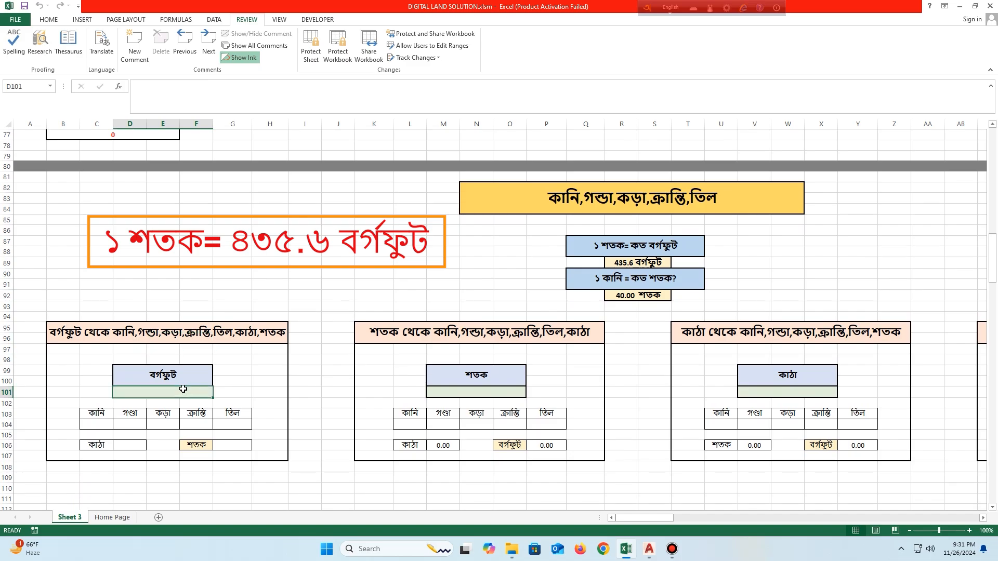
type("4")
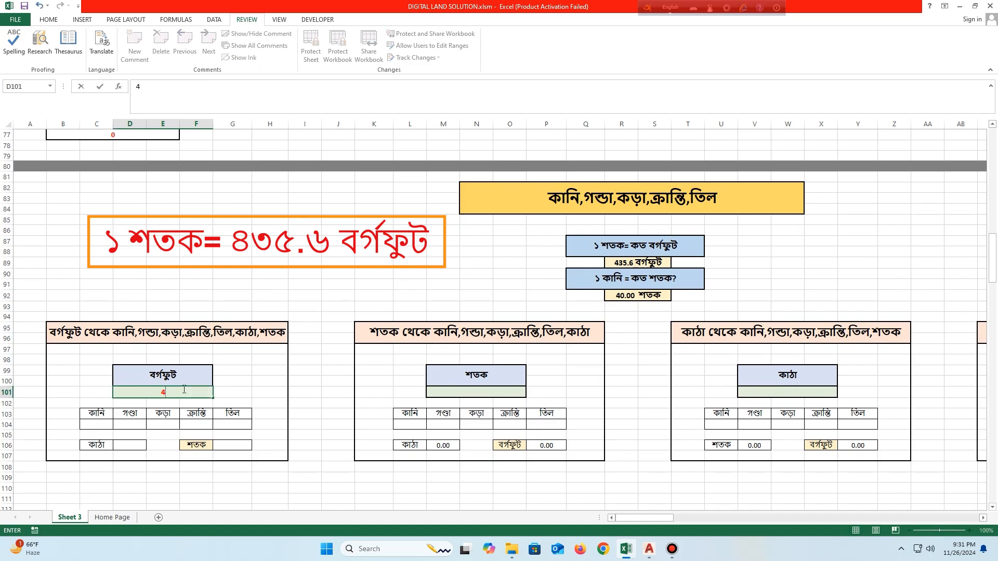
type("35.6")
key("Return")
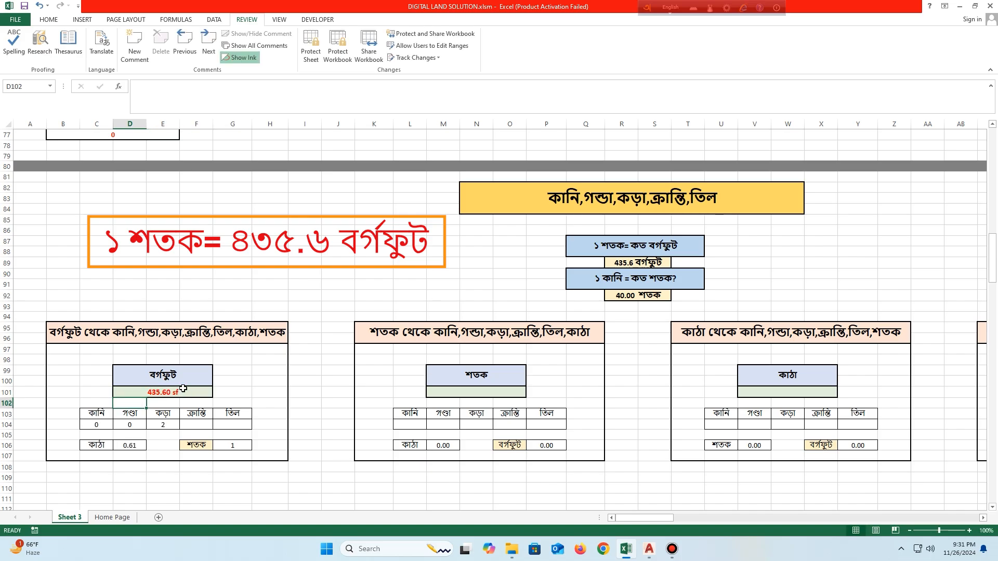
- Check the converter's shotok result and examine the square-feet-per-shotok and shotok-per-kani rate settings
left_click(244, 445)
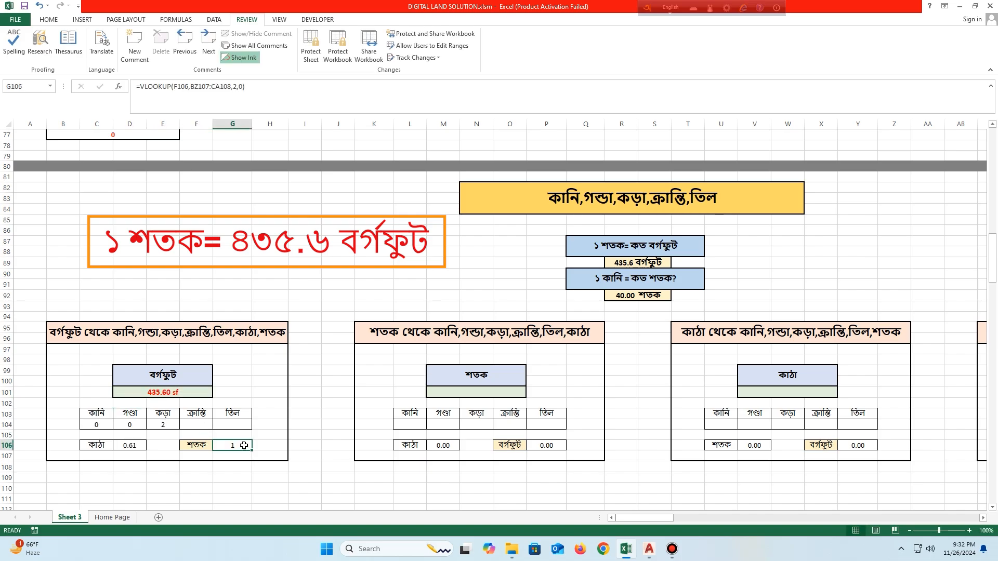
left_click(269, 445)
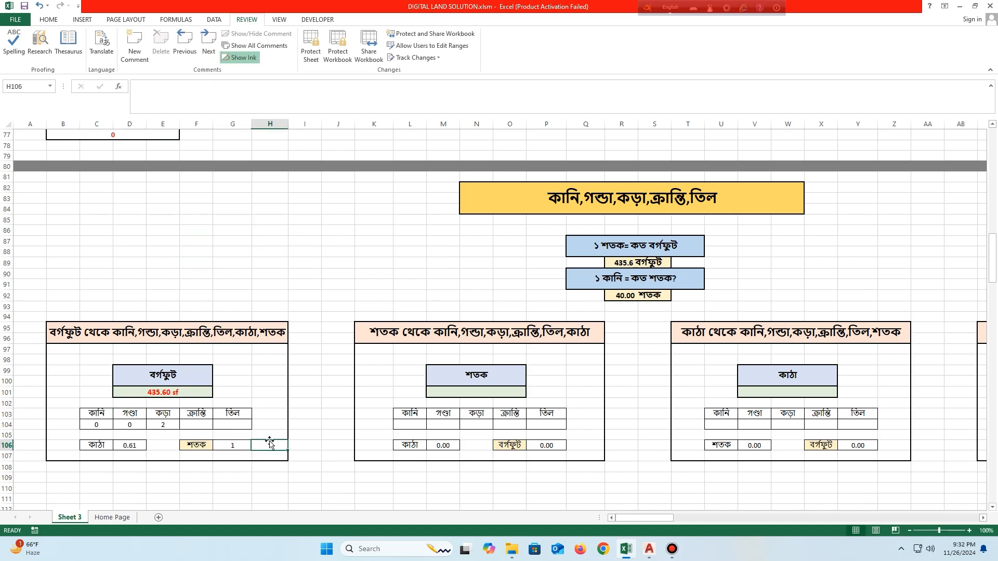
left_click(275, 434)
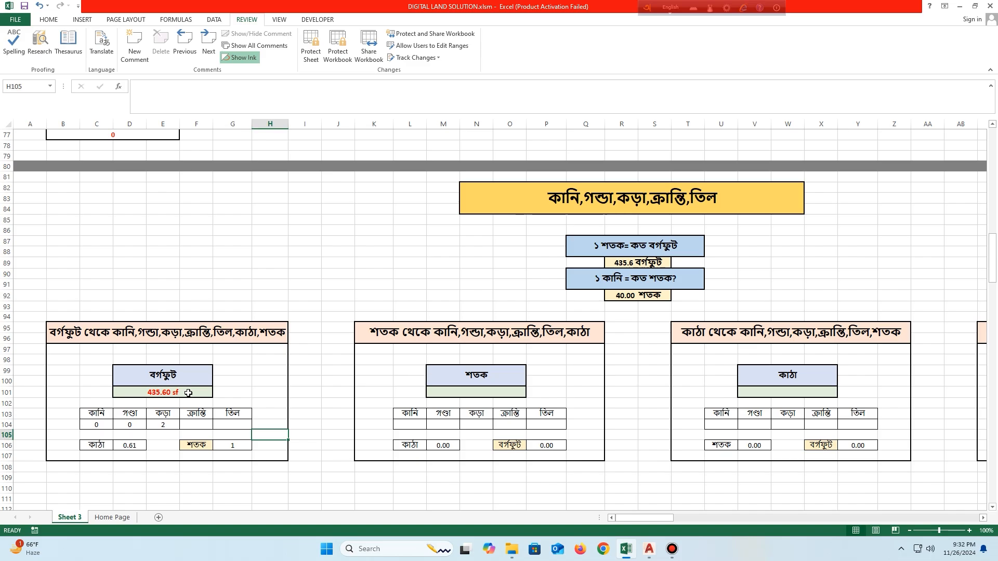
left_click_drag(550, 240, 708, 291)
left_click(651, 264)
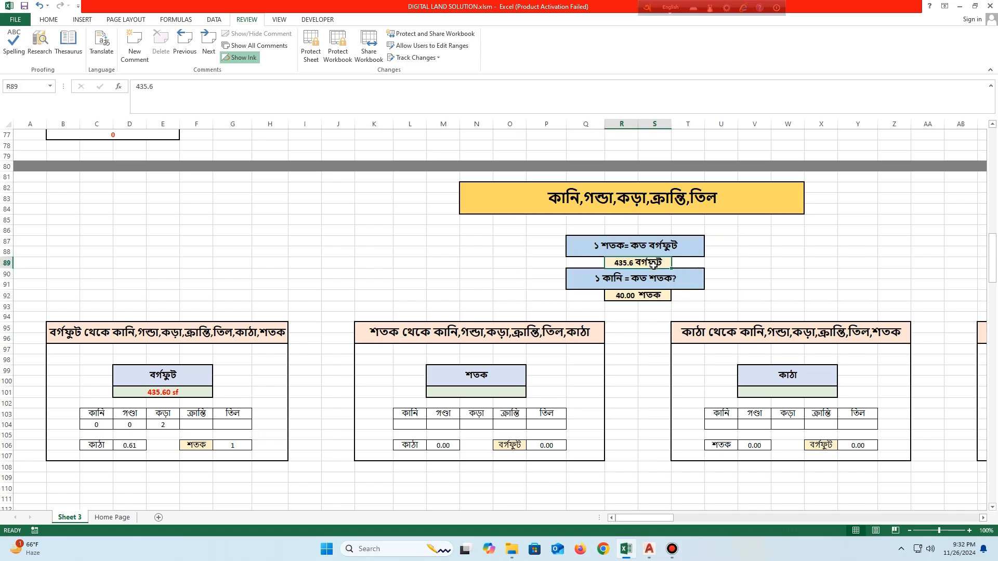
left_click(597, 254)
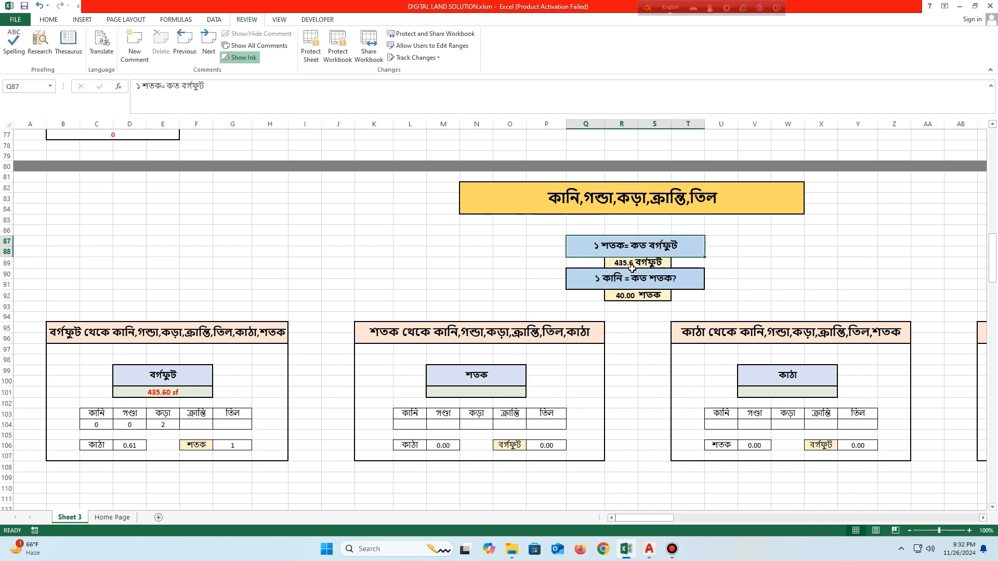
left_click_drag(603, 264, 681, 268)
left_click(743, 272)
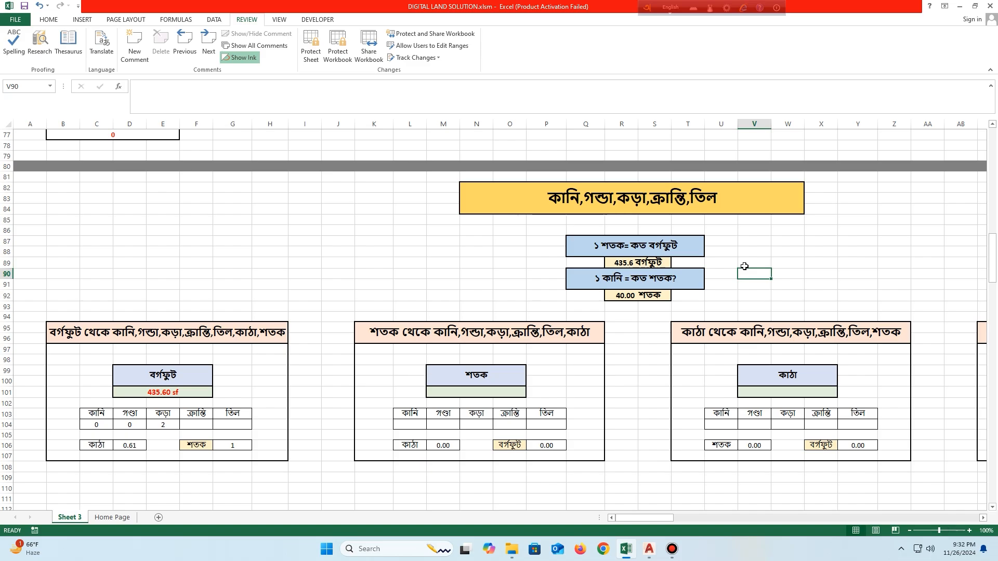
- Try a rate of 432 square feet per shotok, check the converter's results and undo the change
double_click(652, 262)
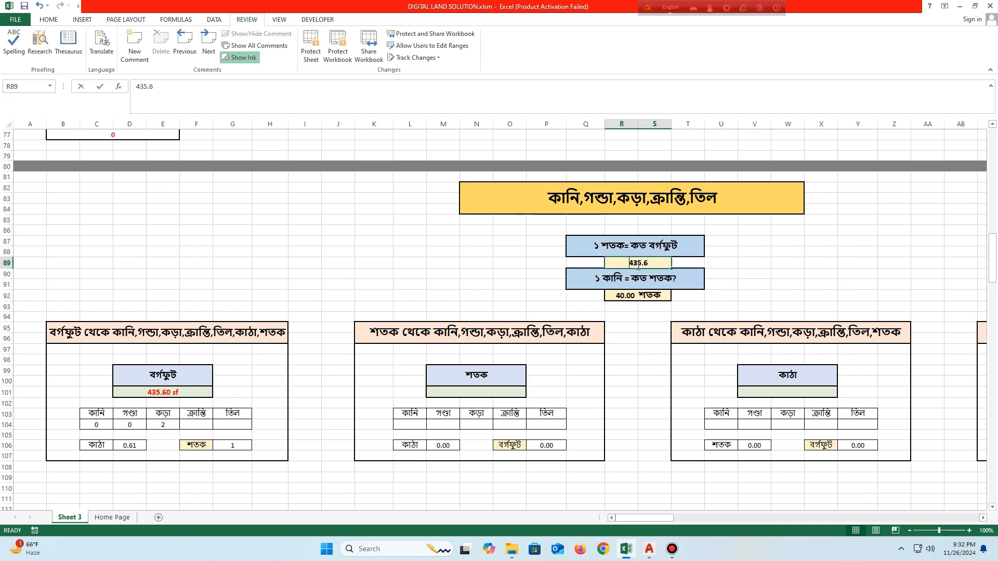
left_click_drag(621, 262, 619, 264)
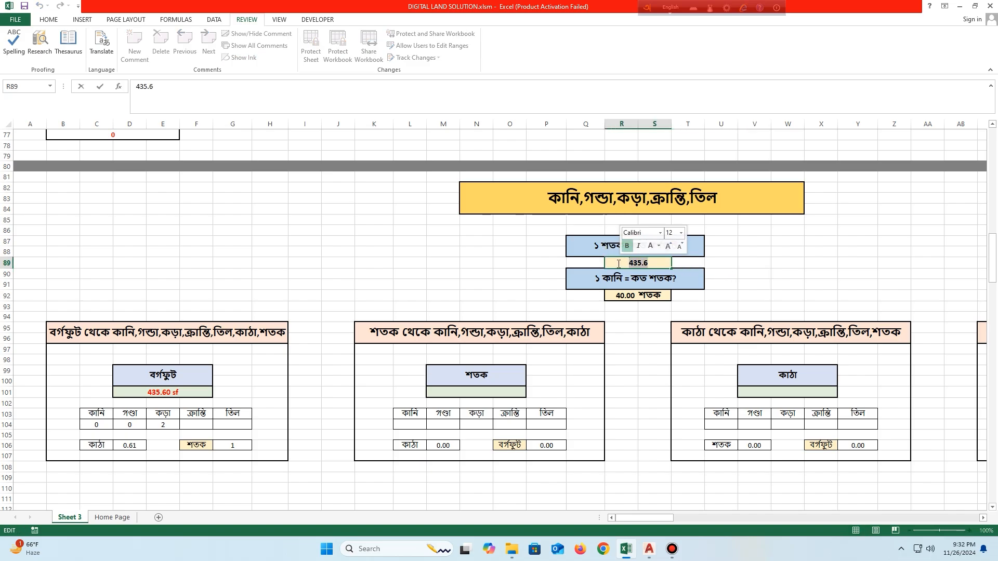
type("432")
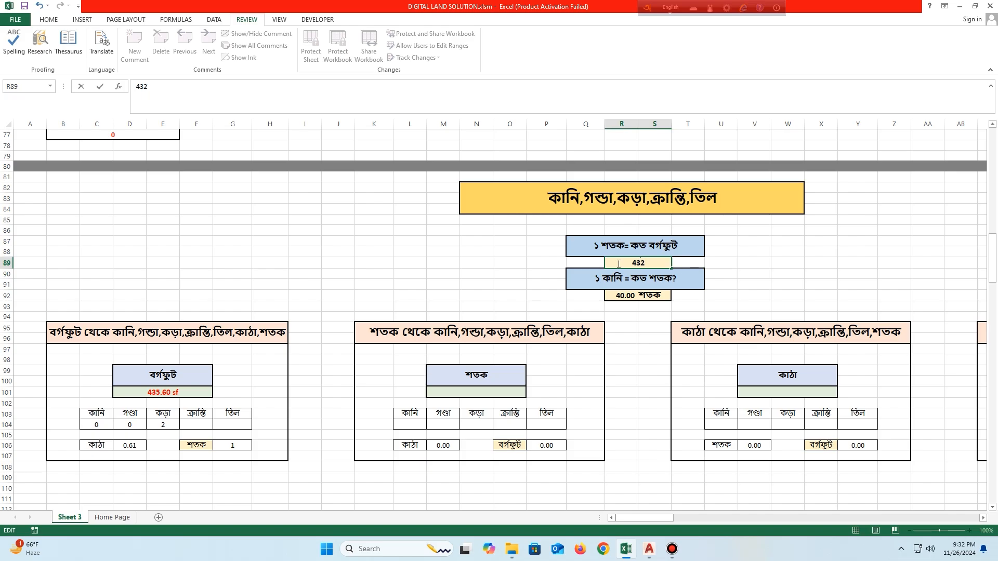
key("Return")
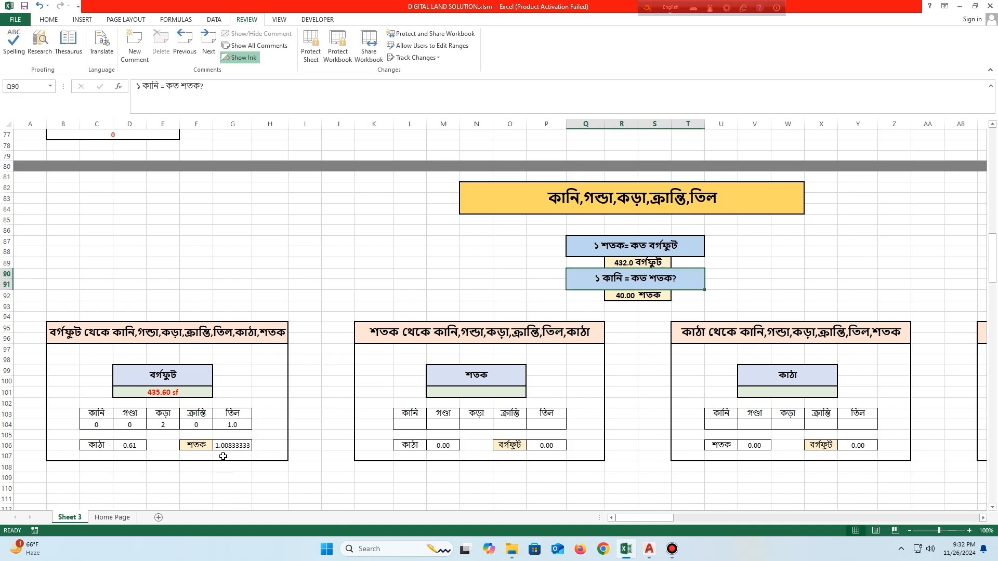
key("ctrl+z")
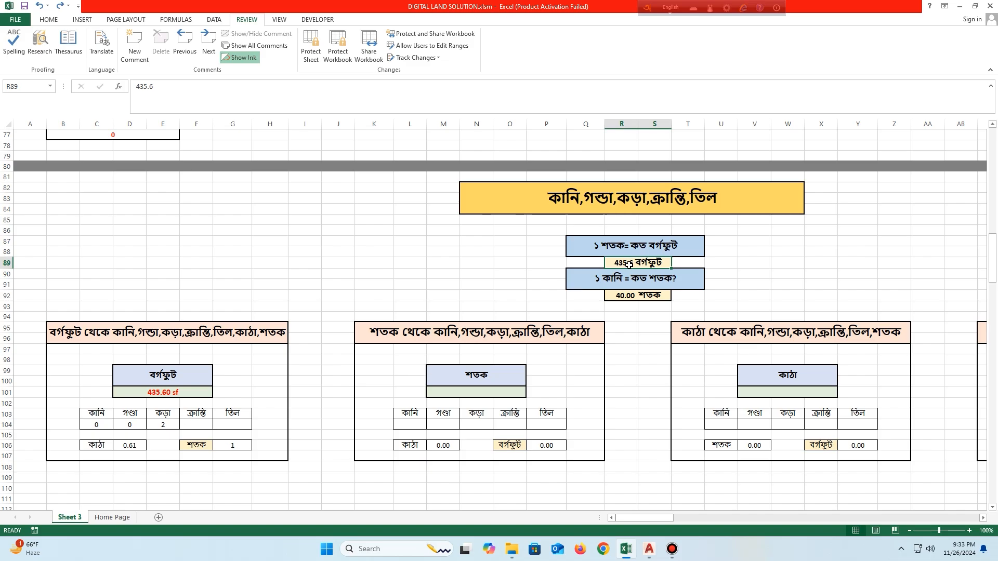
- Set the rate for one shotok to 432 square feet and check the converter's results
type("4")
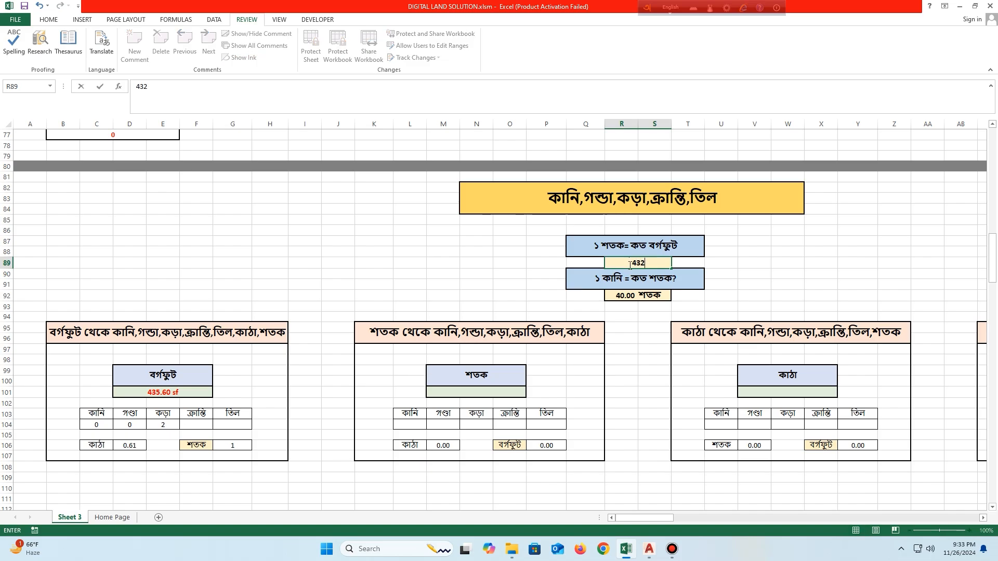
type("32")
key("Return")
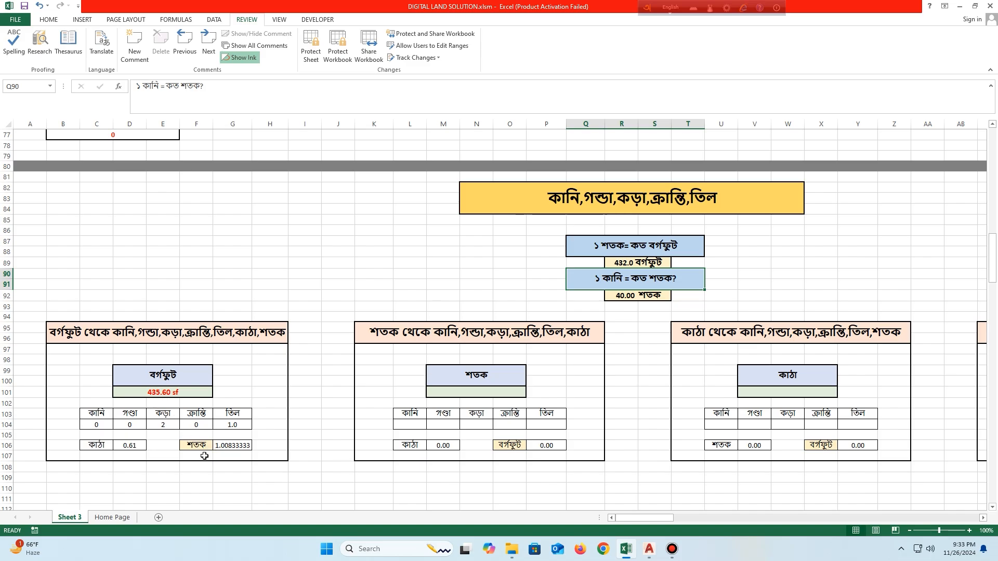
left_click(316, 424)
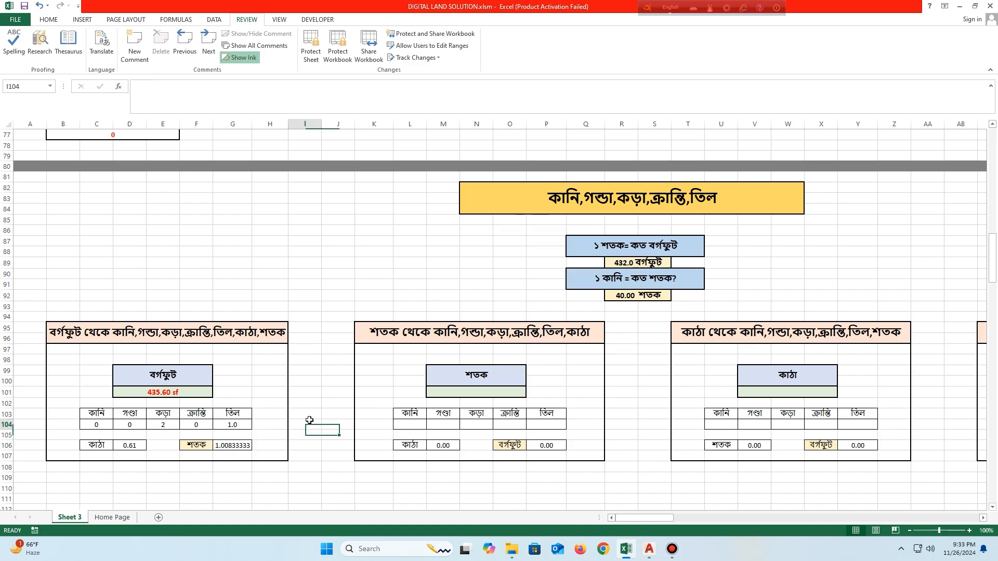
- Set the rate for one kani to 80 shotok
left_click(619, 307)
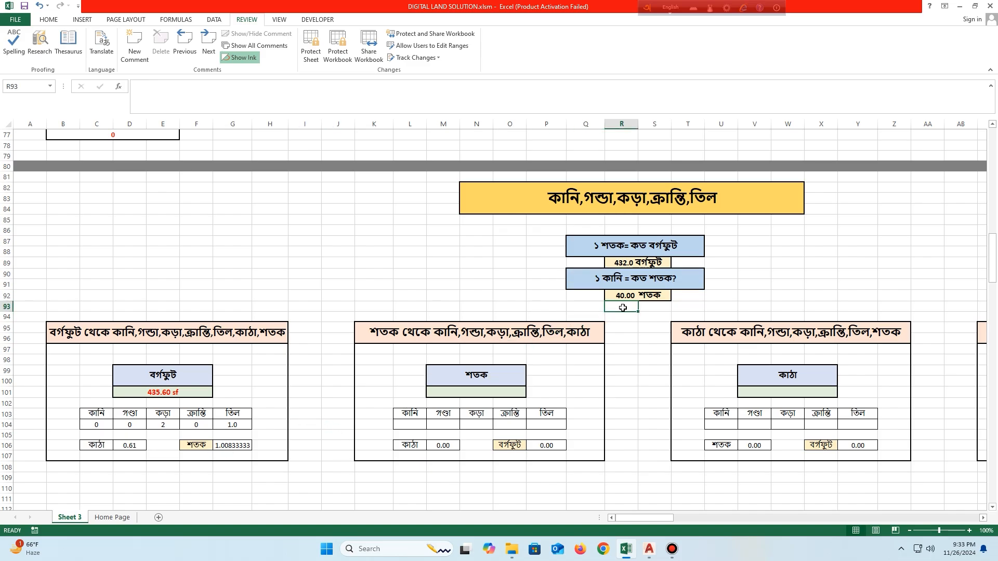
left_click(626, 297)
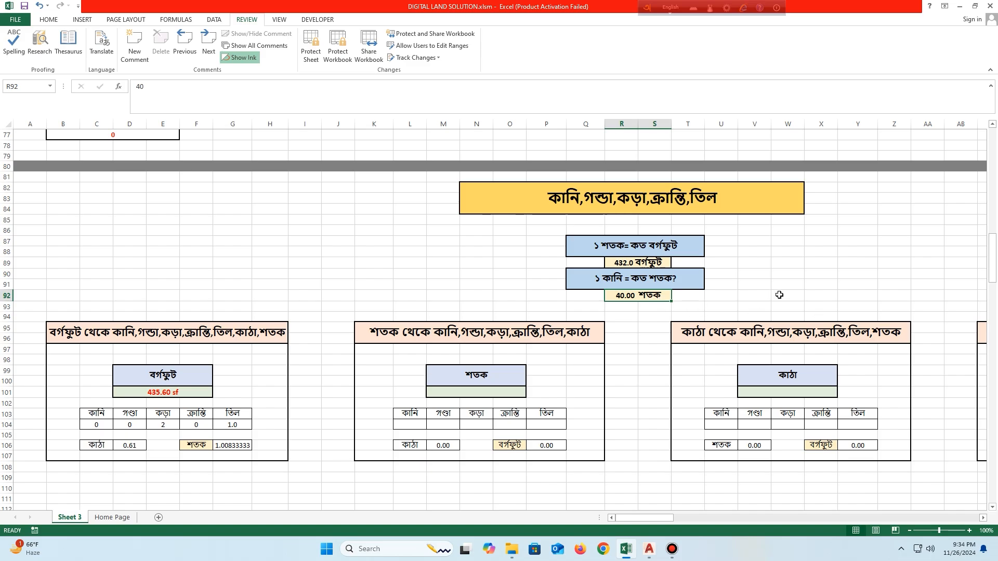
type("80")
key("Return")
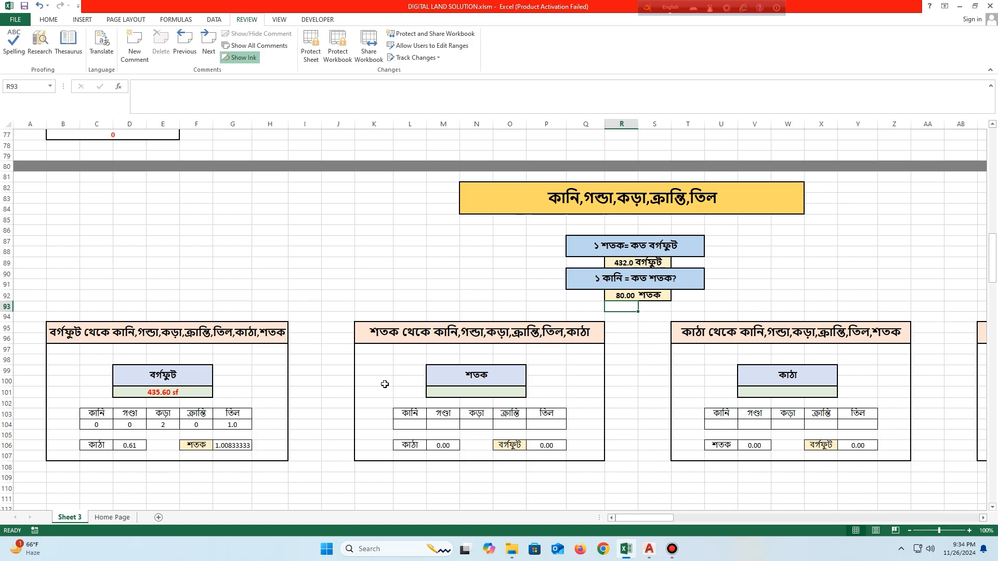
- Set the rate for one kani to 40 shotok
left_click(640, 296)
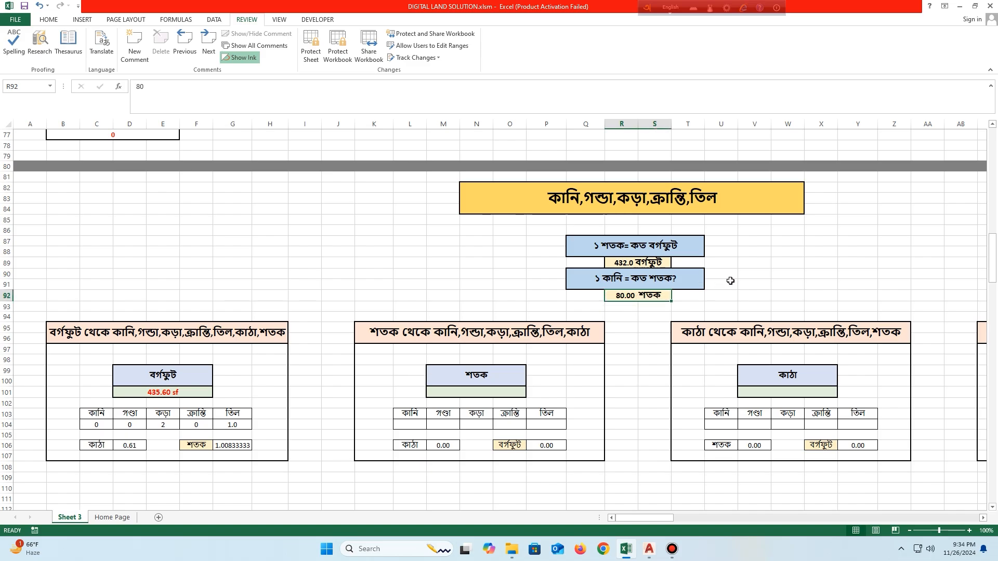
type("40")
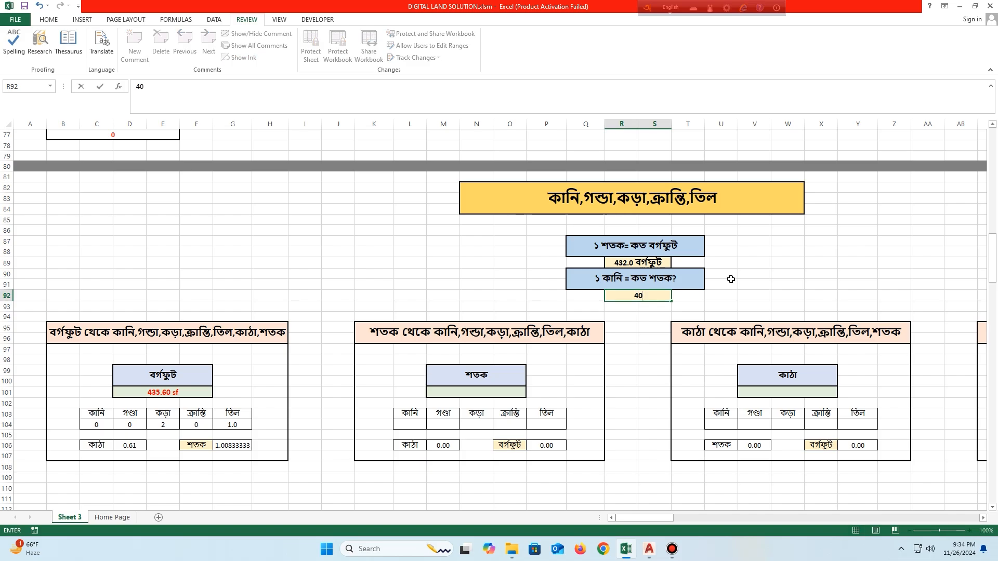
key("Return")
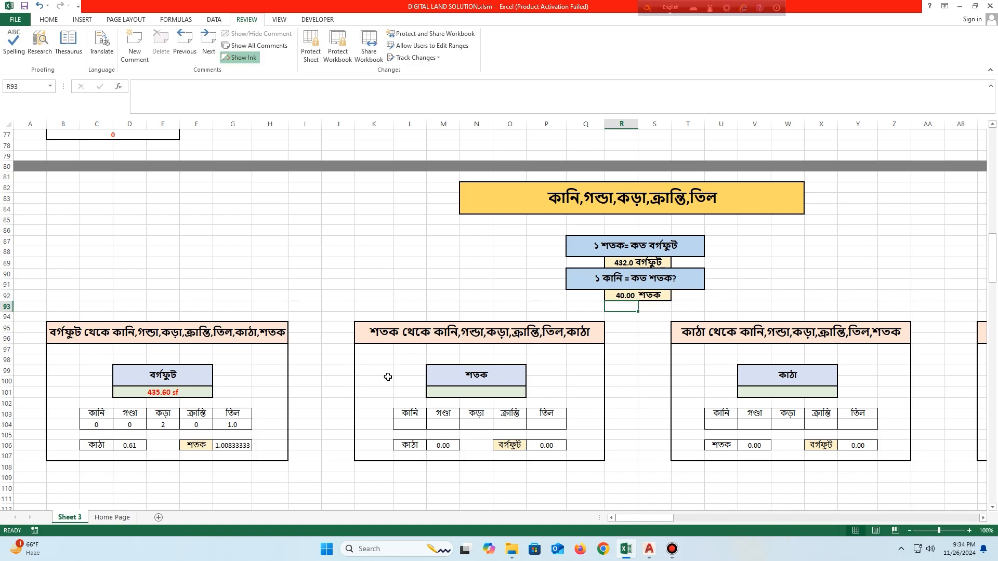
- Examine the square-feet, shotok and katha converter tables and the two conversion-rate settings above them
left_click(96, 415)
left_click_drag(246, 435, 411, 446)
left_click_drag(512, 425, 826, 436)
left_click(724, 261)
left_click(560, 241)
left_click_drag(560, 241, 709, 287)
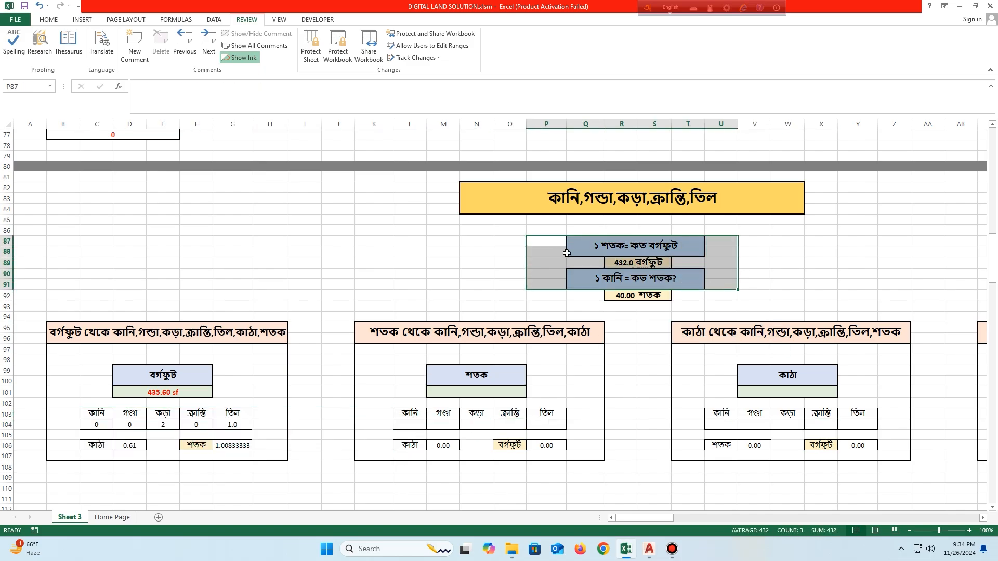
left_click(763, 269)
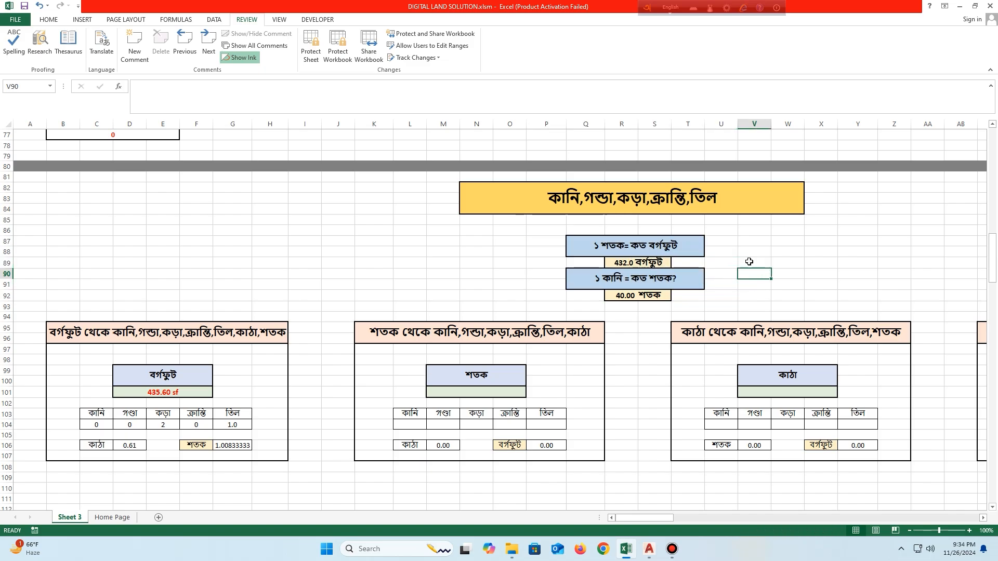
- Set the rate for one shotok to 435.6 square feet
left_click(630, 263)
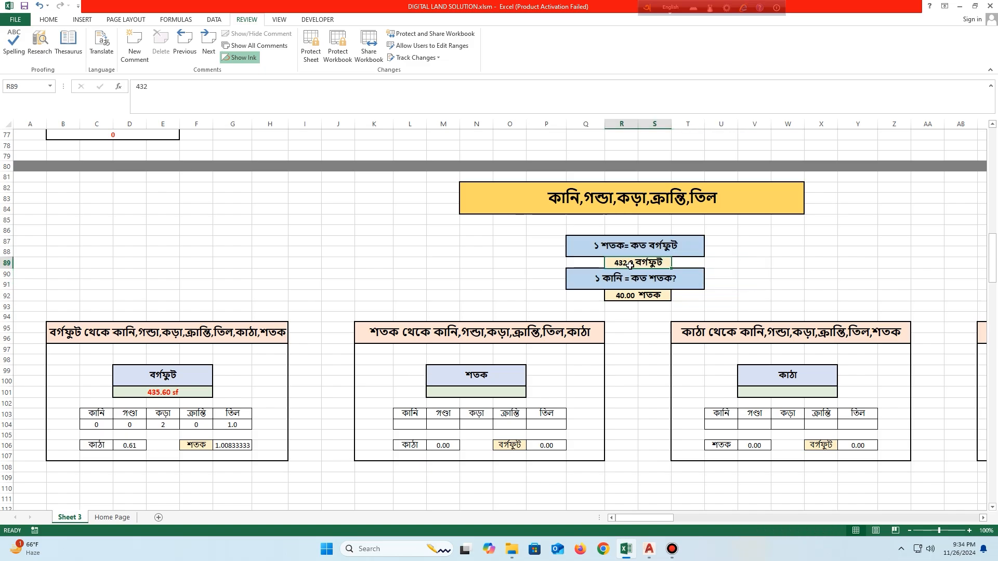
type("435.6")
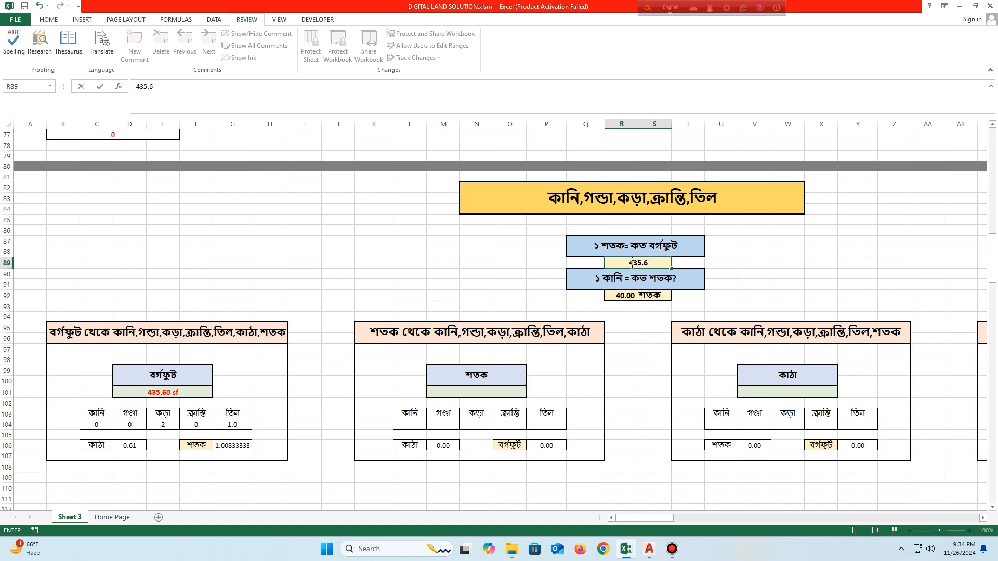
key("Return")
left_click(711, 262)
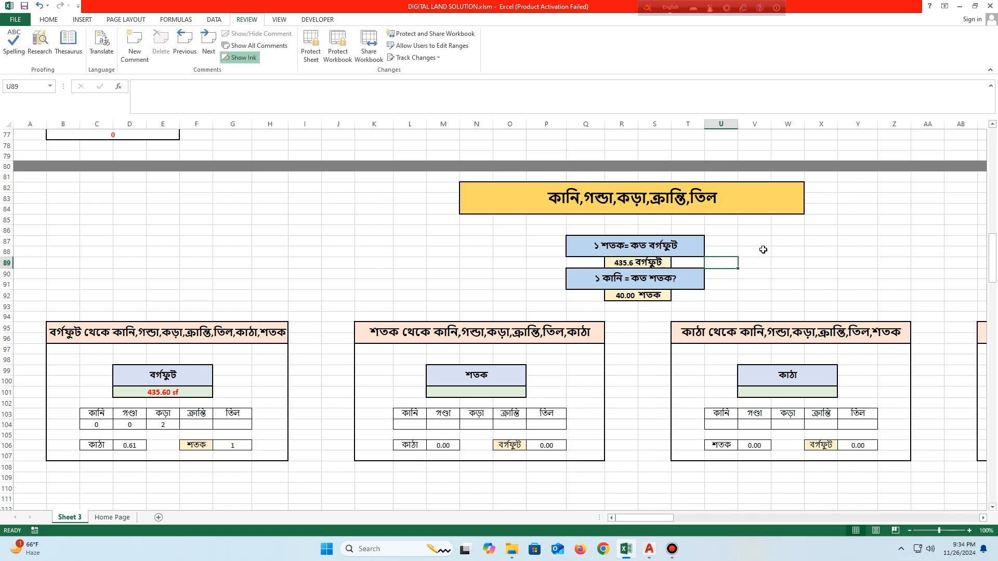
- Review the kani and shotok rate settings and the shape area calculators higher up in the sheet
left_click(631, 295)
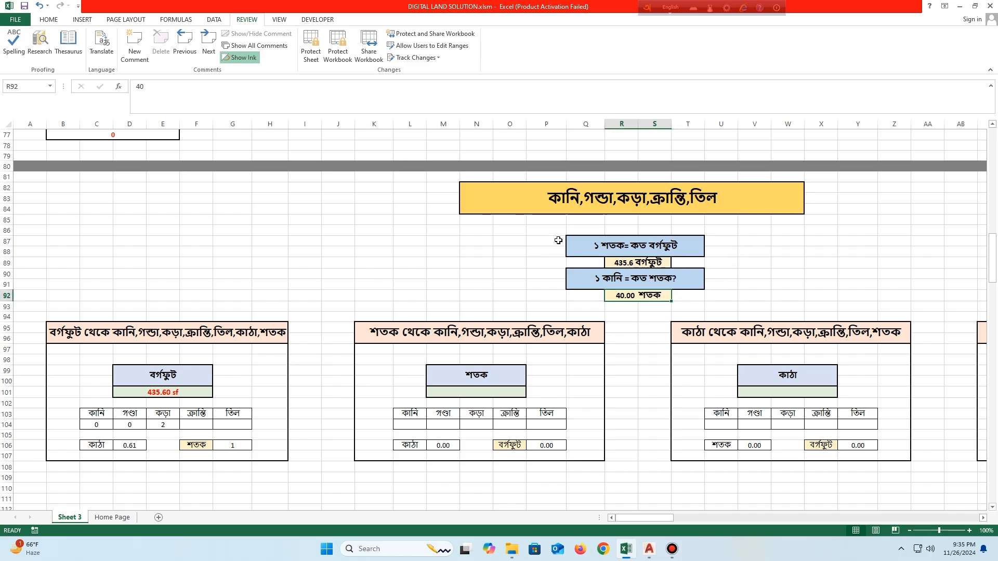
left_click_drag(571, 240, 675, 289)
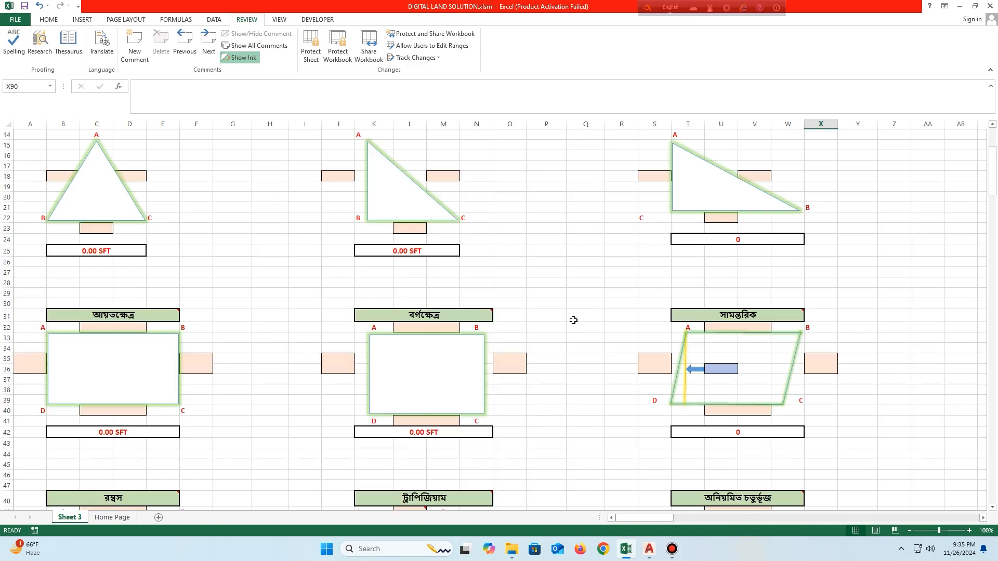
scroll(573, 320, "down", 4)
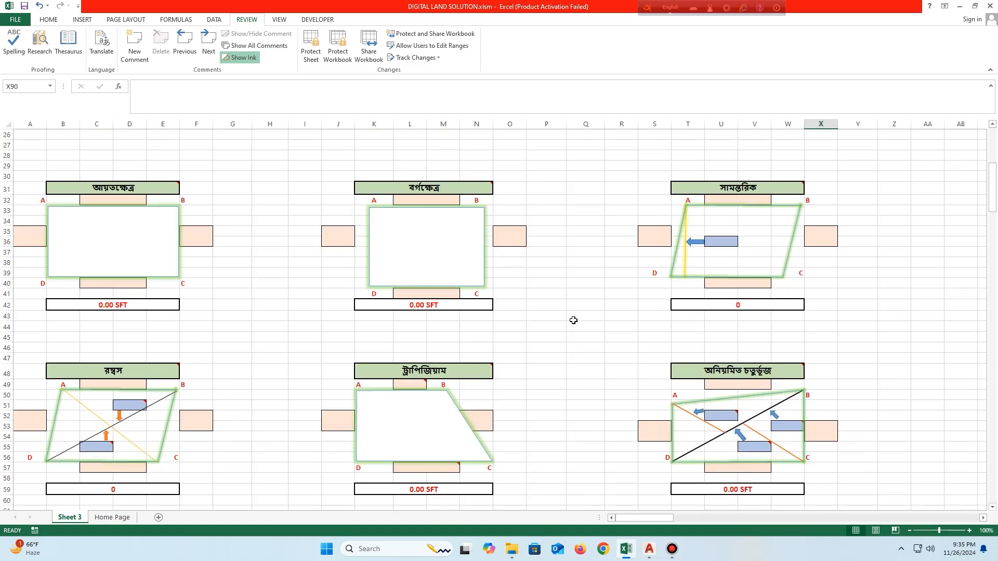